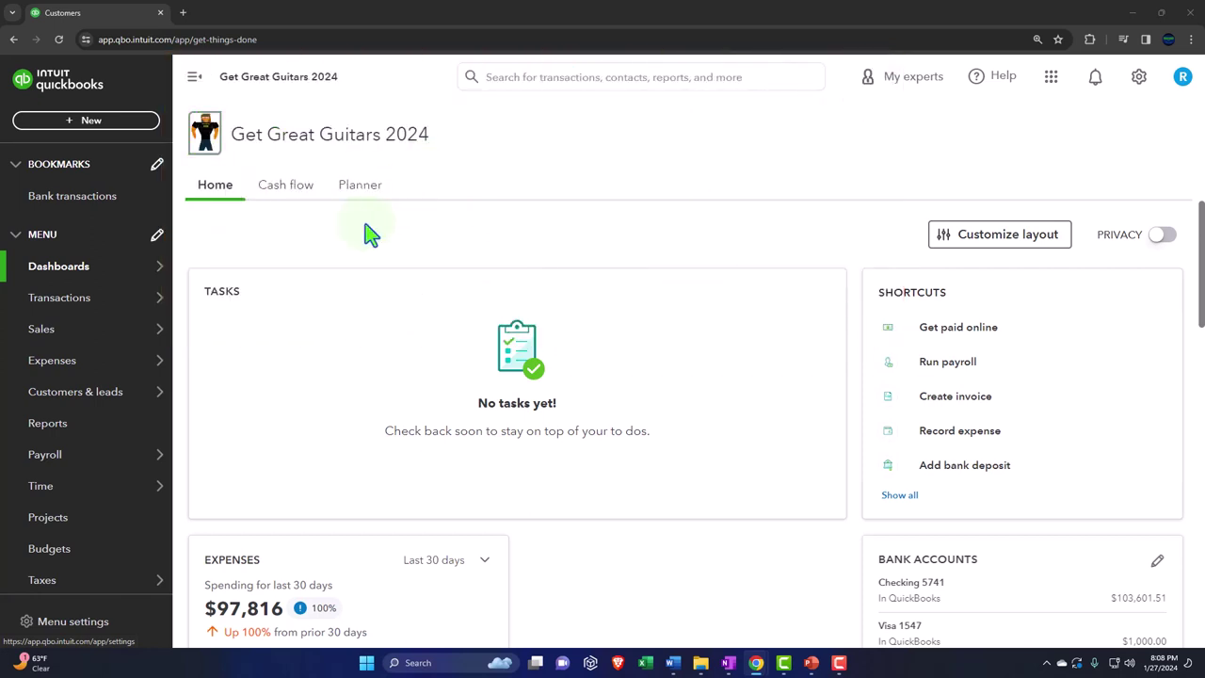
# Open the Balance Sheet, Profit and Loss and Trial Balance favorite reports, each in its own new browser tab
pyautogui.click(47, 423)
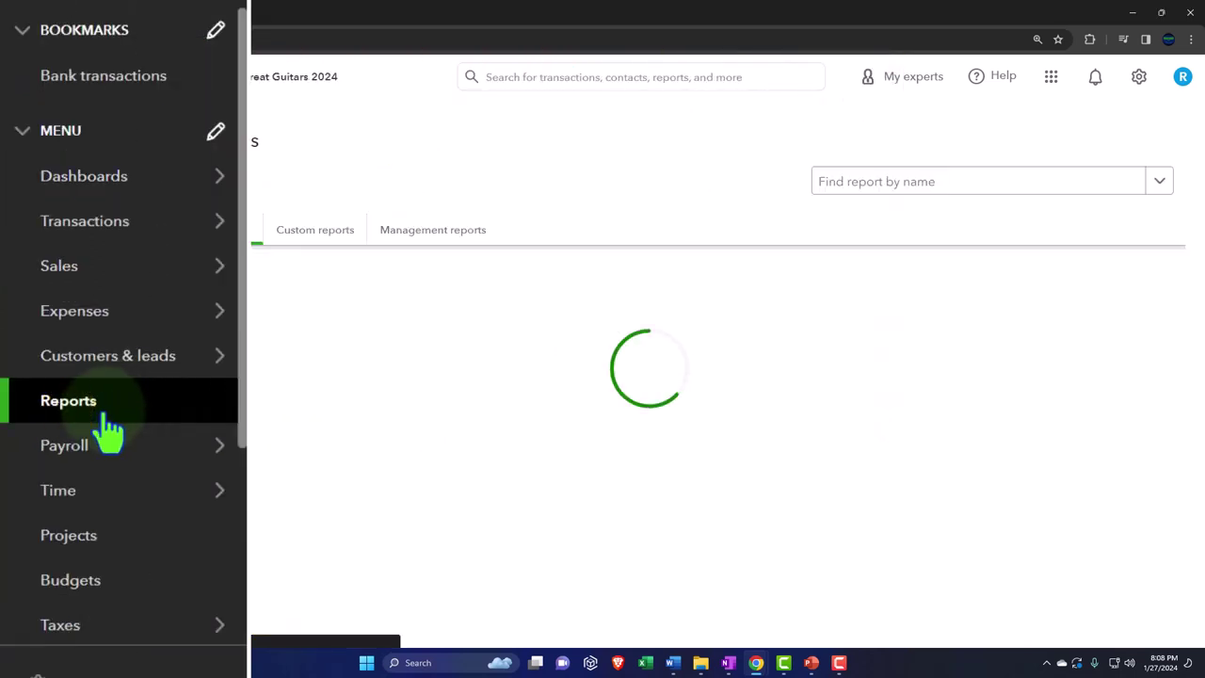
pyautogui.rightClick(287, 345)
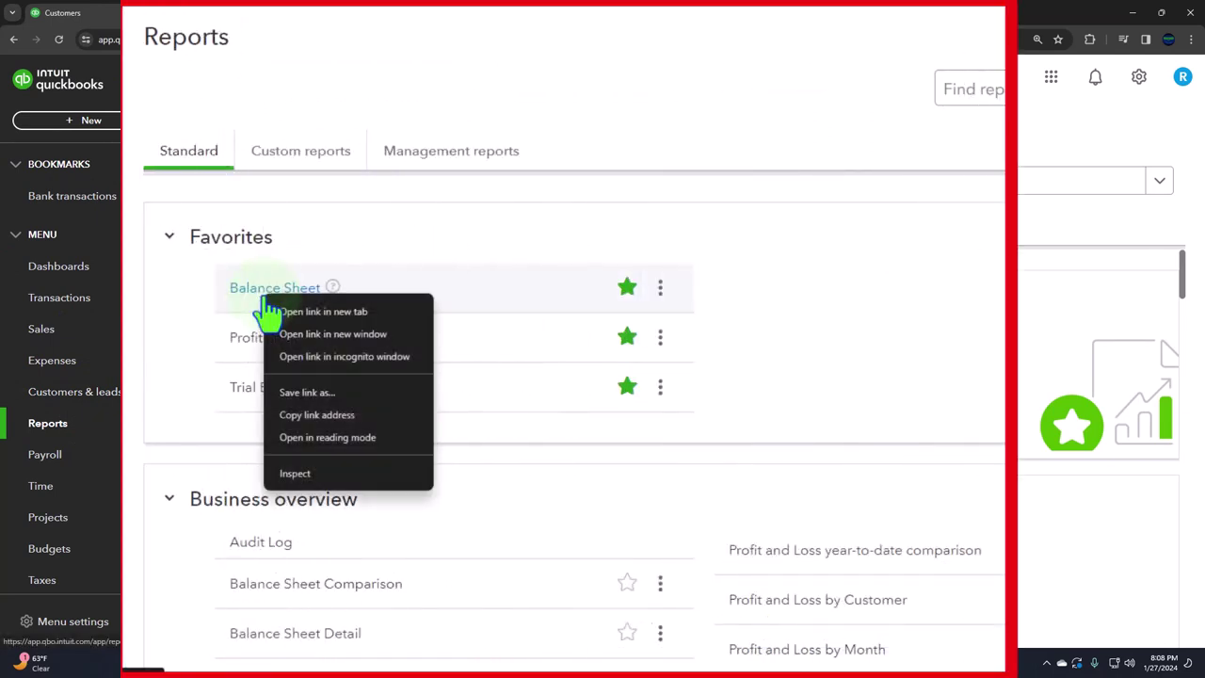
pyautogui.click(364, 314)
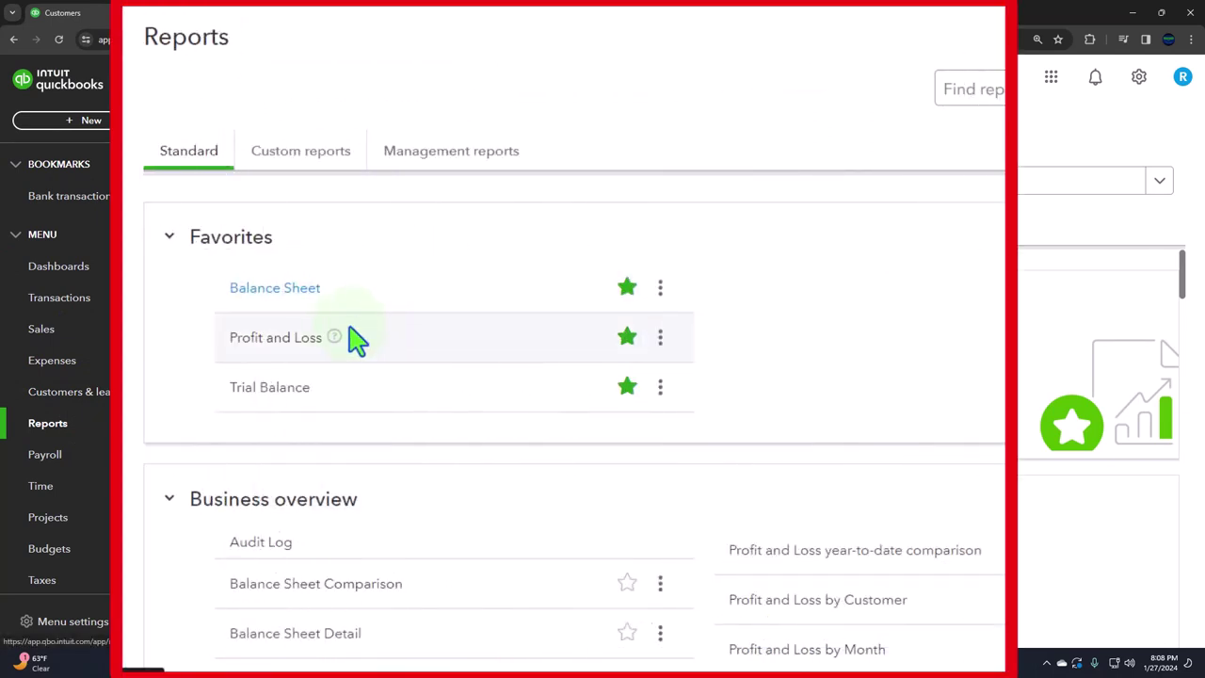
pyautogui.rightClick(308, 339)
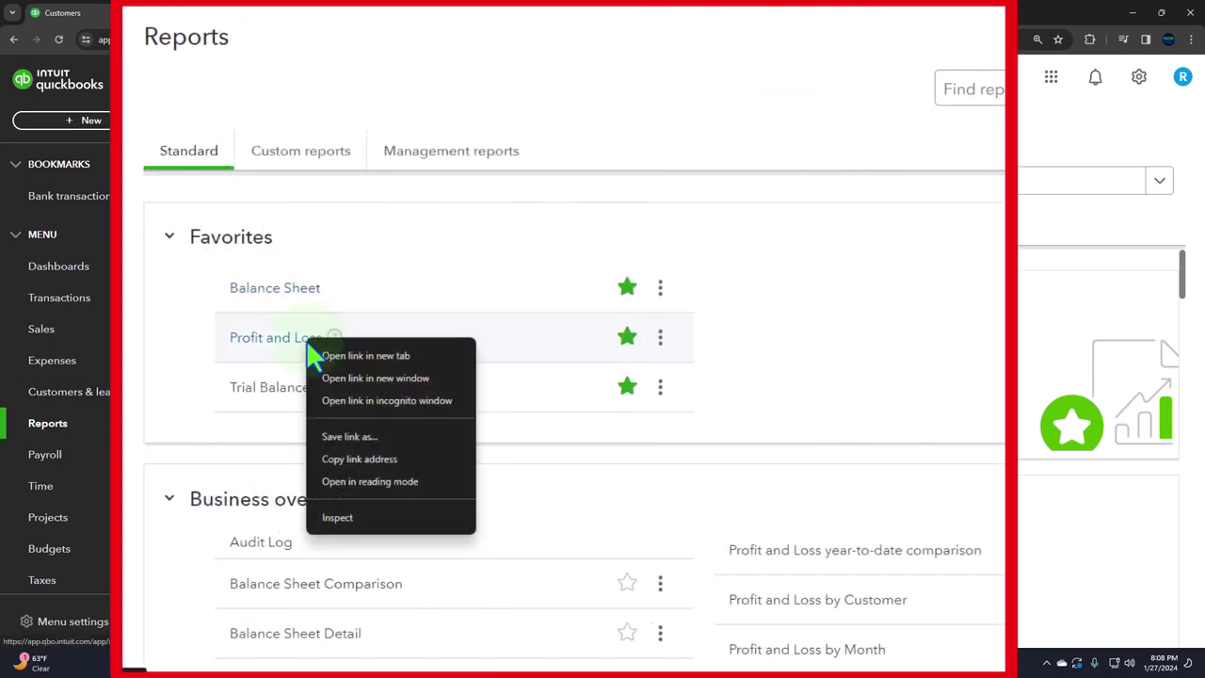
pyautogui.click(413, 357)
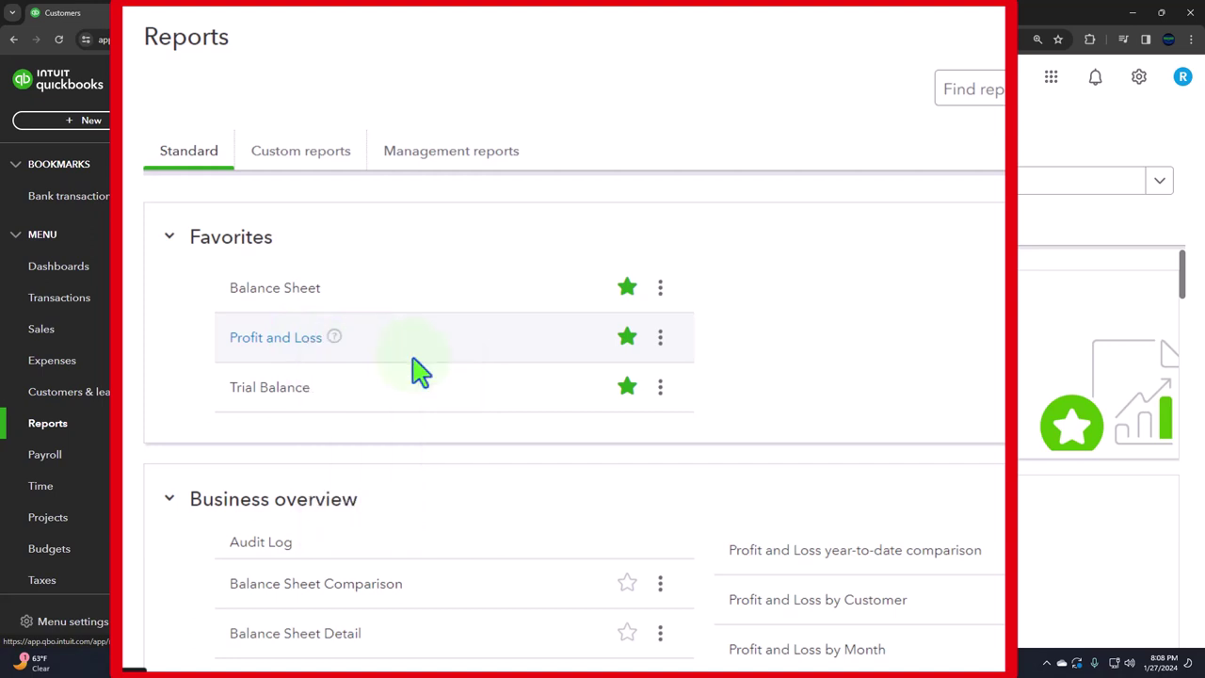
pyautogui.rightClick(296, 390)
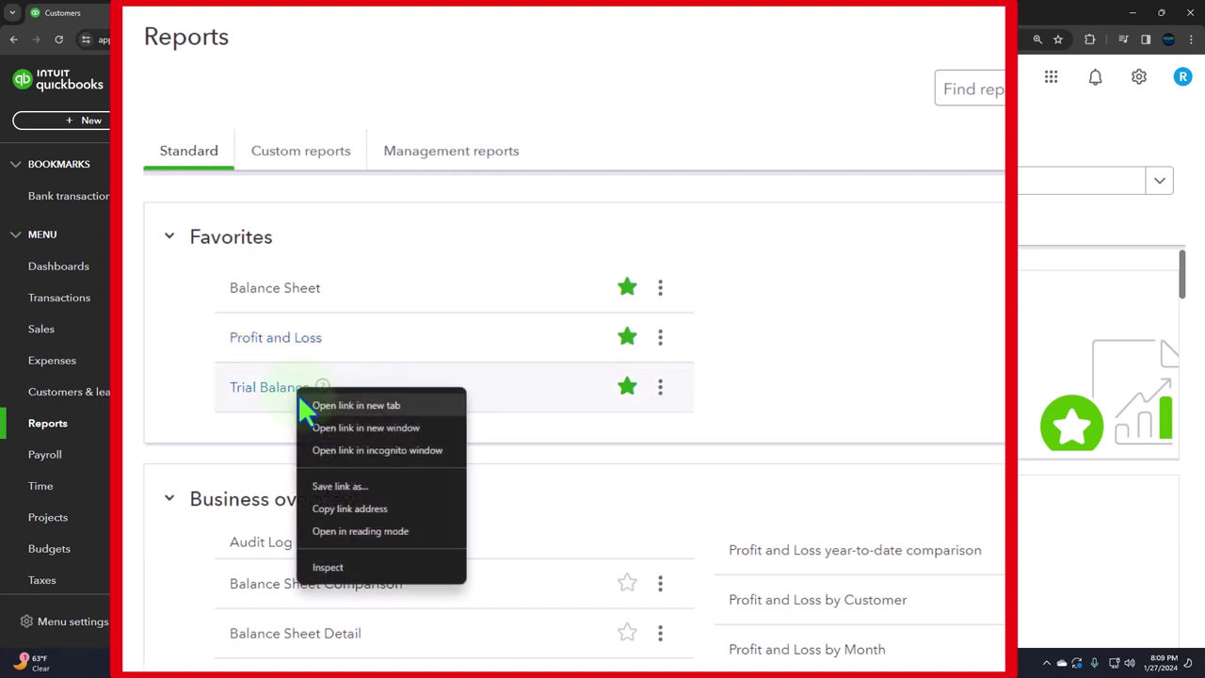
pyautogui.click(347, 407)
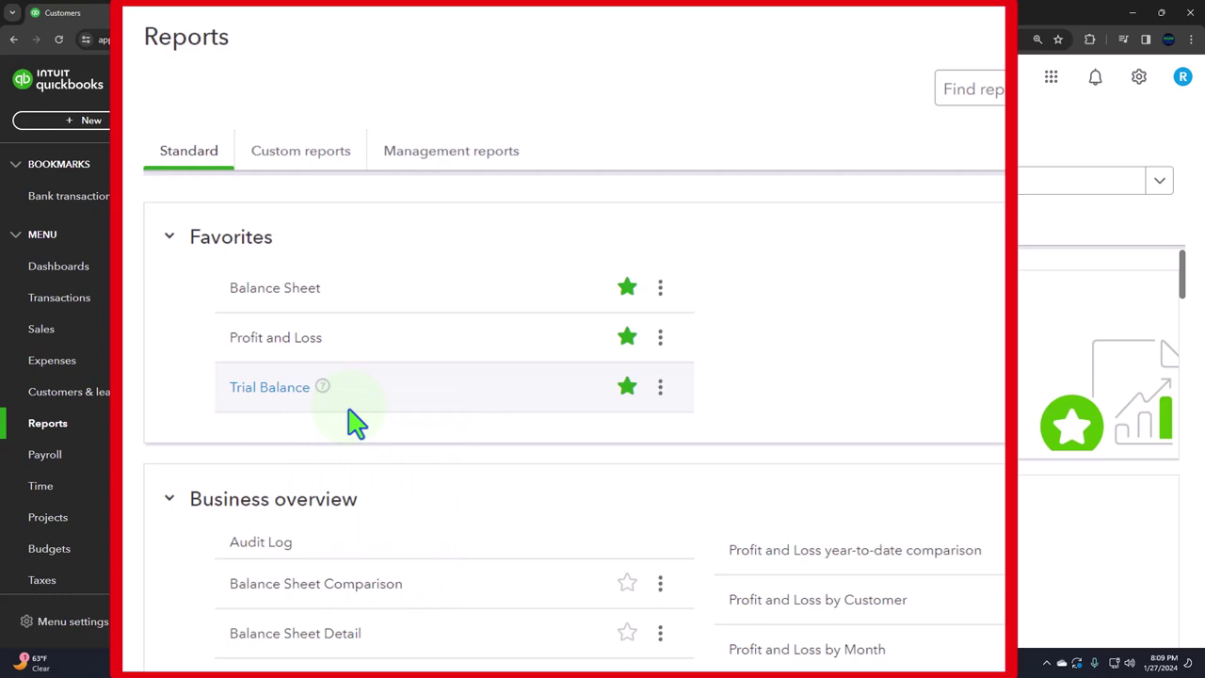
# Set the Balance Sheet report period to 01/01/2024 through 02/28/2024, with the navigation sidebar collapsed
pyautogui.click(261, 24)
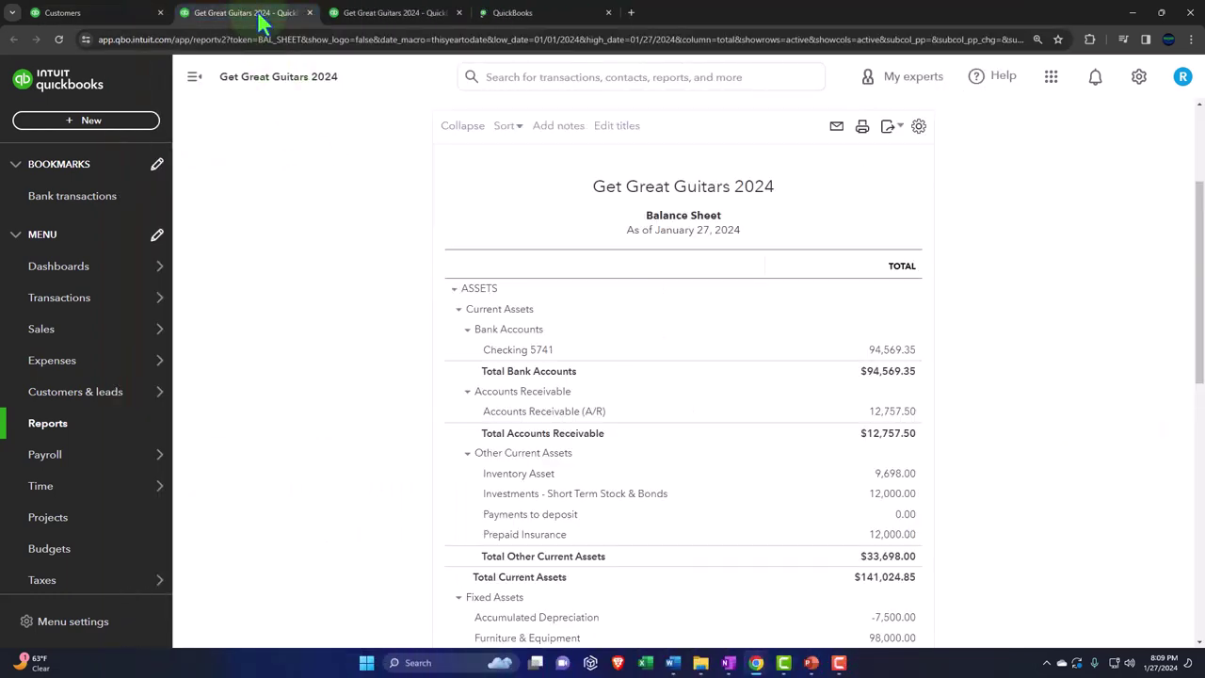
pyautogui.click(194, 79)
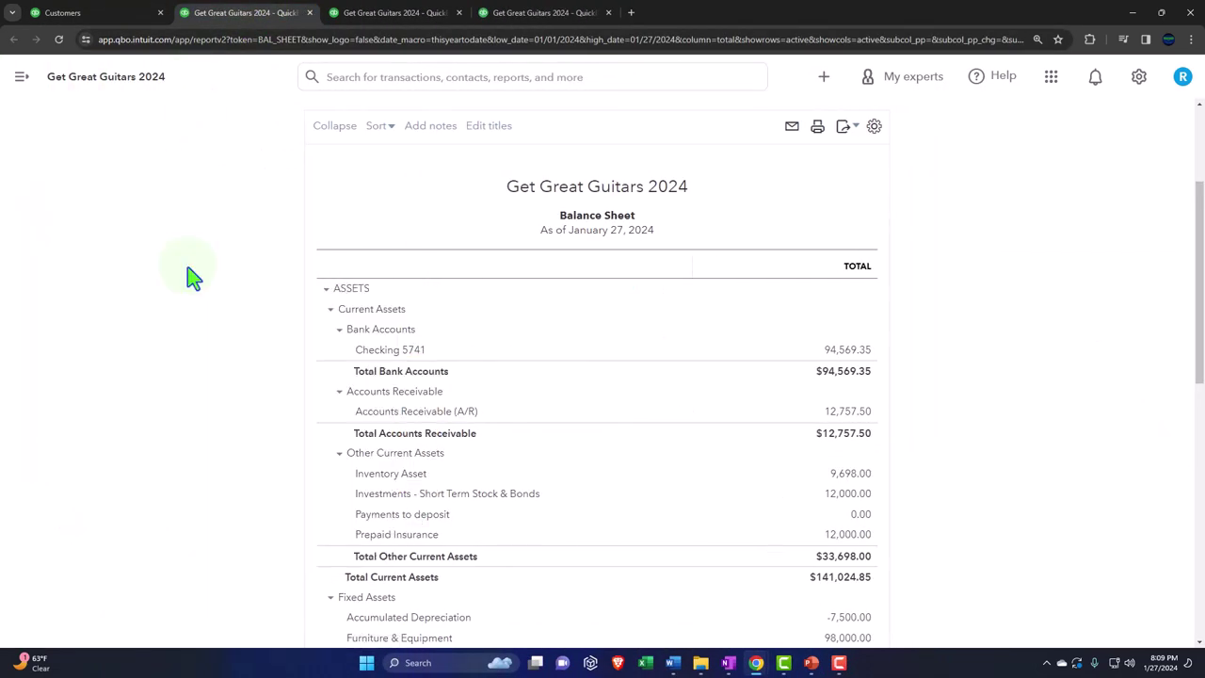
pyautogui.scroll(3, 193, 277)
pyautogui.click(262, 207)
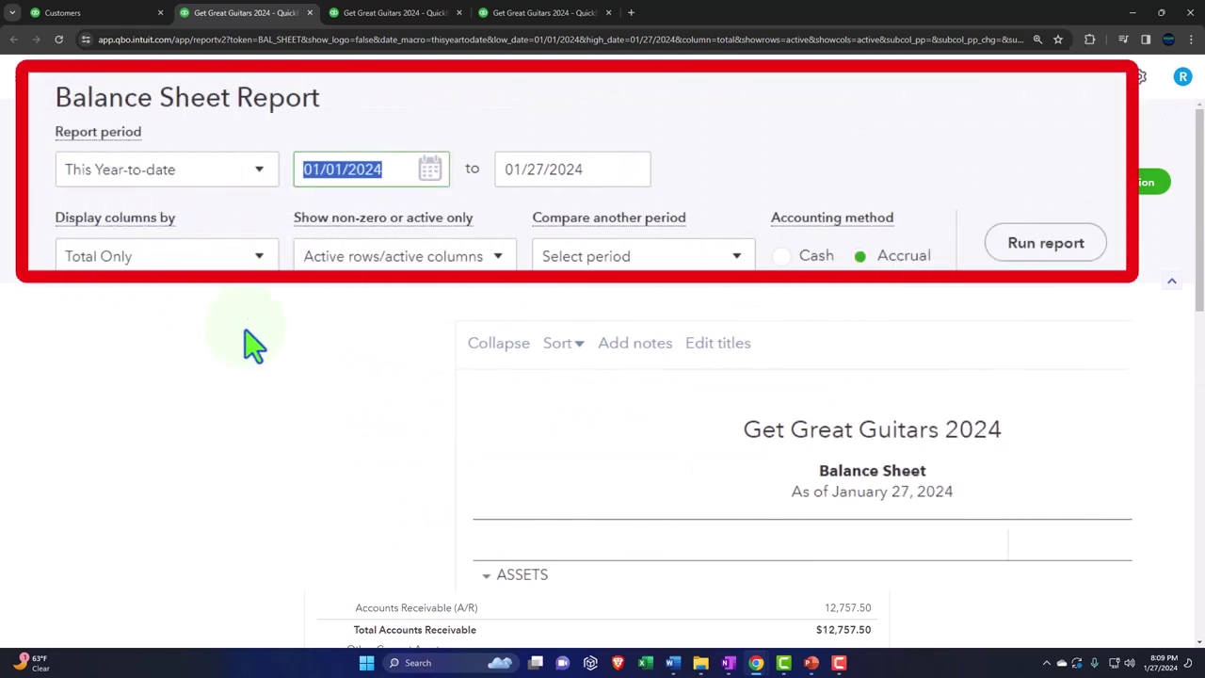
pyautogui.write('010124')
pyautogui.press('Tab')
pyautogui.write('0')
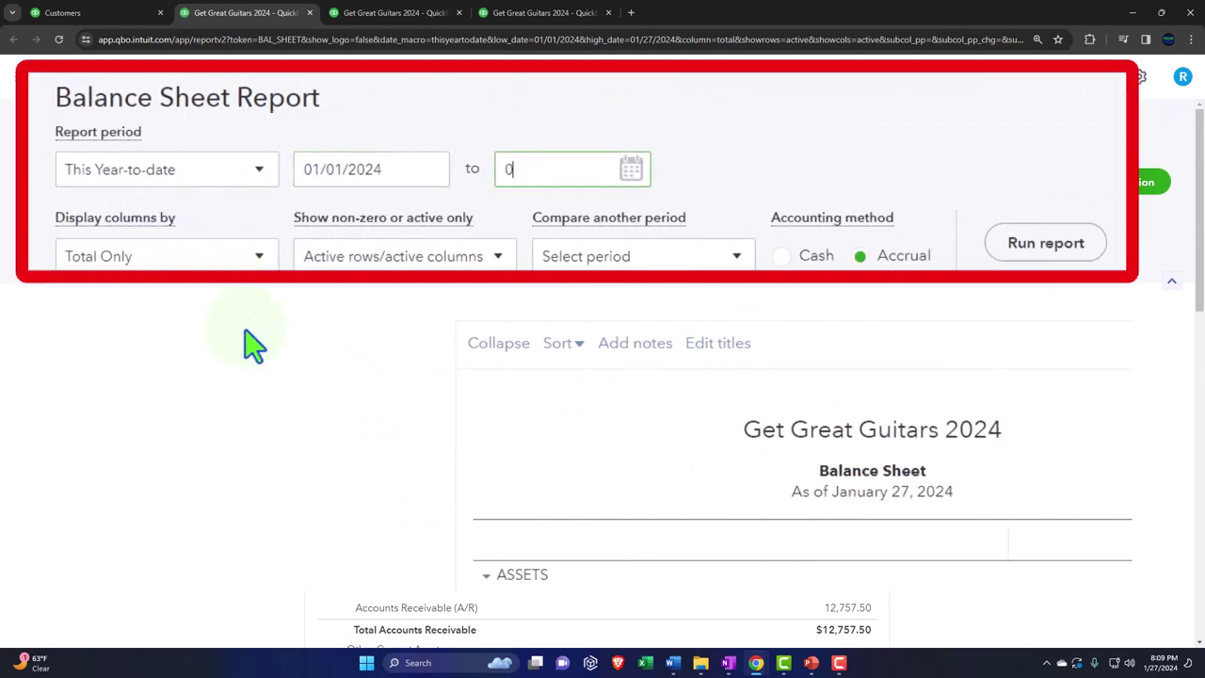
pyautogui.write('2/28/2024')
pyautogui.press('Tab')
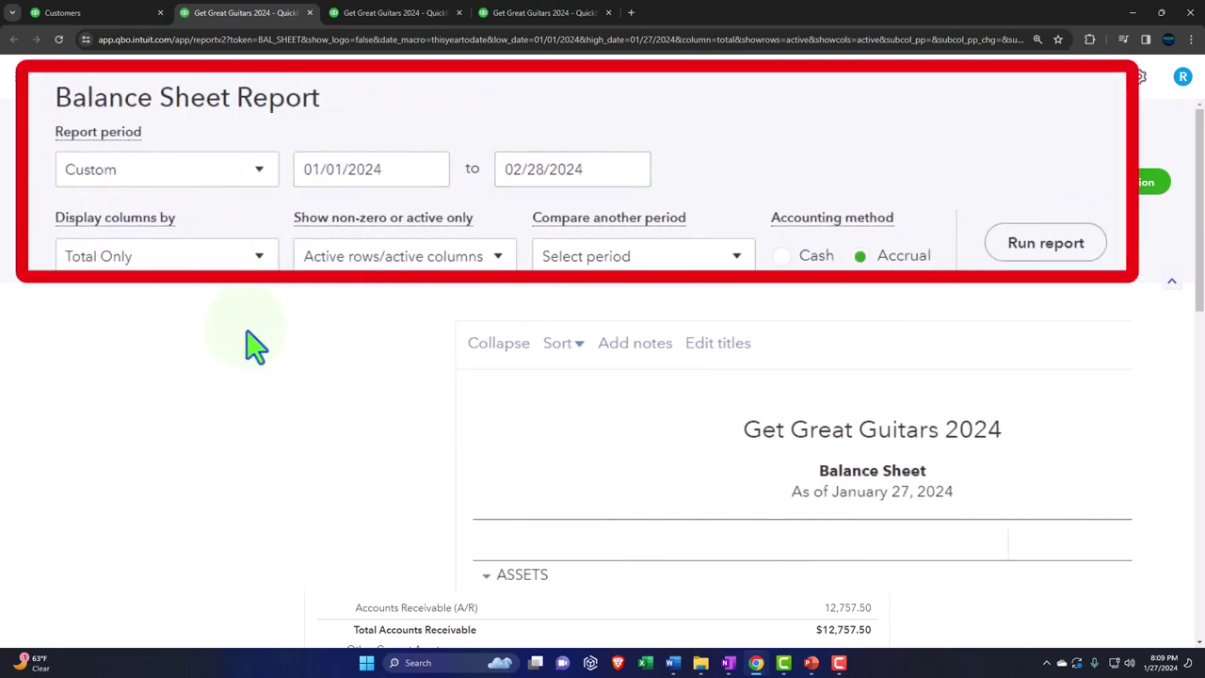
# Display the Balance Sheet columns by Months and run the report
pyautogui.click(252, 263)
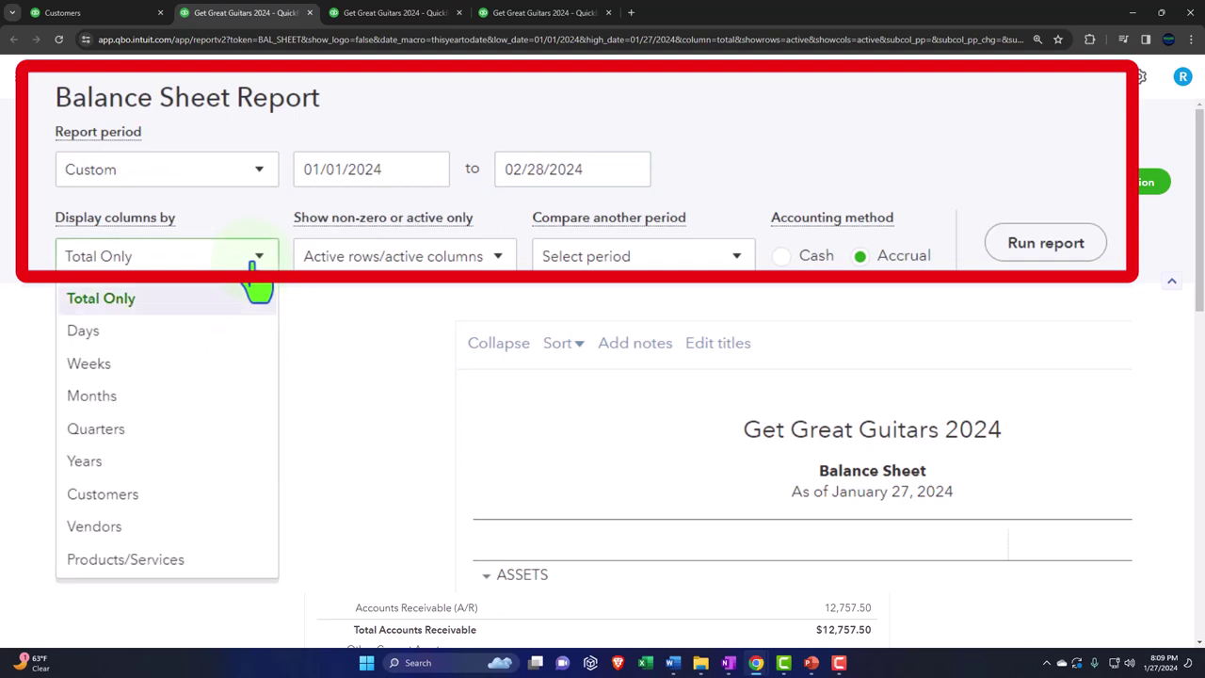
pyautogui.click(207, 400)
pyautogui.click(1045, 243)
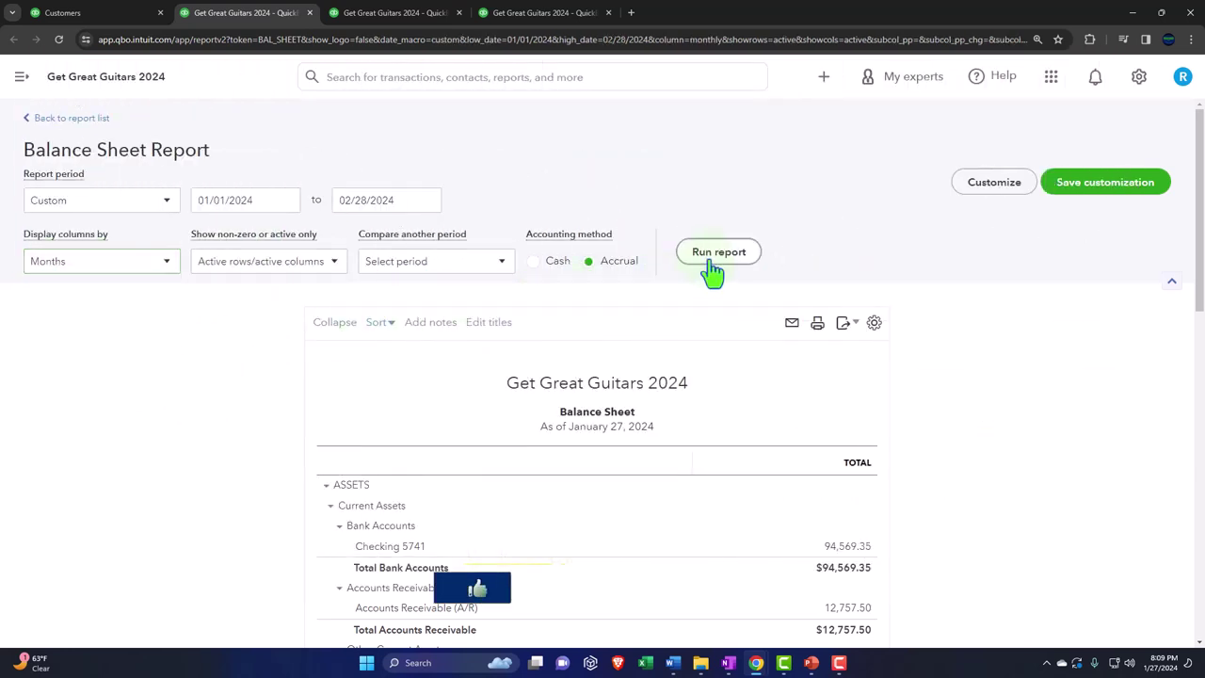
# Set the Profit and Loss report period to 01/01/2024 through 02/28/2024, with the navigation sidebar collapsed
pyautogui.click(386, 13)
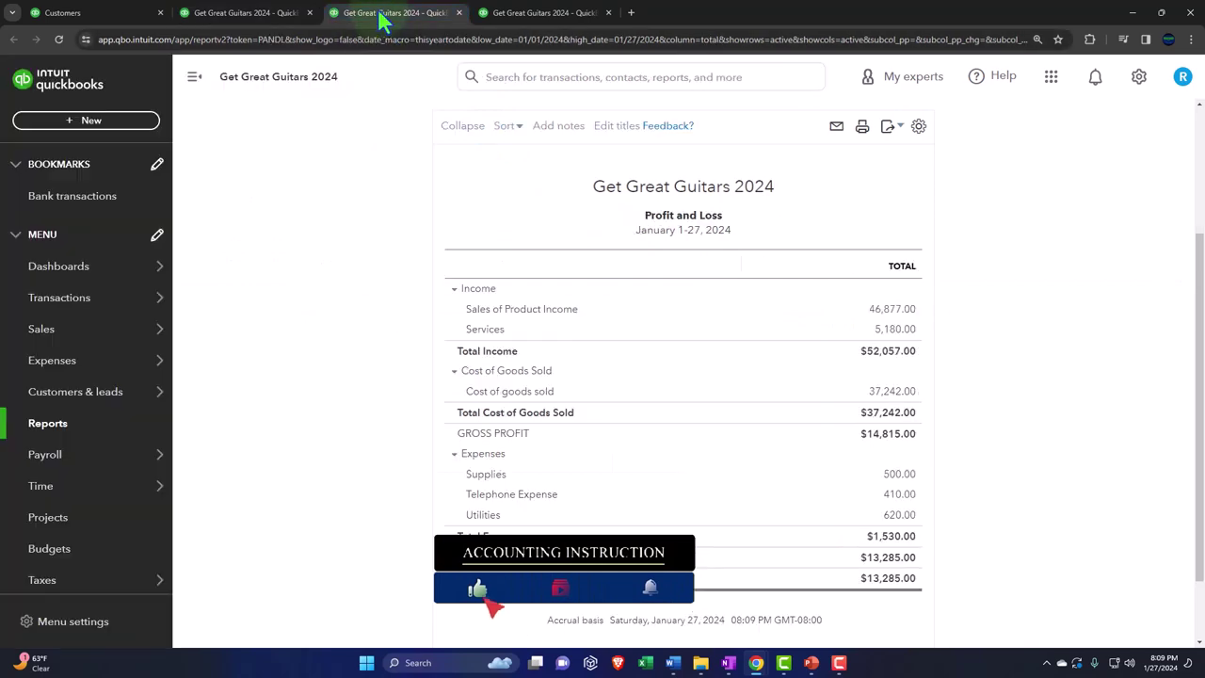
pyautogui.click(194, 76)
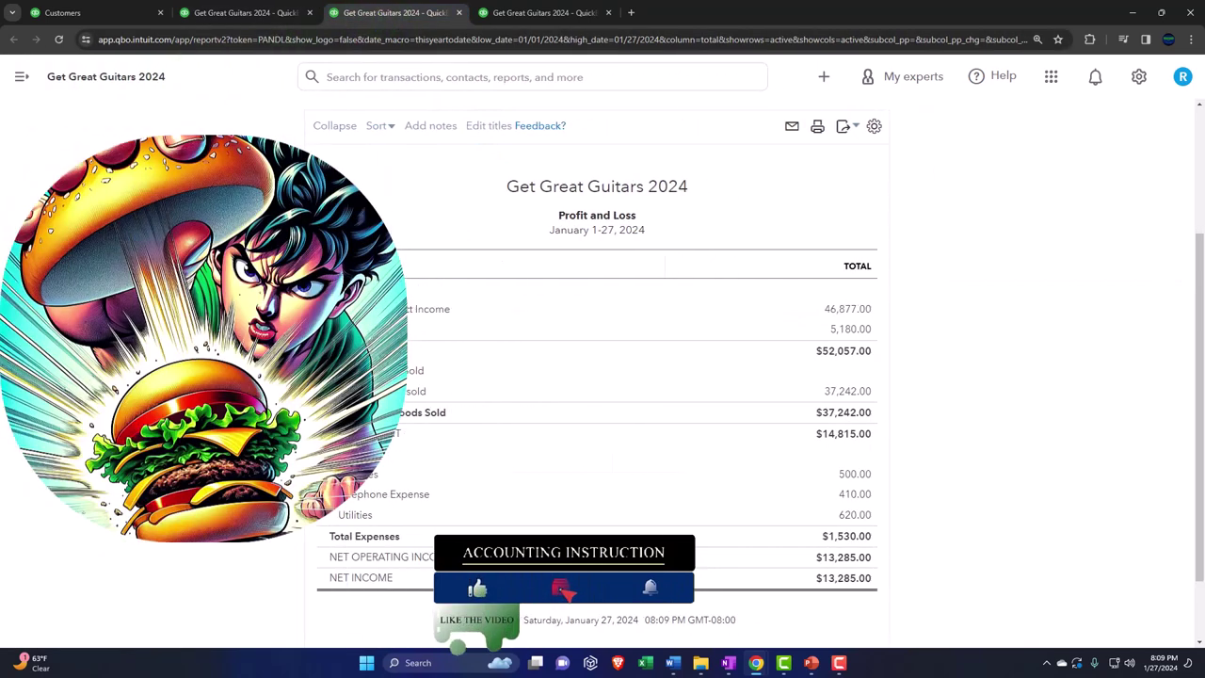
pyautogui.scroll(3, 188, 230)
pyautogui.click(261, 198)
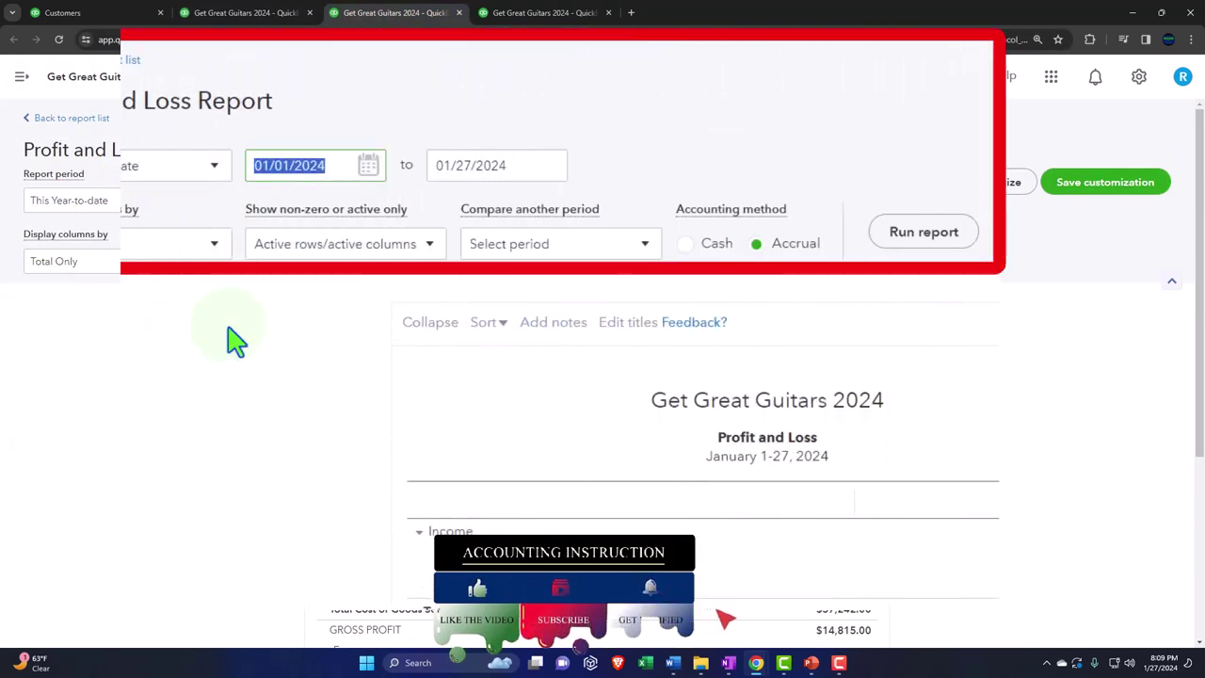
pyautogui.write('01')
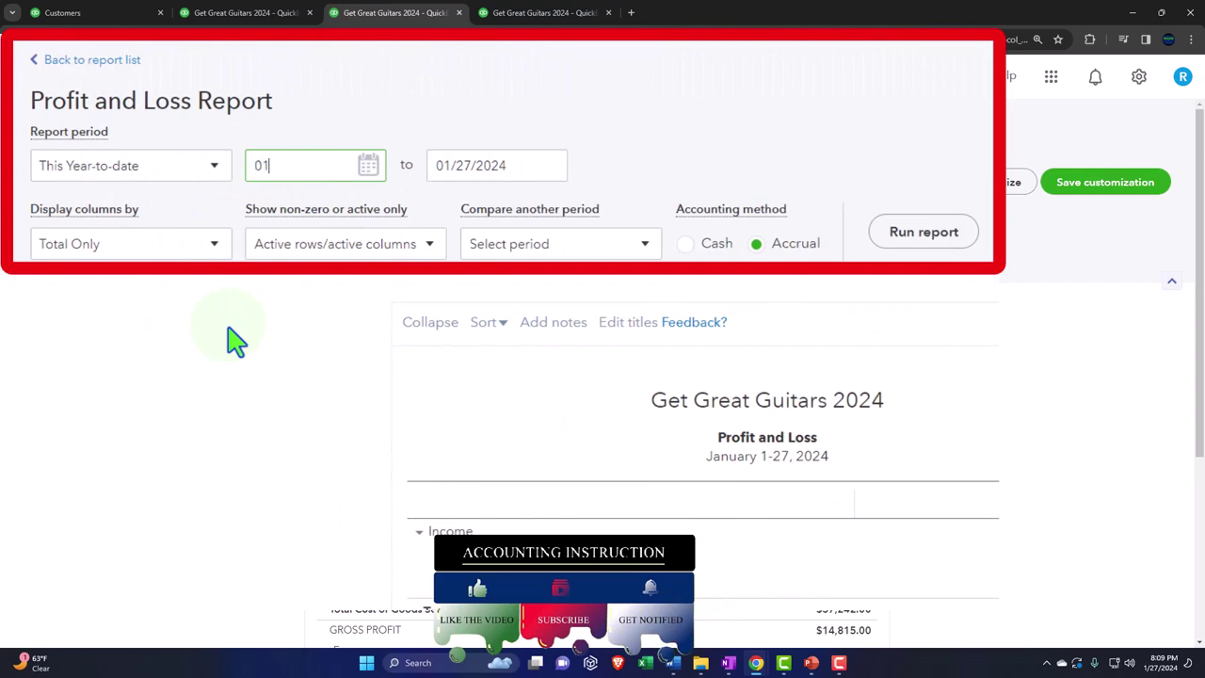
pyautogui.write('/01/2024')
pyautogui.press('Tab')
pyautogui.write('02/28/')
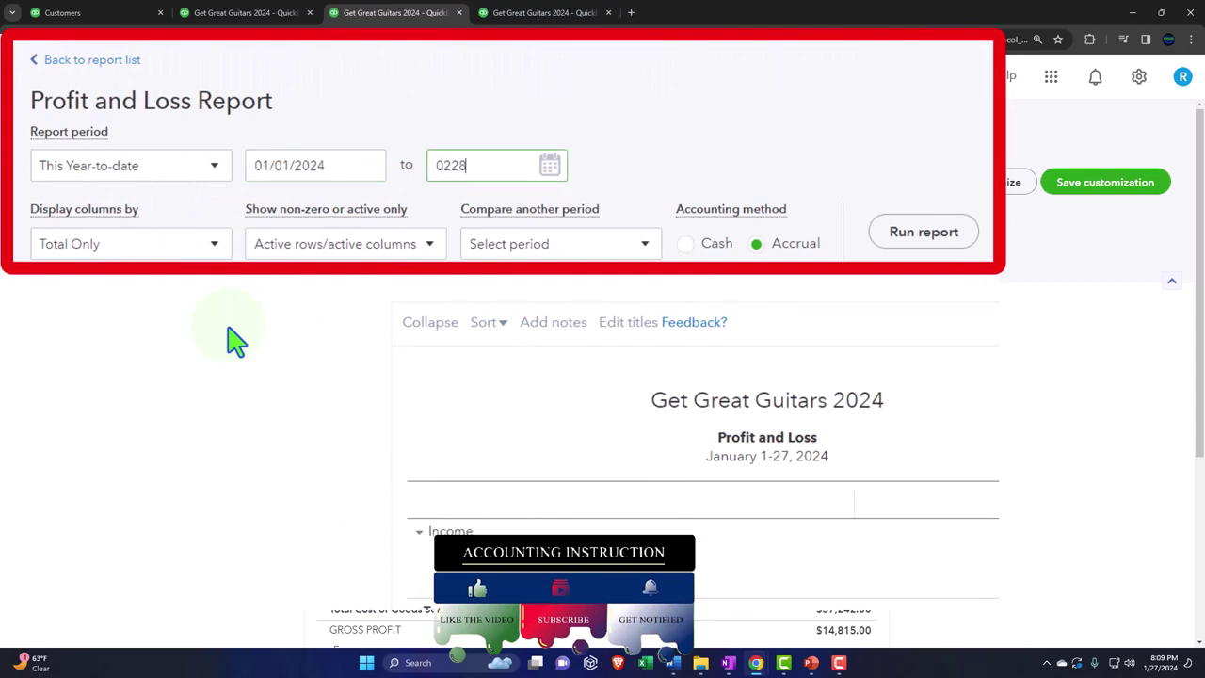
pyautogui.write('2024')
# Display the Profit and Loss columns by Months and run the report
pyautogui.click(222, 251)
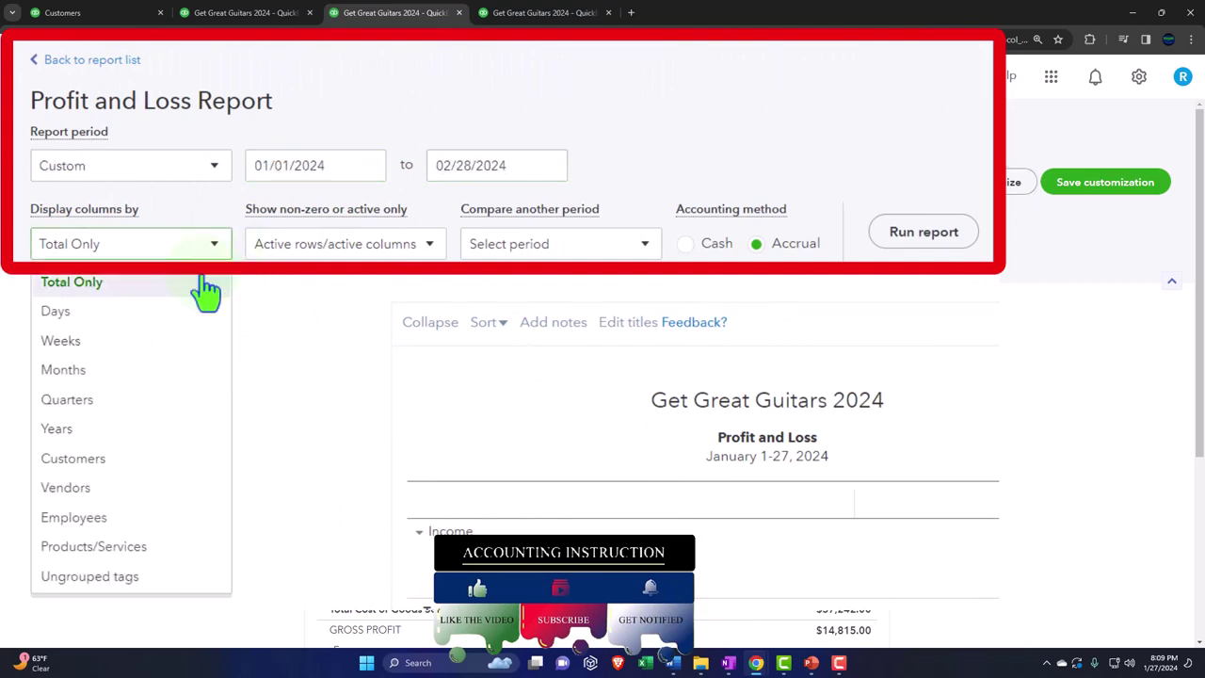
pyautogui.click(158, 372)
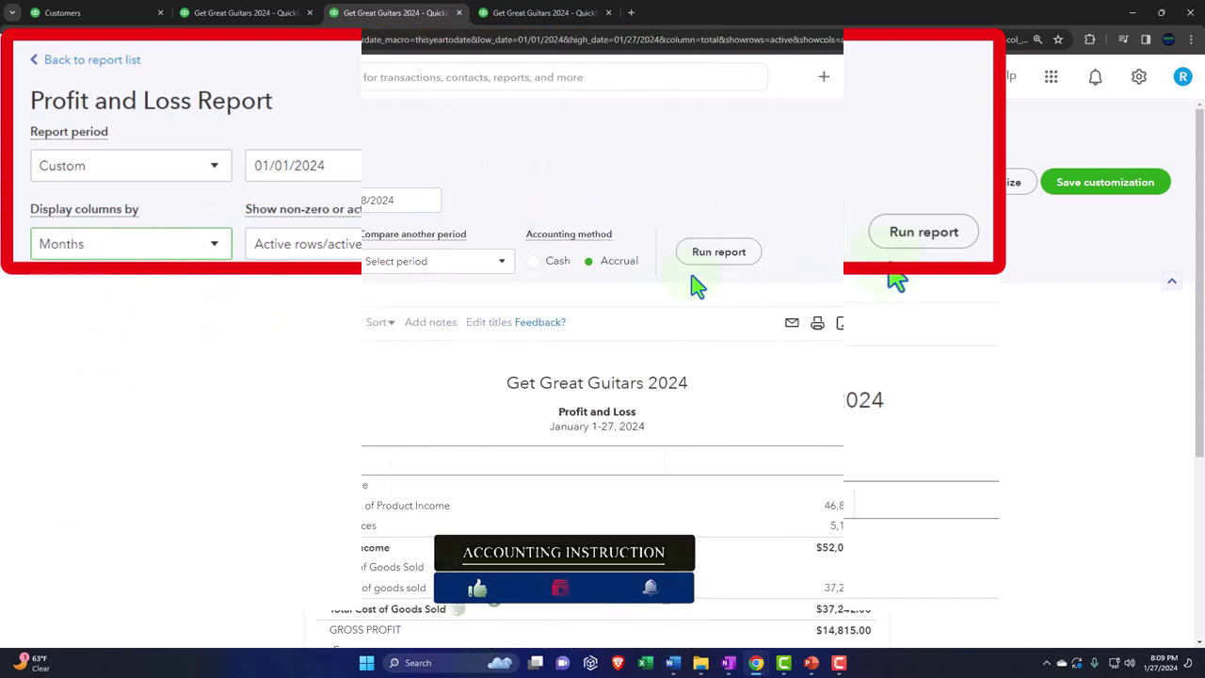
pyautogui.click(713, 254)
pyautogui.scroll(-2, 711, 270)
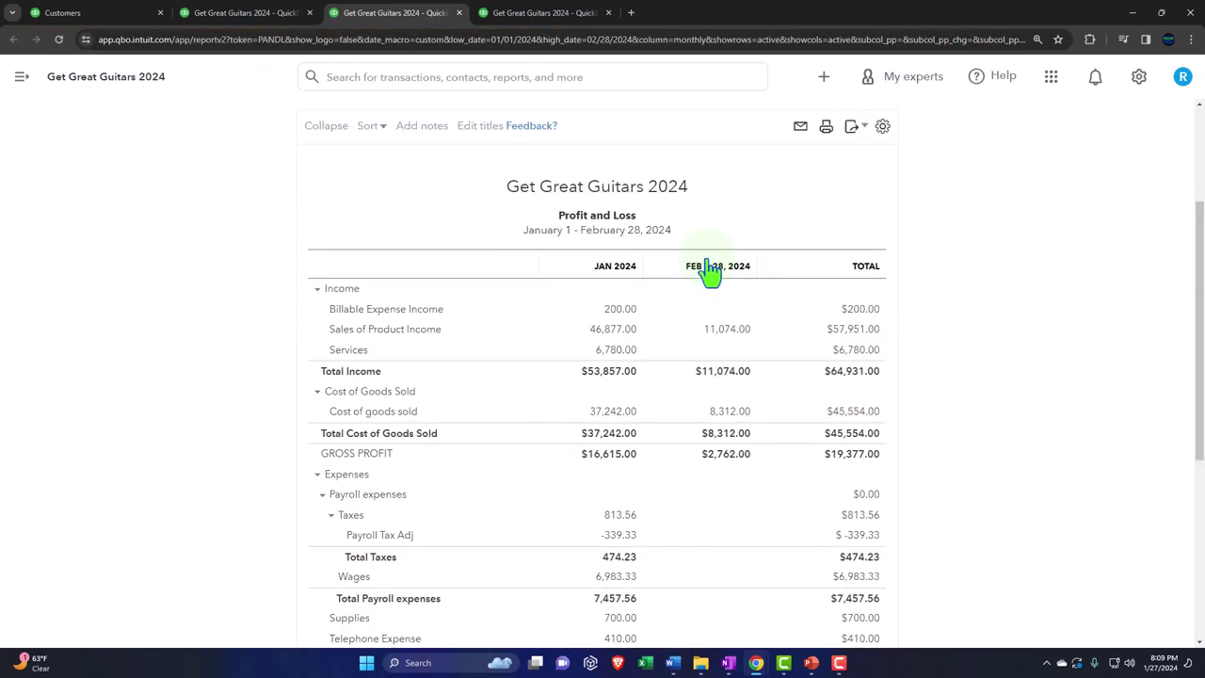
# Set the Trial Balance report period to 01/01/2024 through 02/28/2024, with the navigation sidebar collapsed
pyautogui.click(546, 12)
pyautogui.click(200, 84)
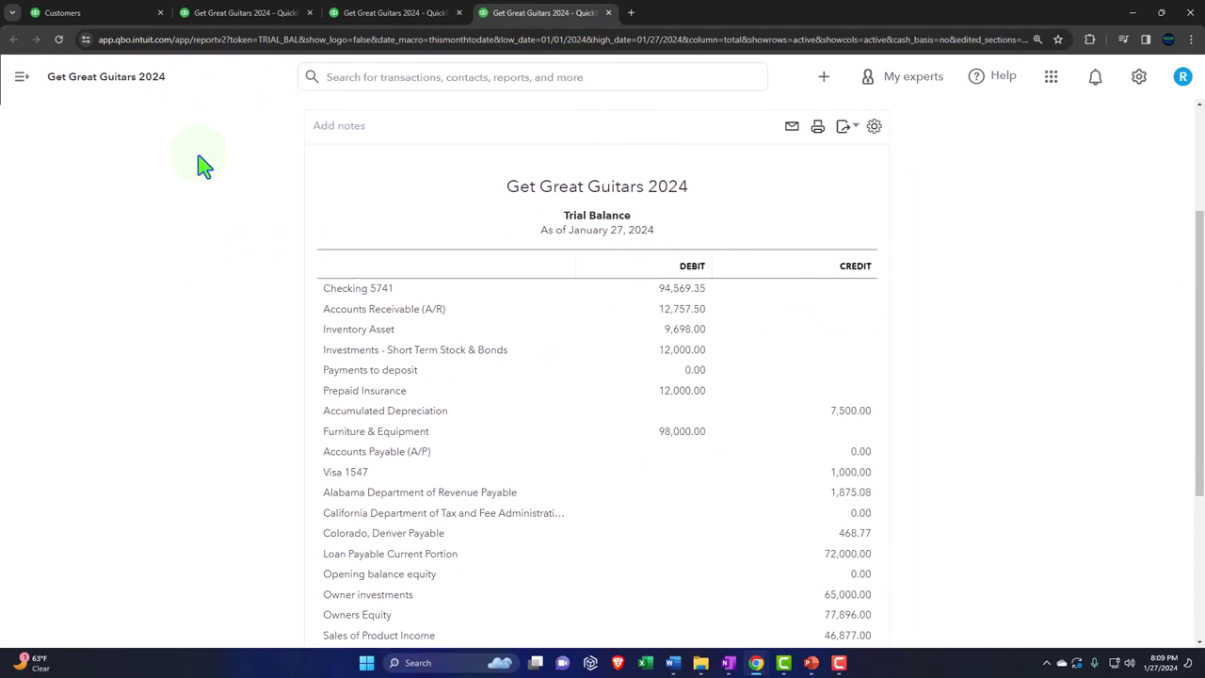
pyautogui.scroll(2, 188, 323)
pyautogui.click(259, 193)
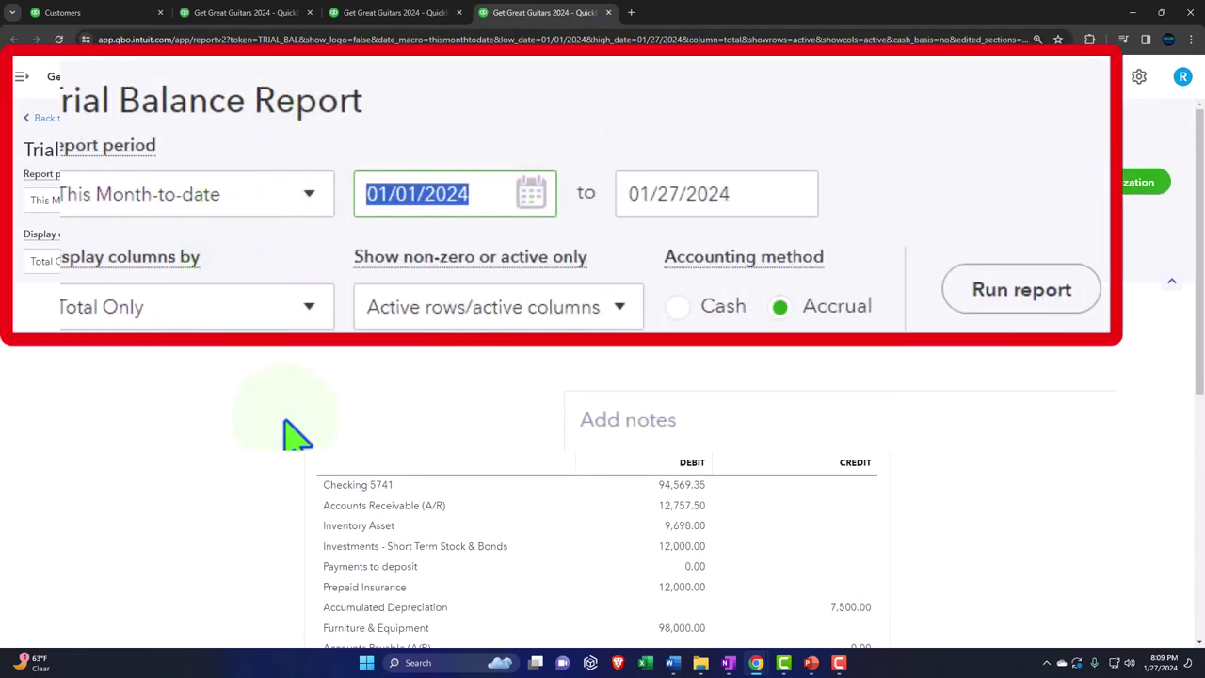
pyautogui.write('010124')
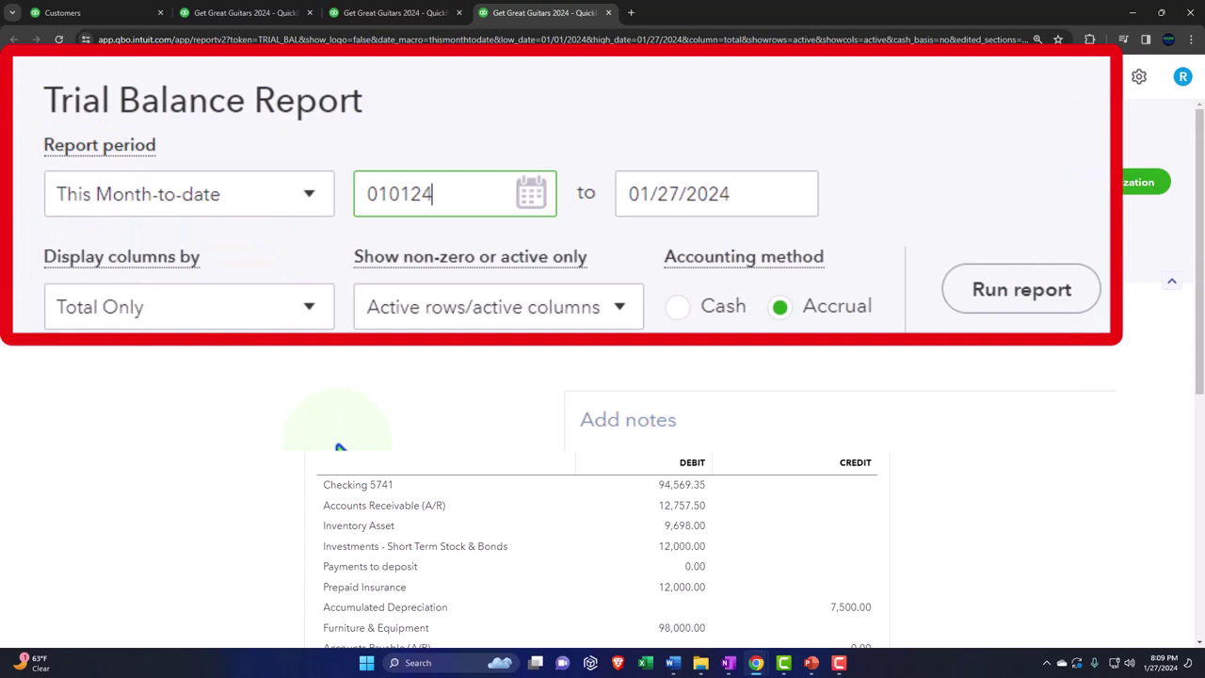
pyautogui.press('Tab')
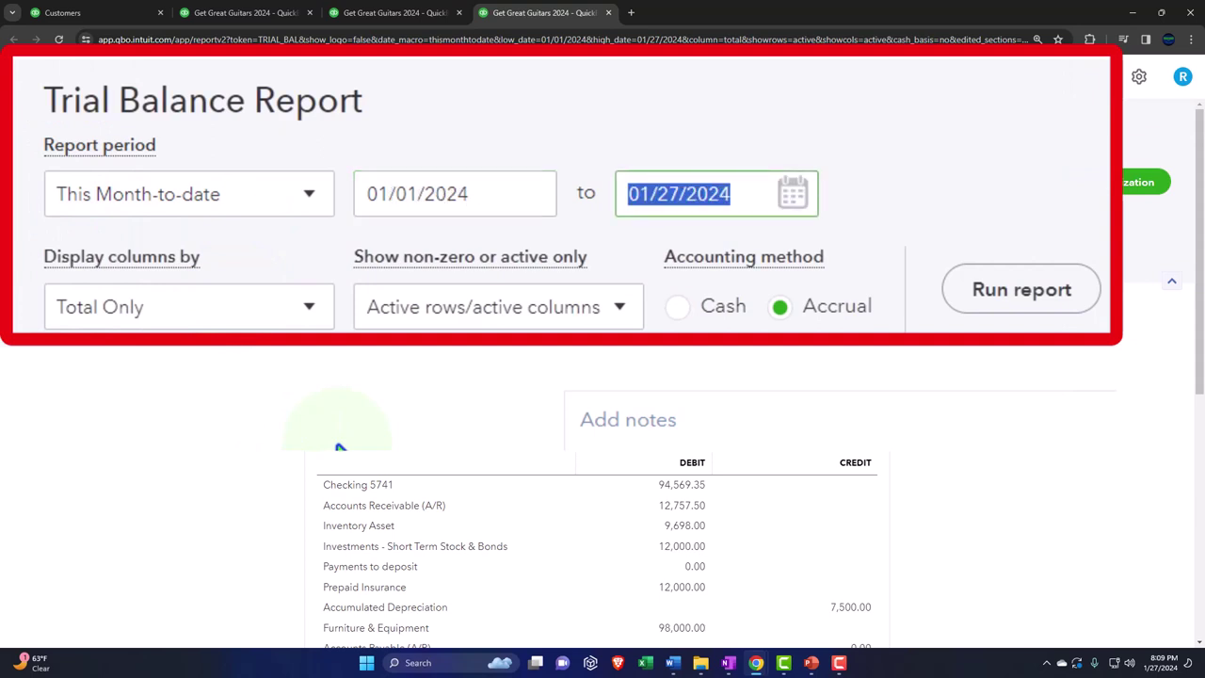
pyautogui.write('022824')
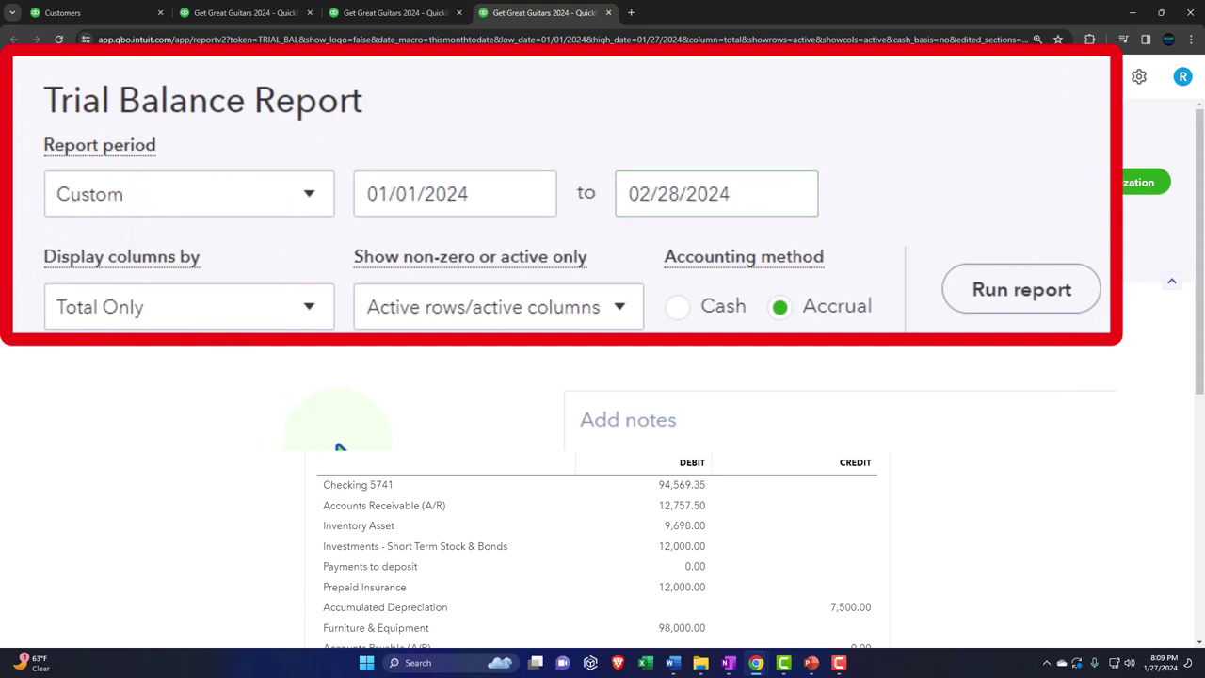
# Display the Trial Balance columns by Months and run the report
pyautogui.click(311, 320)
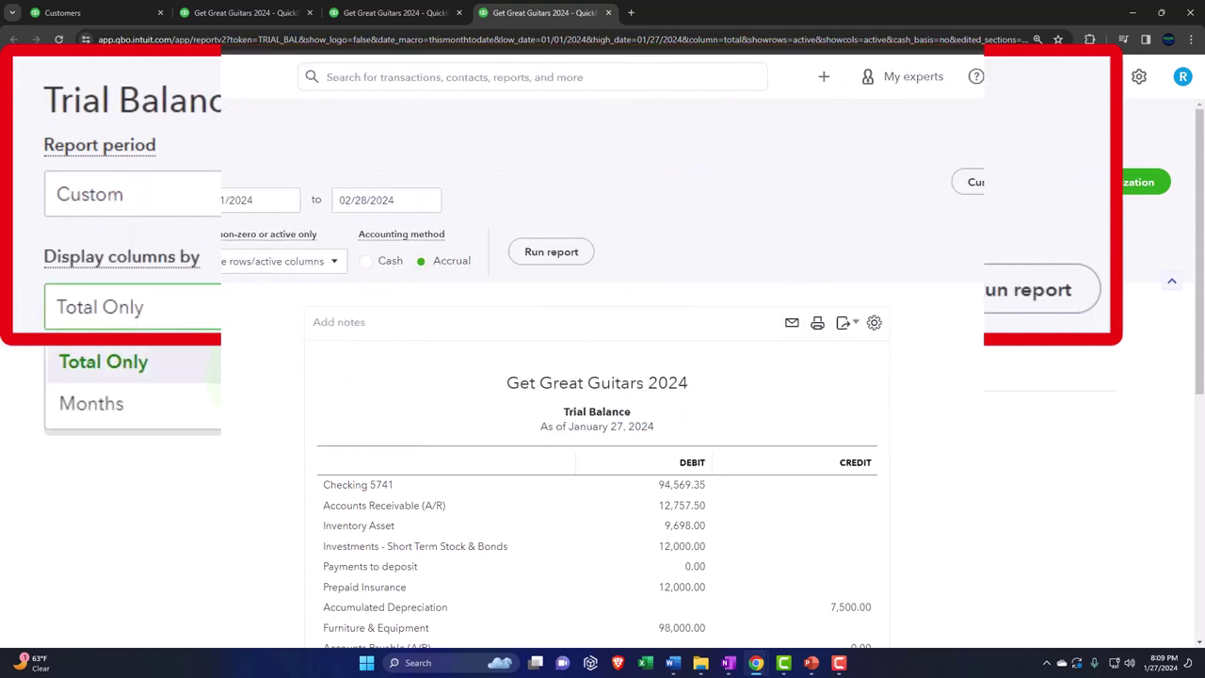
pyautogui.click(134, 318)
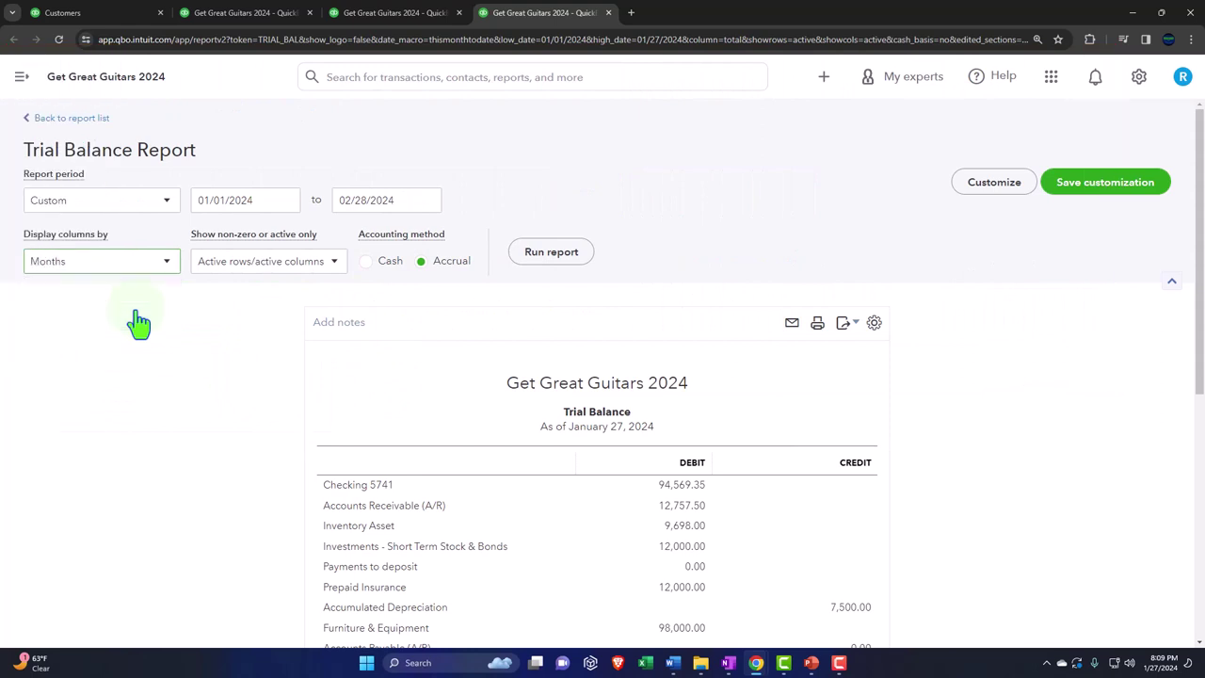
pyautogui.click(552, 253)
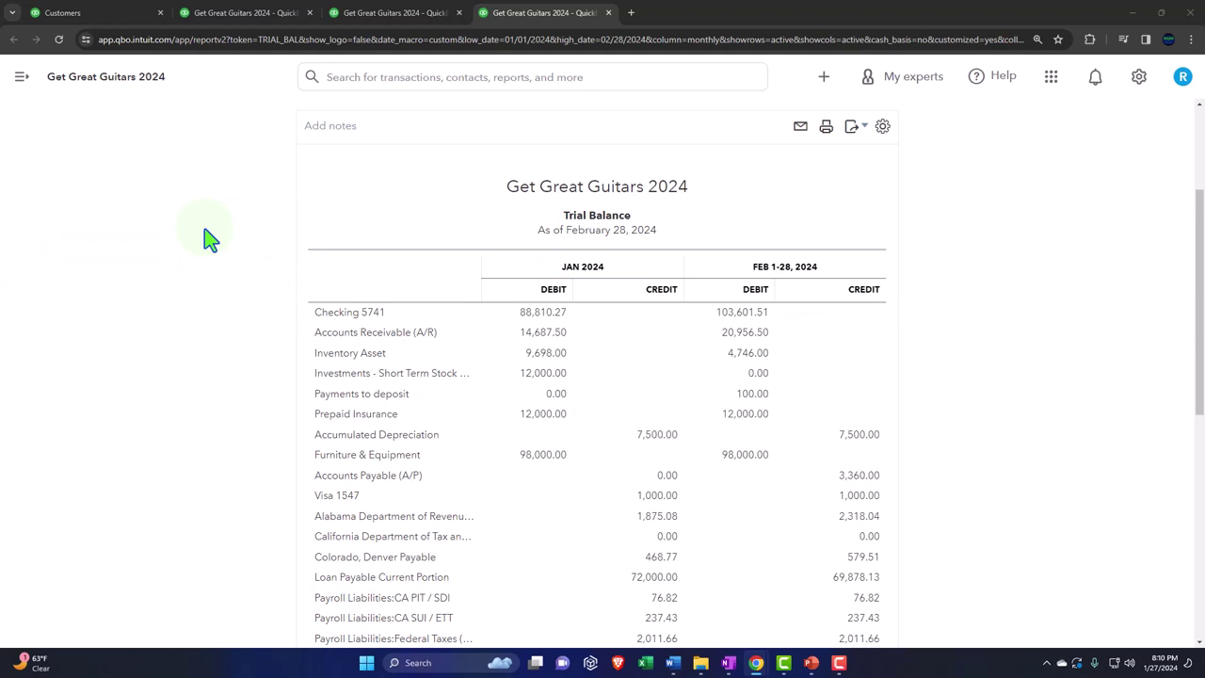
# Bring up the Balance Sheet report and switch to OneNote to view the QuickBooks Flow Chart page
pyautogui.click(270, 16)
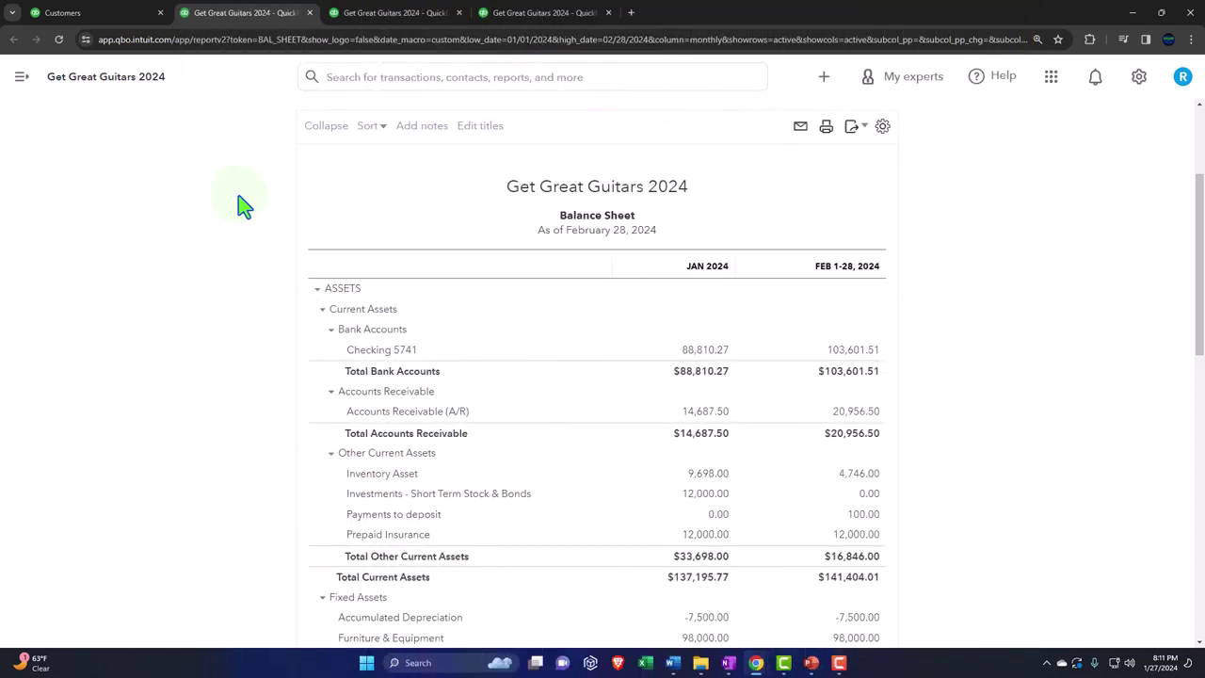
pyautogui.click(729, 663)
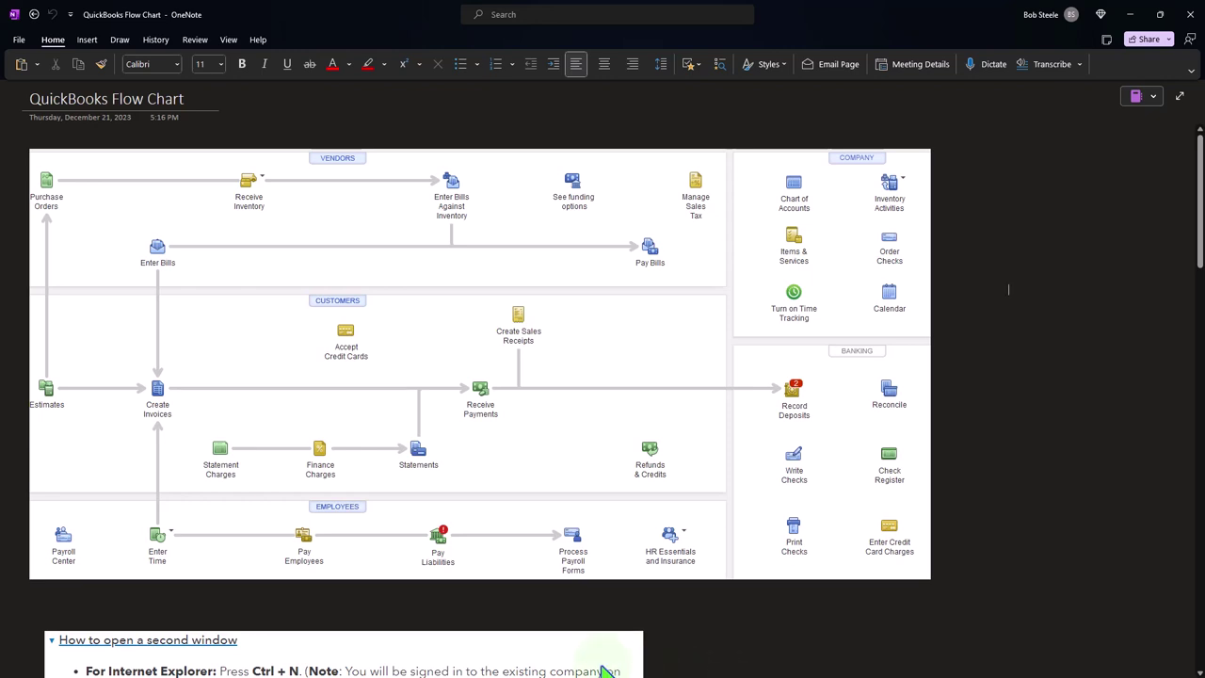
pyautogui.click(337, 618)
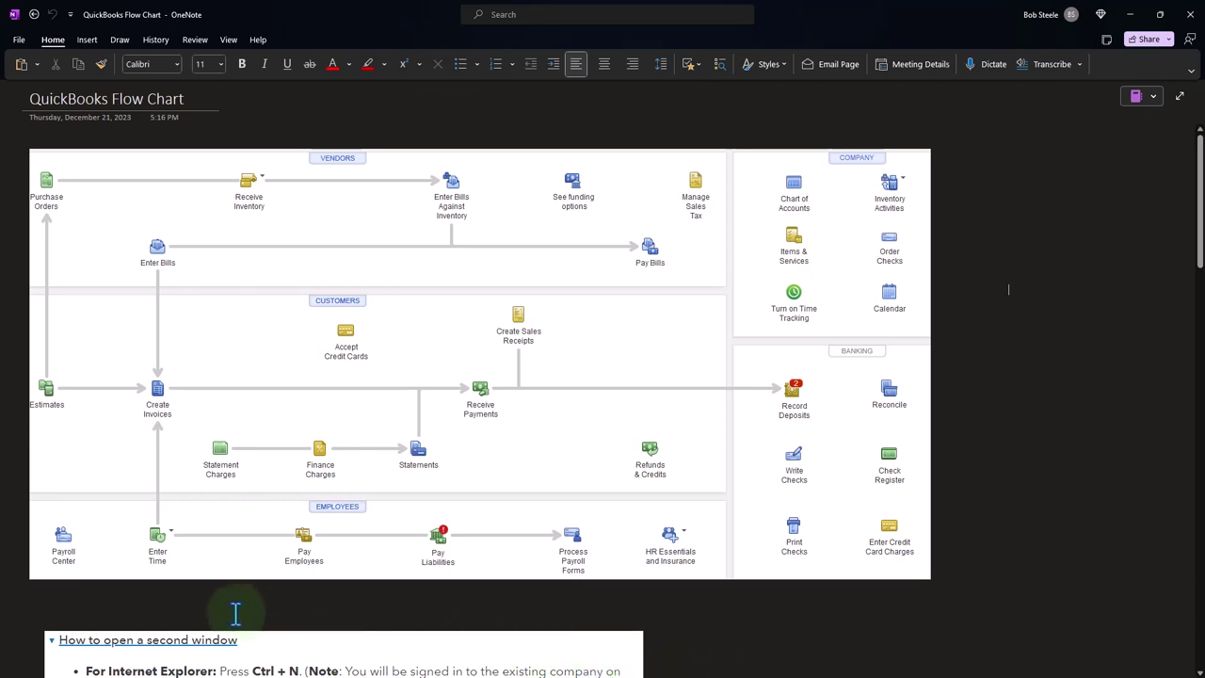
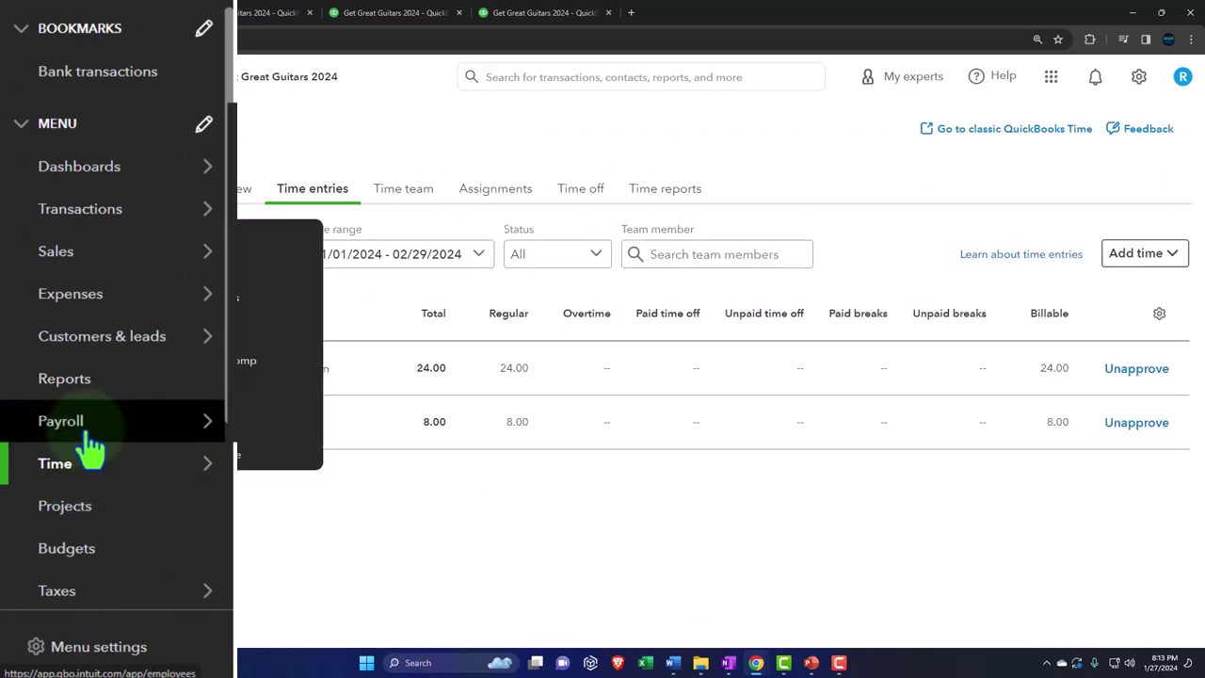
pyautogui.click(90, 438)
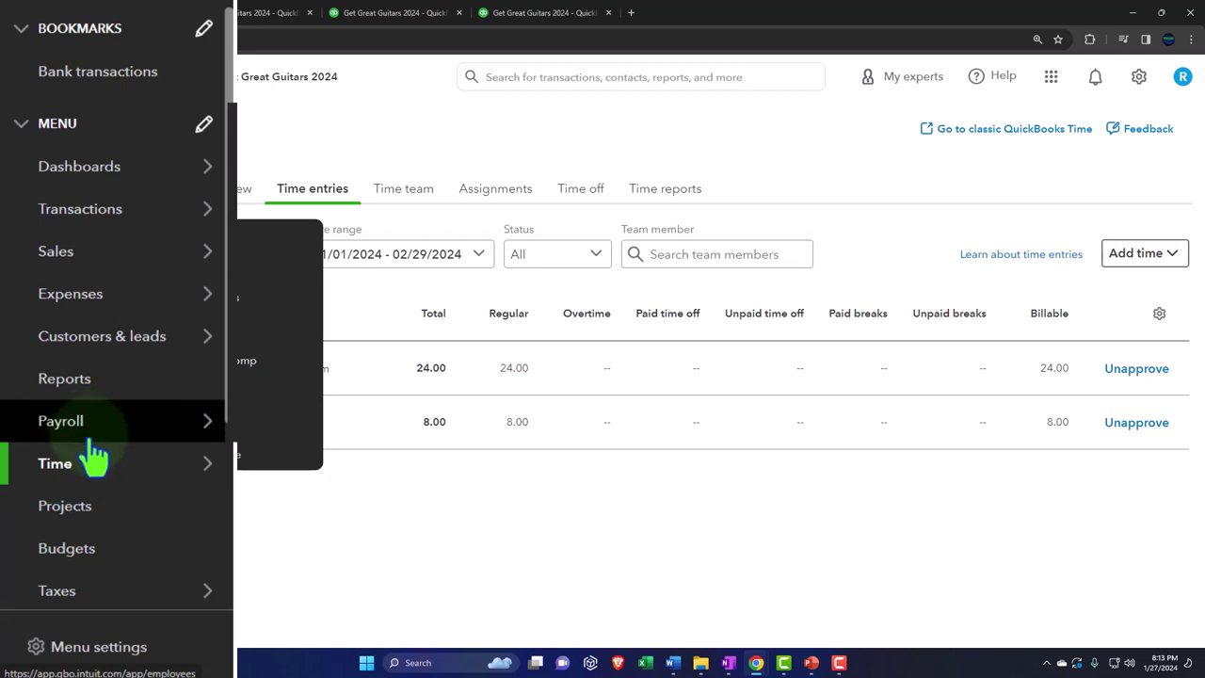
# Look over the employee-related options for creating new transactions, including weekly timesheets, and dismiss them
pyautogui.moveTo(95, 476)
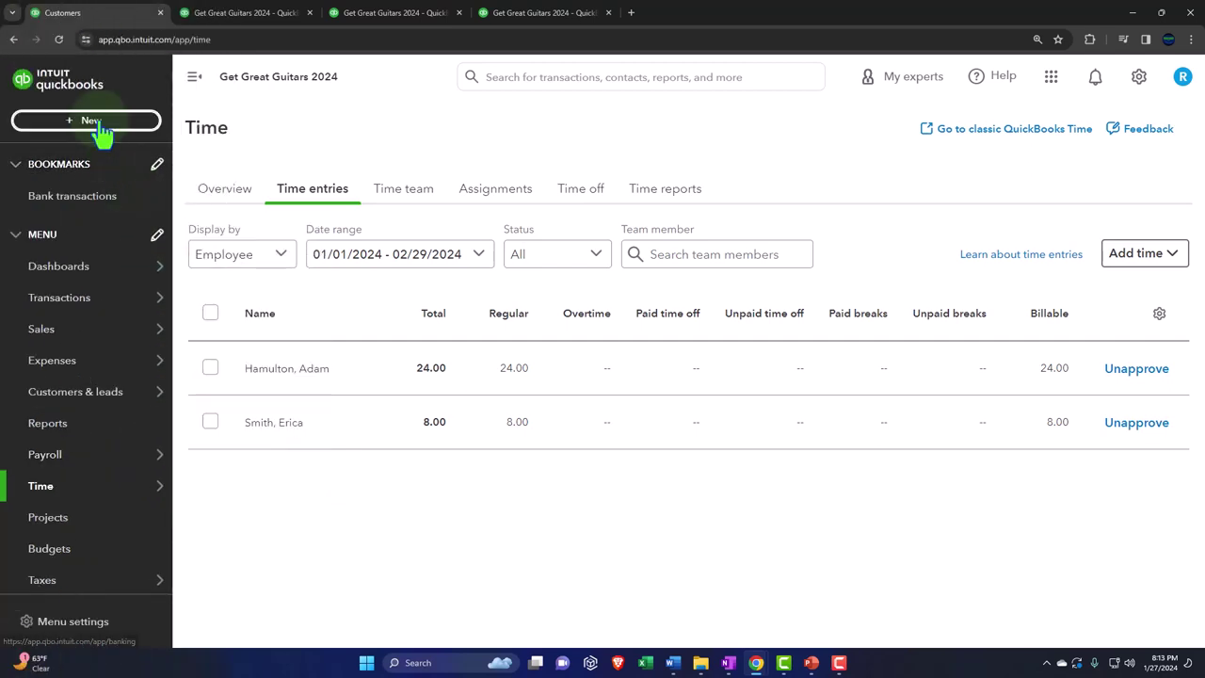
pyautogui.click(94, 122)
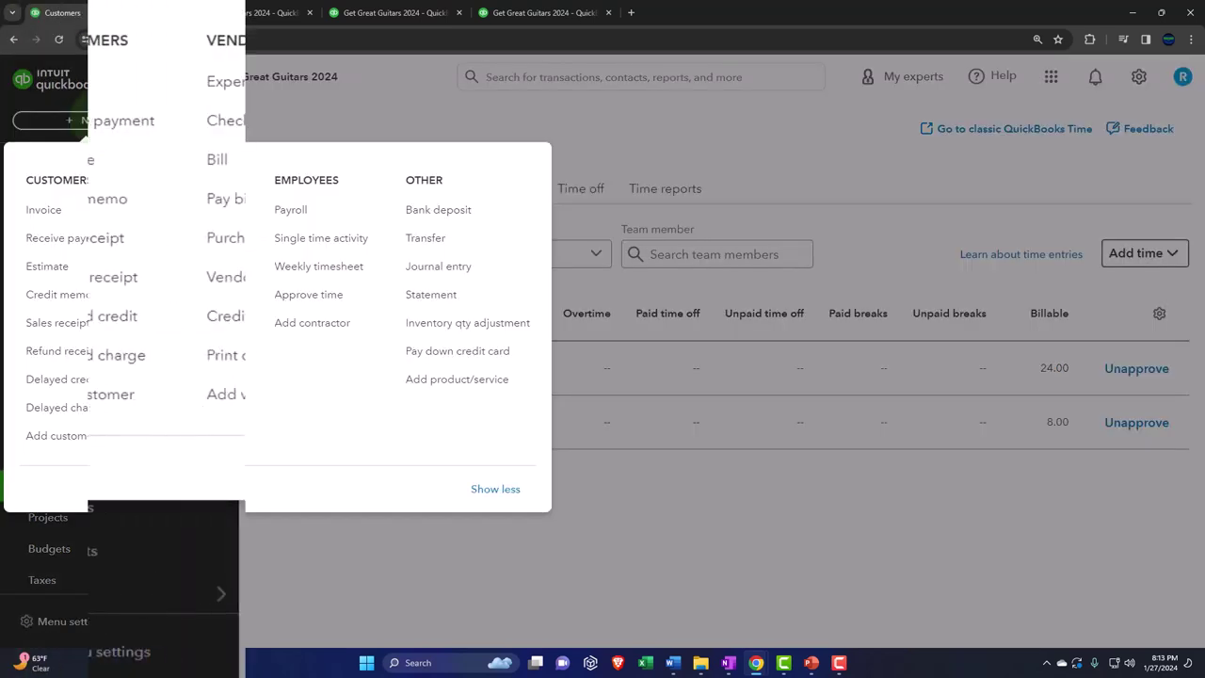
pyautogui.click(99, 125)
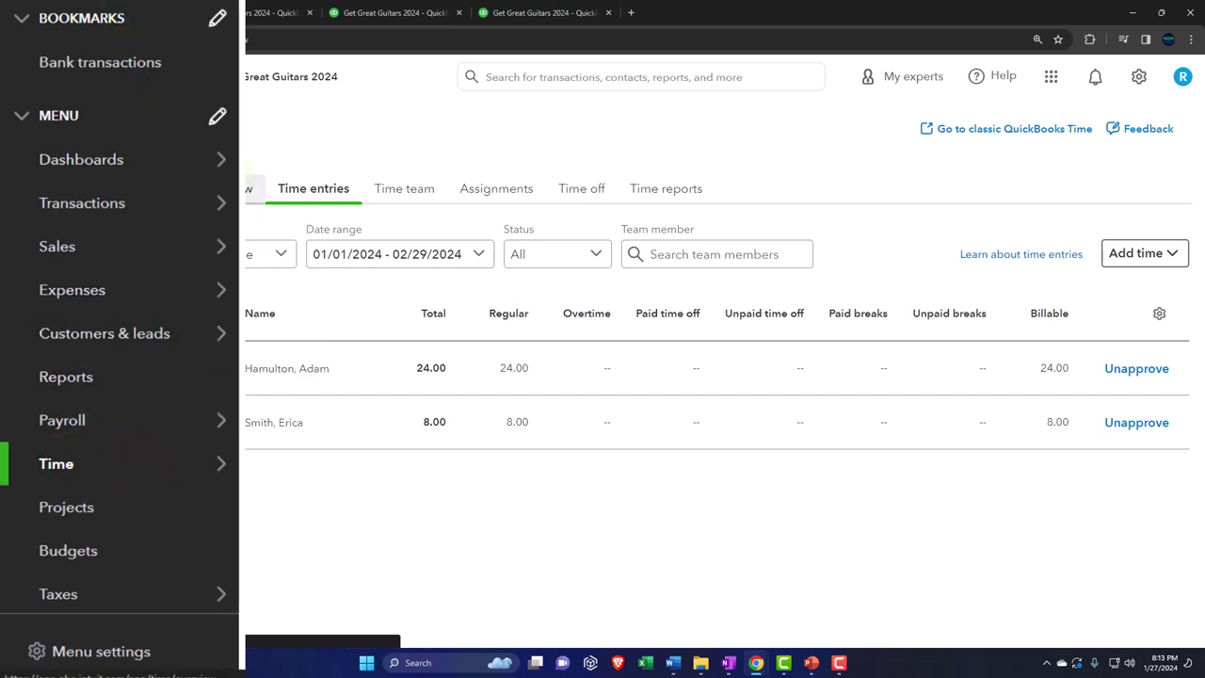
# Look through the Time area's Overview, Time entries and Time team pages and the choices for adding time
pyautogui.click(229, 188)
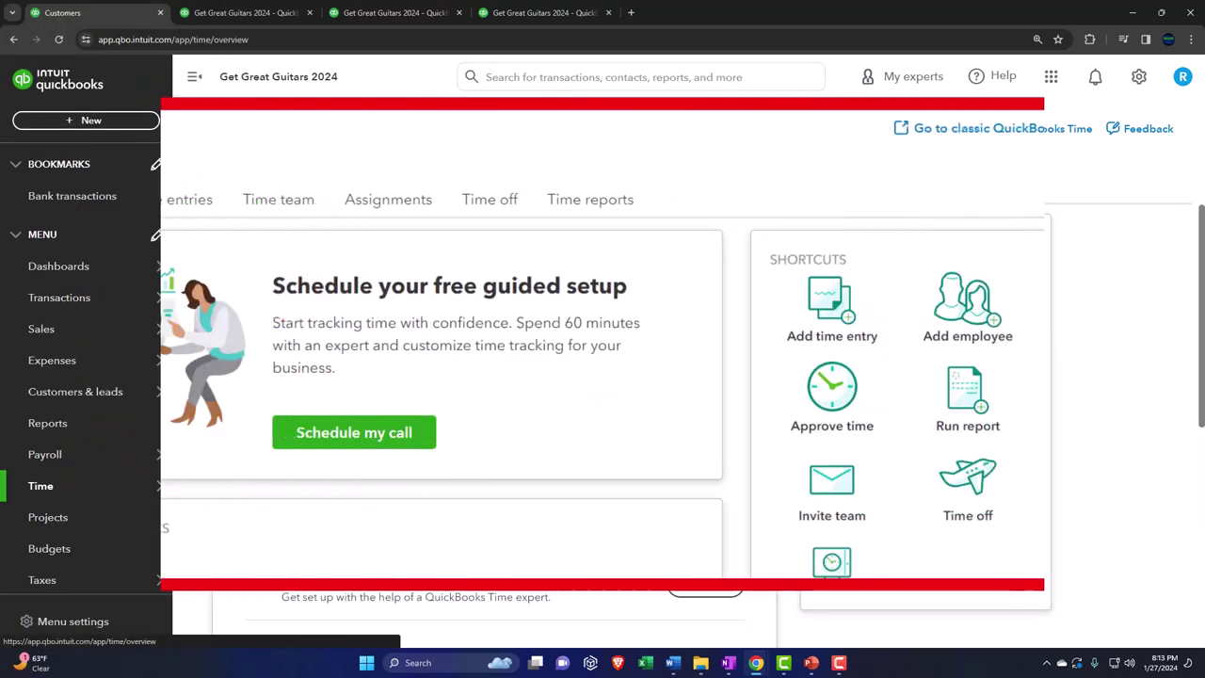
pyautogui.click(300, 194)
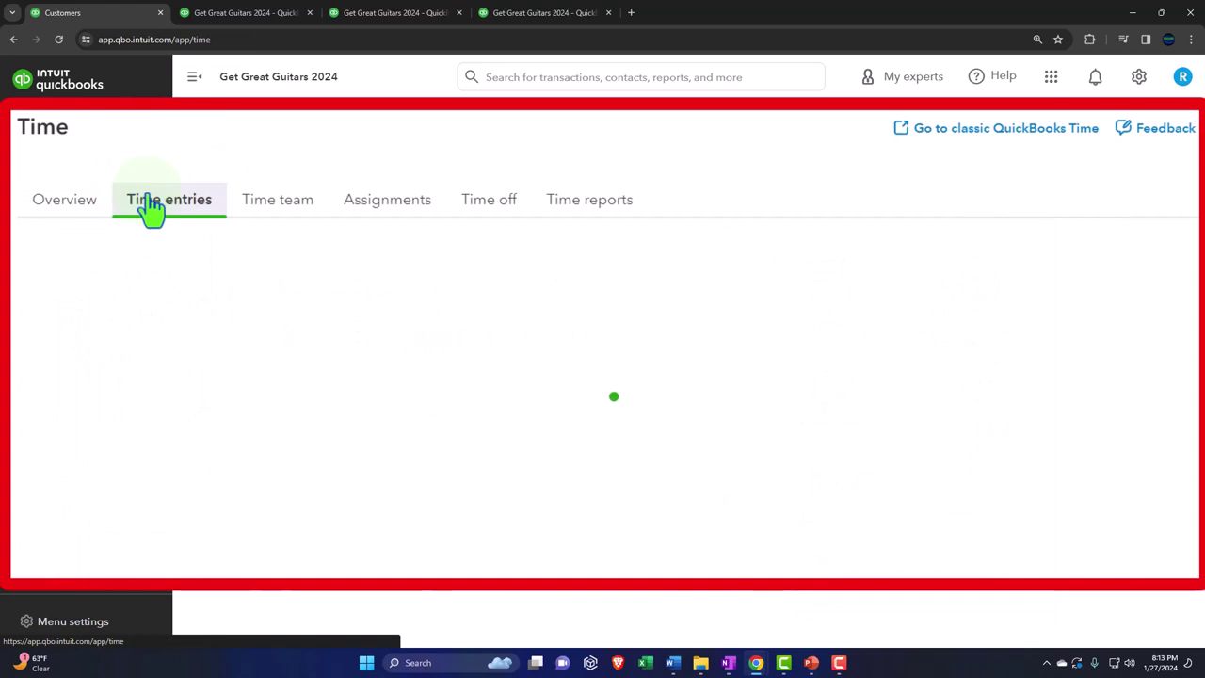
pyautogui.click(267, 211)
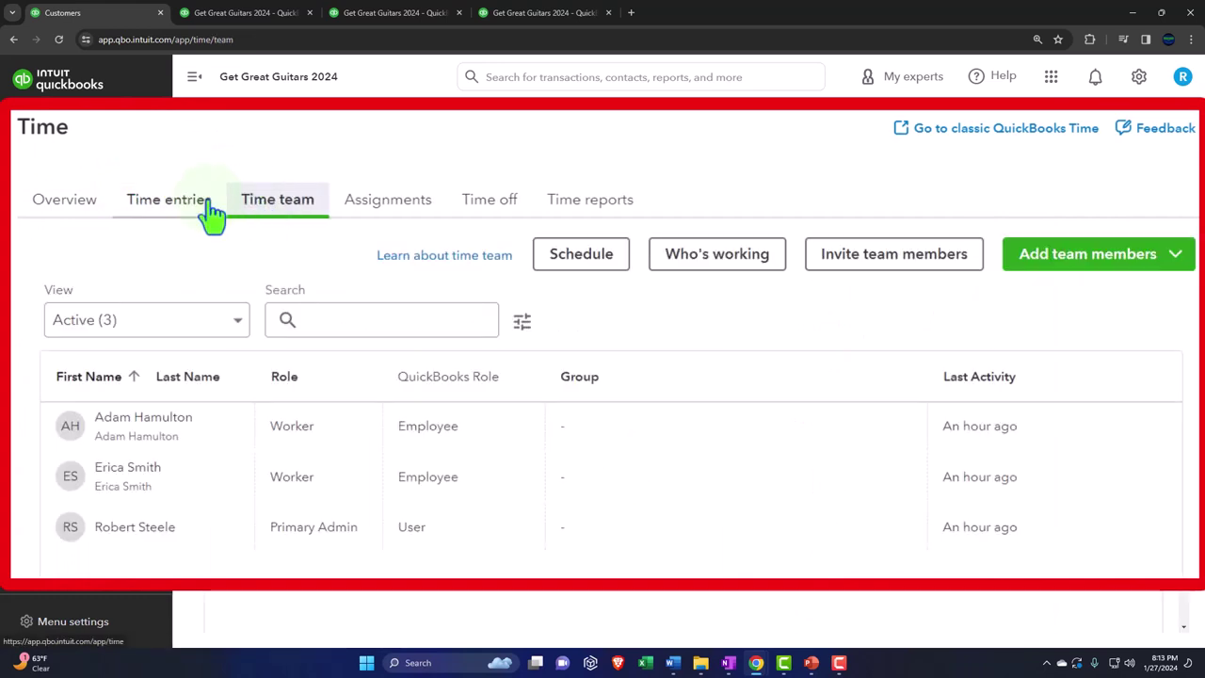
pyautogui.click(179, 209)
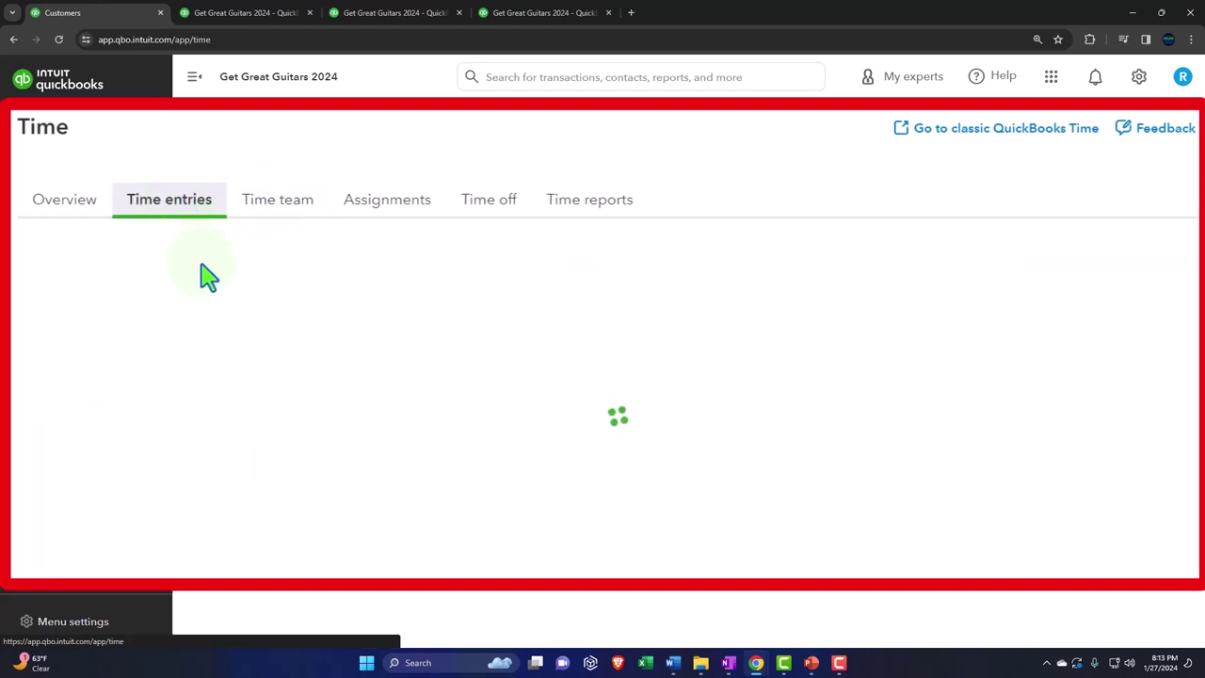
pyautogui.click(1177, 287)
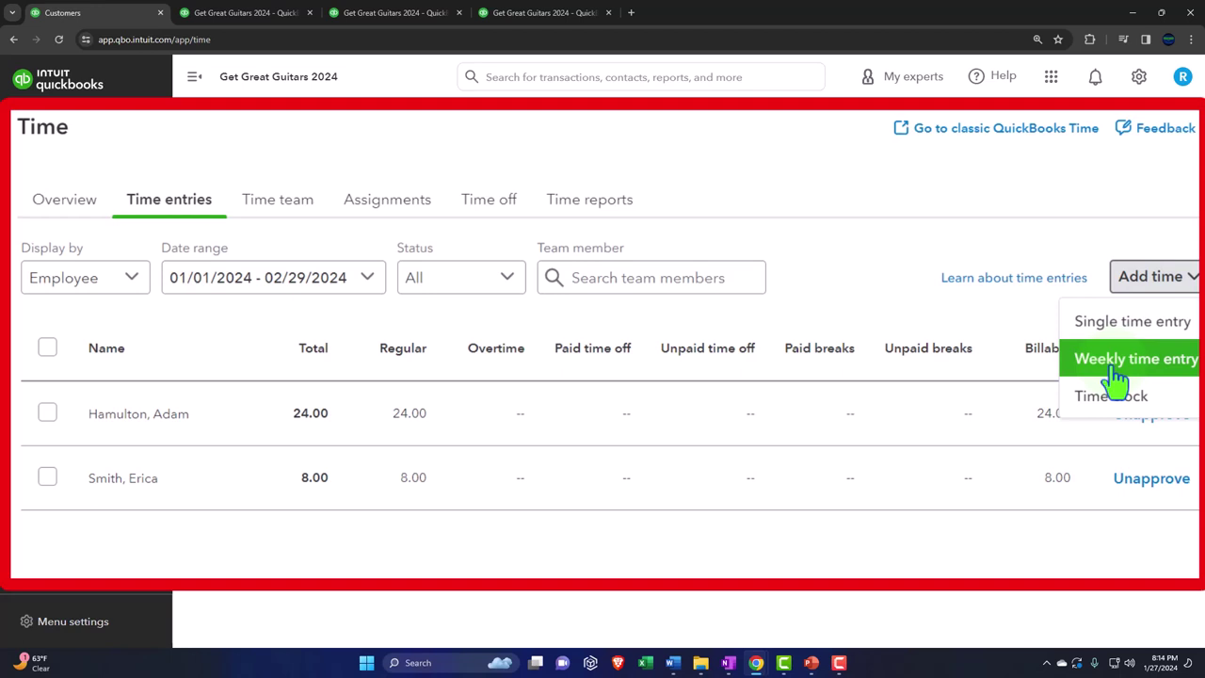
pyautogui.click(806, 532)
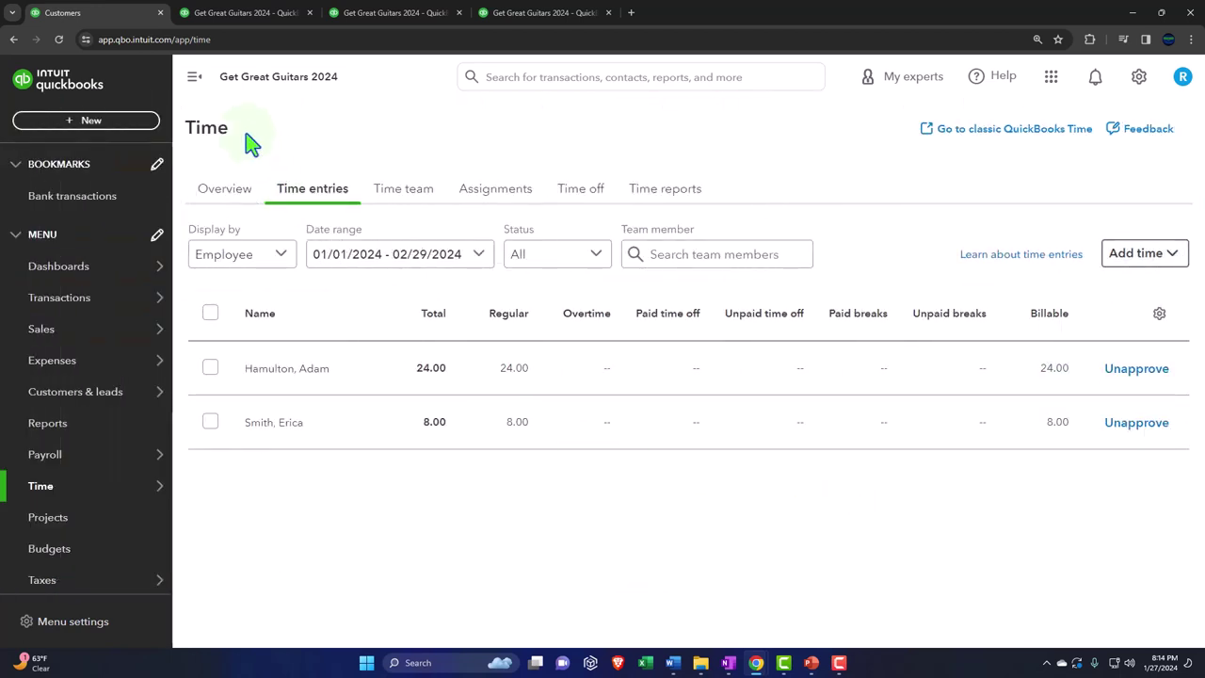
# With the navigation sidebar collapsed, view the first listed employee's February 22, 2024 time entry in the Manual Time Card
pyautogui.click(194, 78)
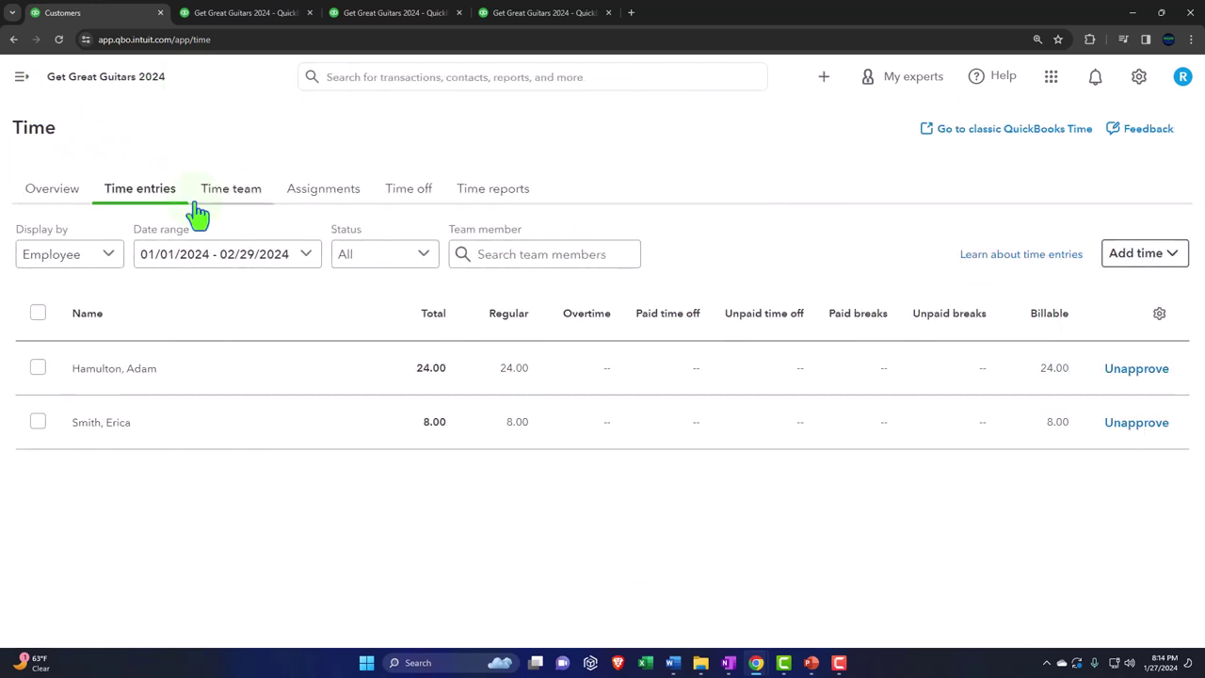
pyautogui.click(110, 372)
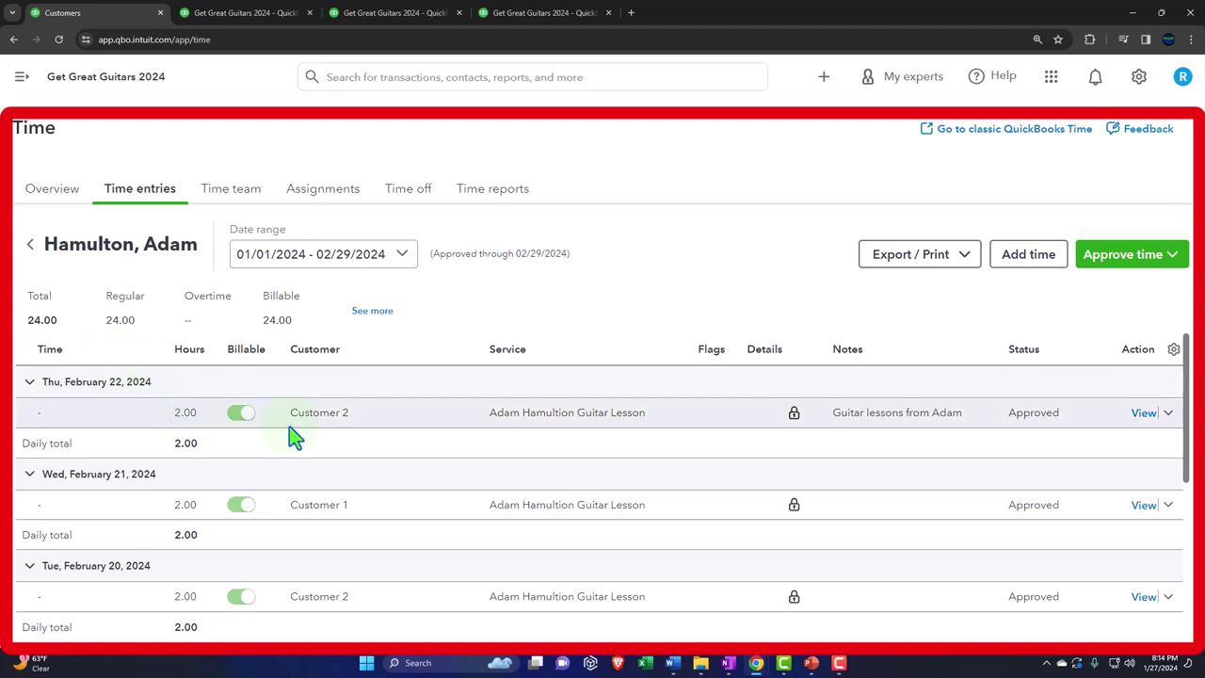
pyautogui.click(1142, 414)
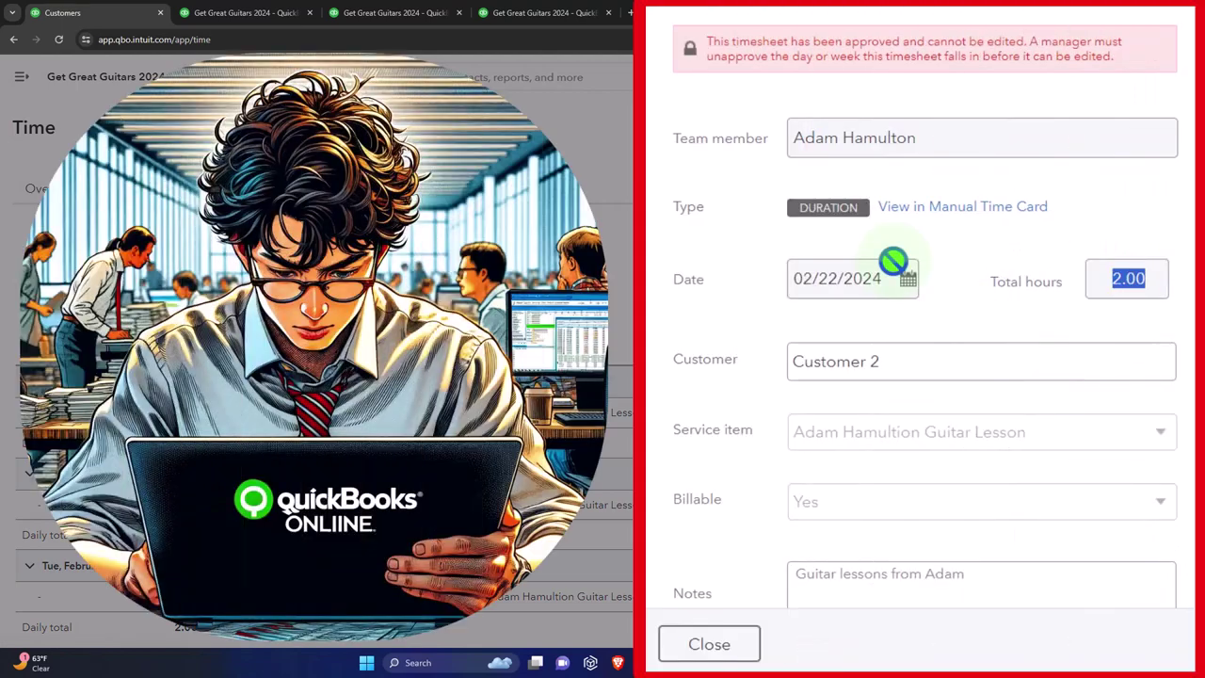
pyautogui.click(960, 207)
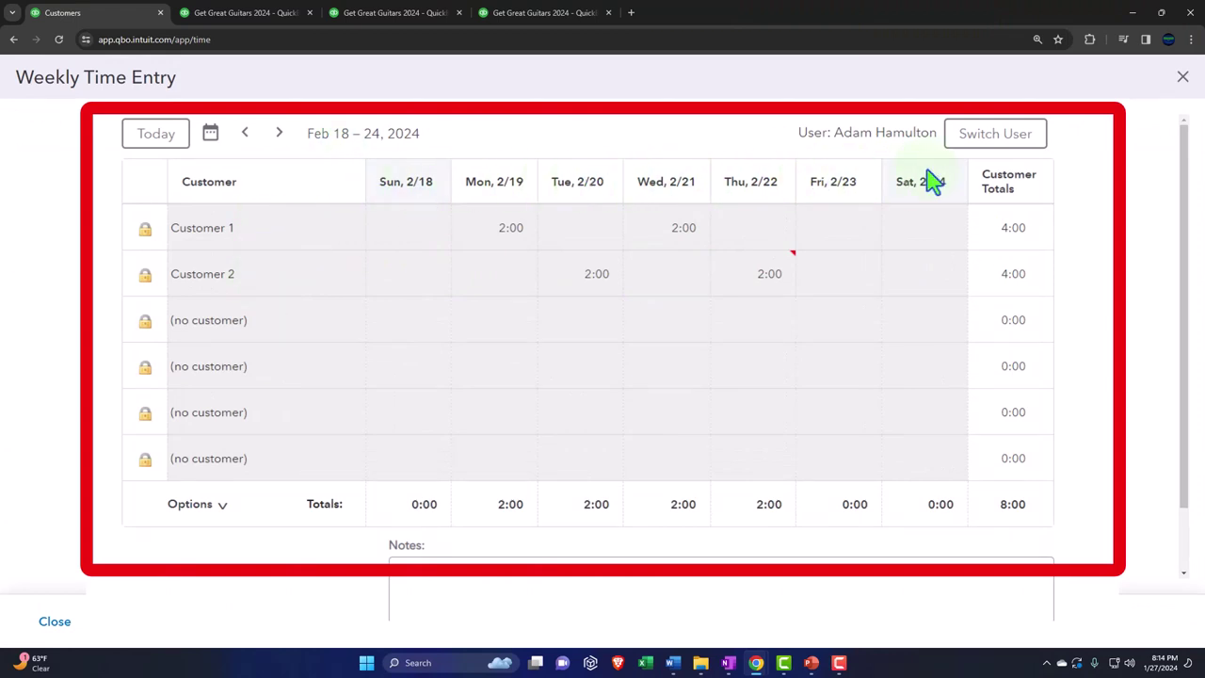
# Examine the Feb 18–24, 2024 weekly timesheet, including the service item and billable setting of Customer 1's Monday entry, and close it
pyautogui.scroll(-2, 476, 336)
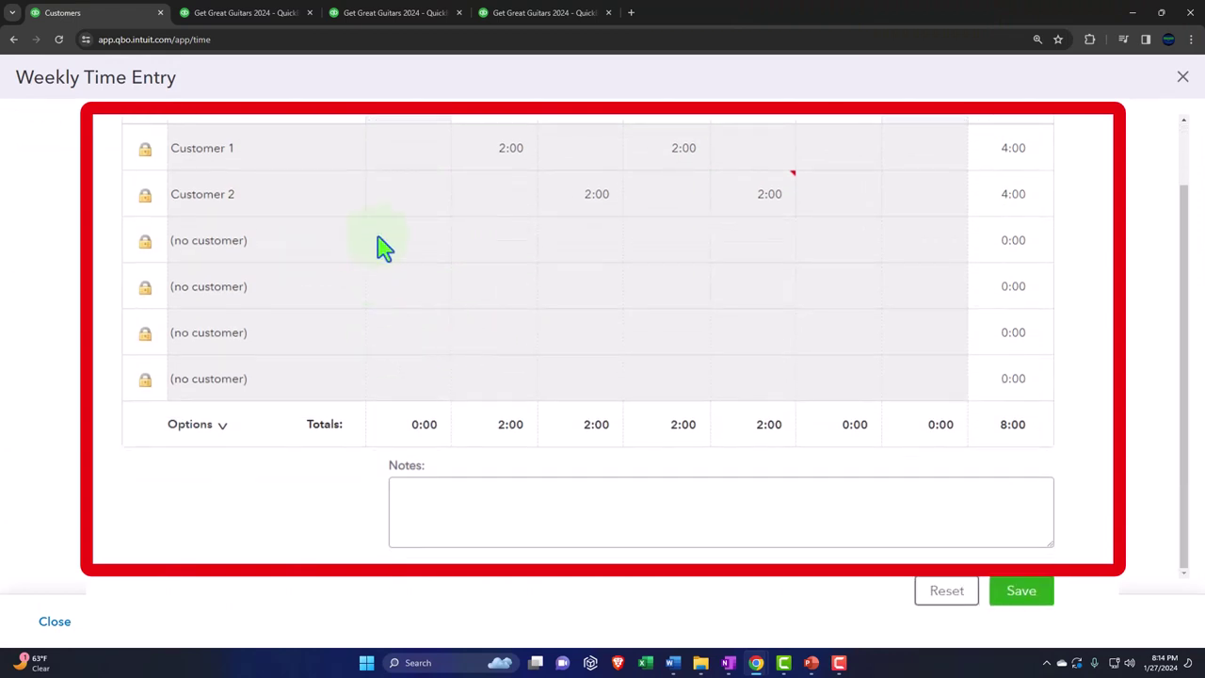
pyautogui.click(505, 148)
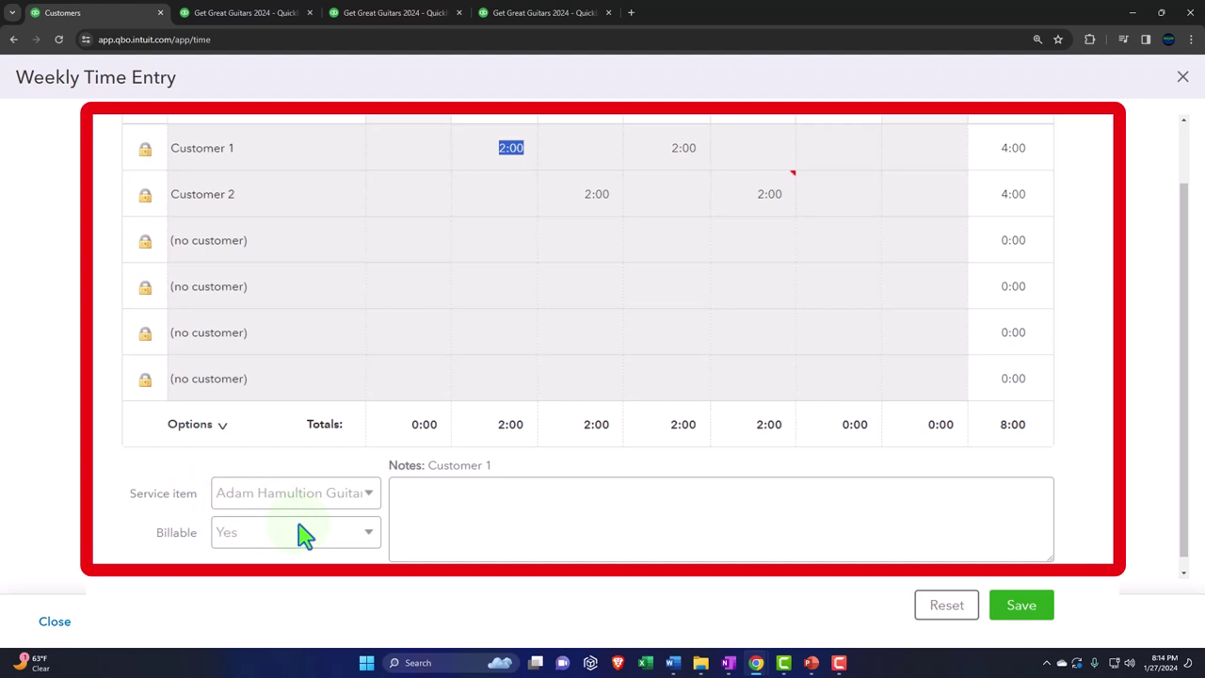
pyautogui.scroll(1, 357, 490)
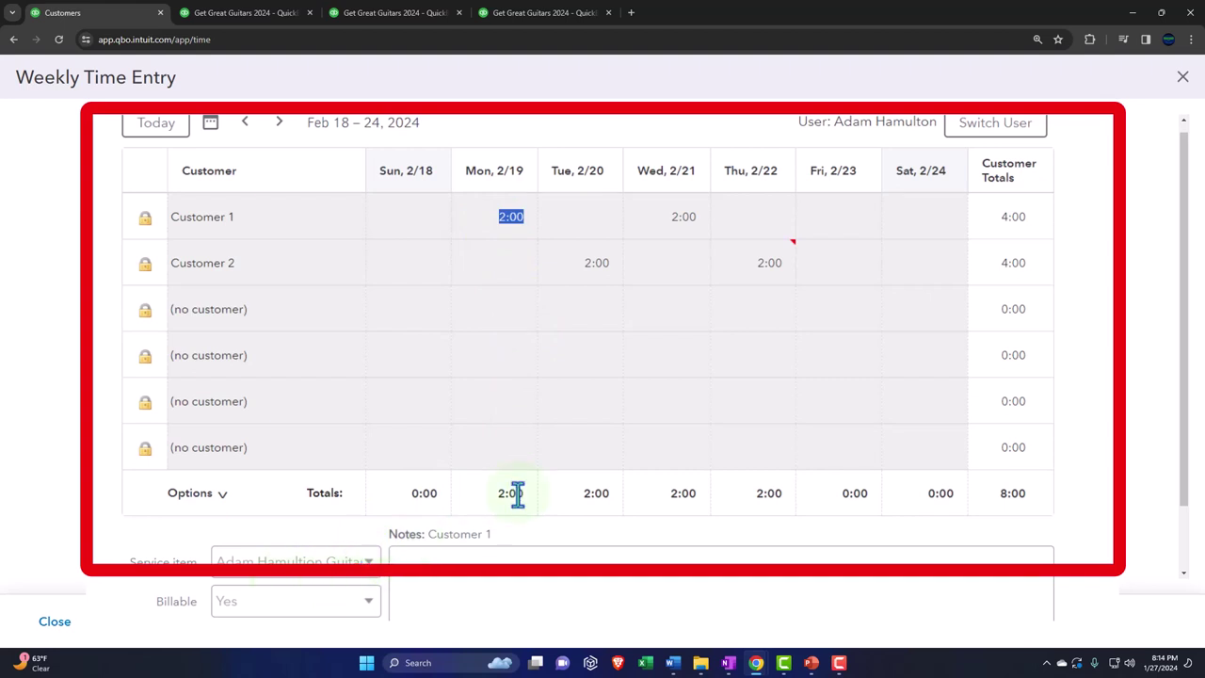
pyautogui.click(1182, 77)
# Review the rest of the first employee's time entries and the approval choices, and return to the employee list
pyautogui.scroll(-2, 899, 442)
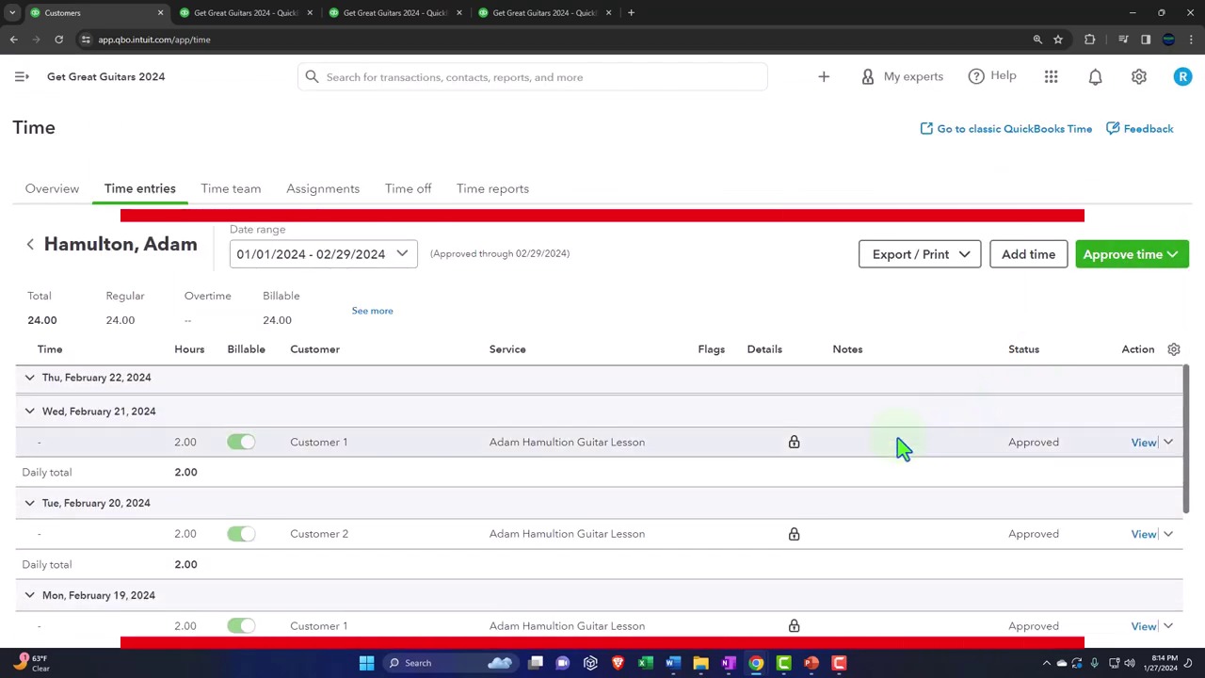
pyautogui.scroll(-1, 889, 461)
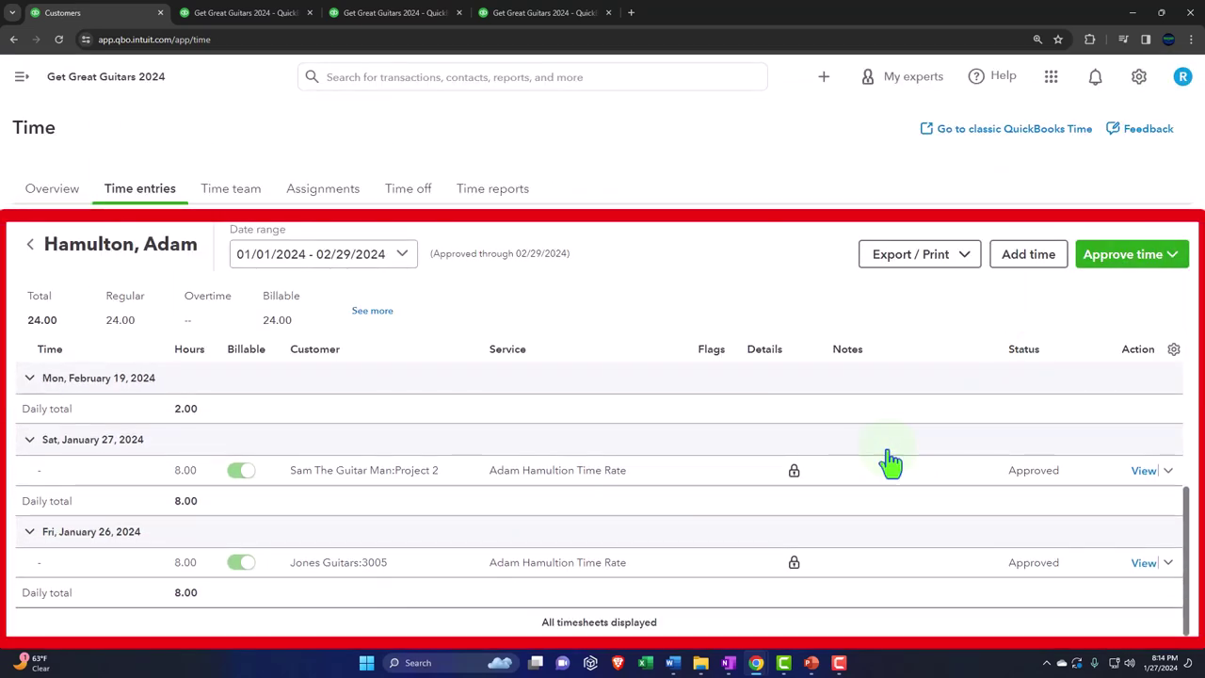
pyautogui.scroll(3, 890, 466)
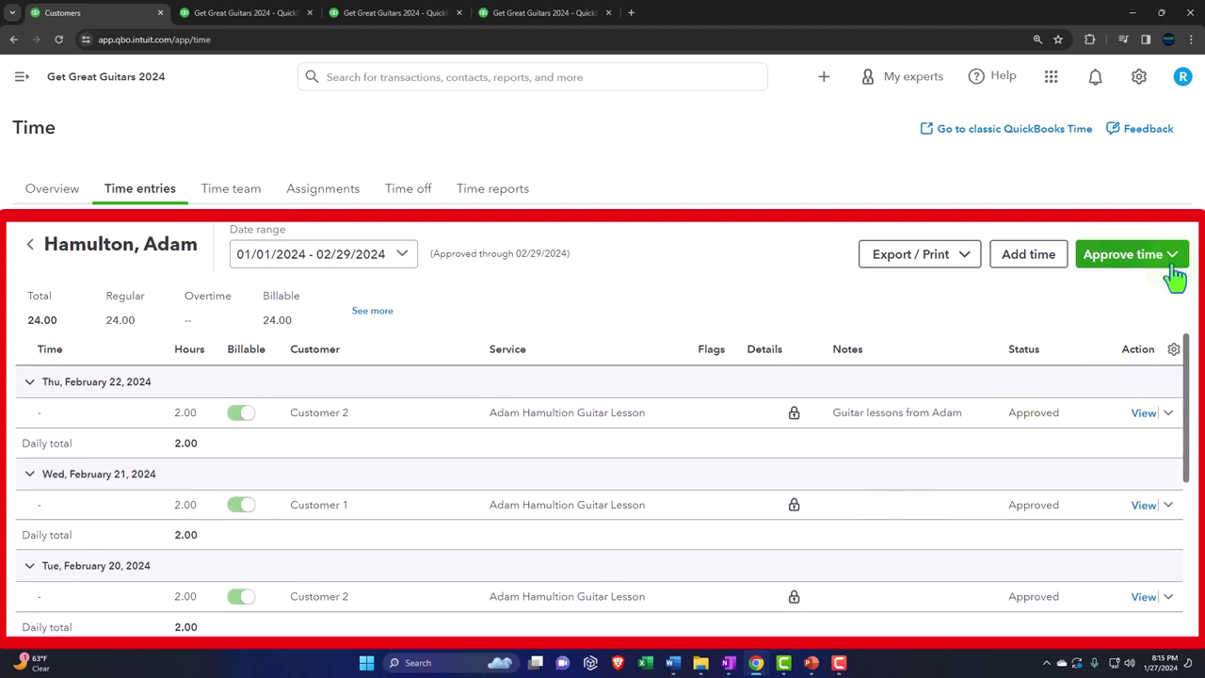
pyautogui.click(1145, 255)
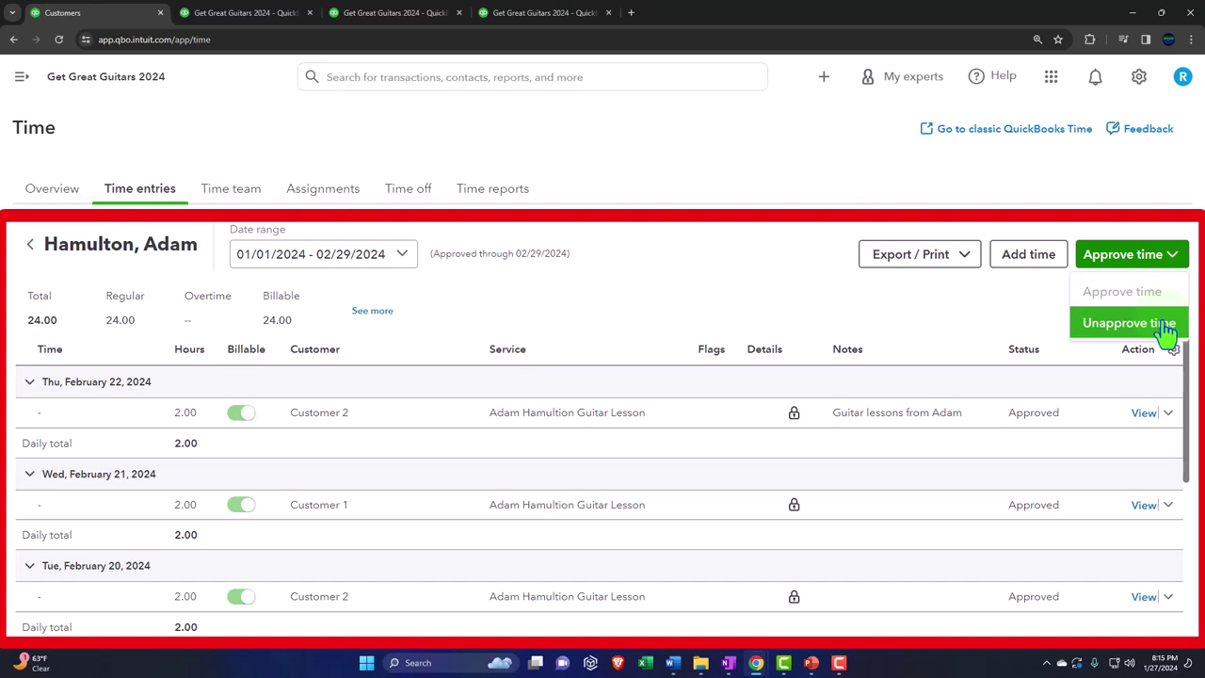
pyautogui.click(790, 283)
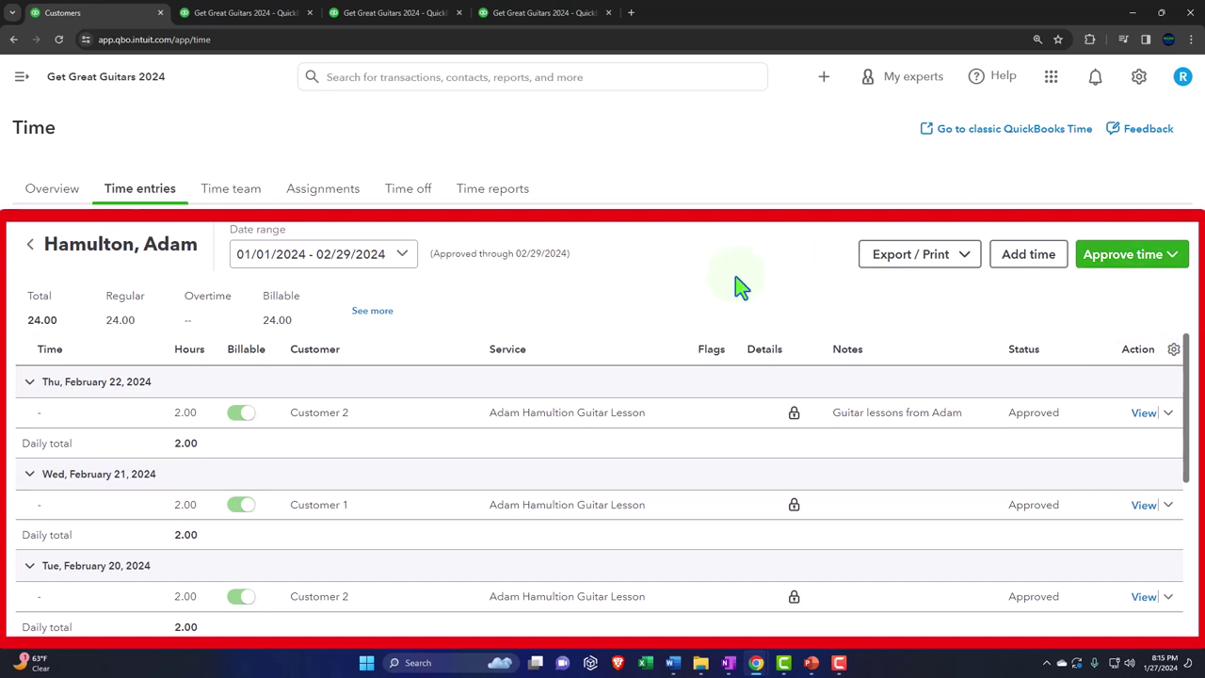
pyautogui.click(30, 244)
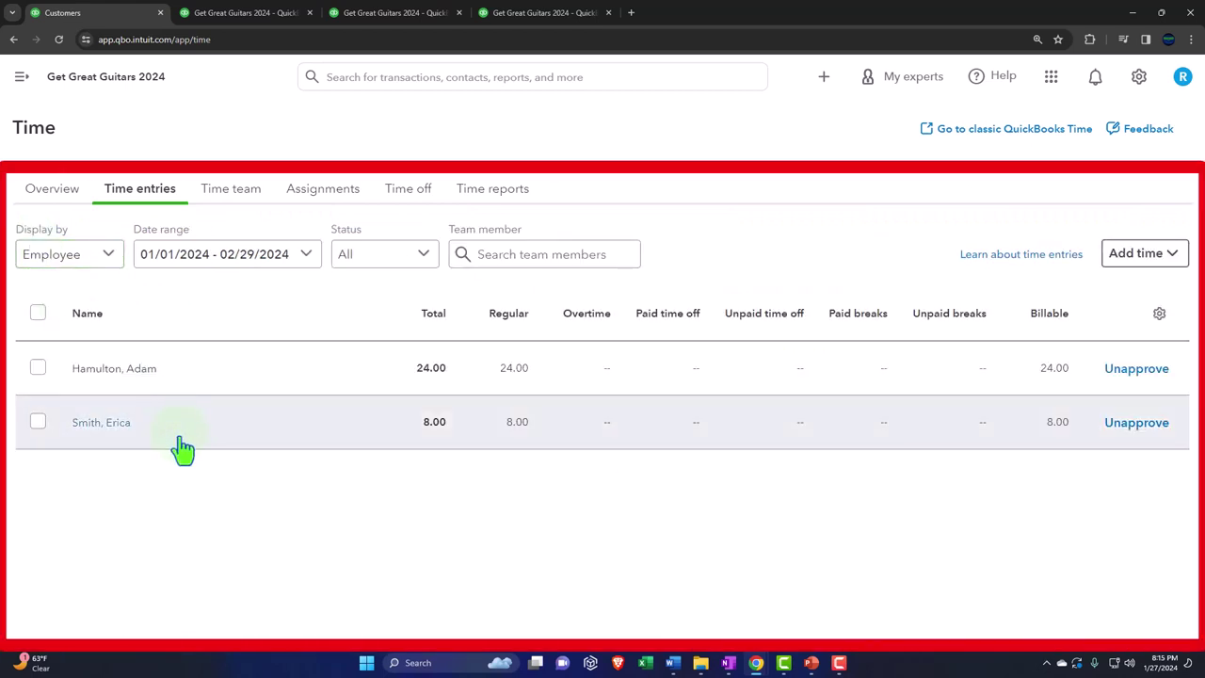
# Review all of the second listed employee's time entries for 01/01/2024 through 02/29/2024
pyautogui.click(121, 436)
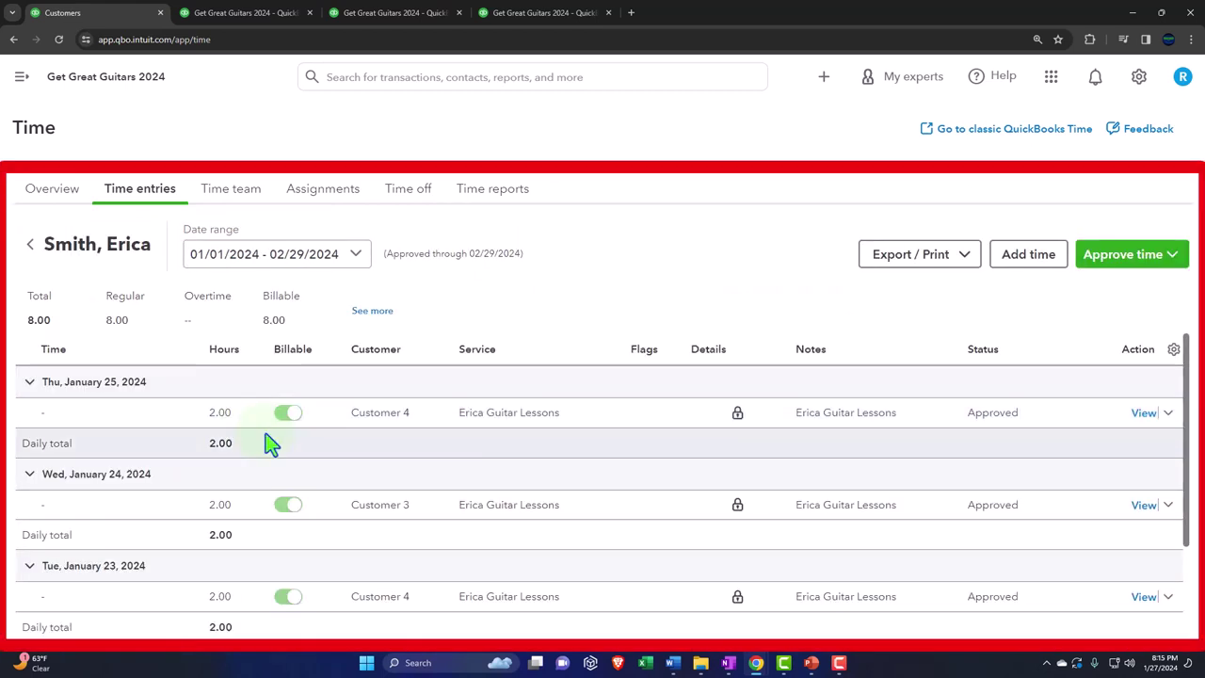
pyautogui.scroll(-1, 266, 433)
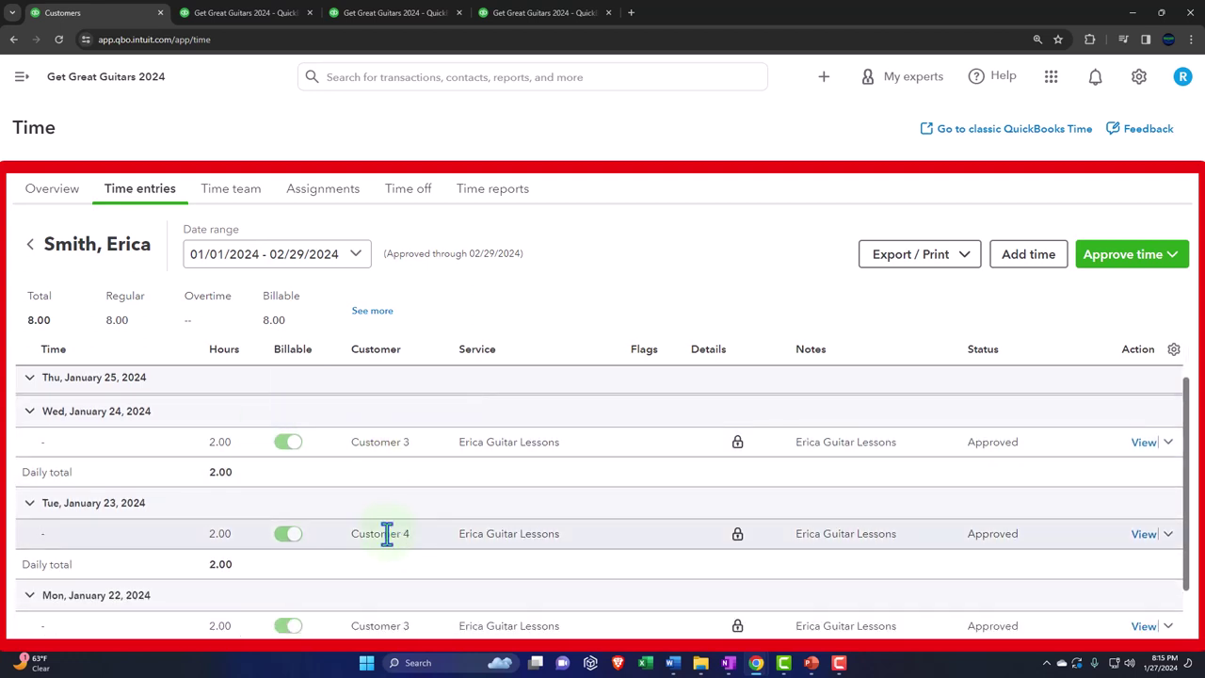
pyautogui.scroll(-1, 386, 534)
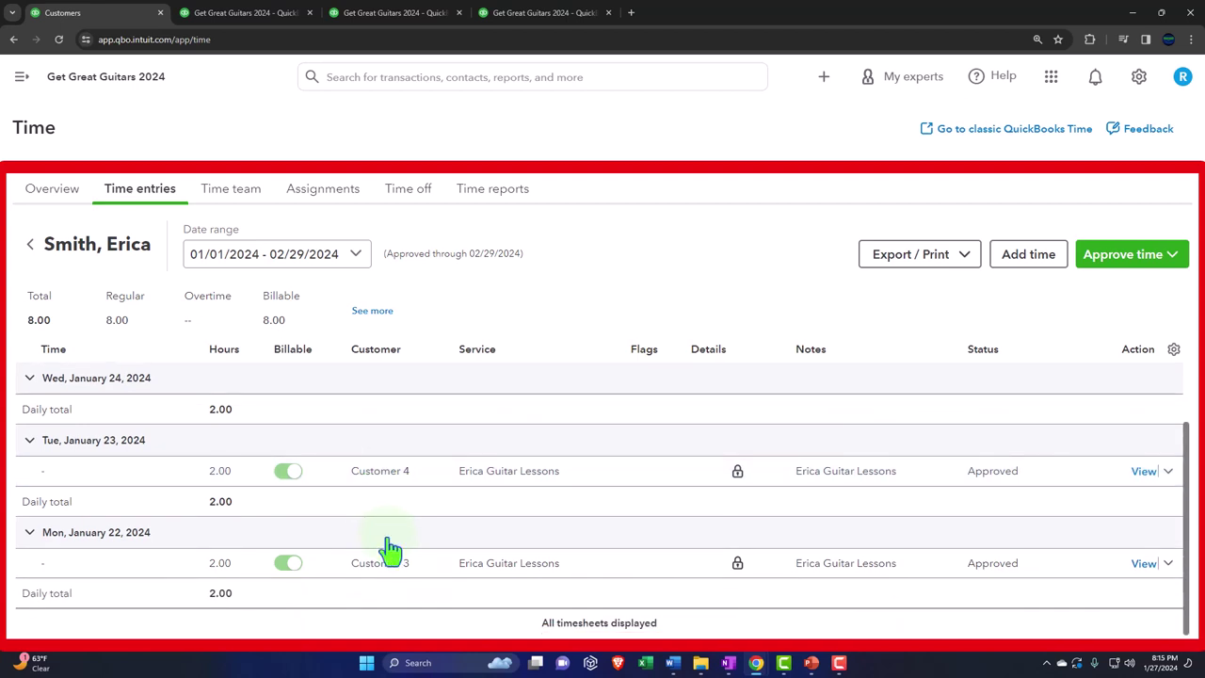
pyautogui.scroll(2, 391, 549)
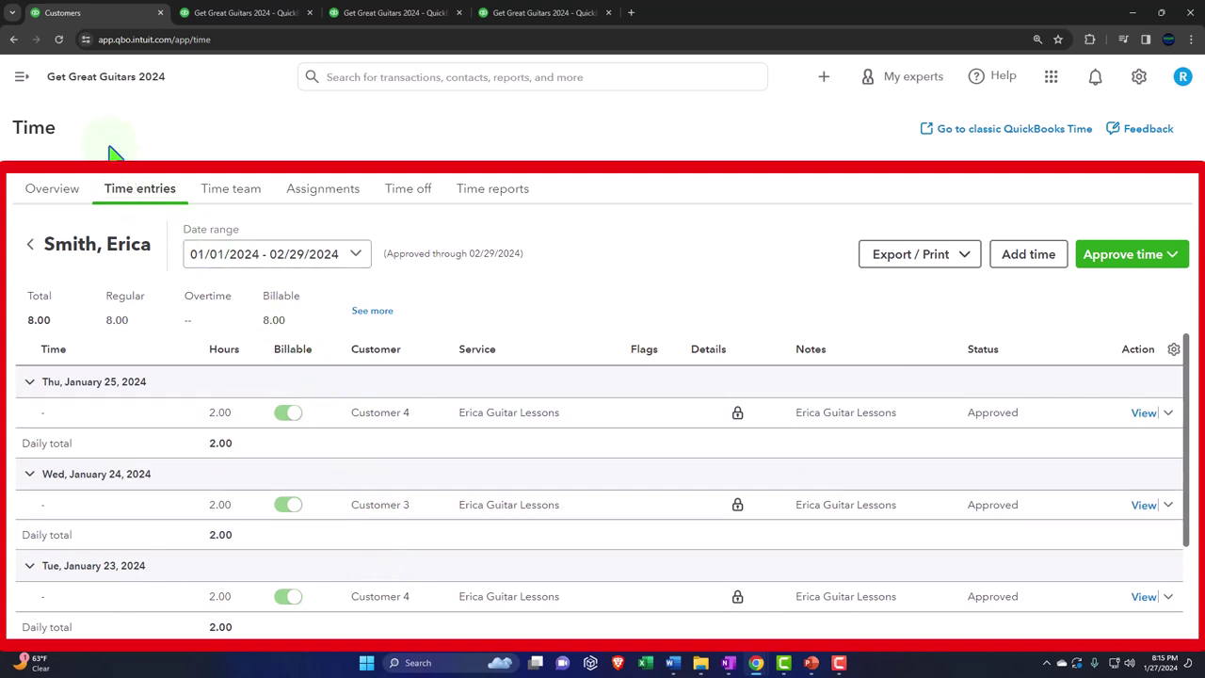
# Show all sales transactions filtered to Unbilled Income, with the navigation sidebar collapsed, and examine the time charges
pyautogui.click(21, 76)
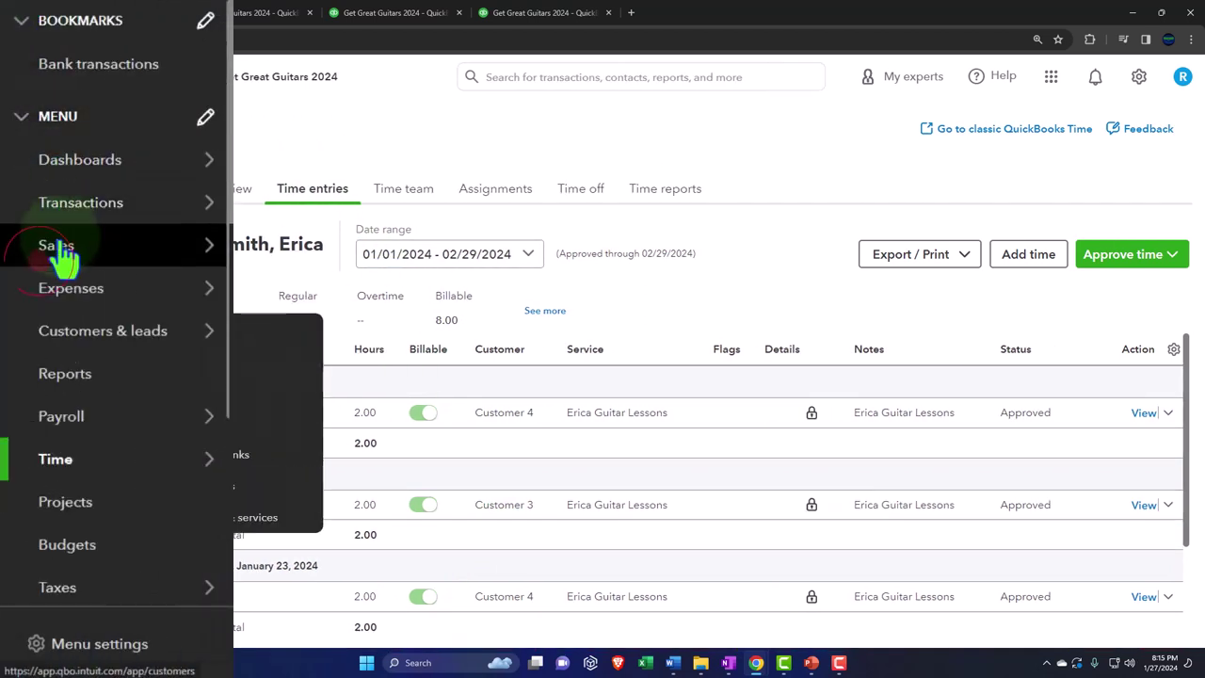
pyautogui.click(43, 330)
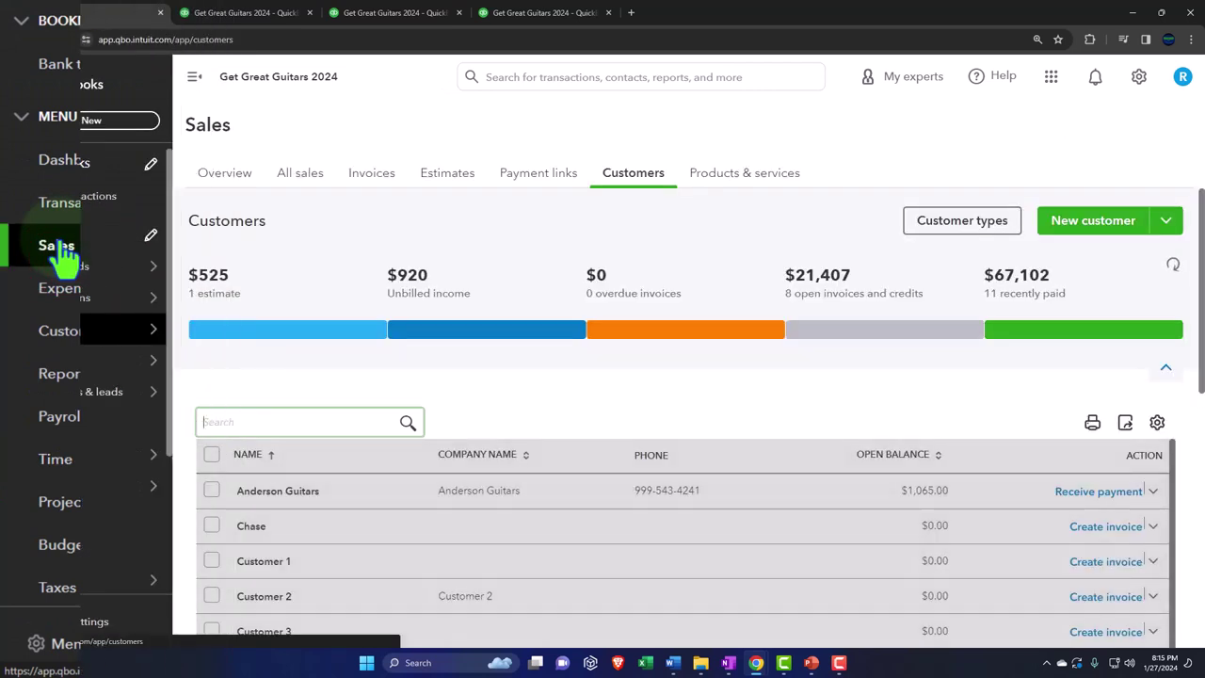
pyautogui.click(300, 175)
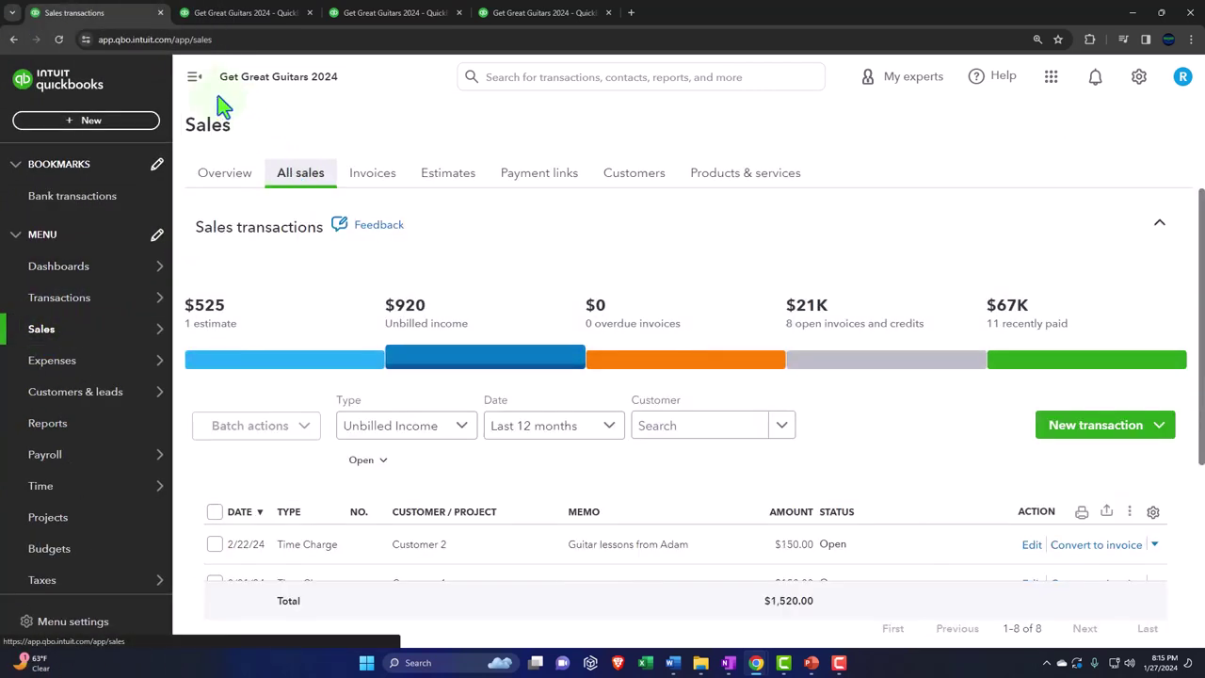
pyautogui.click(195, 79)
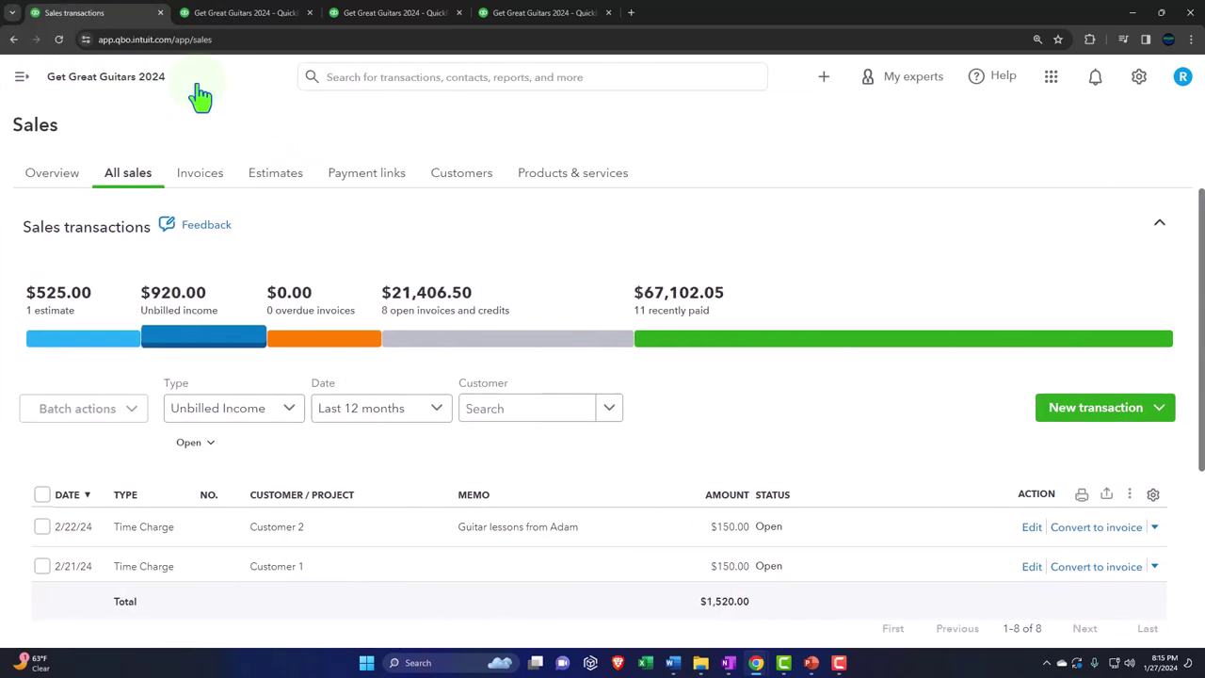
pyautogui.click(193, 347)
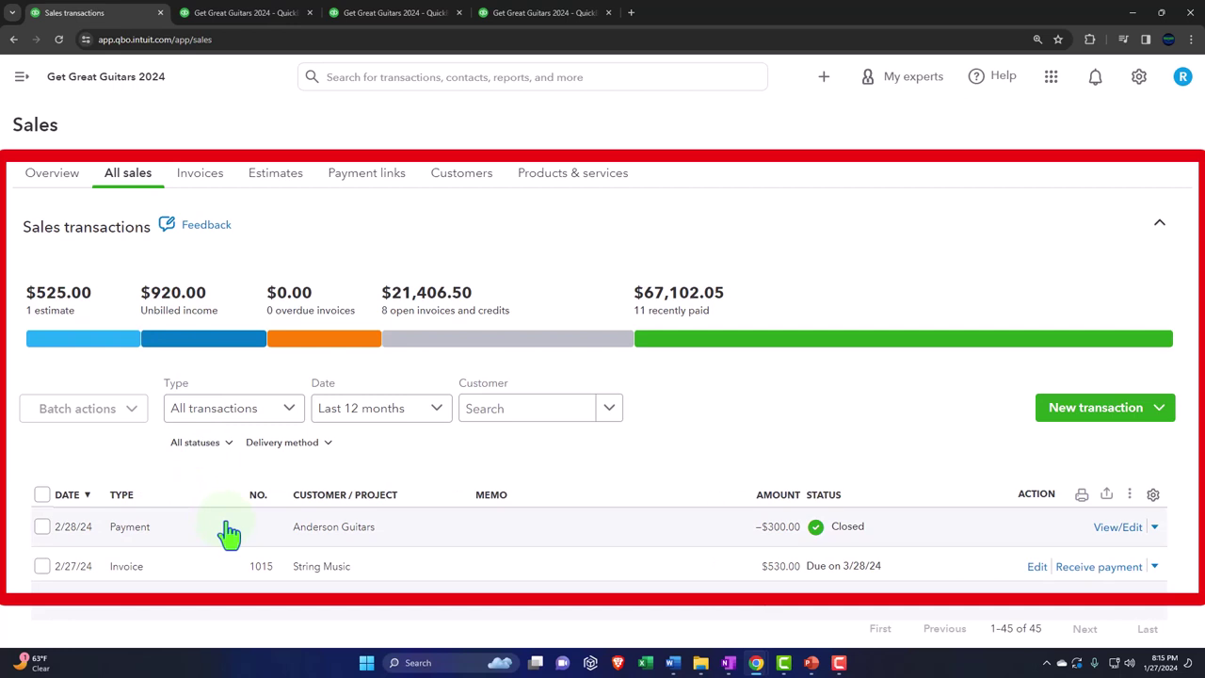
pyautogui.click(209, 353)
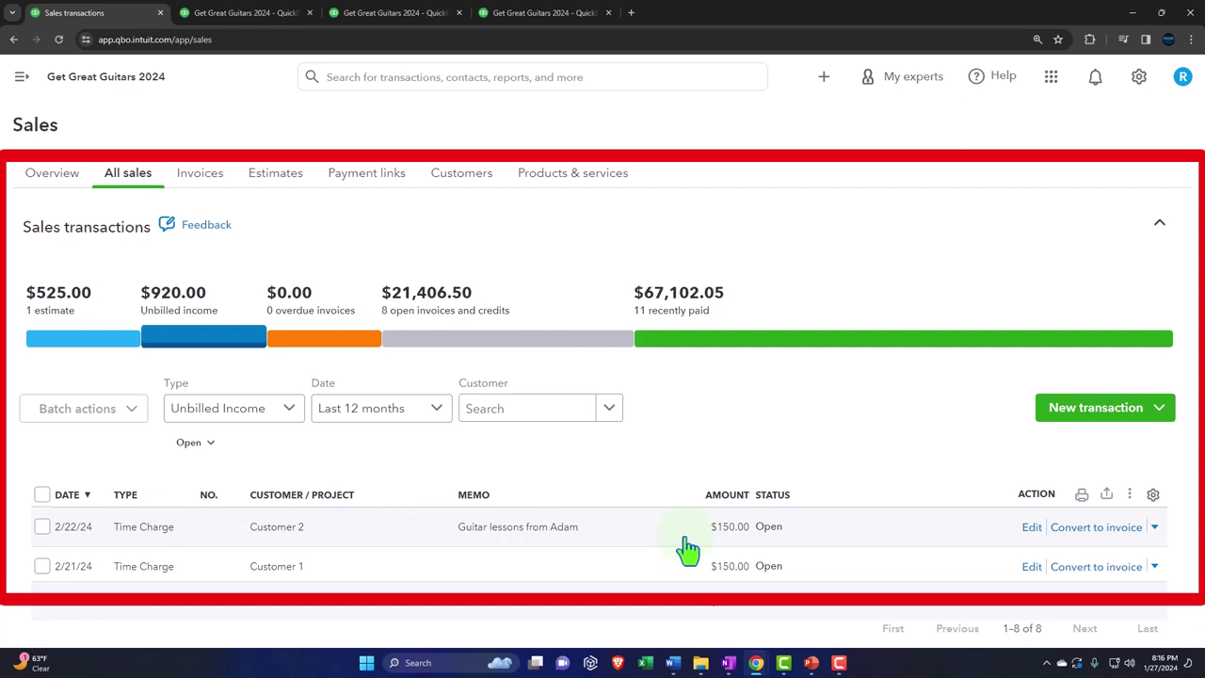
# Filter the Customers list in Sales to Unbilled Income and review the customers with unbilled activities
pyautogui.click(455, 175)
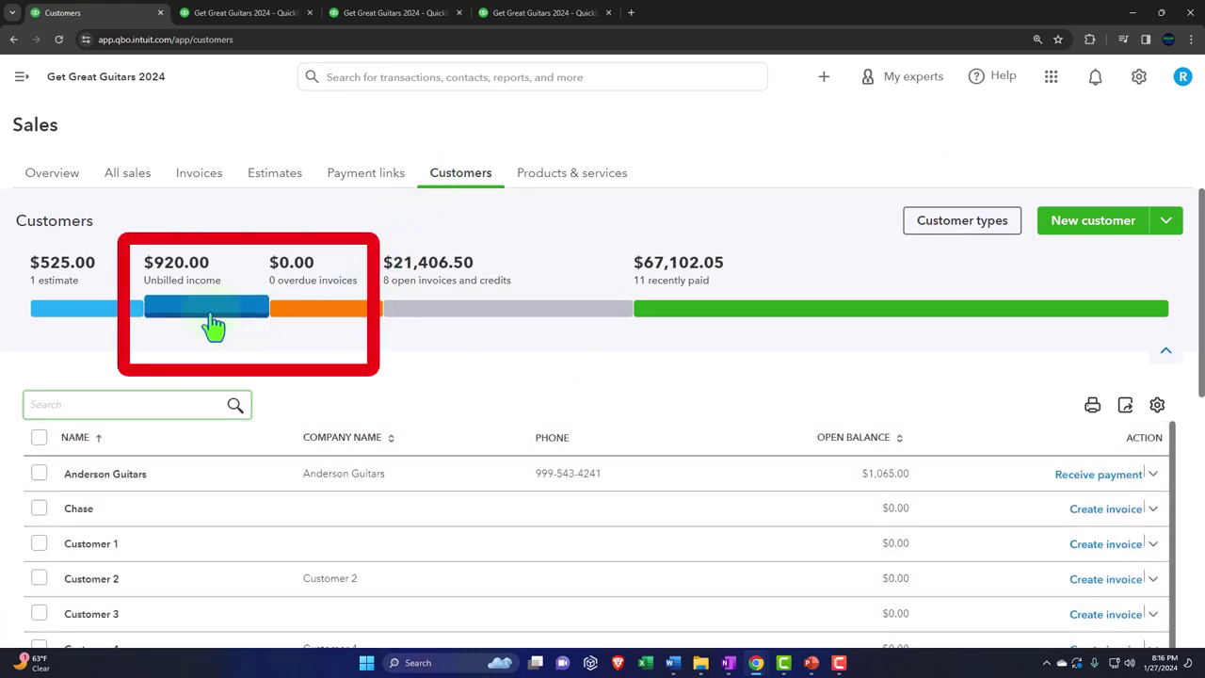
pyautogui.click(212, 324)
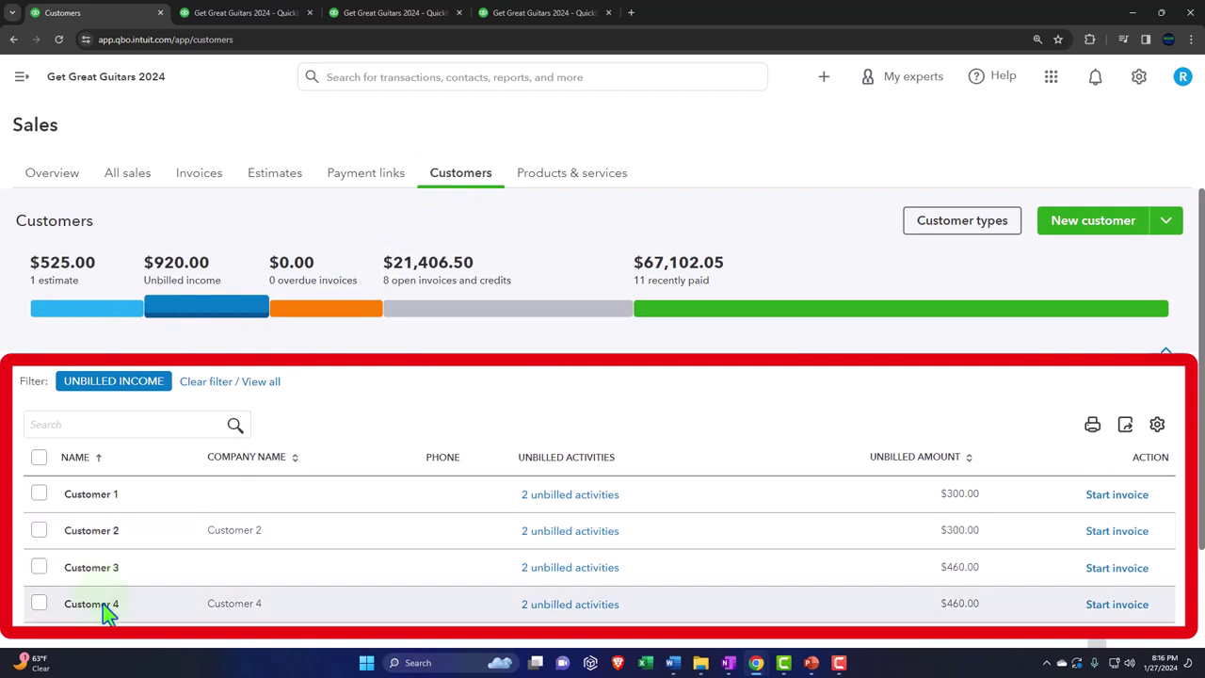
pyautogui.scroll(-2, 106, 605)
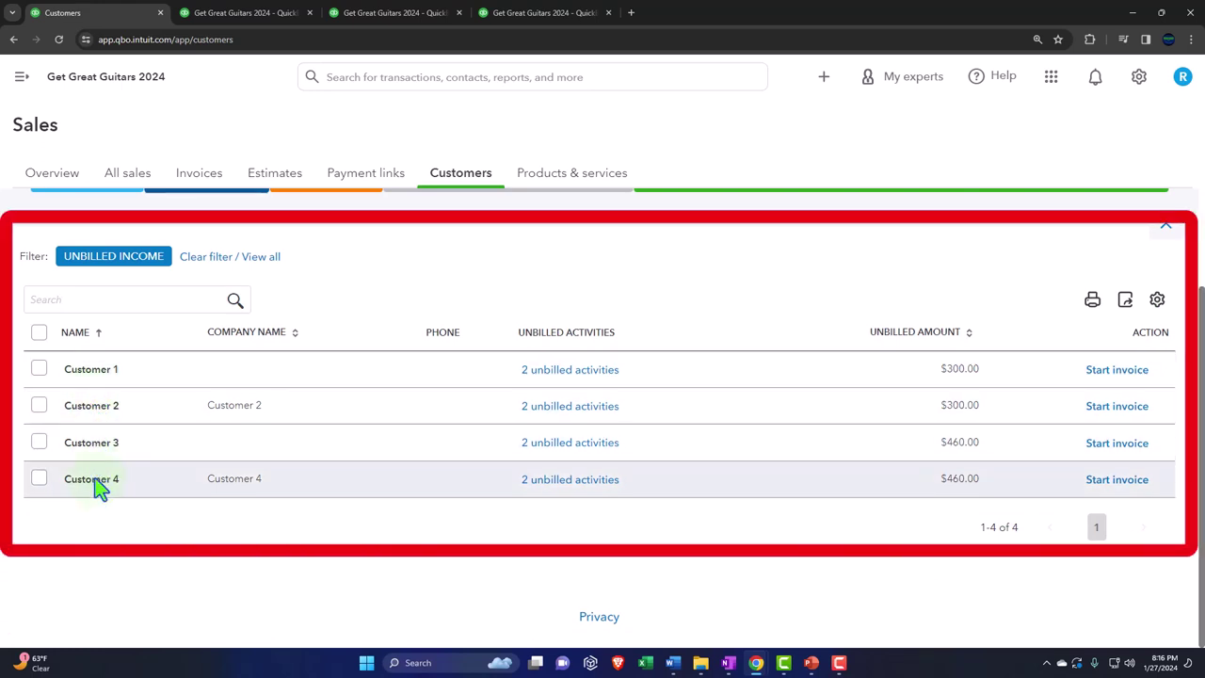
# Convert Customer 1's 2/21/24 time charge to an invoice and add the Feb 19, 2024 billable time to it
pyautogui.click(98, 371)
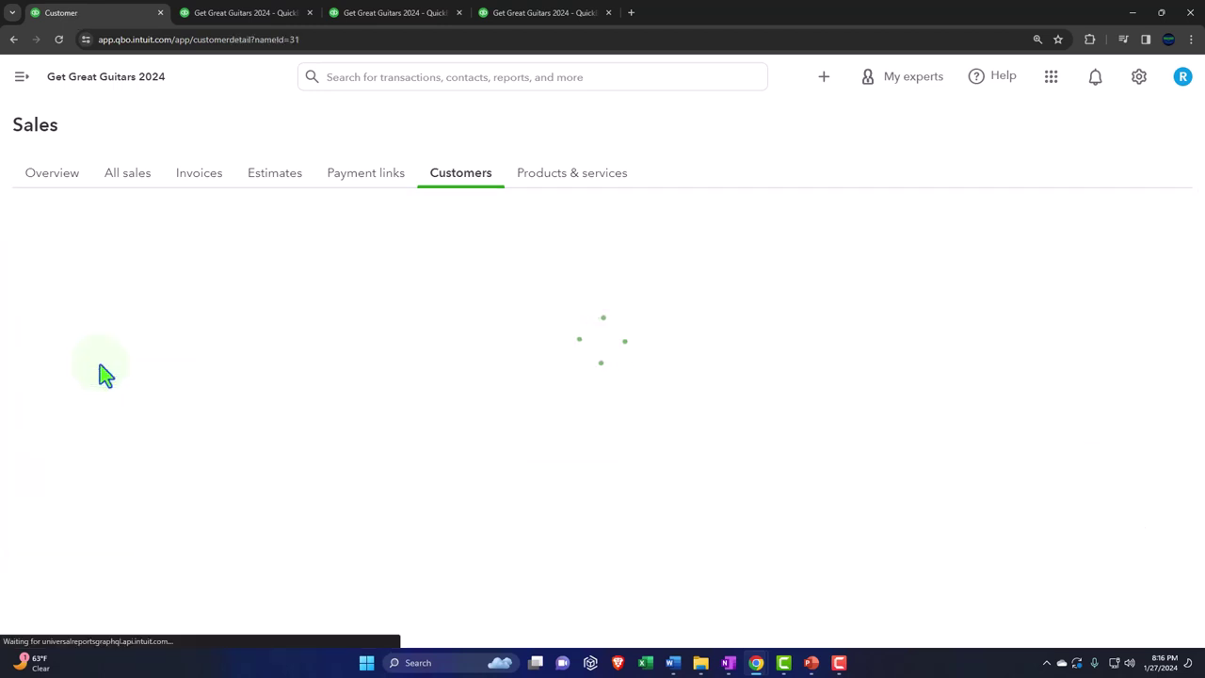
pyautogui.scroll(-1, 103, 386)
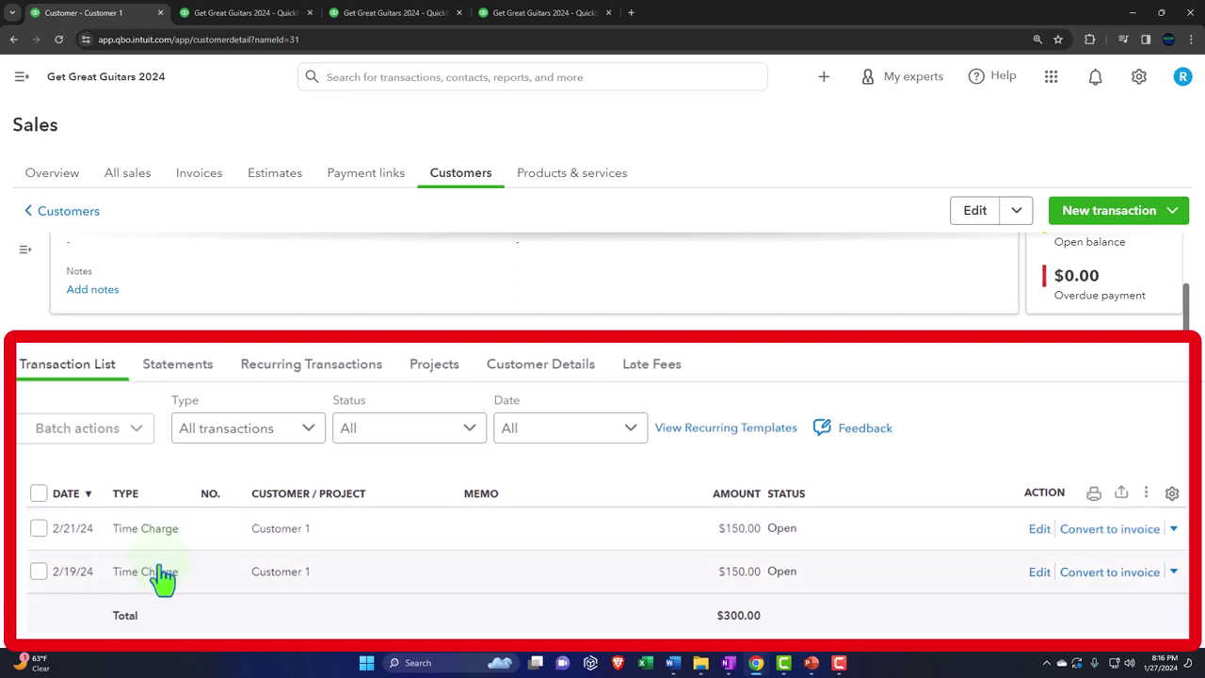
pyautogui.click(1101, 542)
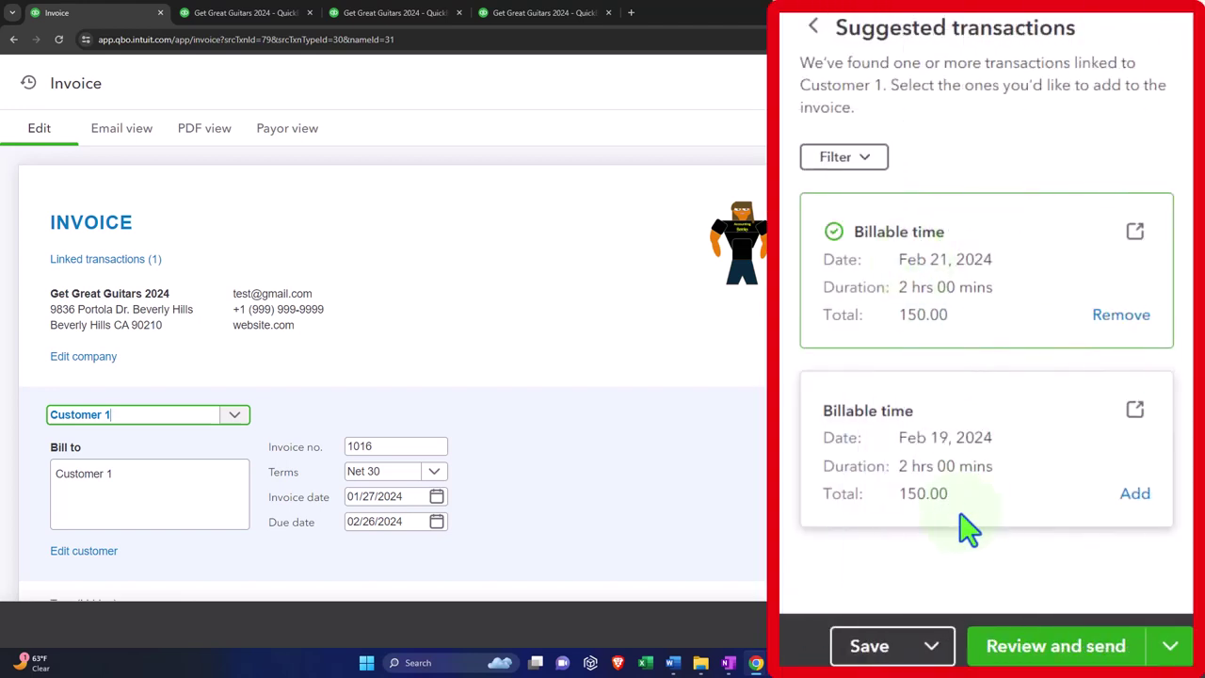
pyautogui.scroll(-4, 675, 398)
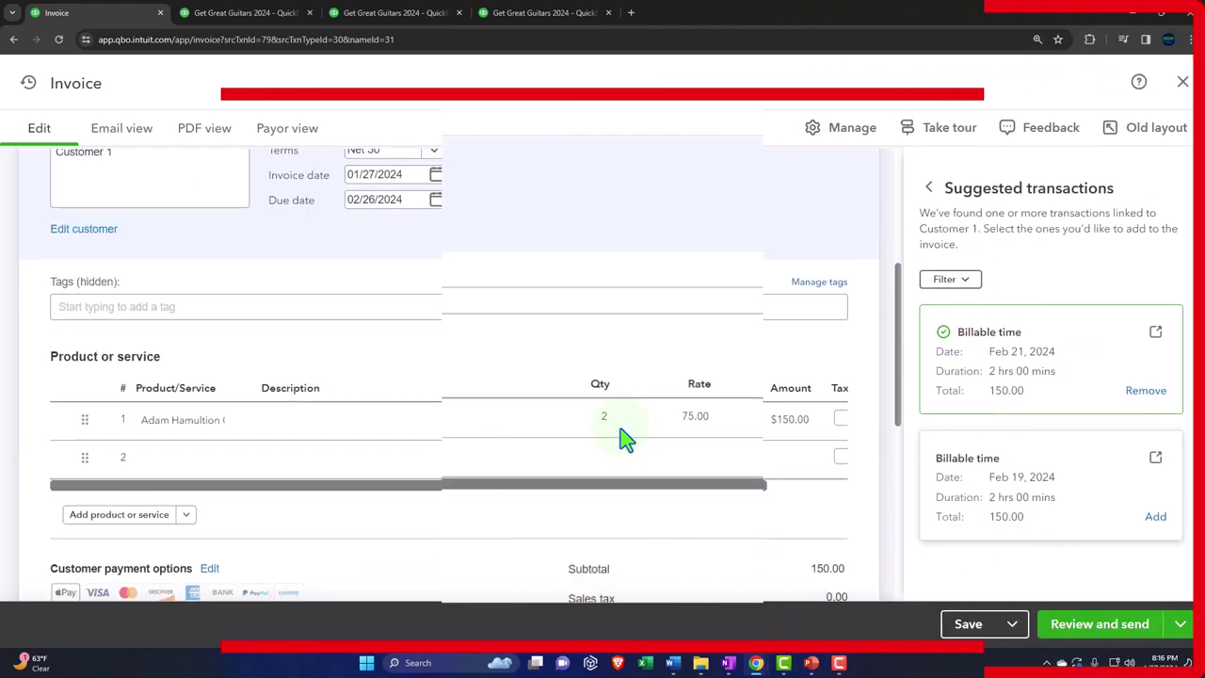
pyautogui.scroll(-3, 622, 439)
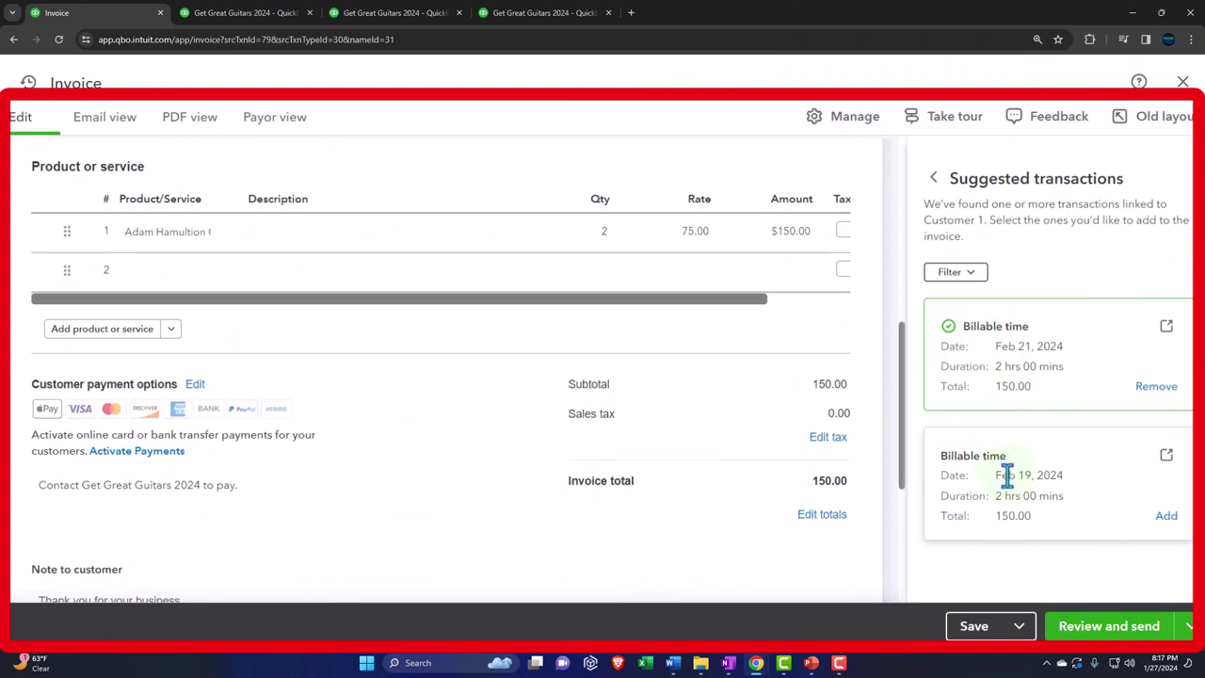
pyautogui.click(1164, 516)
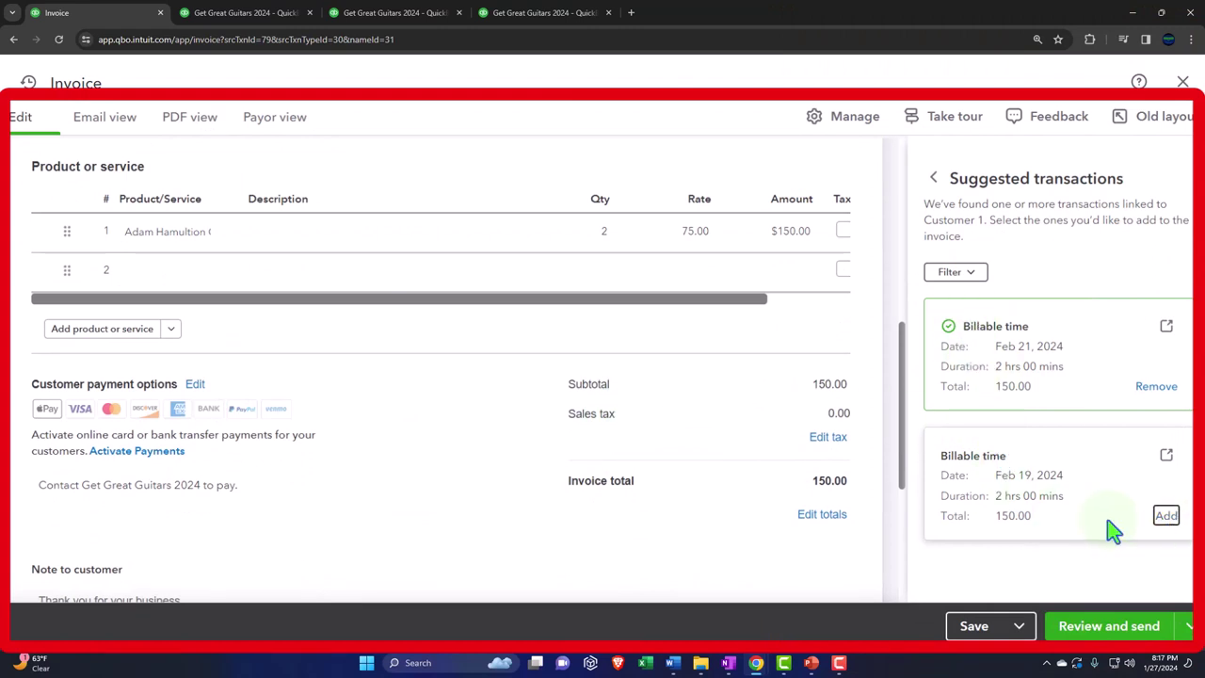
# Set Customer 1's invoice date to 02/27/2024, keeping the Net 30 terms
pyautogui.scroll(5, 472, 484)
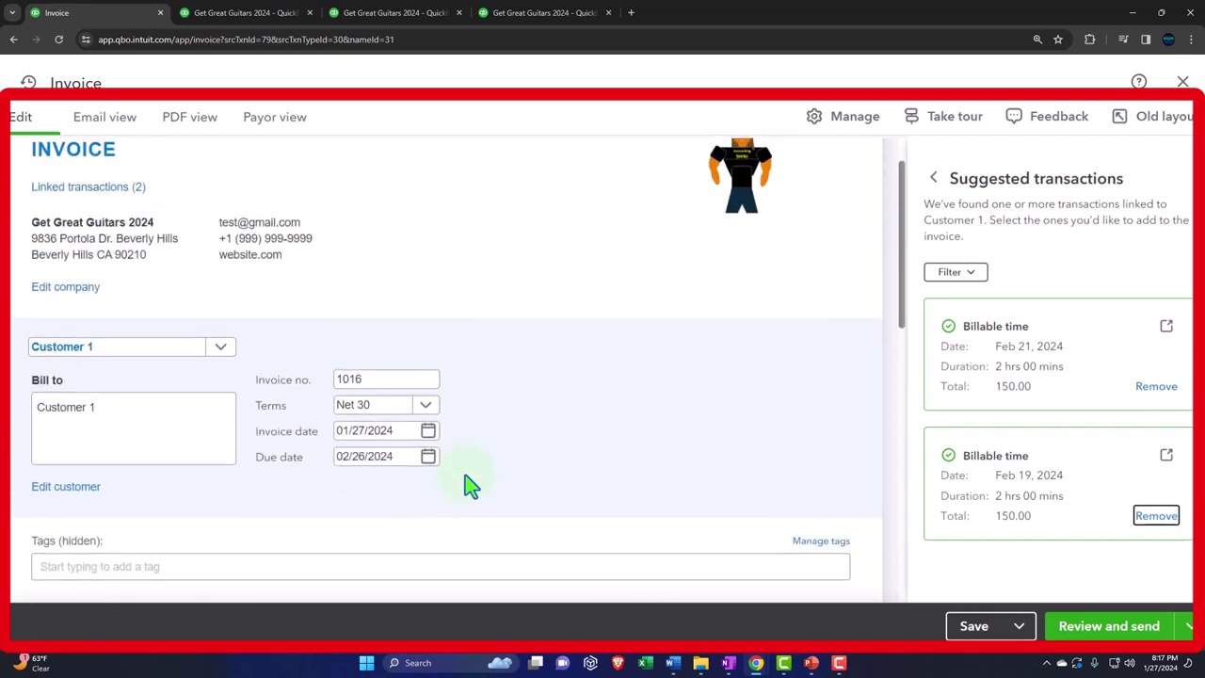
pyautogui.click(132, 350)
pyautogui.press('Tab')
pyautogui.press('Tab')
pyautogui.press('Tab')
pyautogui.press('Tab')
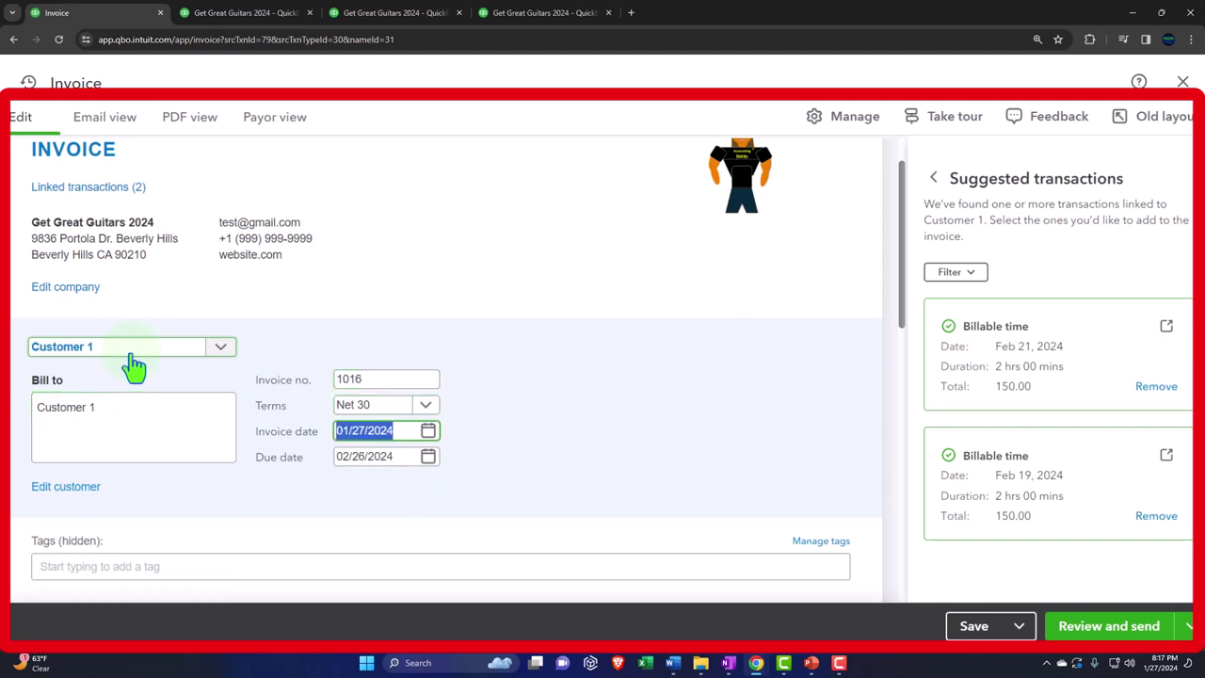
pyautogui.write('0227')
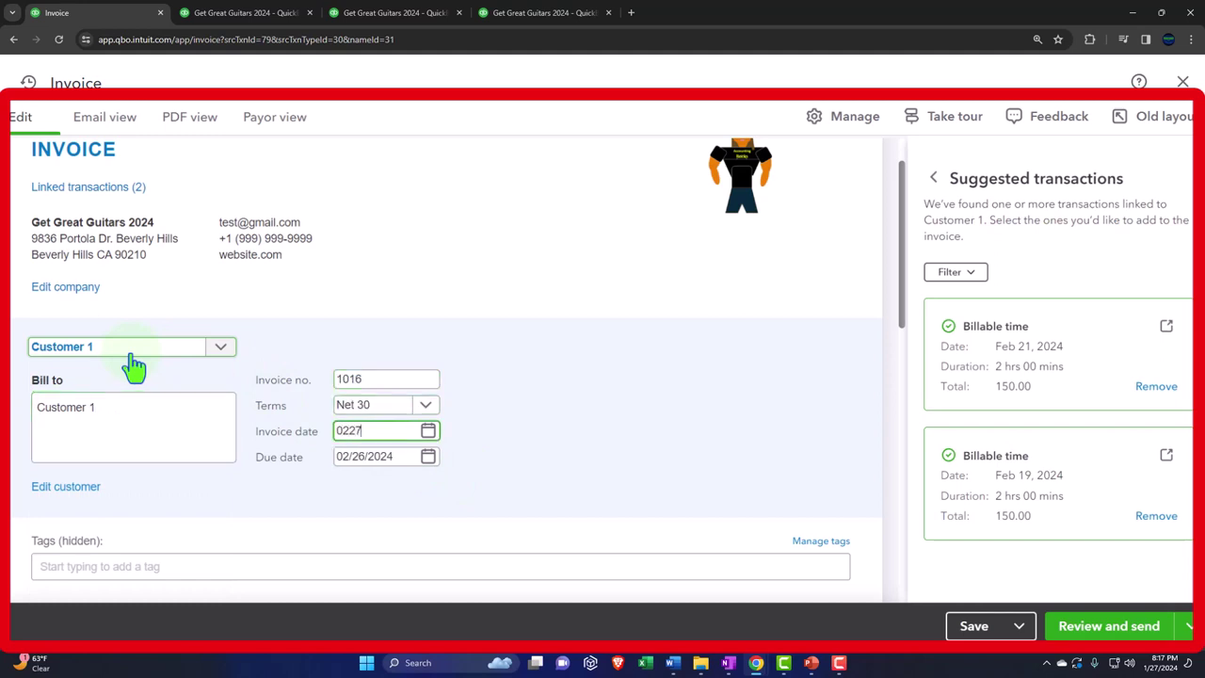
pyautogui.write('2/27/2024')
pyautogui.press('Tab')
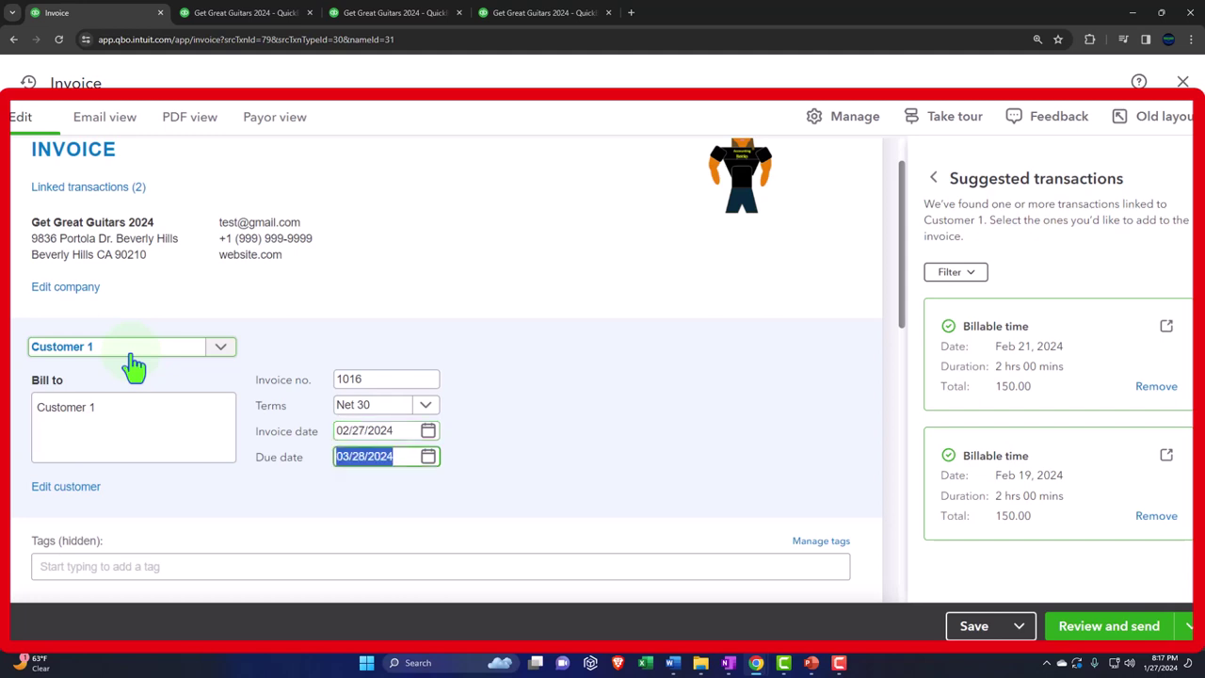
pyautogui.press('Tab')
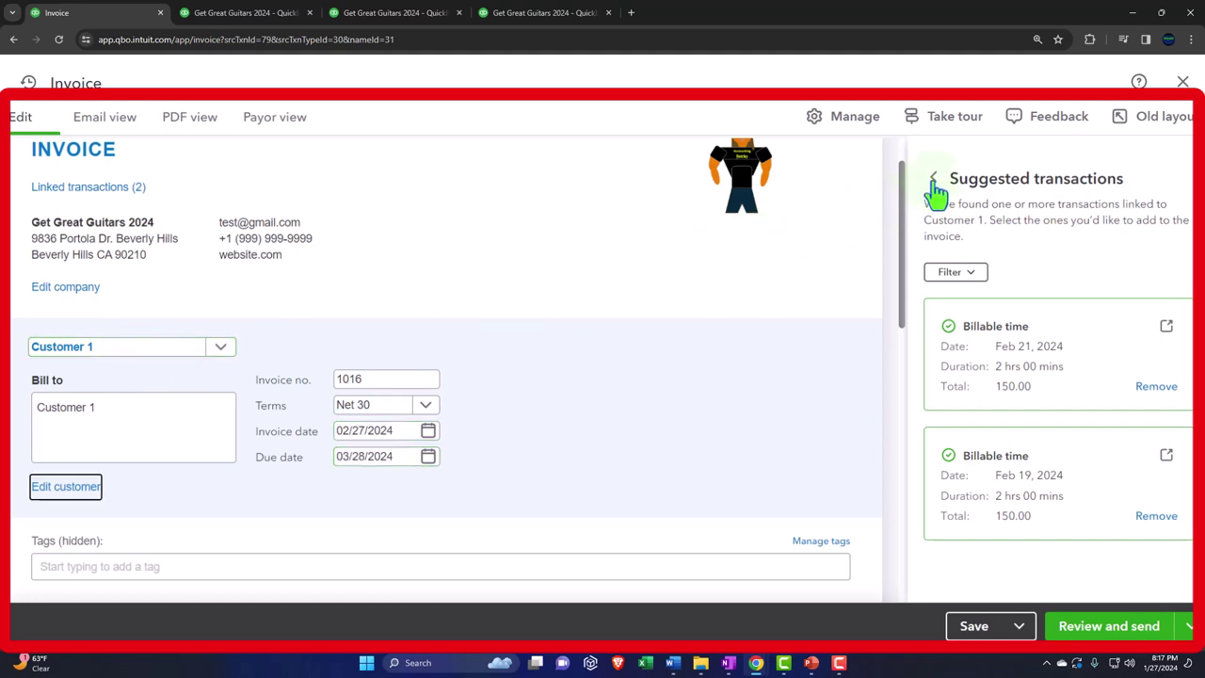
# Close the suggested transactions and describe the first invoice line with the instructor's first name followed by "Guitar Lessons"
pyautogui.click(933, 178)
pyautogui.scroll(-2, 486, 376)
pyautogui.click(173, 372)
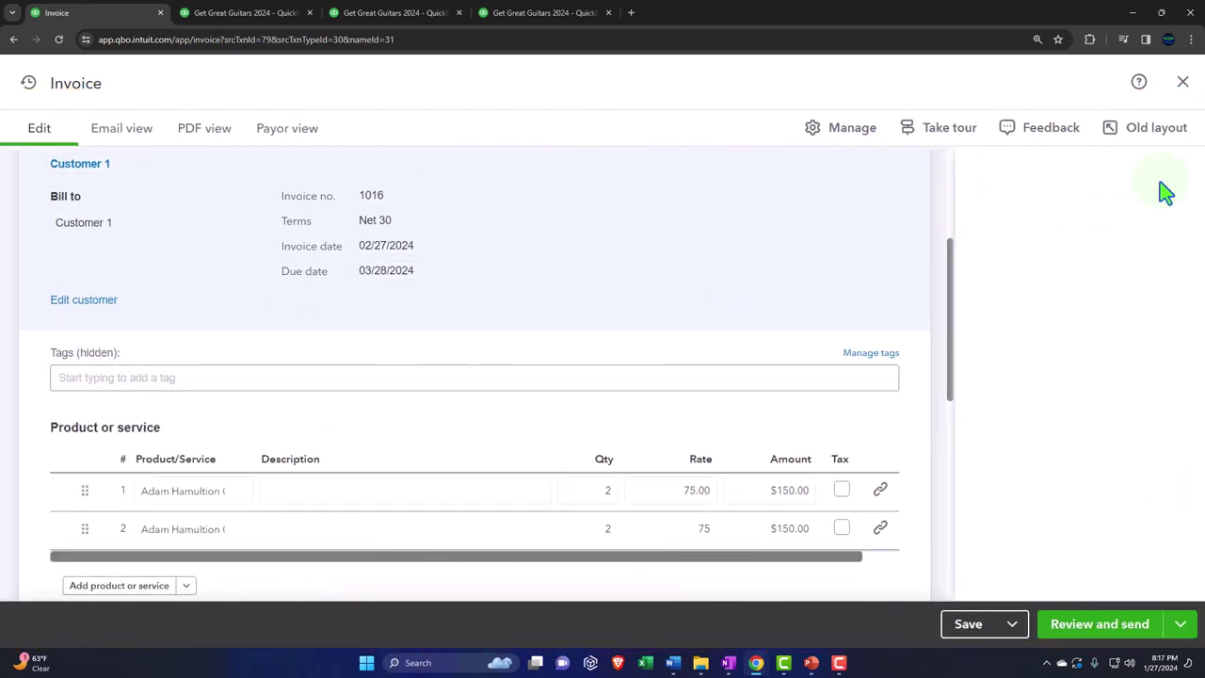
pyautogui.click(215, 378)
pyautogui.press('Tab')
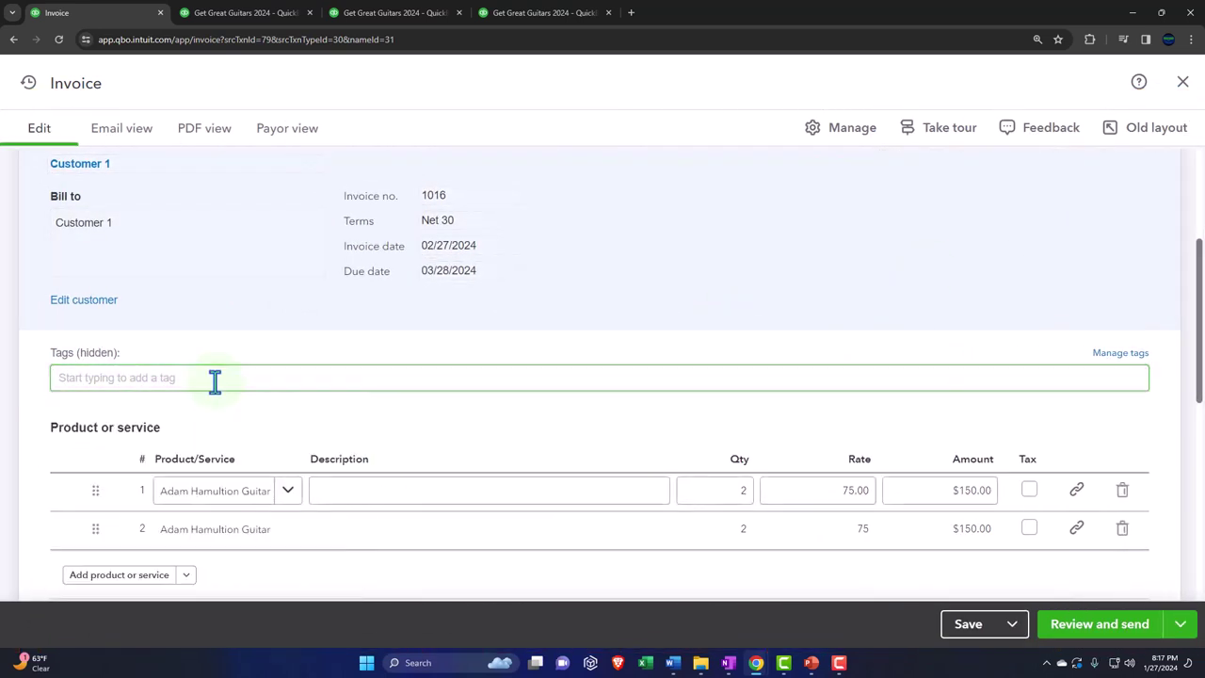
pyautogui.press('Tab')
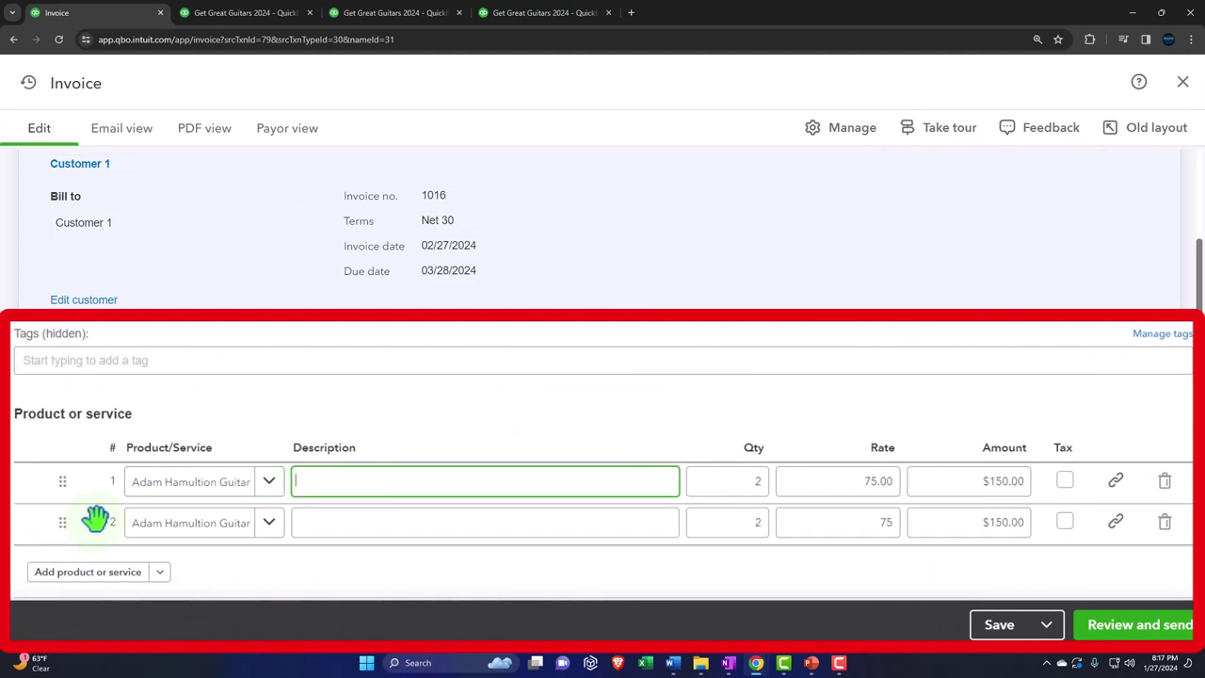
pyautogui.scroll(-1, 92, 517)
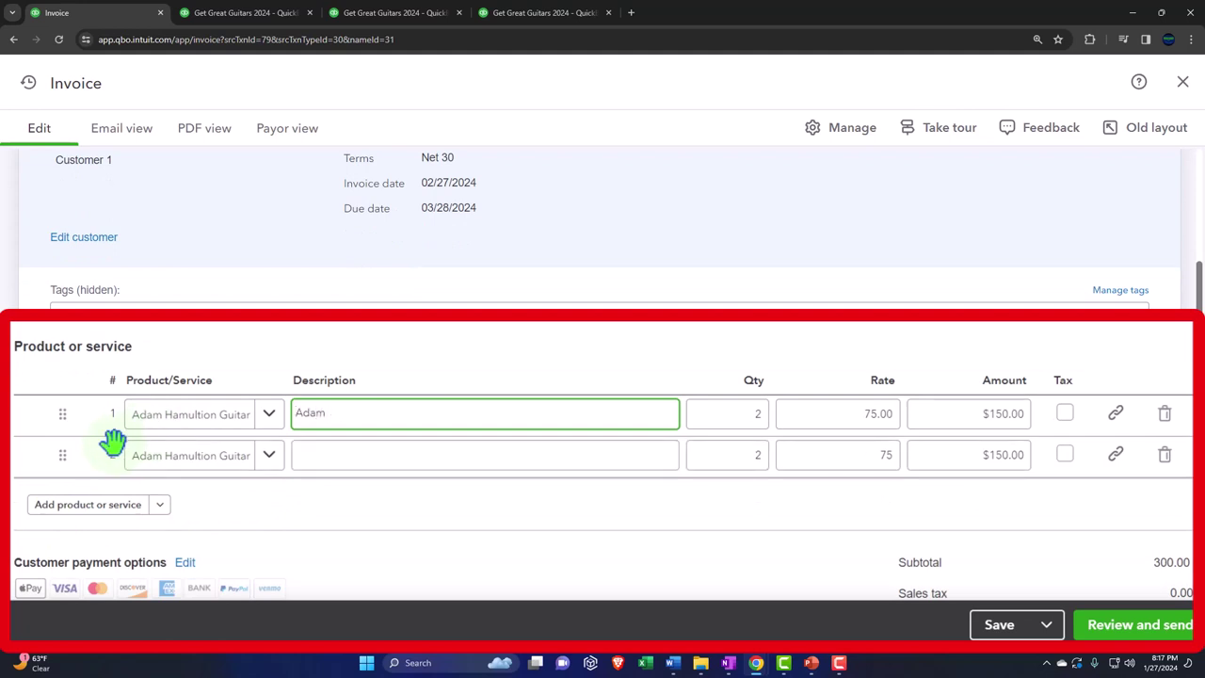
pyautogui.write('Gu')
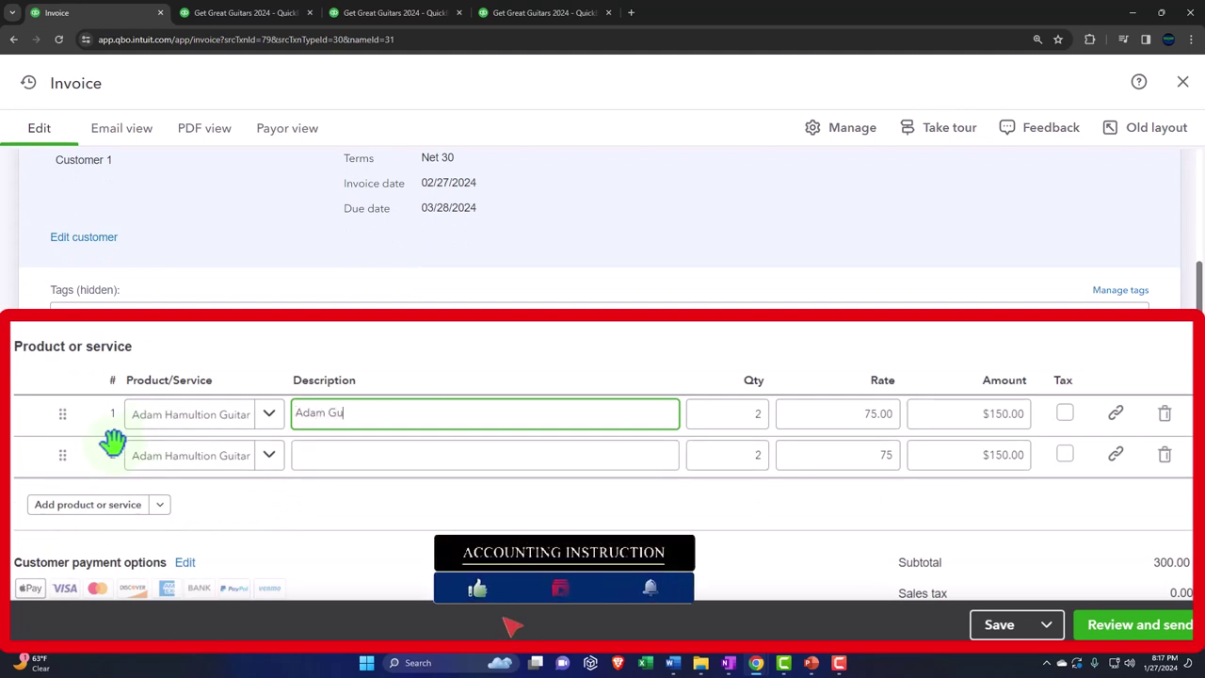
pyautogui.write('itar Lessons')
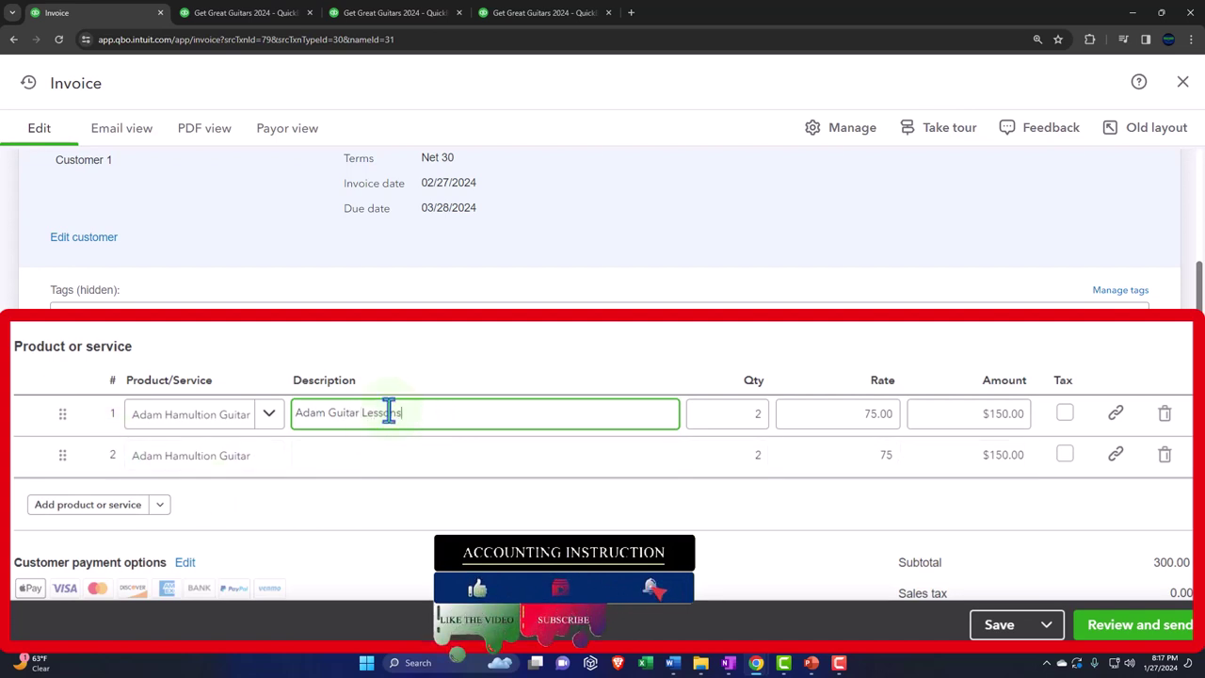
# Copy the first line's description into the description of the second invoice line
pyautogui.moveTo(399, 413); pyautogui.dragTo(273, 405)
pyautogui.hotkey('ctrl', 'c')
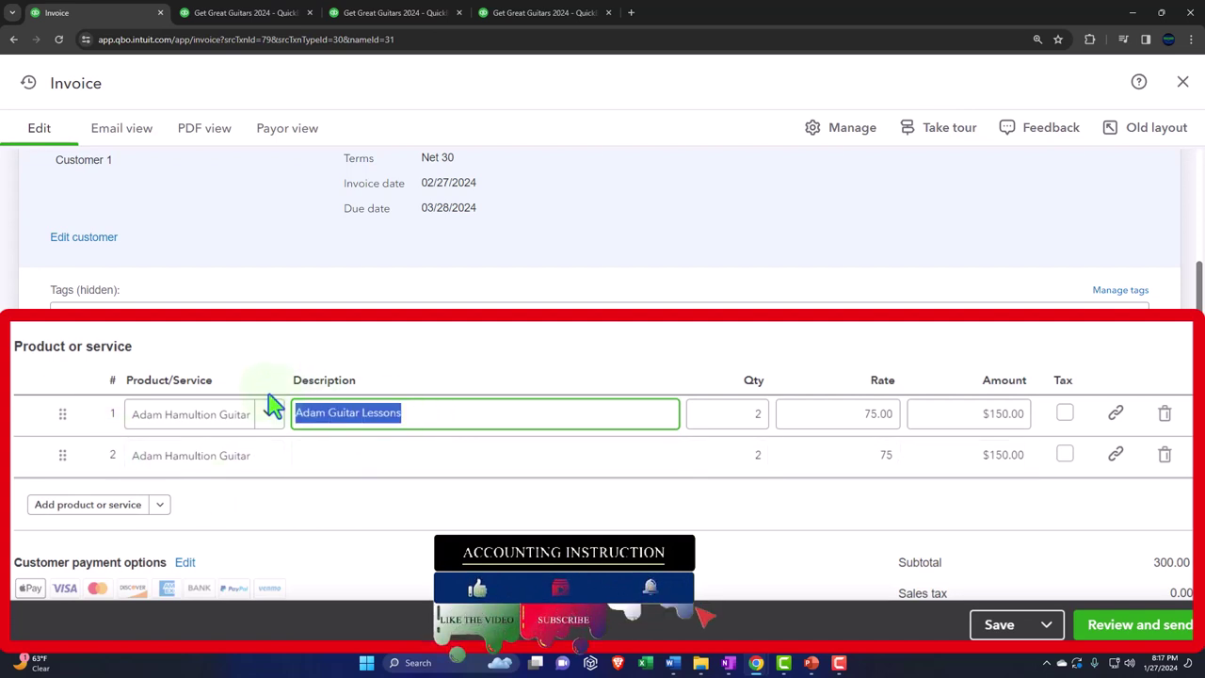
pyautogui.click(366, 459)
pyautogui.hotkey('ctrl', 'v')
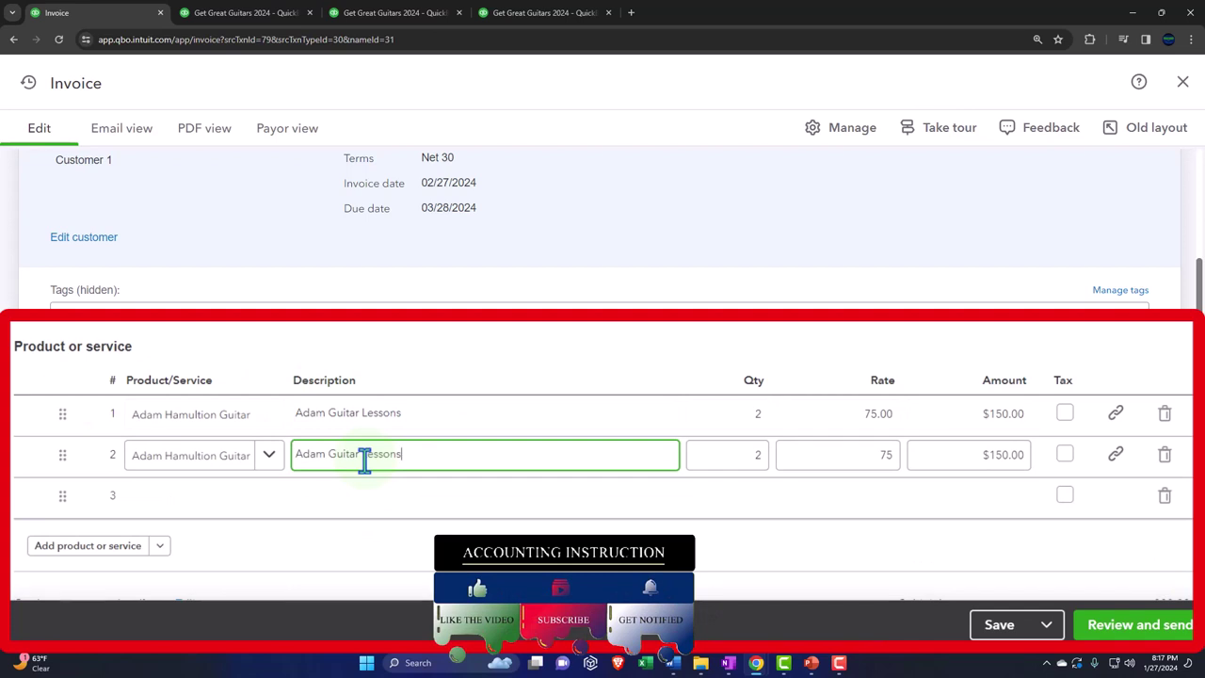
pyautogui.press('Tab')
pyautogui.press('Tab')
pyautogui.press('Tab')
pyautogui.press('Tab')
pyautogui.press('Tab')
pyautogui.press('Tab')
pyautogui.press('Tab')
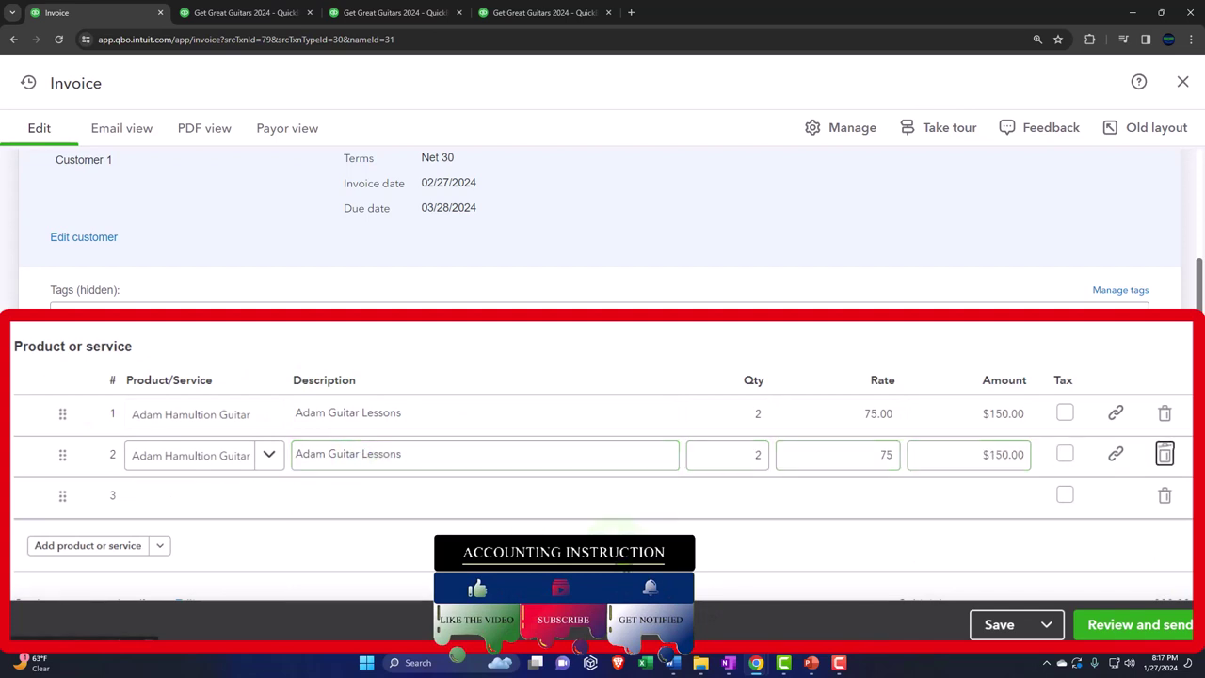
# Check the time activity linked to the first invoice line, then return and review the invoice's lines, sales tax and total
pyautogui.click(1116, 416)
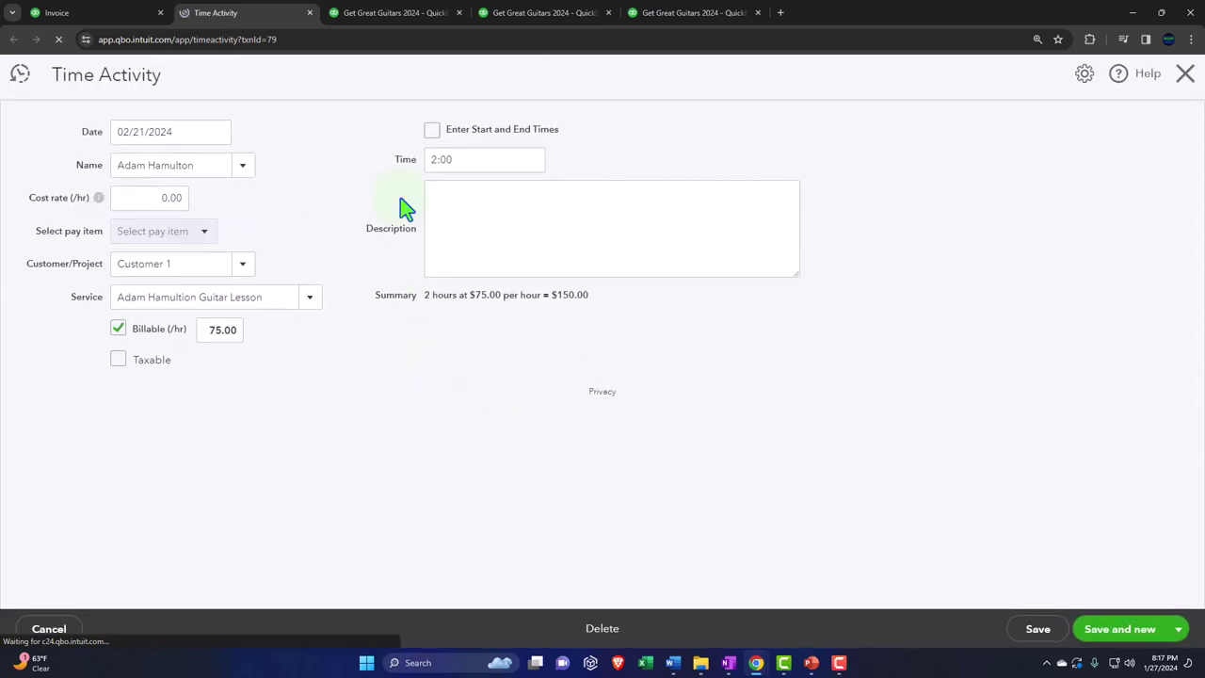
pyautogui.click(310, 13)
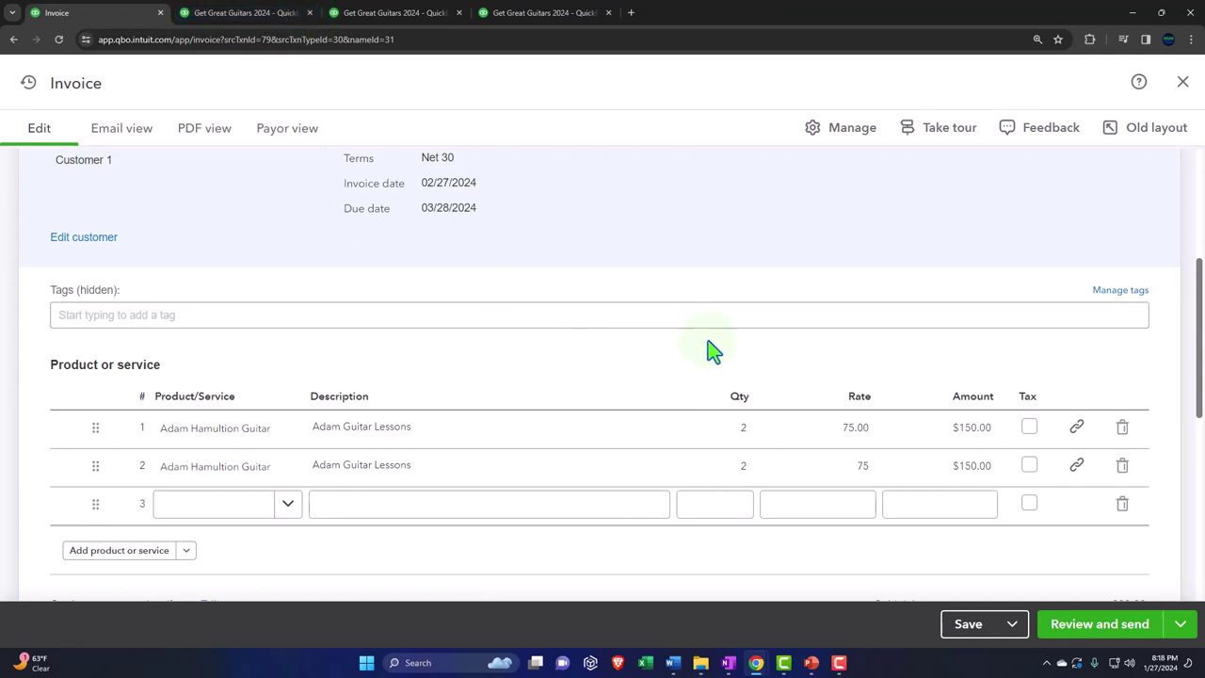
pyautogui.scroll(-1, 712, 351)
pyautogui.click(908, 364)
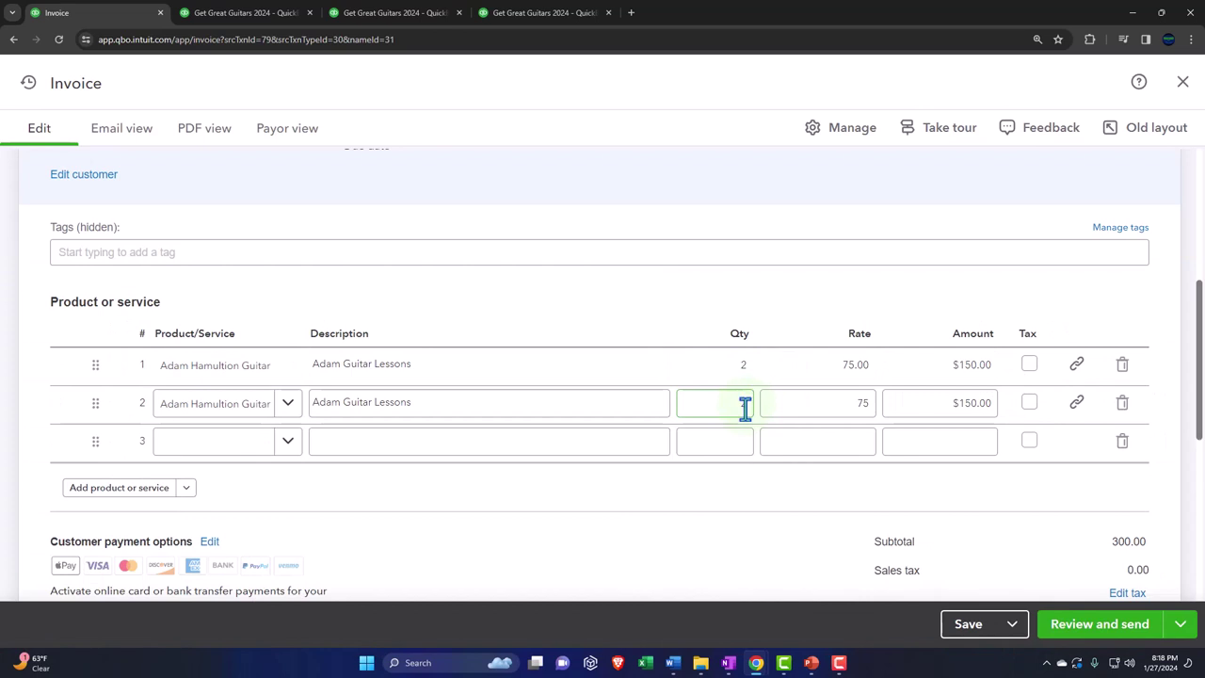
pyautogui.scroll(-2, 745, 407)
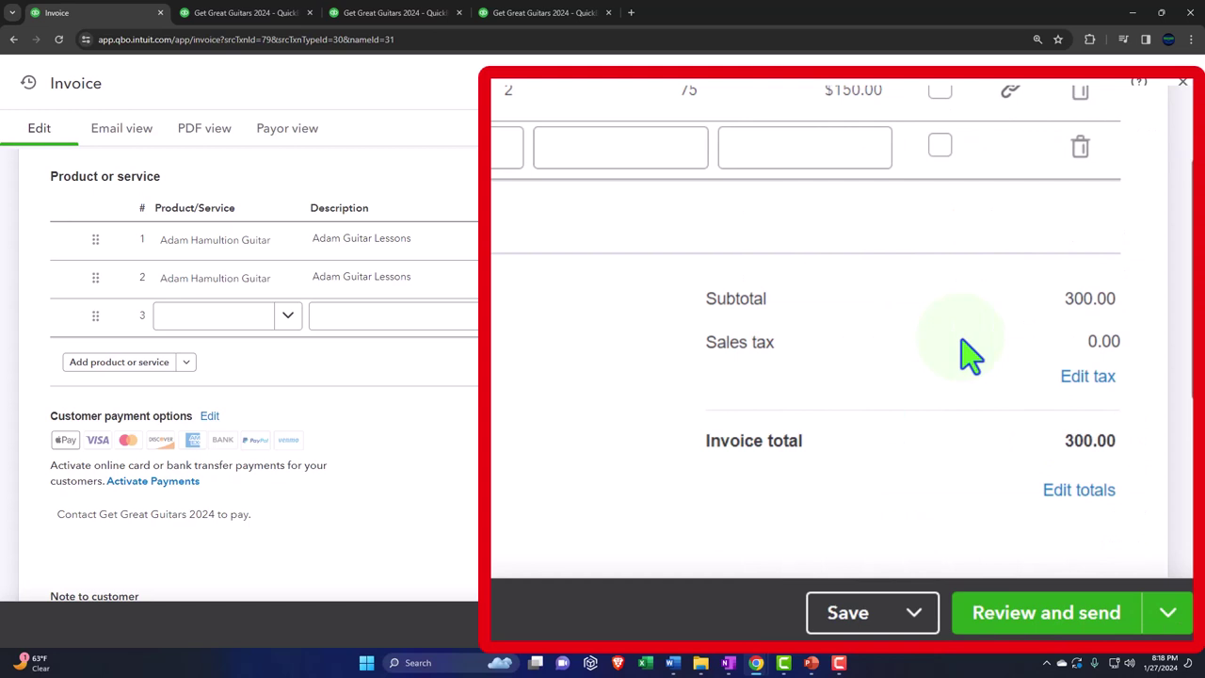
pyautogui.scroll(-1, 964, 351)
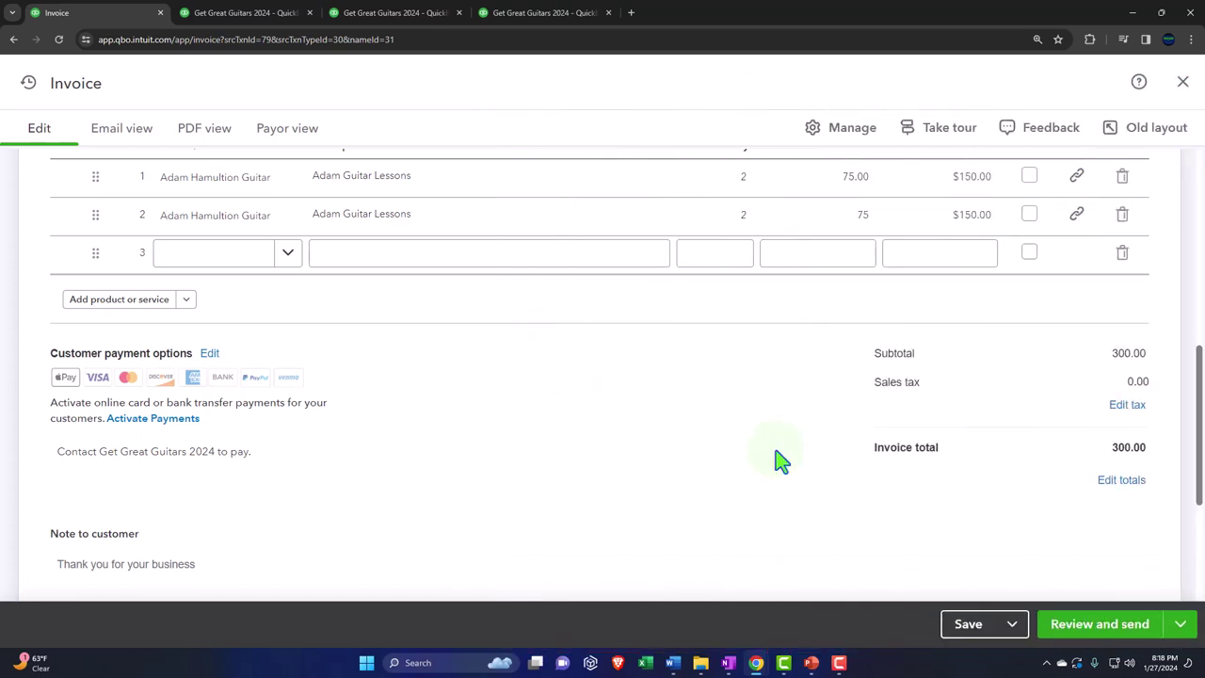
pyautogui.click(594, 184)
# Check the send and save options, save invoice 1016 and close it to return to Customer 1's transactions
pyautogui.click(1181, 632)
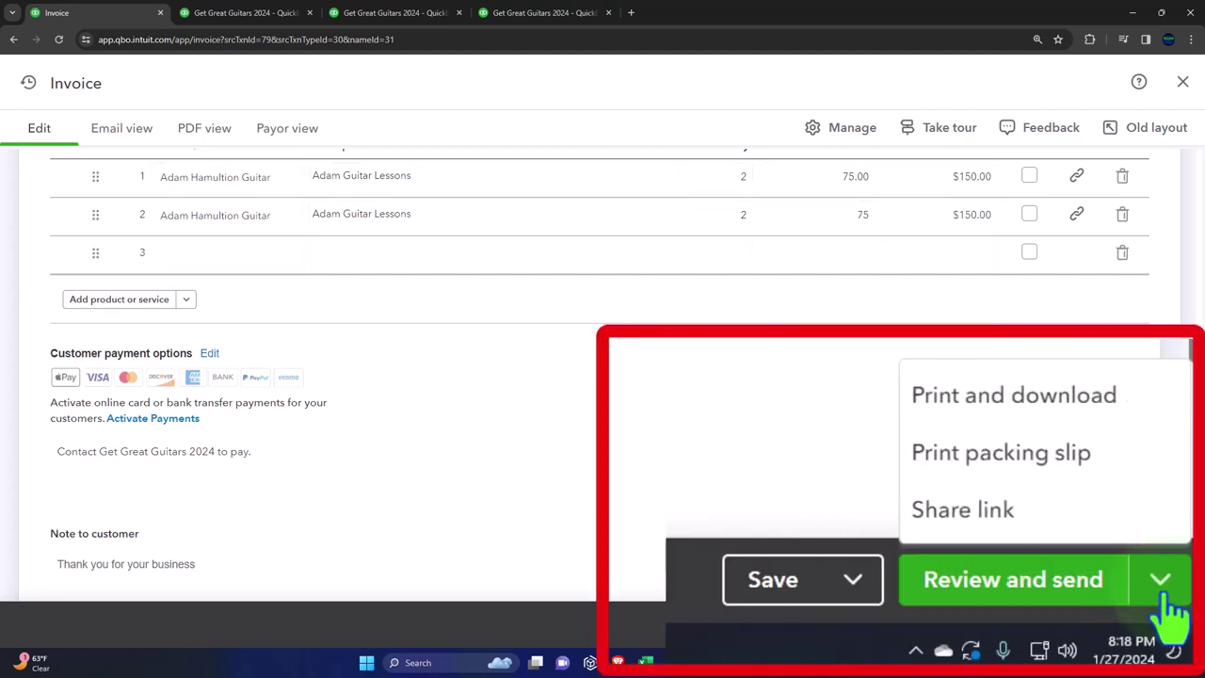
pyautogui.click(854, 578)
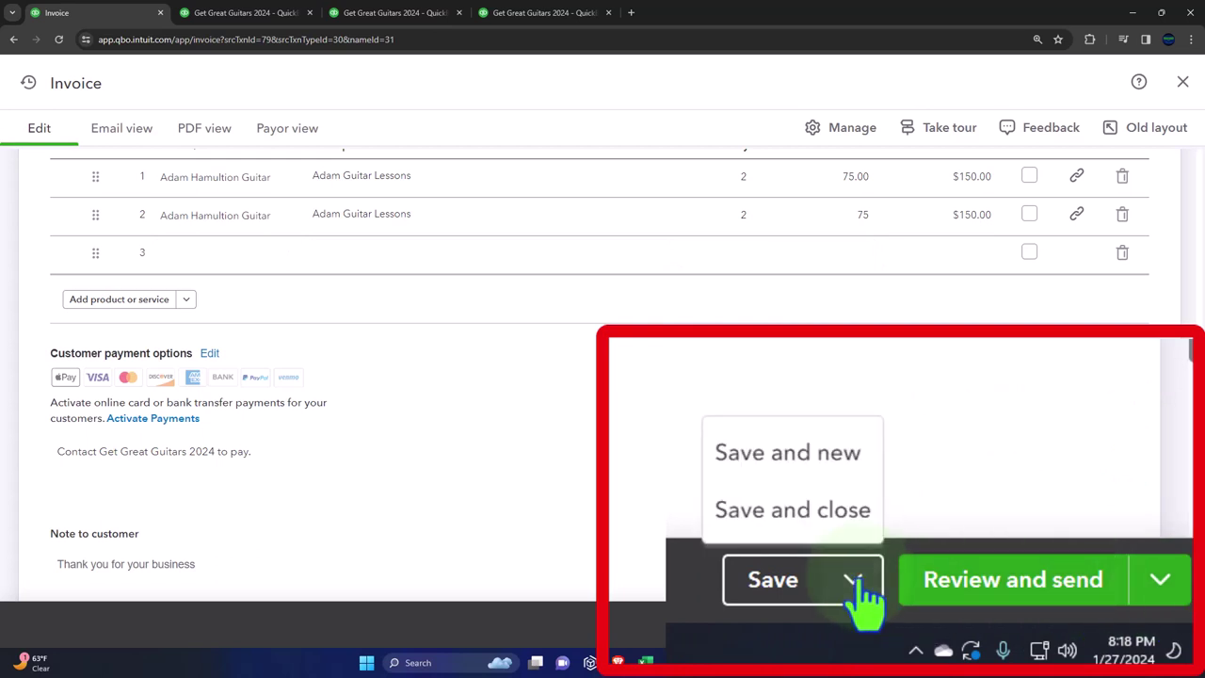
pyautogui.click(819, 516)
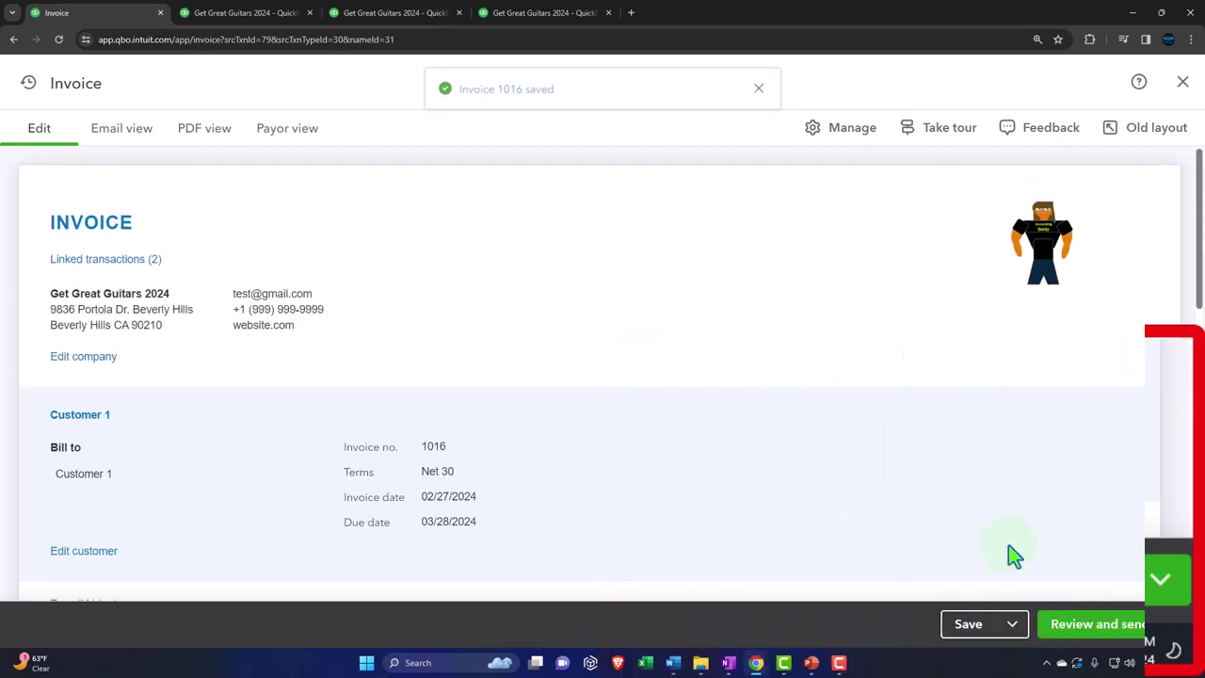
pyautogui.click(1178, 84)
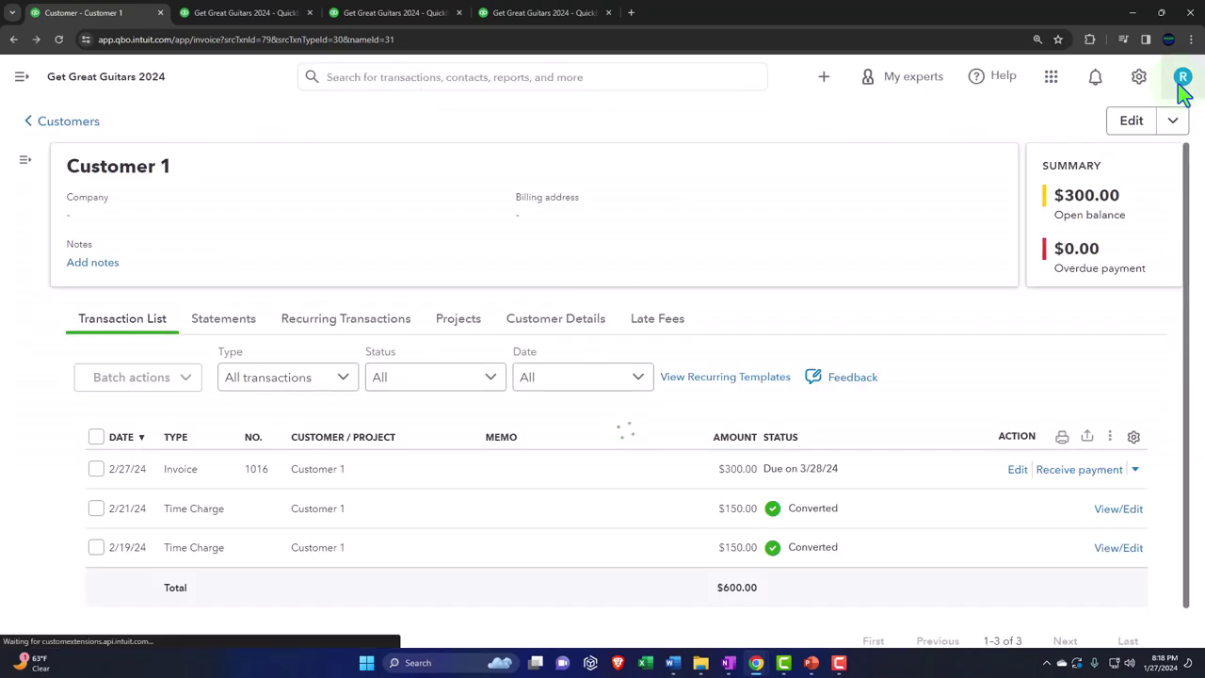
# Switch to the Balance Sheet report and rerun it by months for 01/01/2024 to 02/28/2024
pyautogui.click(259, 21)
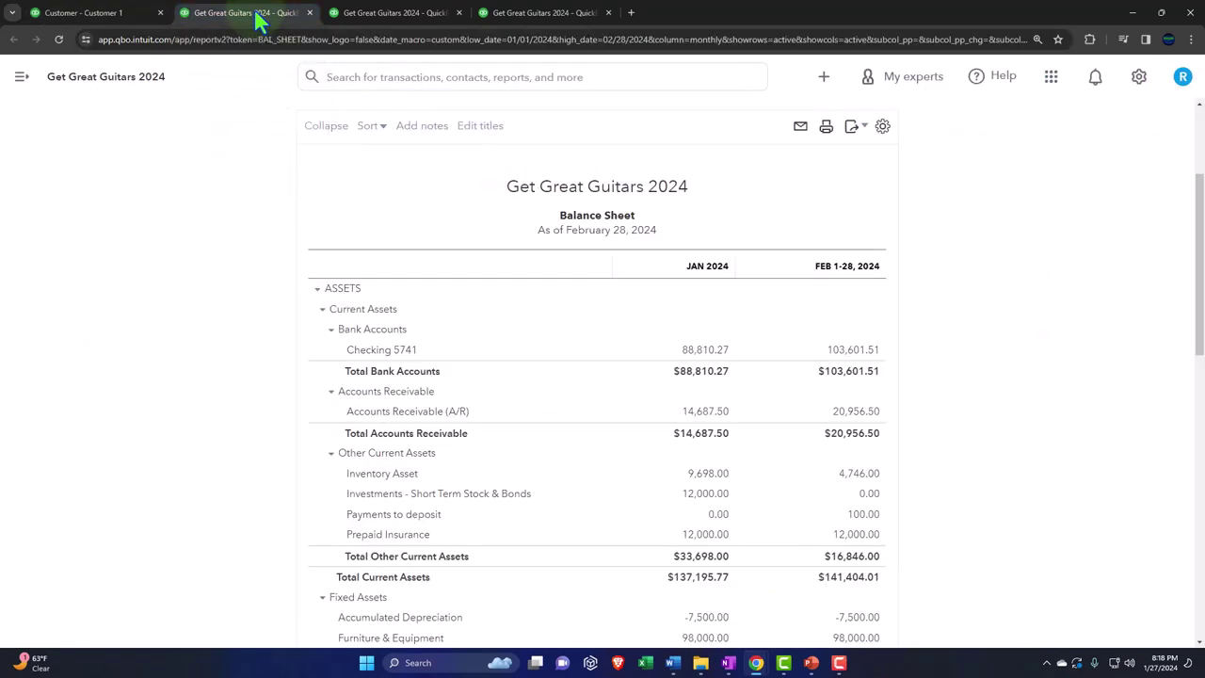
pyautogui.scroll(3, 270, 264)
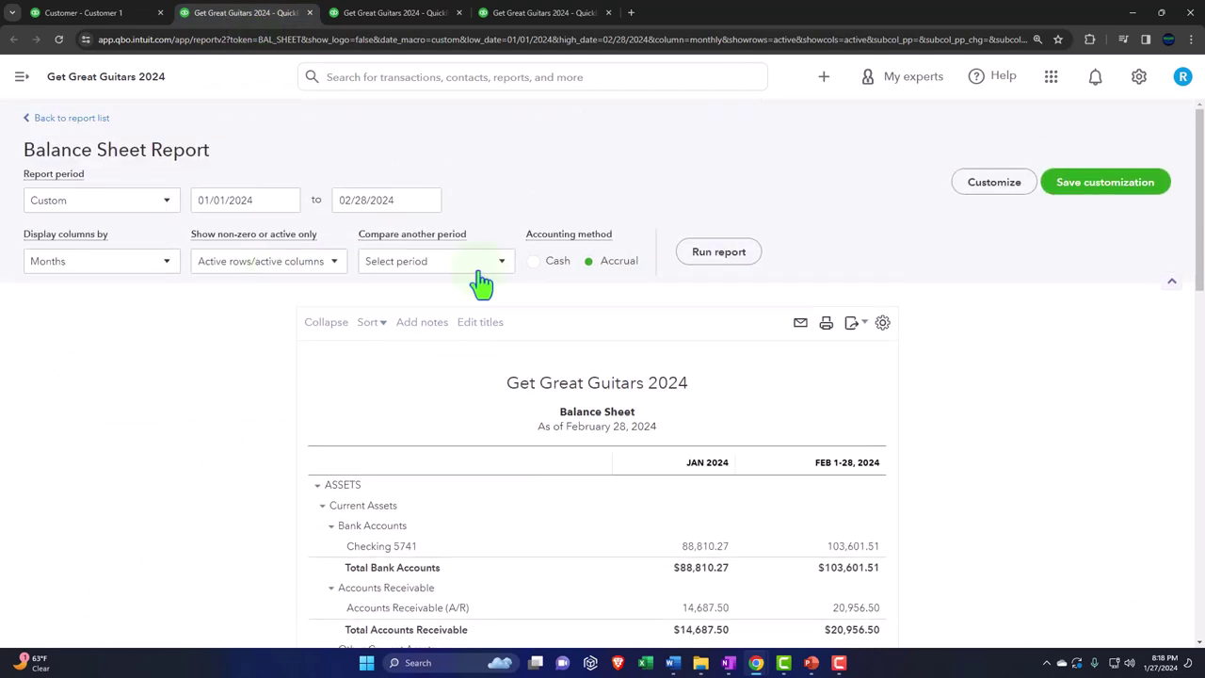
pyautogui.click(730, 262)
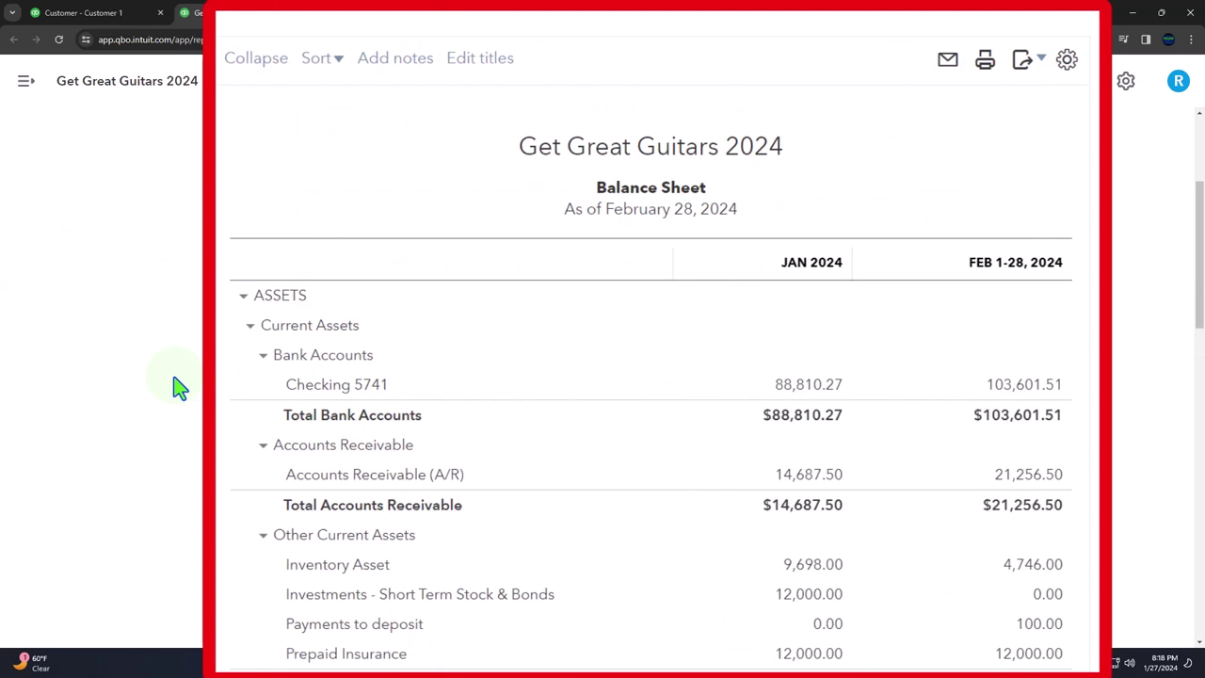
# Open the transaction detail behind the February Accounts Receivable balance and examine the entry for invoice 1016
pyautogui.scroll(-1, 179, 388)
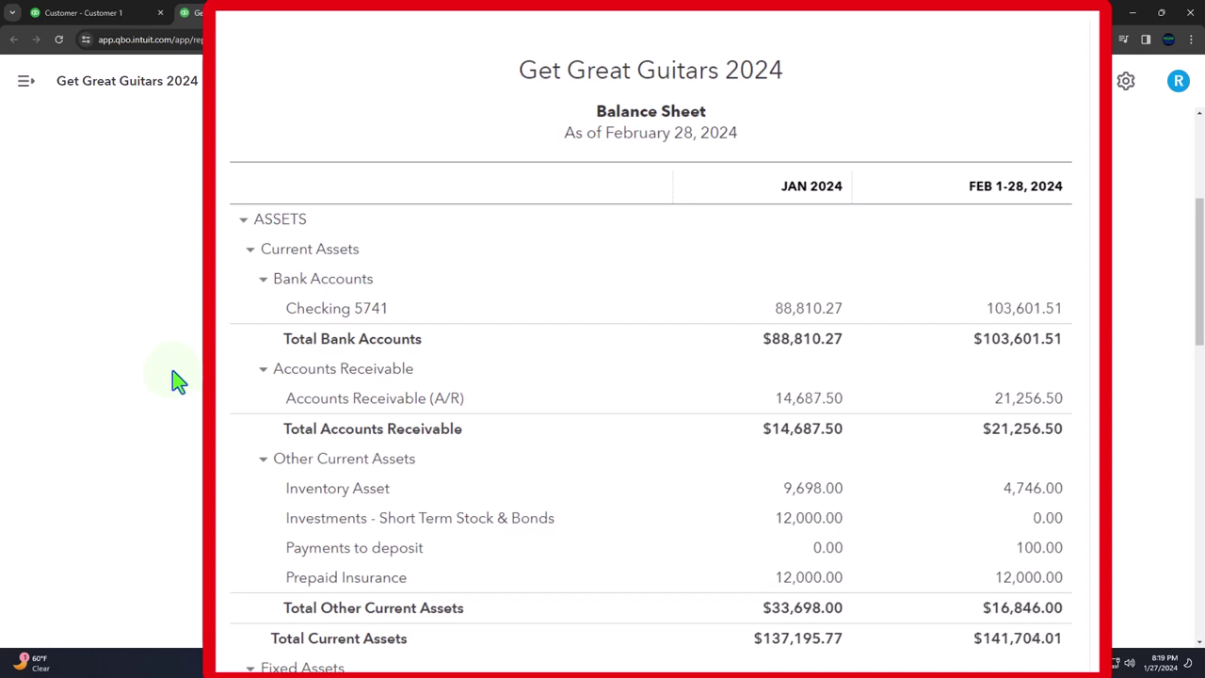
pyautogui.click(1035, 405)
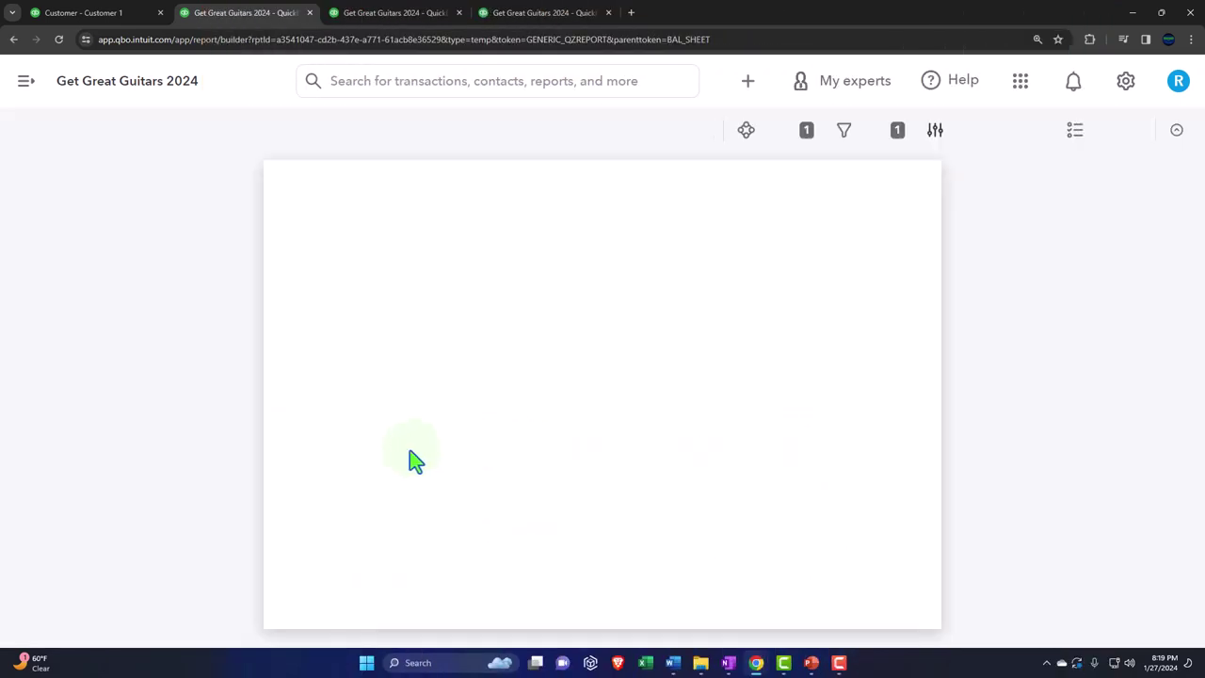
pyautogui.hotkey('ctrl', '-')
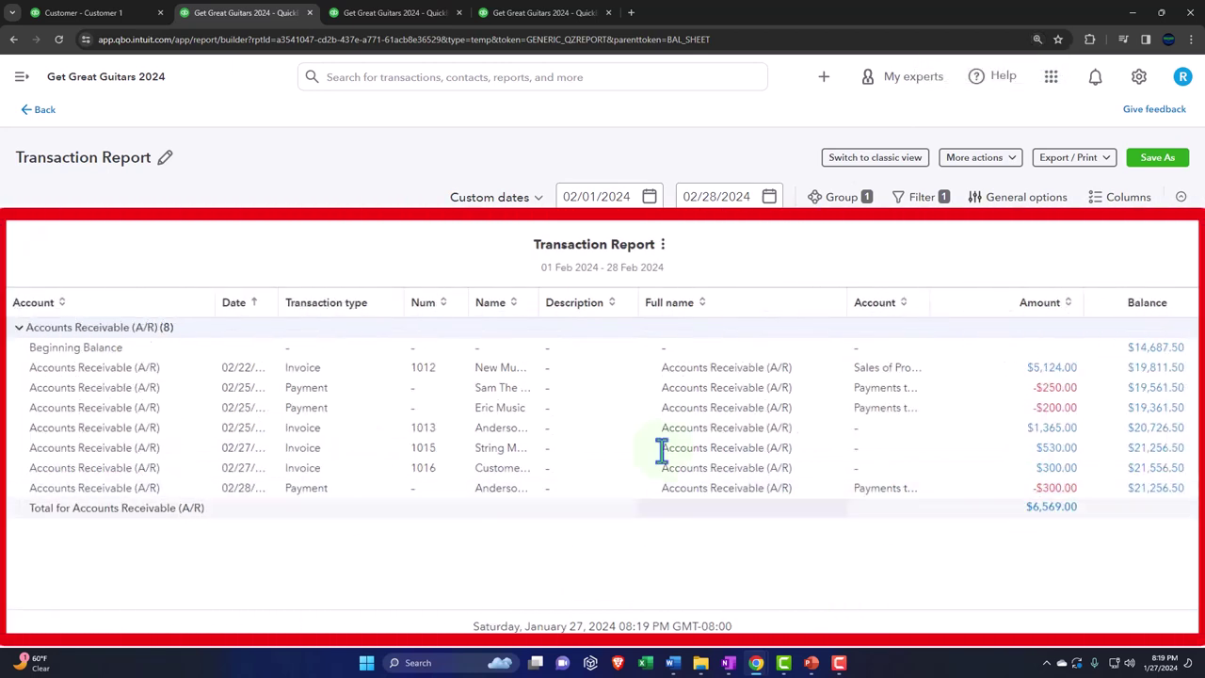
# Open invoice 1016 from the Accounts Receivable transaction report, close it and return to the Balance Sheet
pyautogui.doubleClick(556, 304)
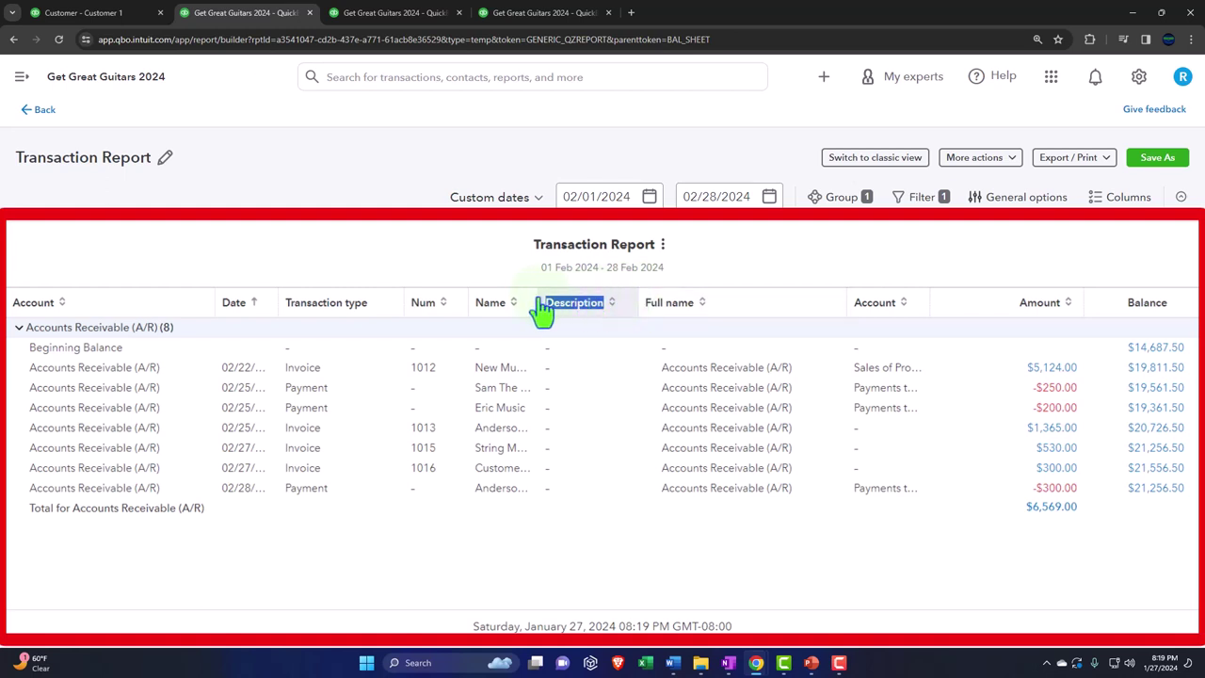
pyautogui.click(1052, 468)
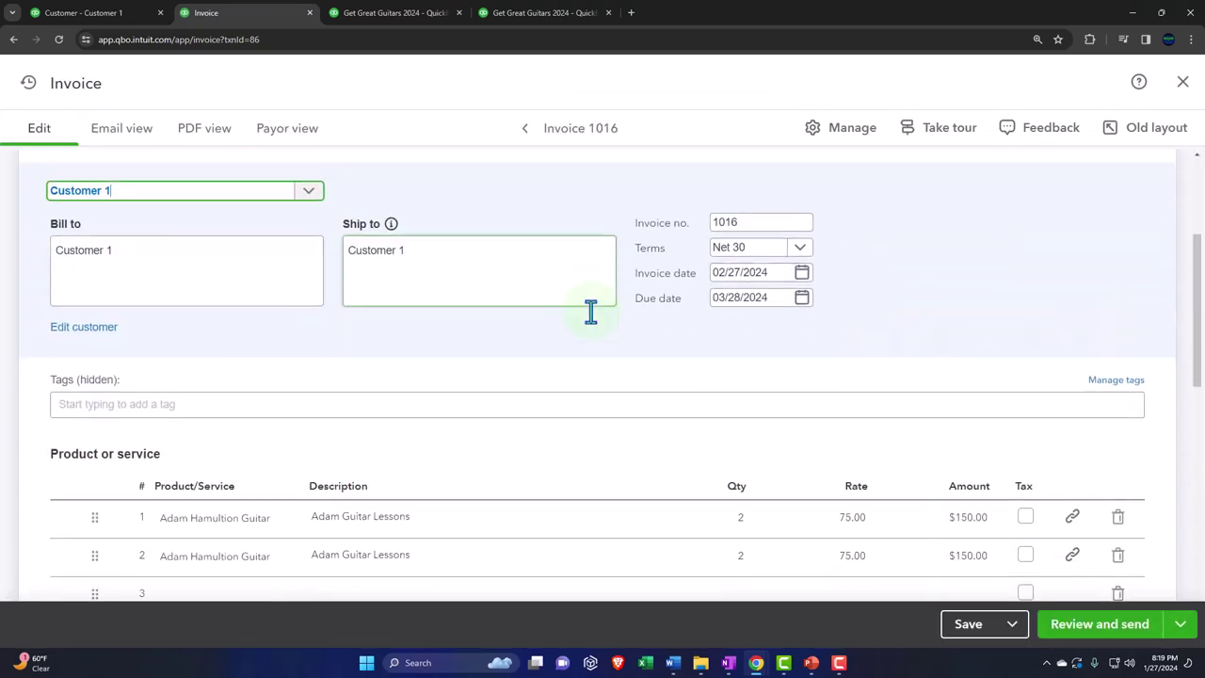
pyautogui.click(1182, 82)
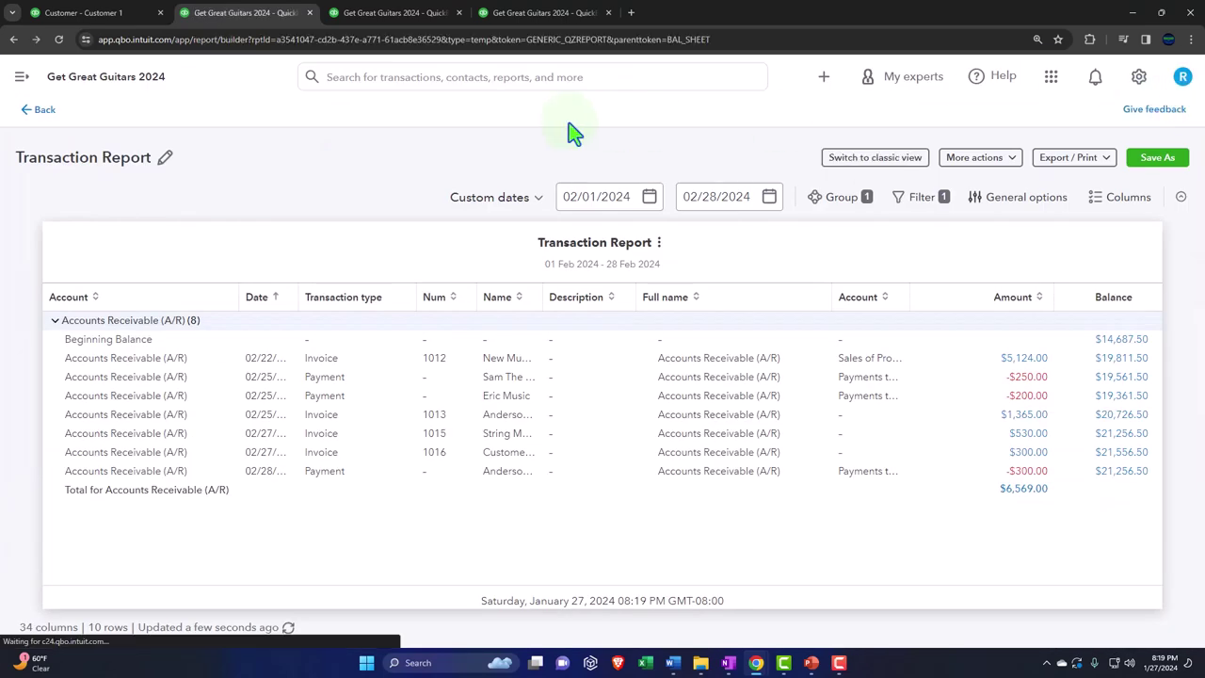
pyautogui.click(36, 110)
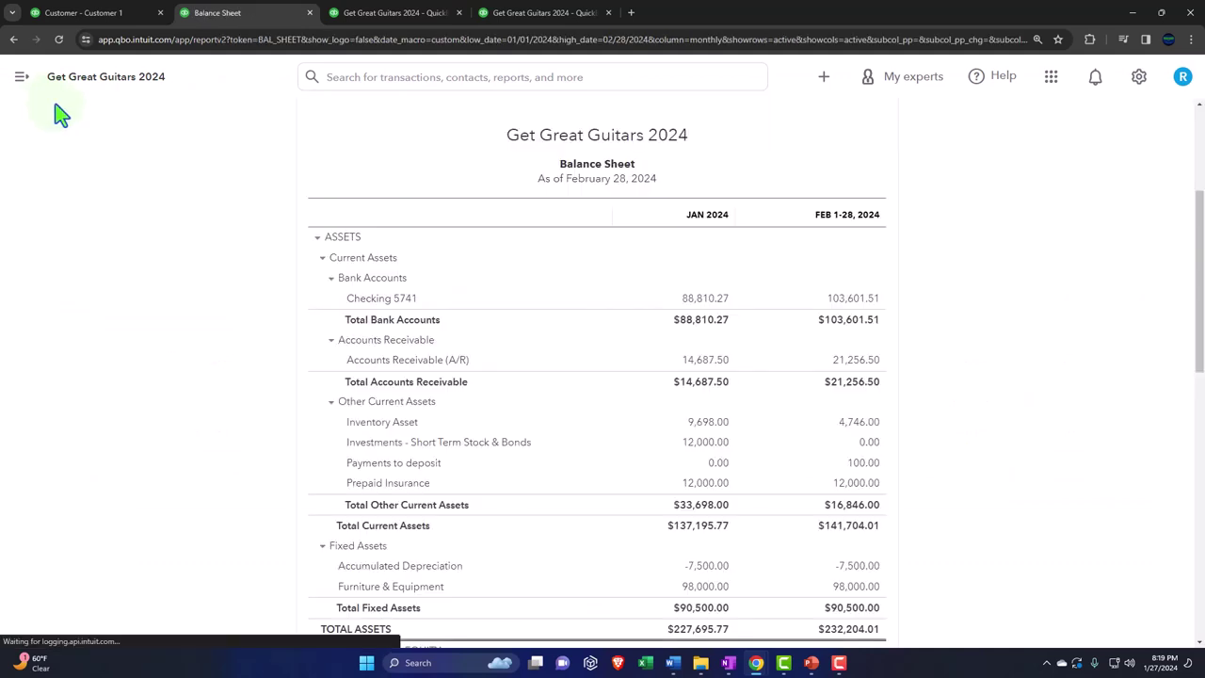
# Rerun the Profit and Loss report, check the transactions behind February's Services income, and revisit Accounts Receivable on the Balance Sheet
pyautogui.click(360, 20)
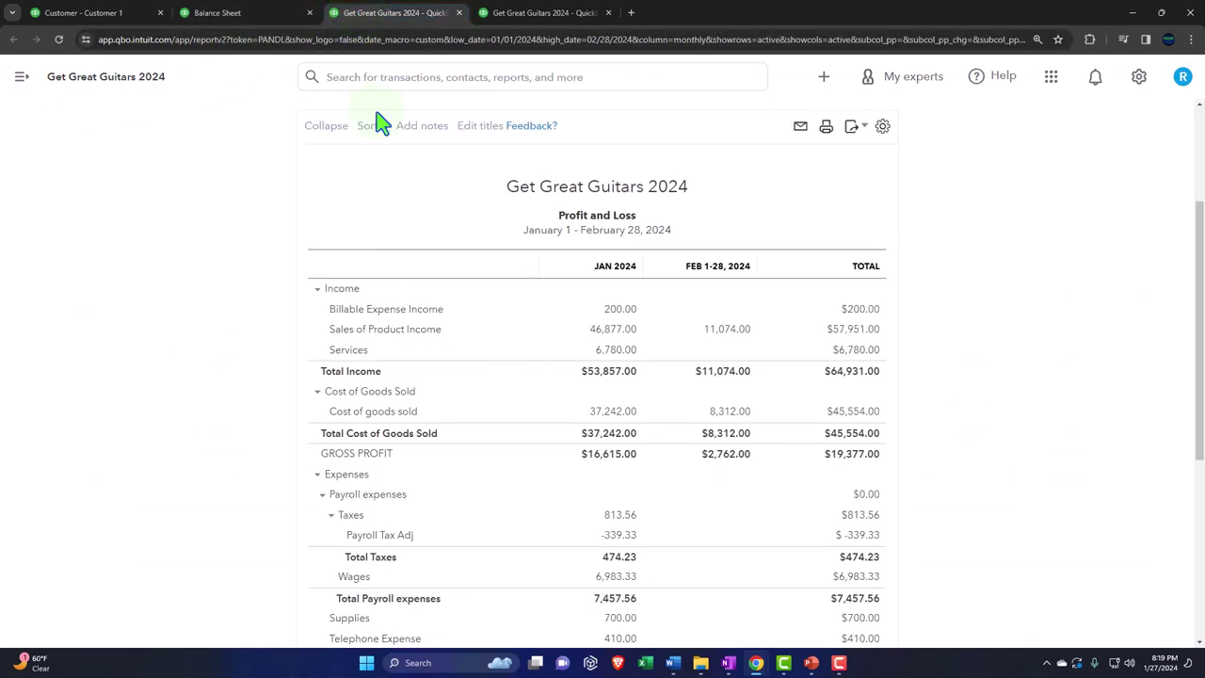
pyautogui.click(718, 264)
pyautogui.scroll(-3, 720, 271)
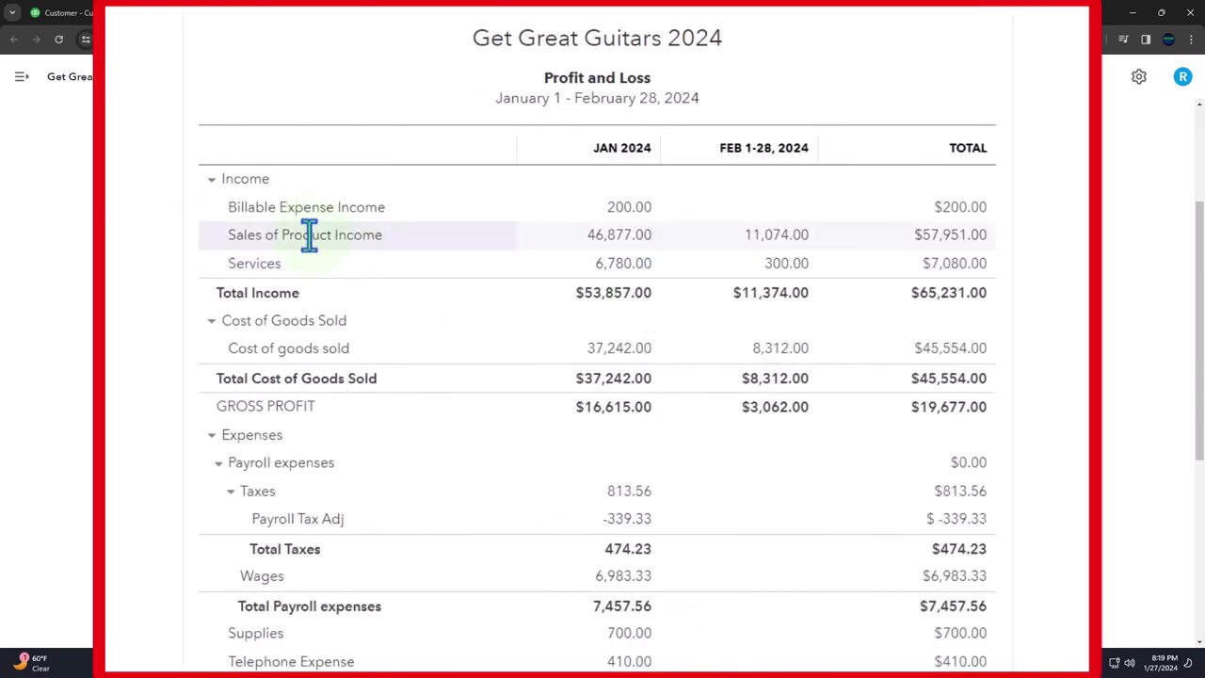
pyautogui.click(793, 274)
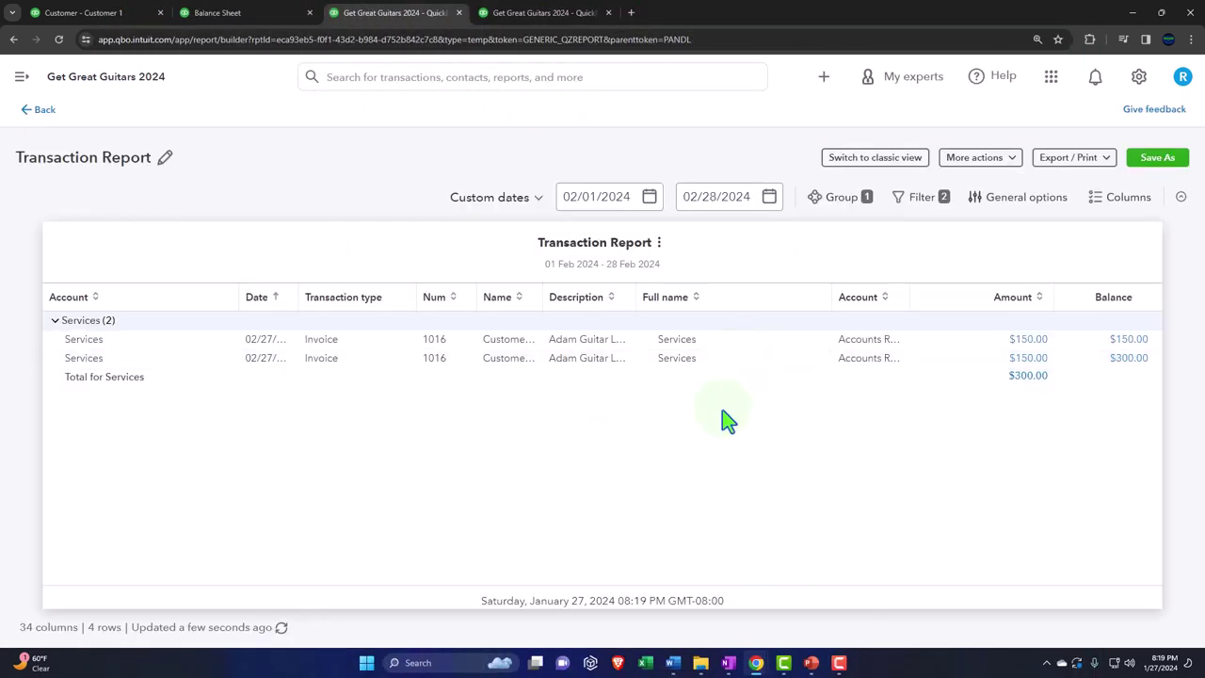
pyautogui.click(43, 112)
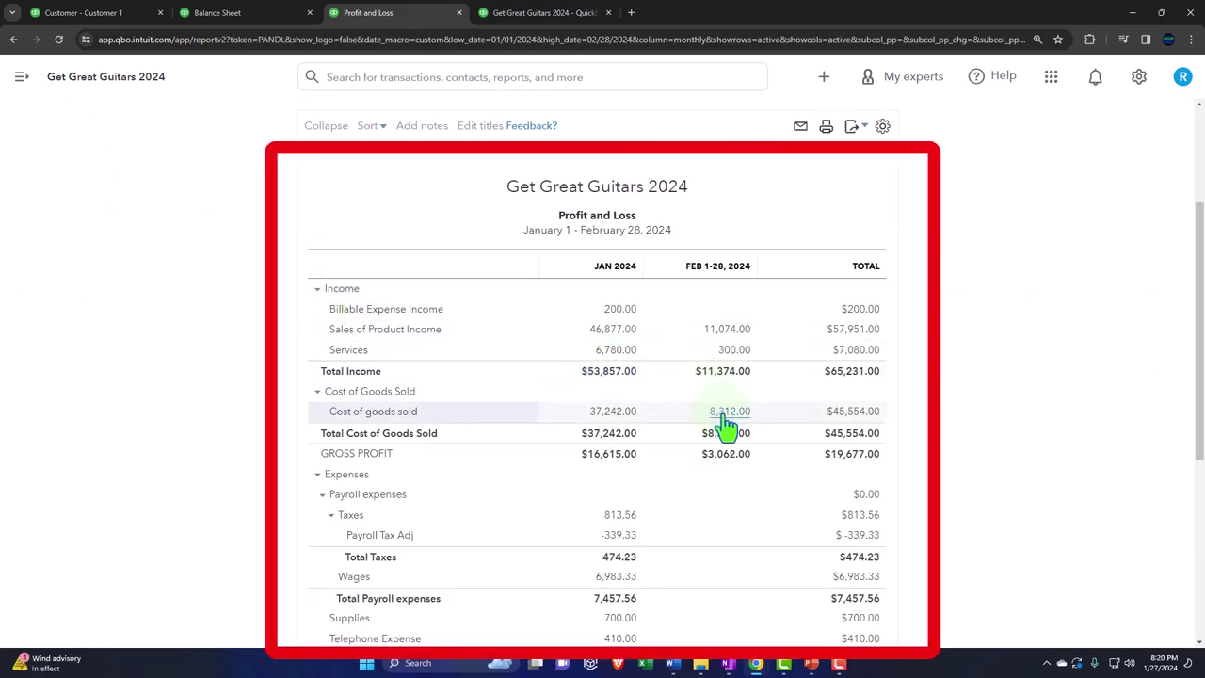
pyautogui.click(243, 12)
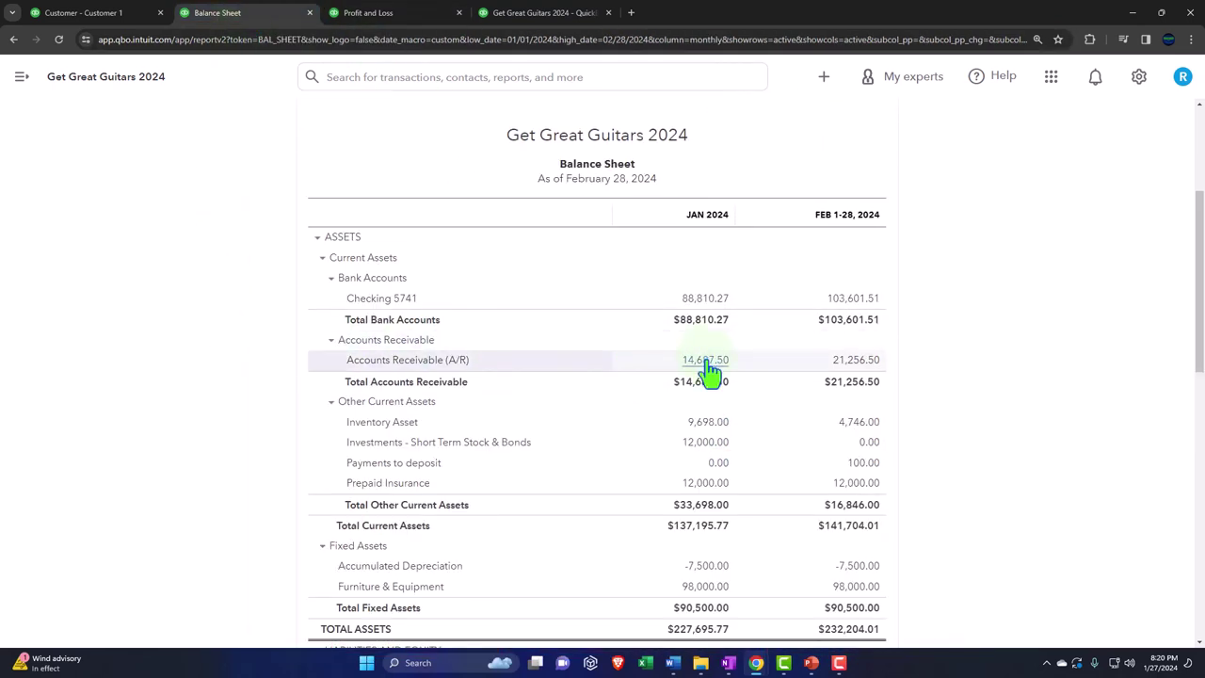
# Duplicate the Trial Balance browser tab, open the Reports list in the copy and collapse the navigation pane
pyautogui.click(551, 14)
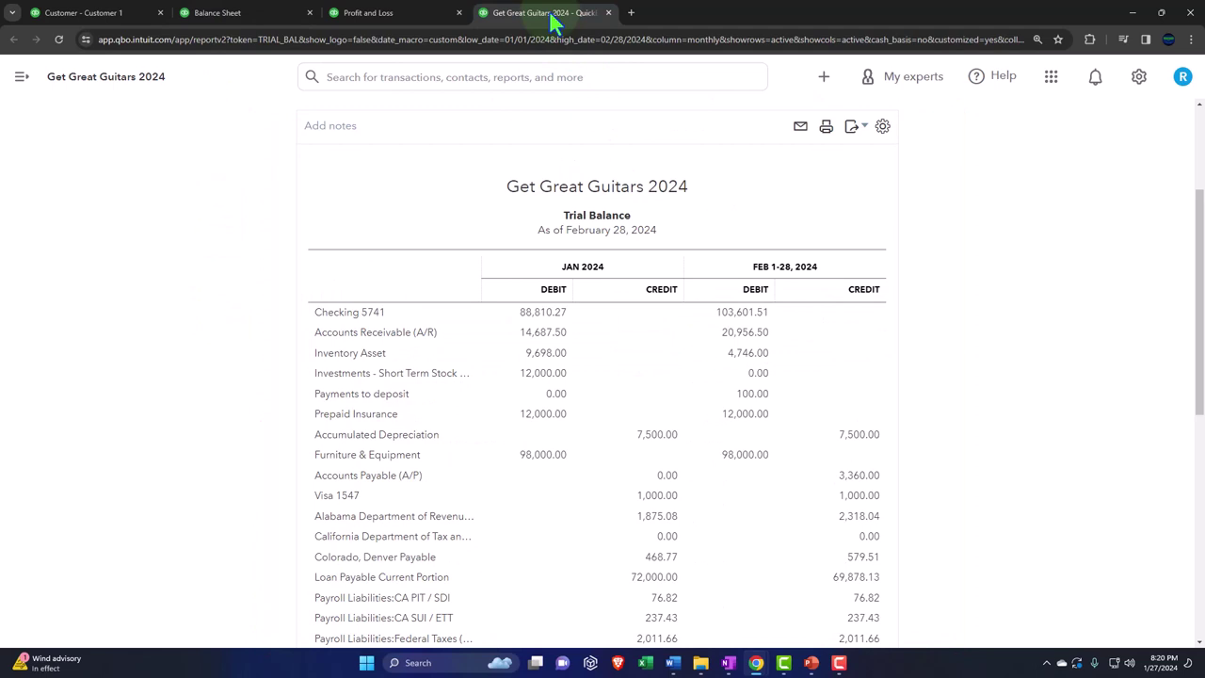
pyautogui.rightClick(480, 15)
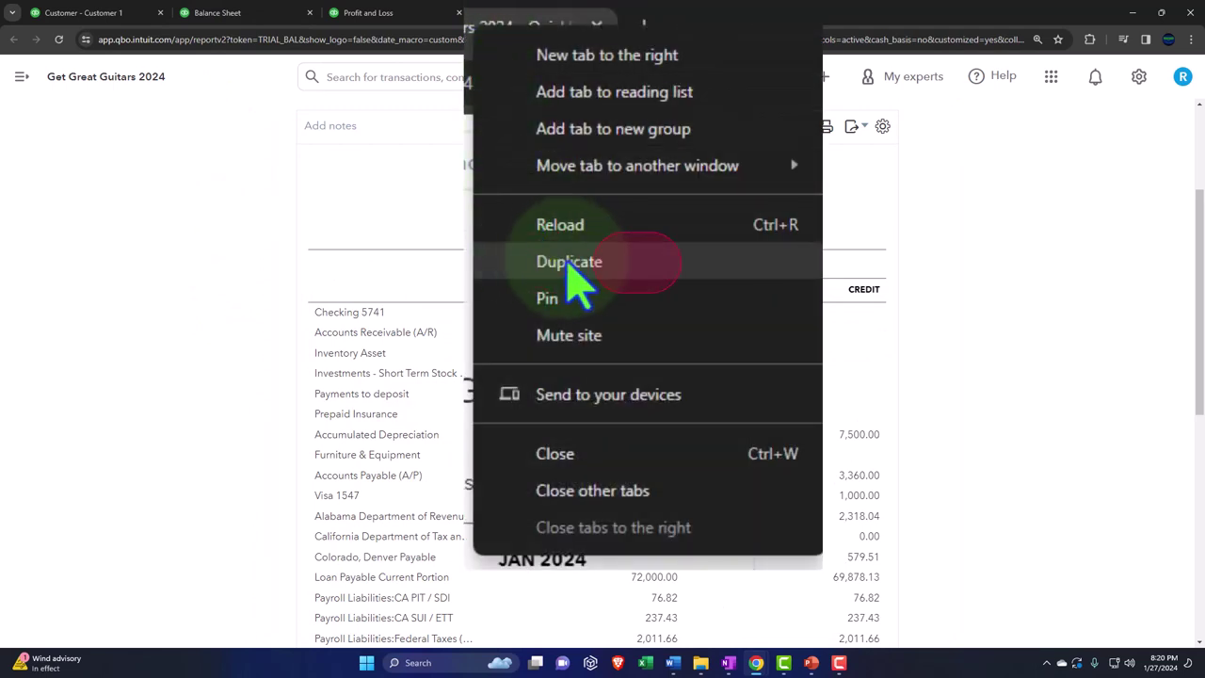
pyautogui.click(593, 122)
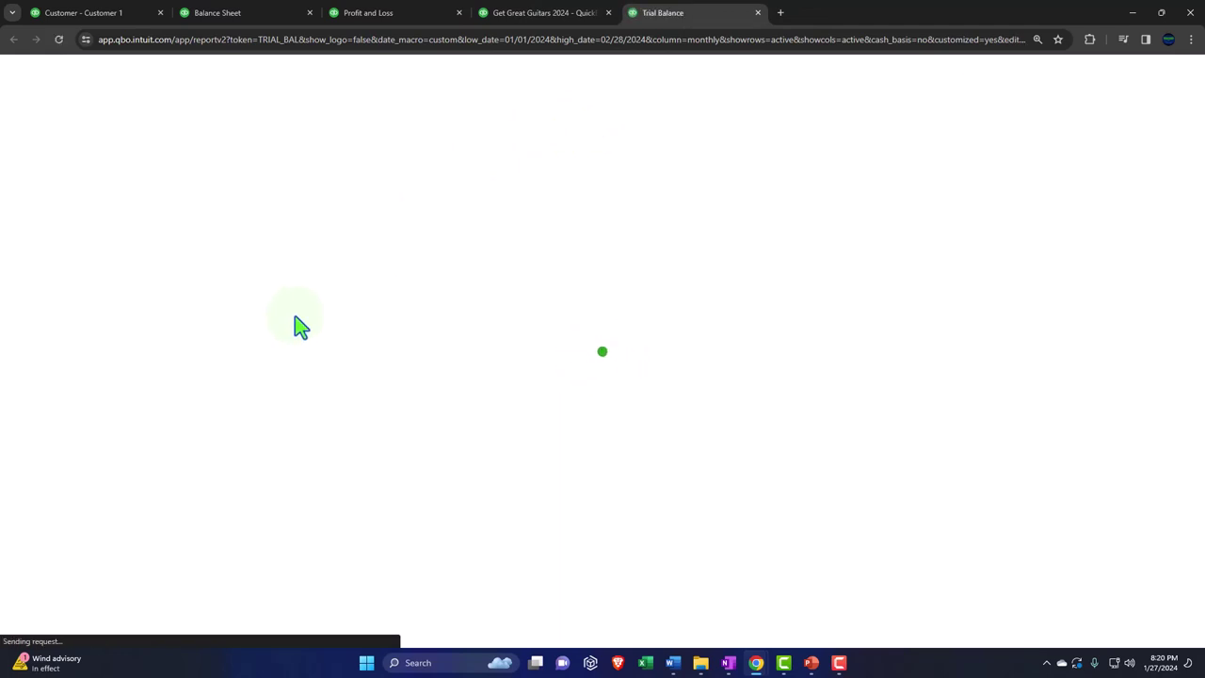
pyautogui.click(47, 425)
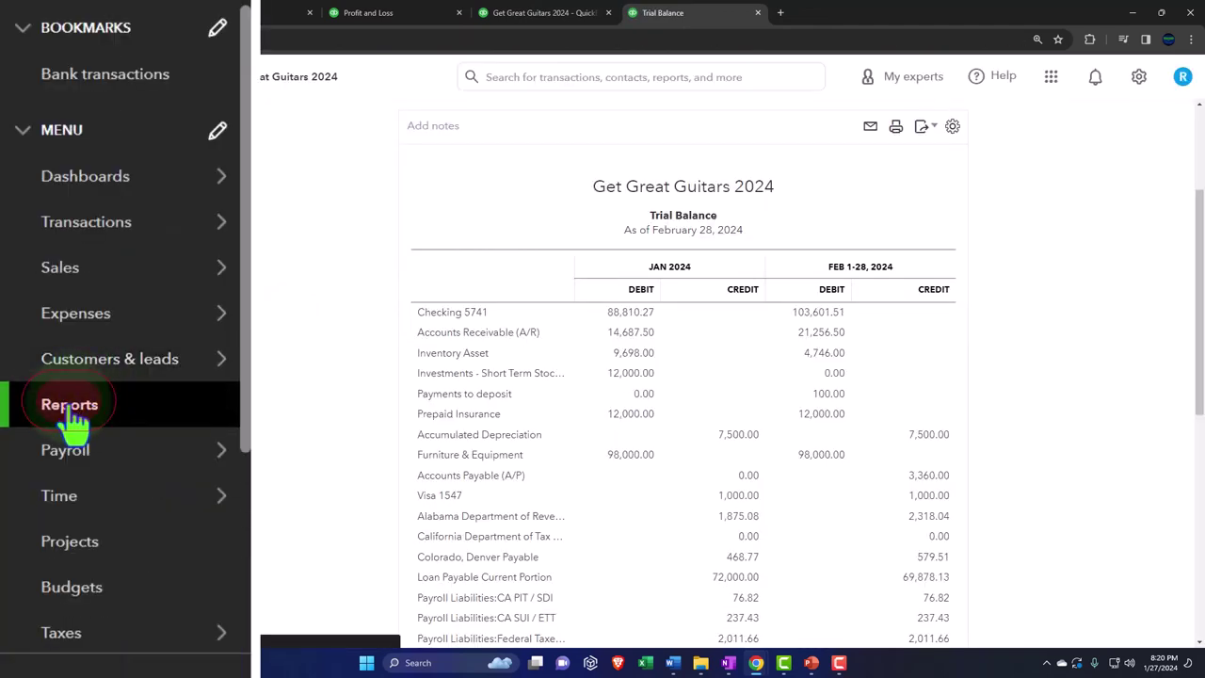
pyautogui.click(188, 79)
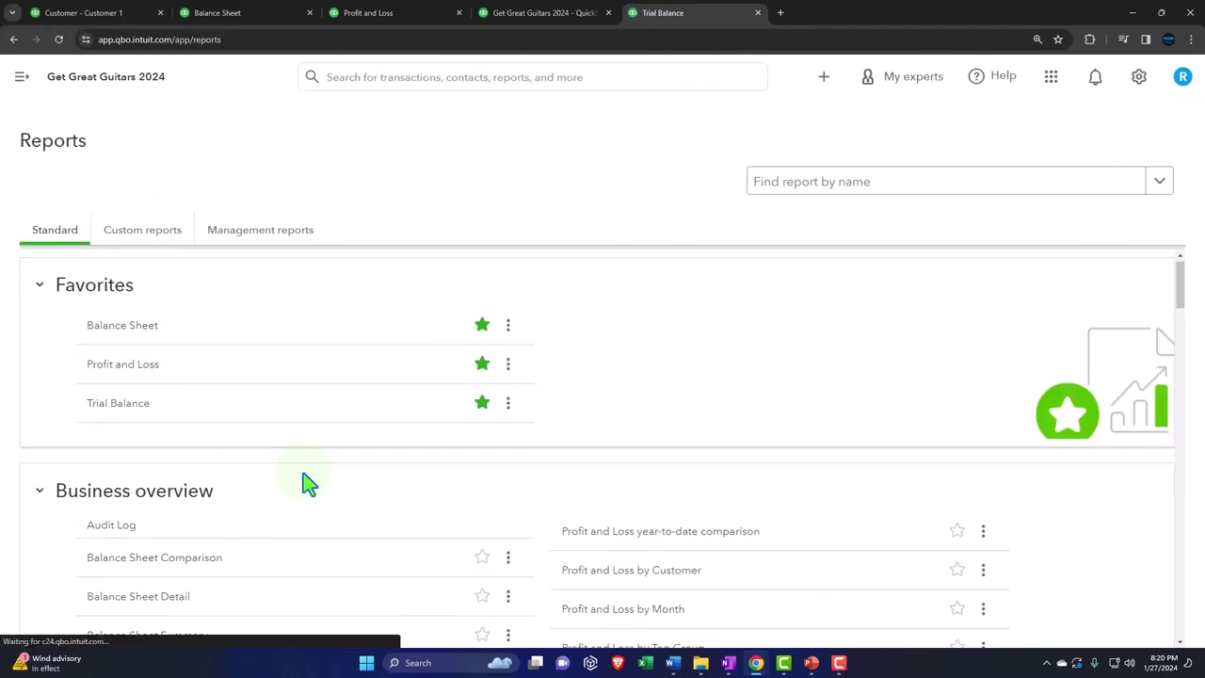
# Open the Customer Balance Detail report from the Who owes you section in a new browser tab
pyautogui.scroll(-5, 310, 483)
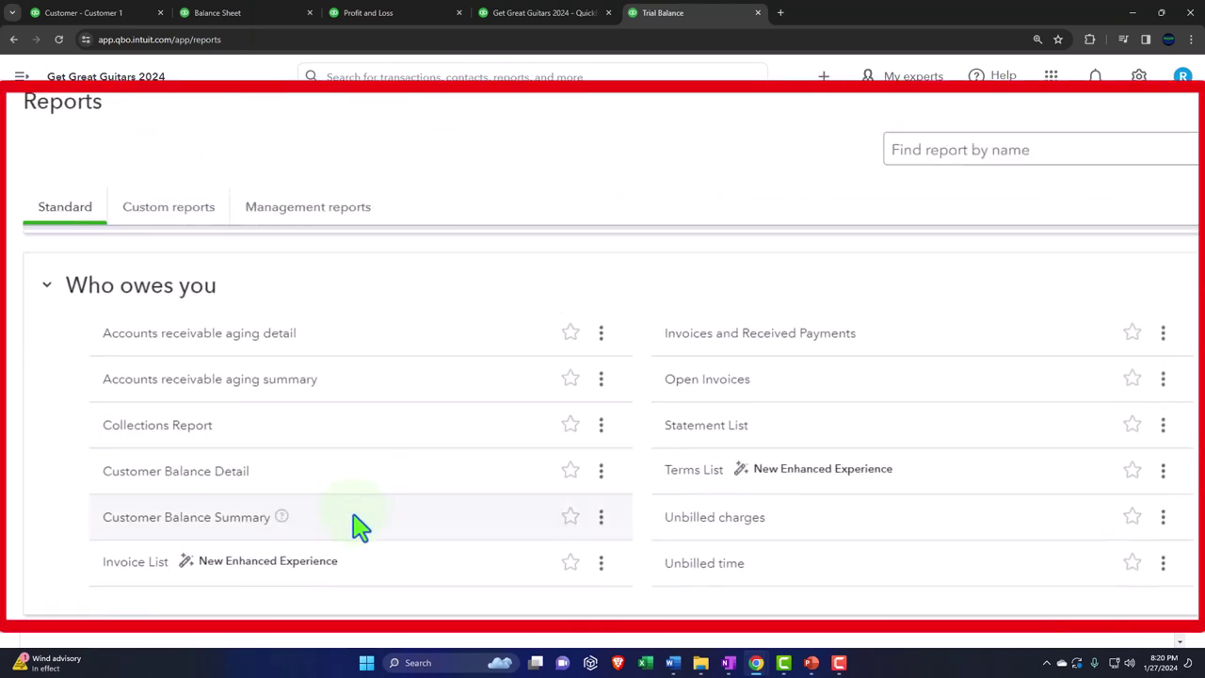
pyautogui.click(704, 584)
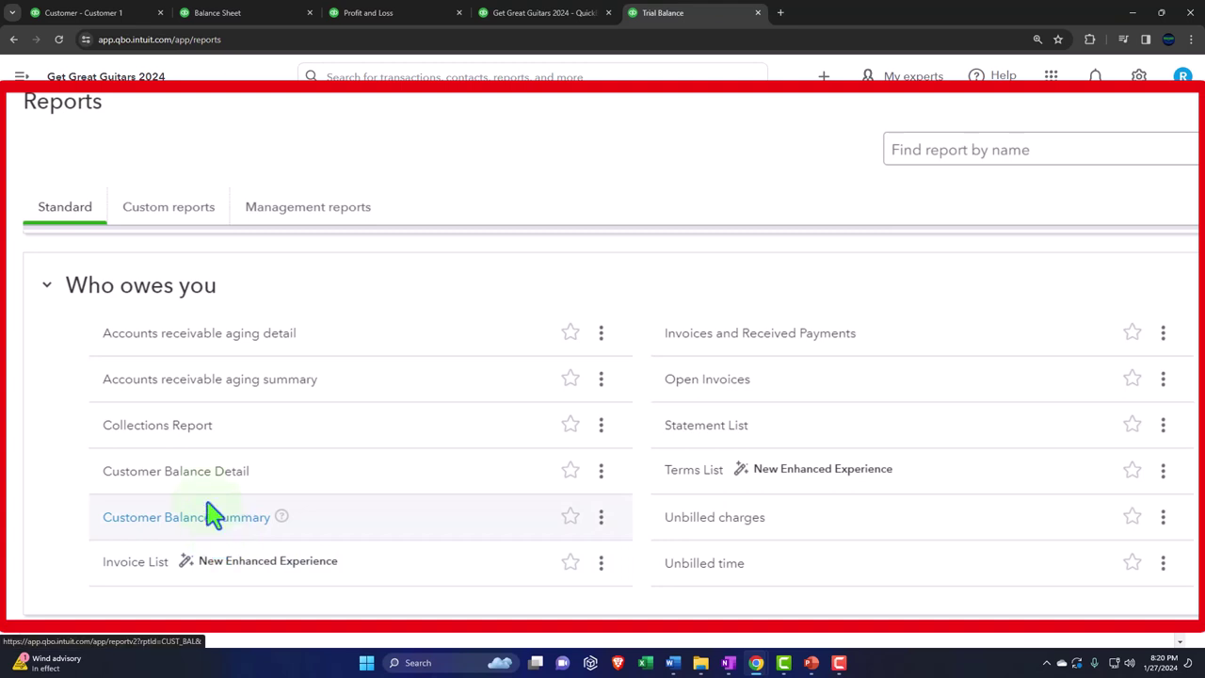
pyautogui.rightClick(202, 474)
pyautogui.click(218, 489)
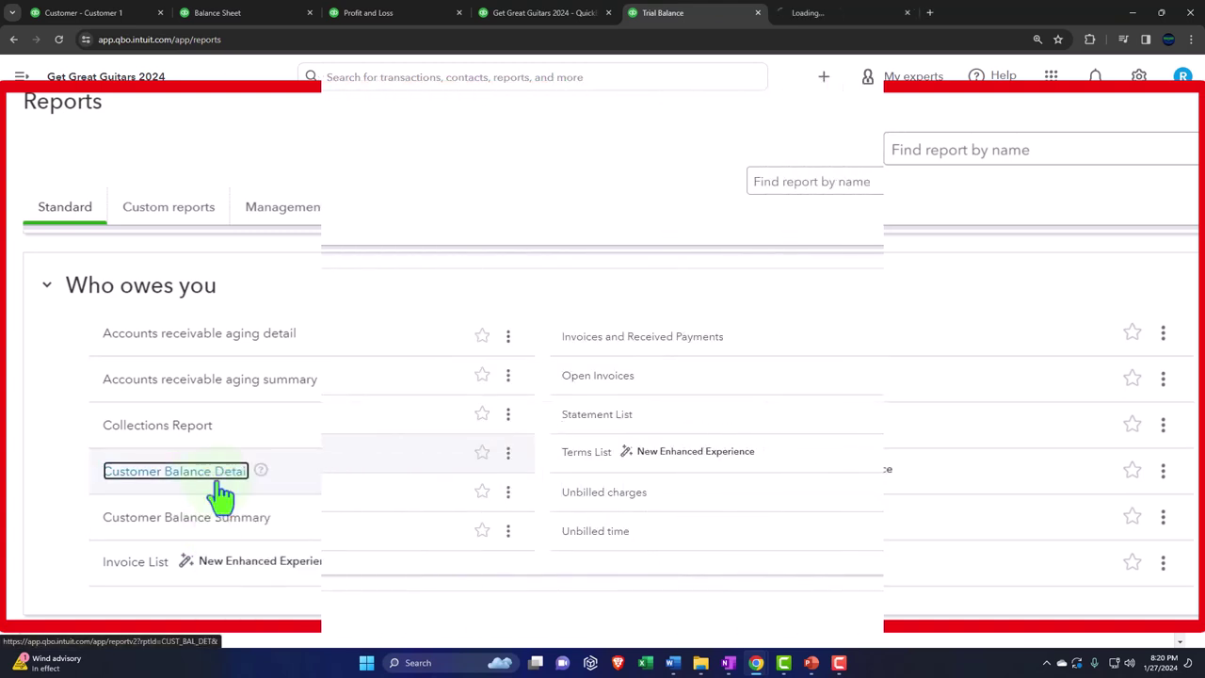
pyautogui.click(815, 17)
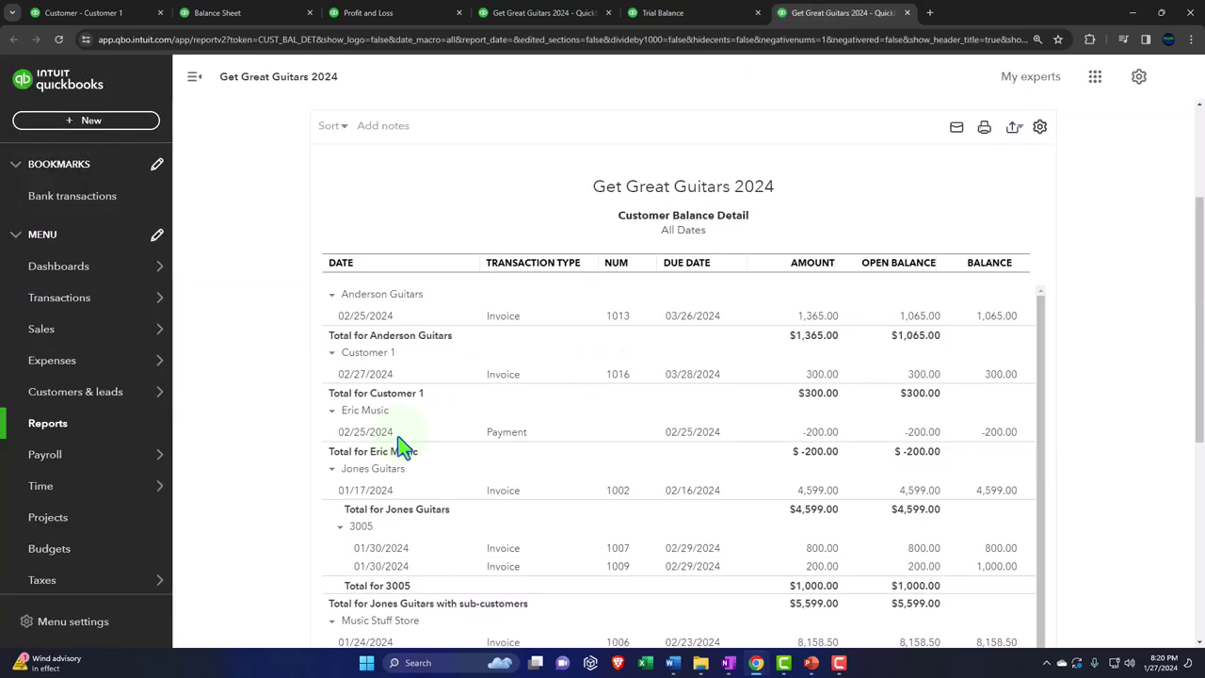
# Review Customer 1's invoice and the total in the Customer Balance Detail report, and compare with the Balance Sheet's Accounts Receivable
pyautogui.scroll(-1, 395, 419)
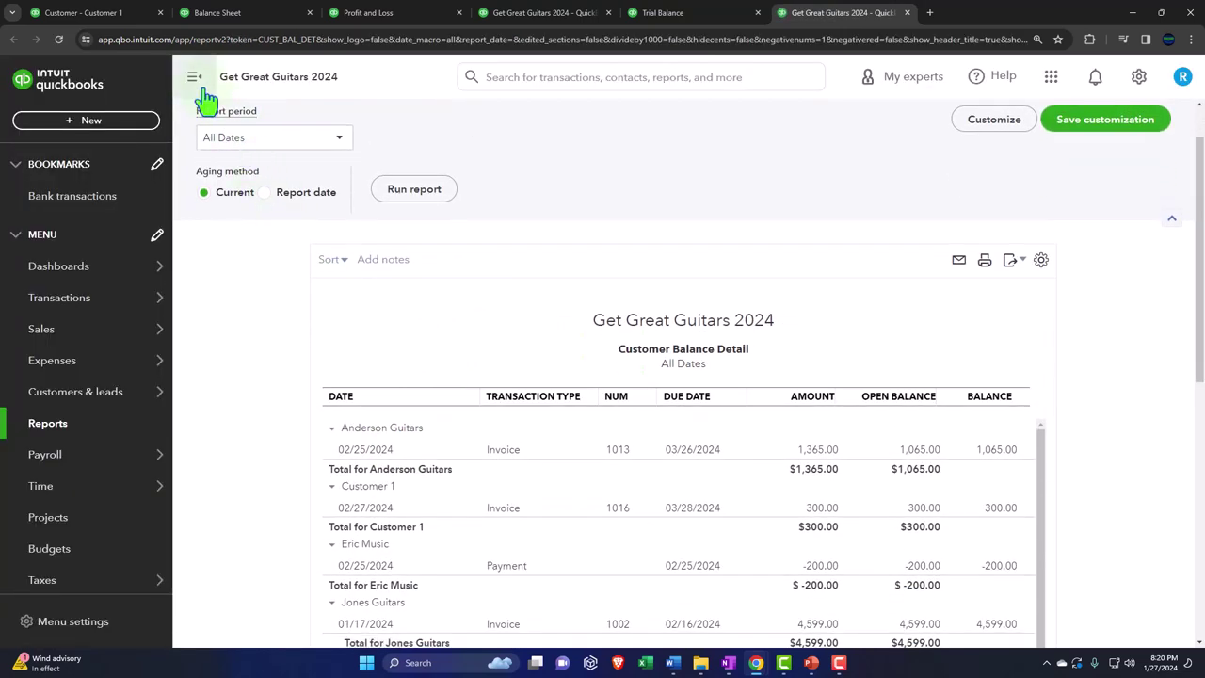
pyautogui.click(194, 76)
pyautogui.hotkey('ctrl', '+')
pyautogui.scroll(-2, 171, 403)
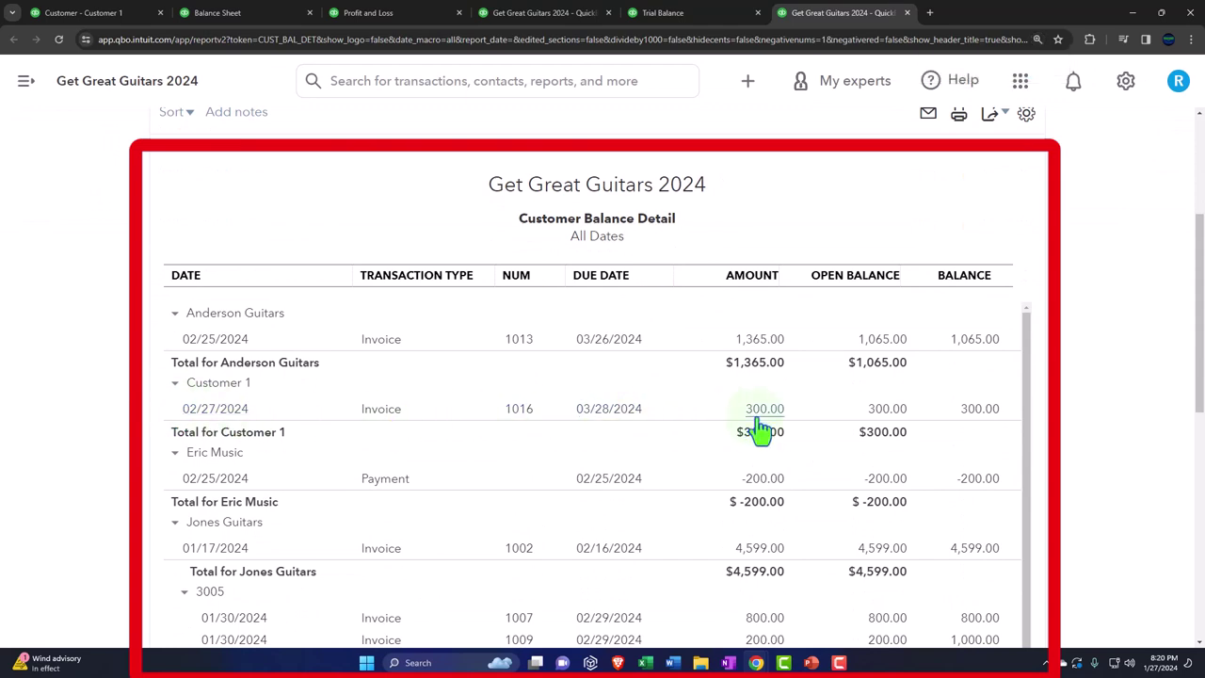
pyautogui.scroll(-3, 731, 451)
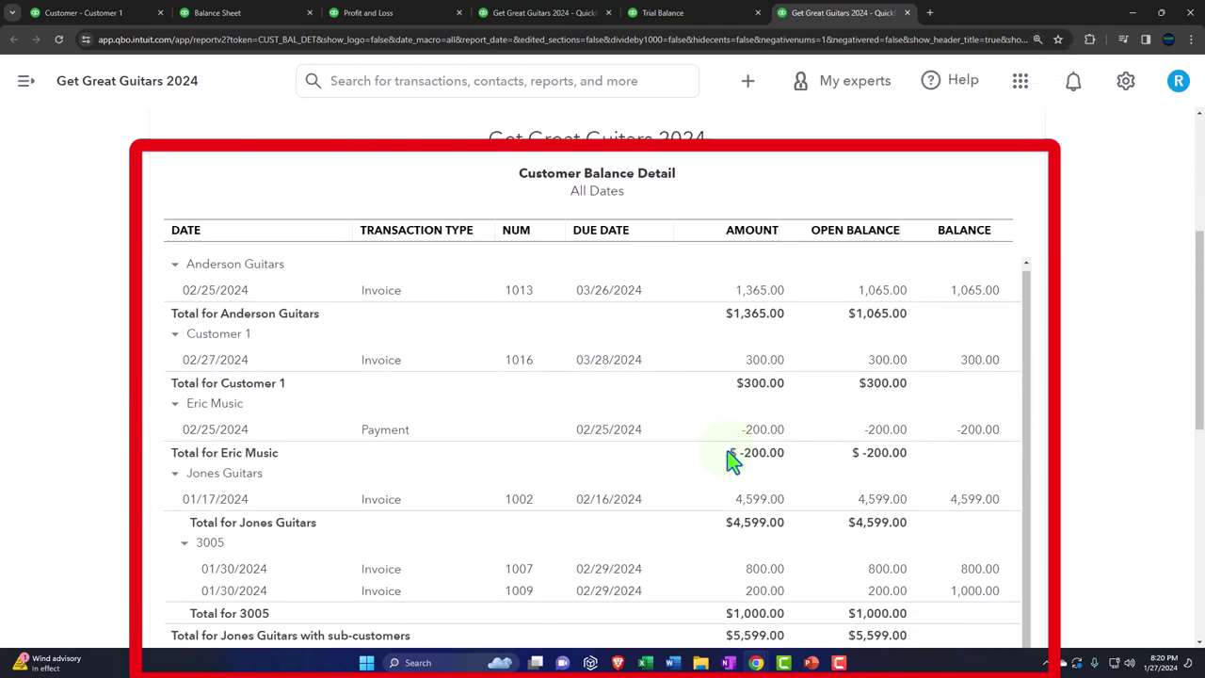
pyautogui.scroll(-5, 729, 456)
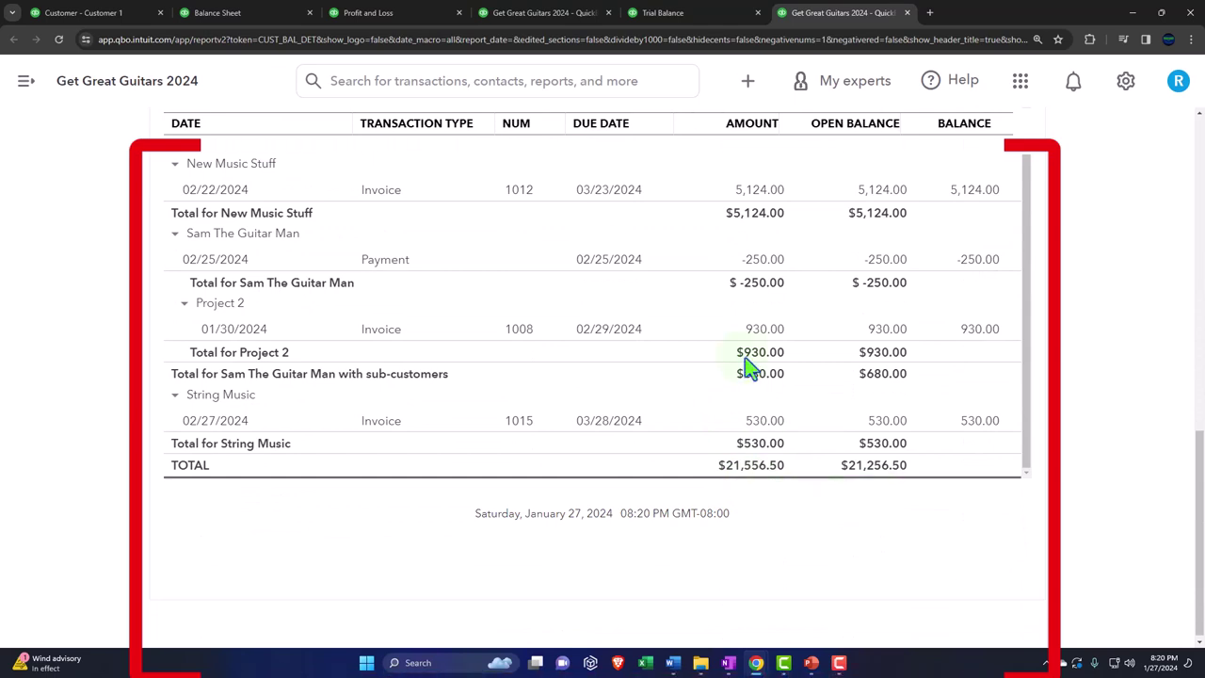
pyautogui.click(246, 16)
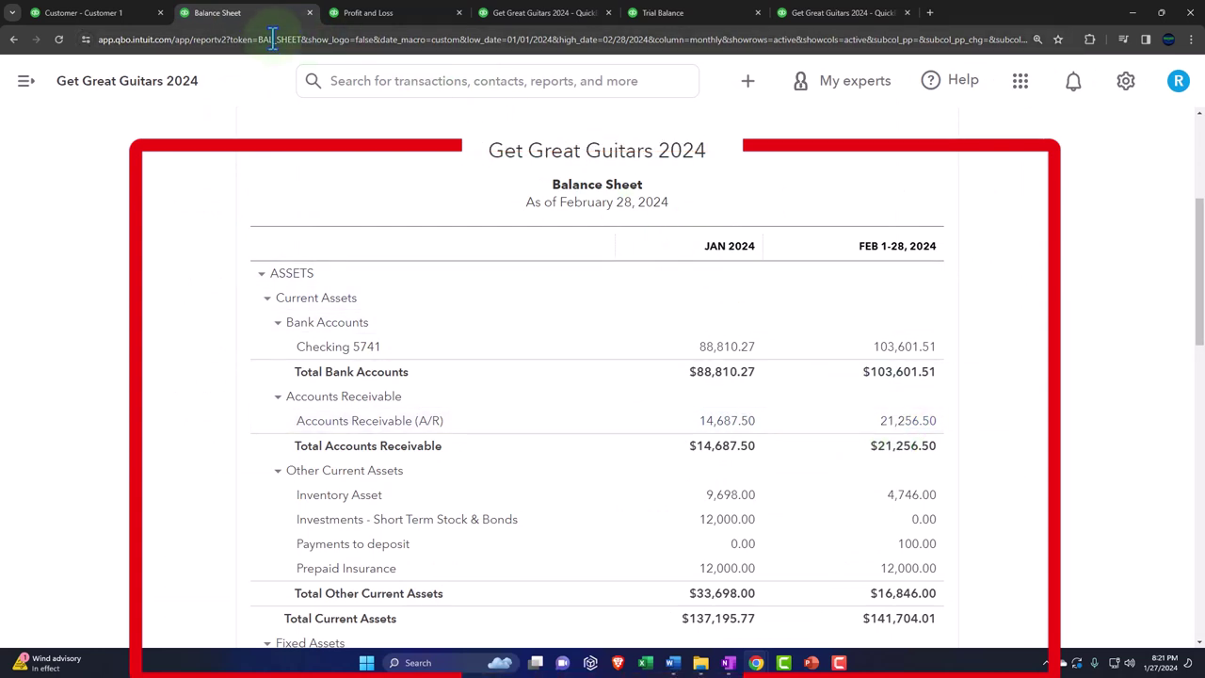
# Go from Customer 1's page to the All sales list and filter it by Unbilled Income to review the remaining time charges
pyautogui.click(96, 15)
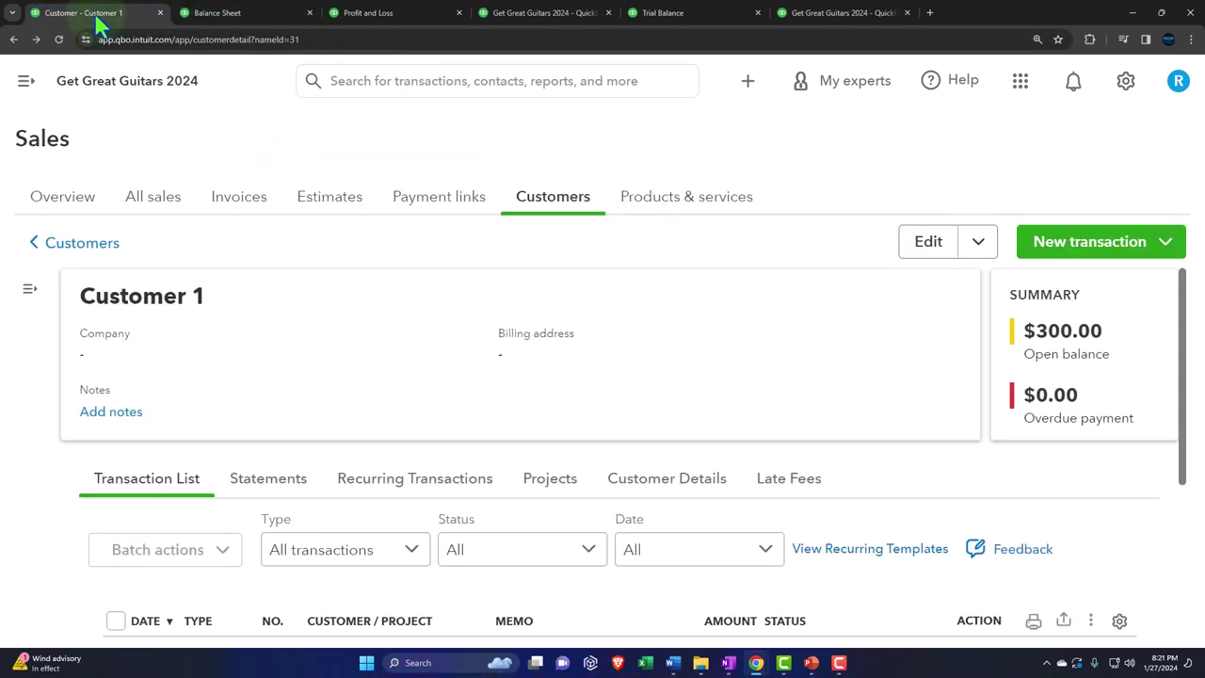
pyautogui.click(160, 205)
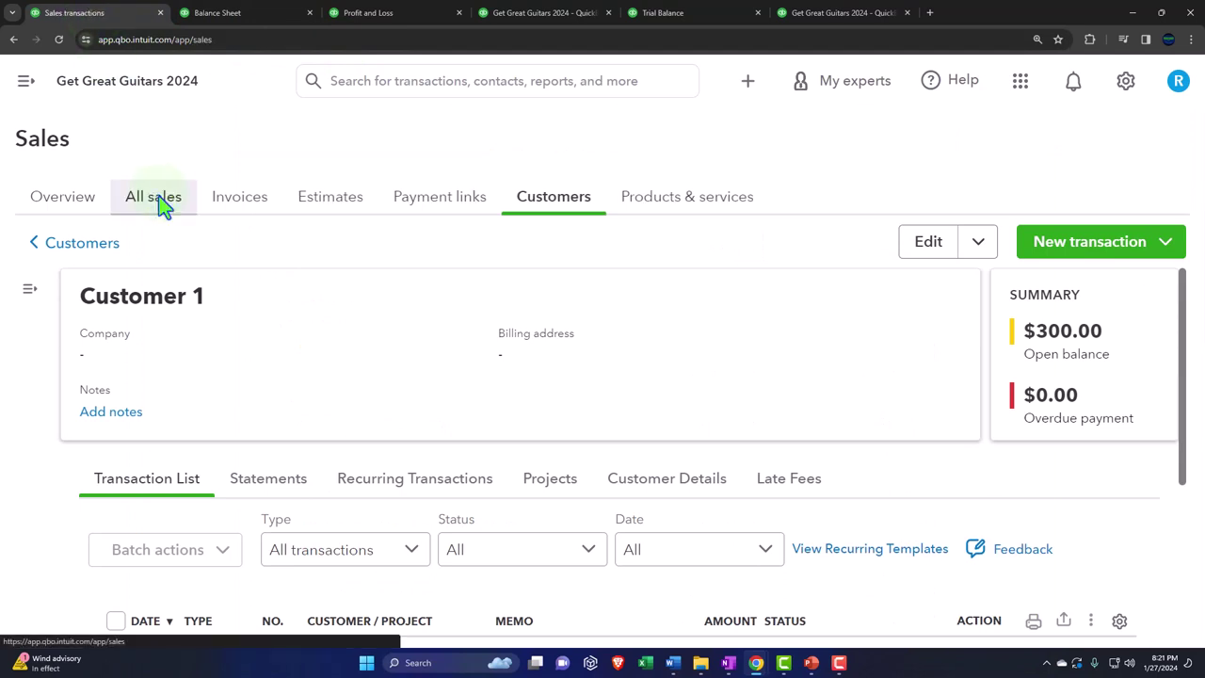
pyautogui.hotkey('ctrl', '-')
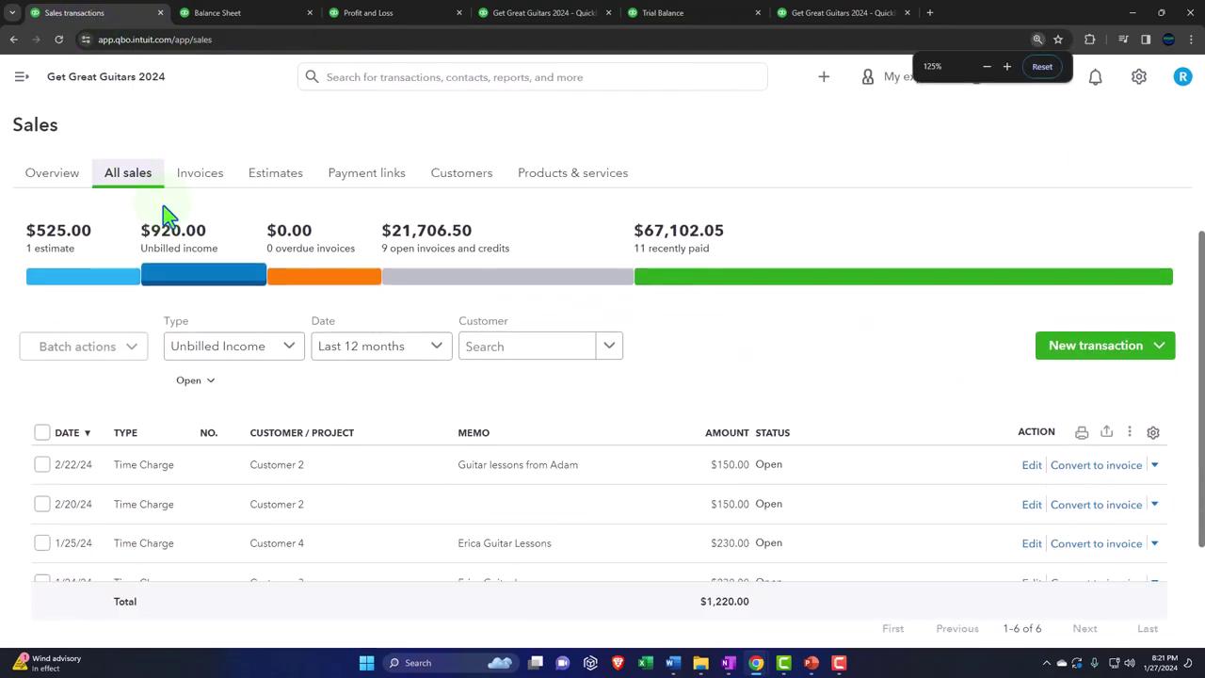
pyautogui.click(187, 282)
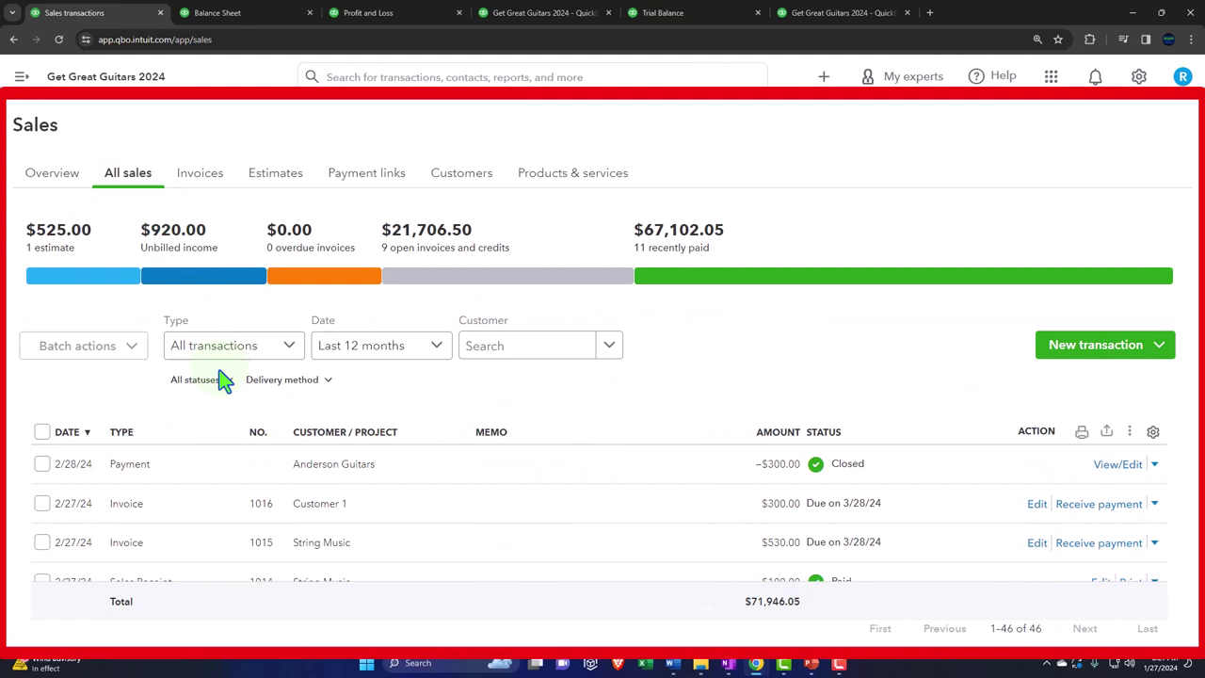
pyautogui.scroll(-3, 222, 378)
pyautogui.scroll(3, 220, 377)
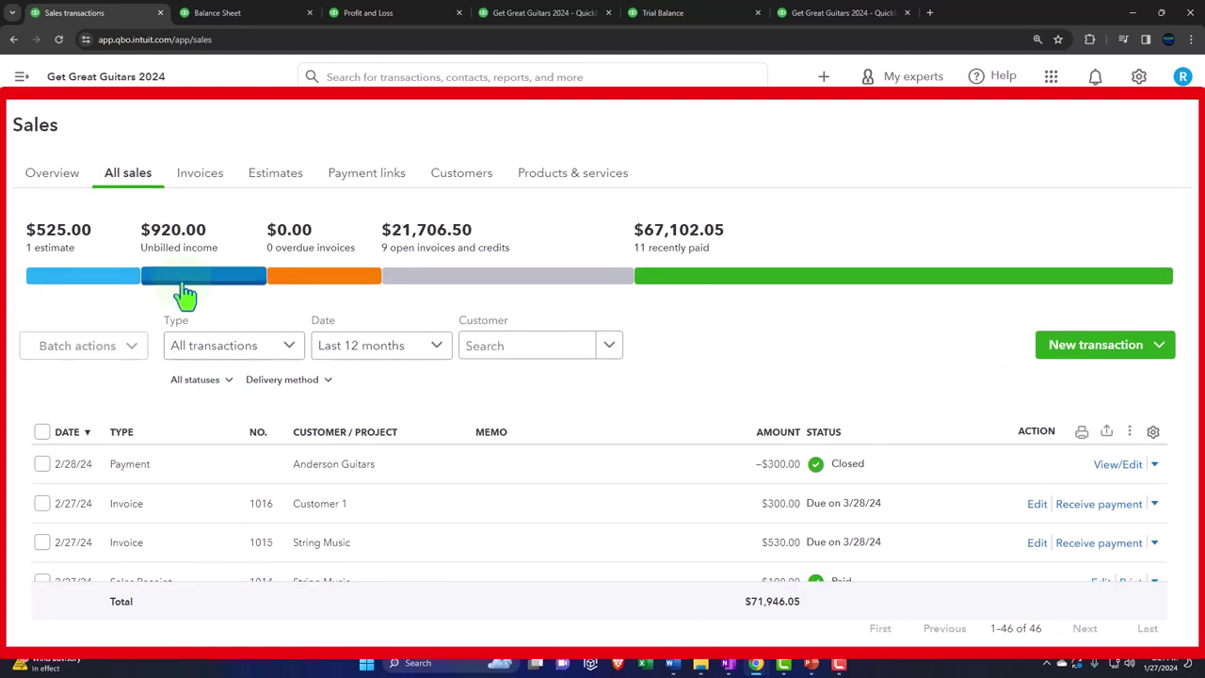
pyautogui.click(185, 287)
pyautogui.scroll(-3, 239, 462)
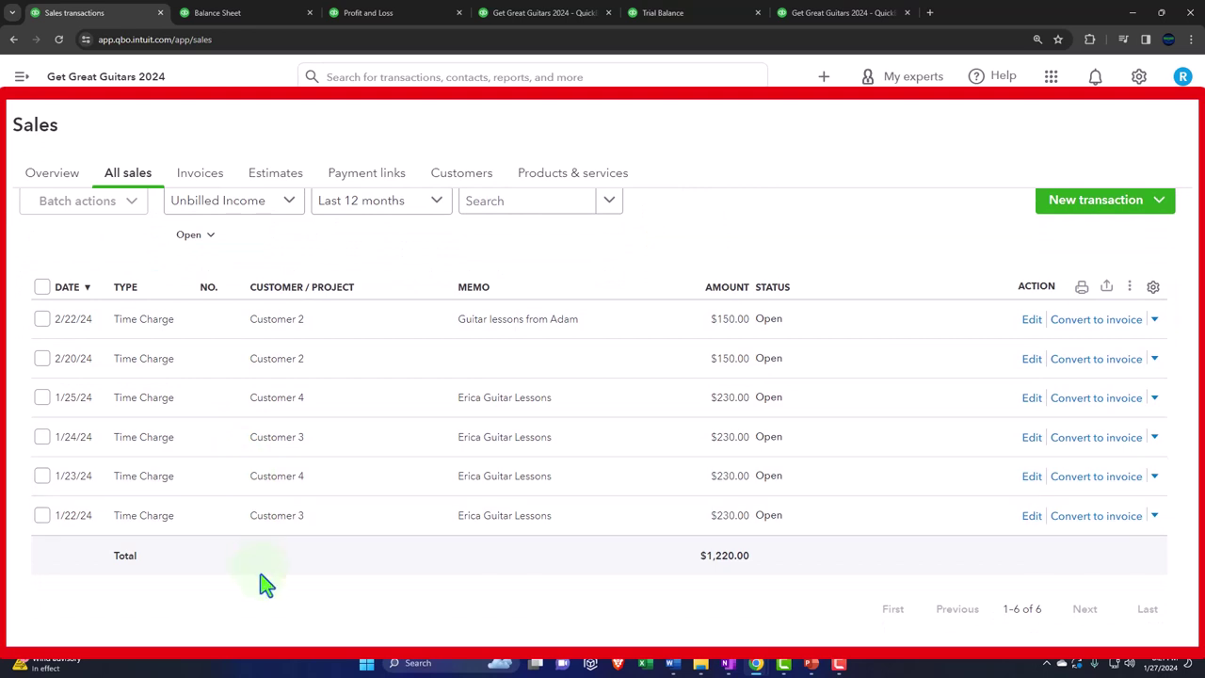
pyautogui.scroll(2, 267, 584)
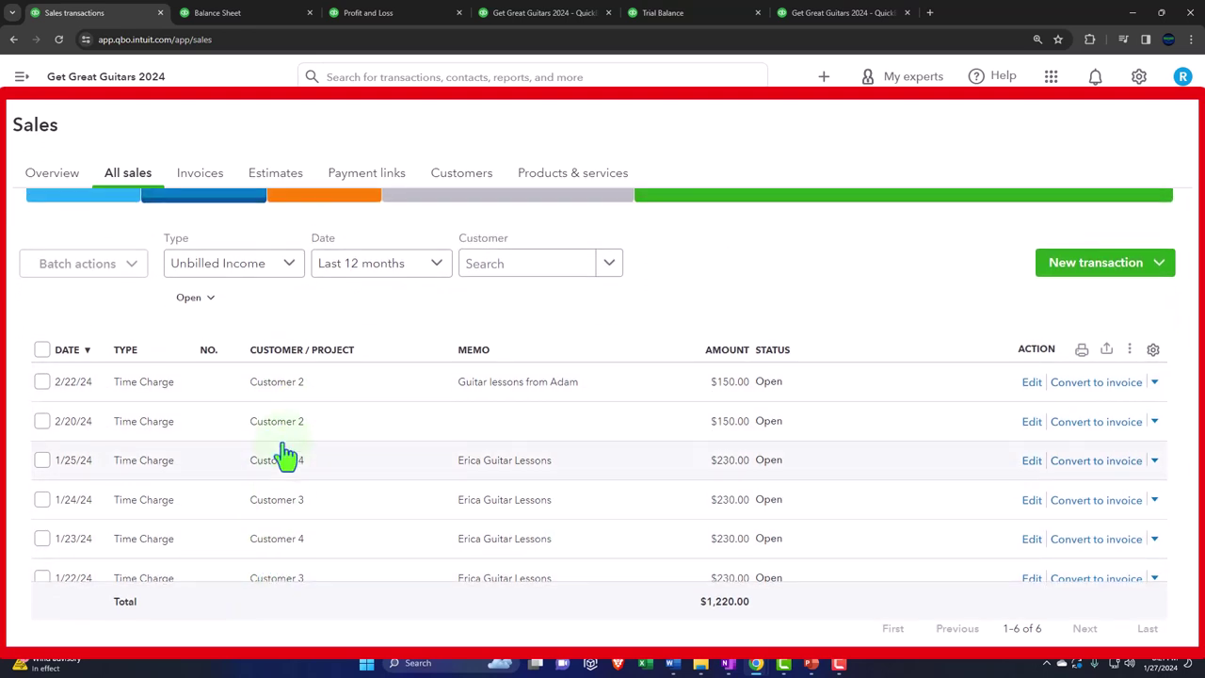
pyautogui.scroll(3, 285, 456)
# Open the customer list, filter it by Unbilled Income to check unbilled activities, and switch the filter to Recently Paid
pyautogui.click(441, 184)
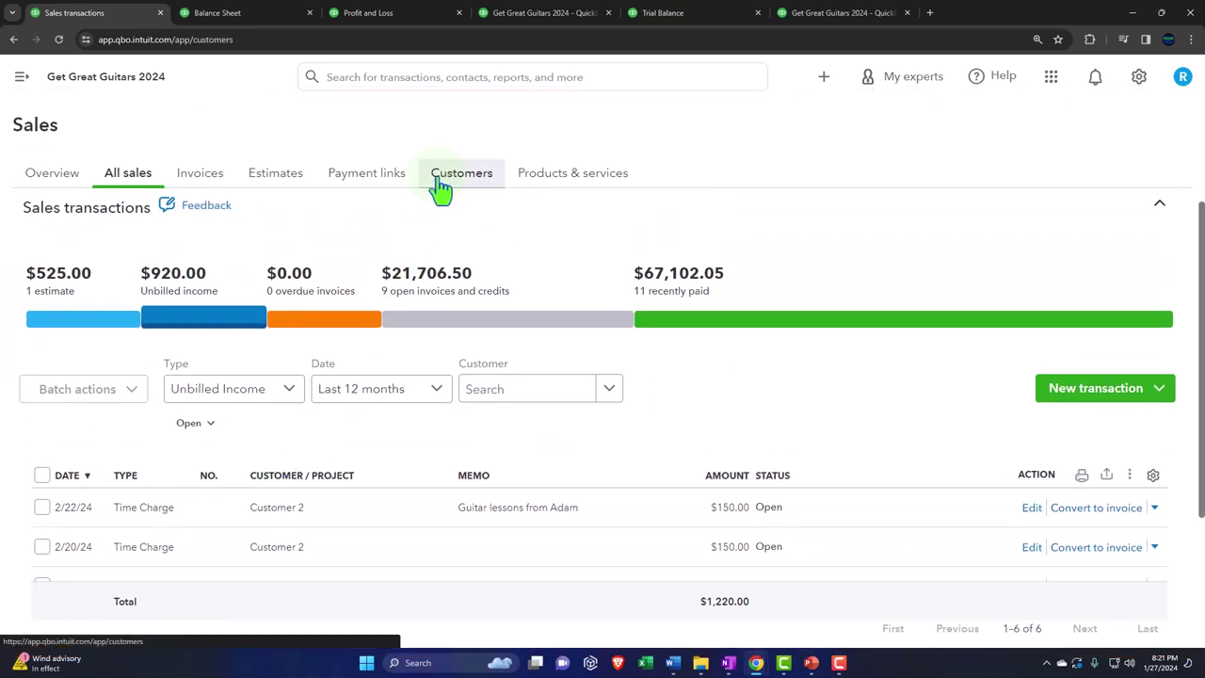
pyautogui.scroll(-1, 391, 278)
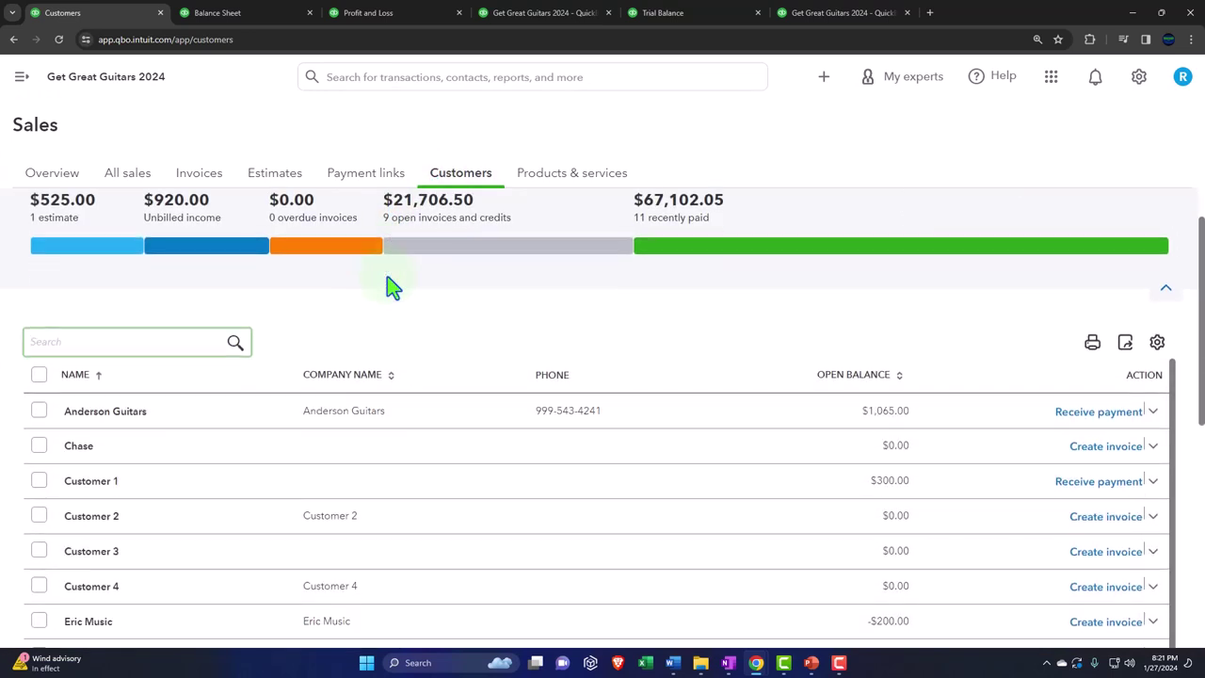
pyautogui.click(219, 247)
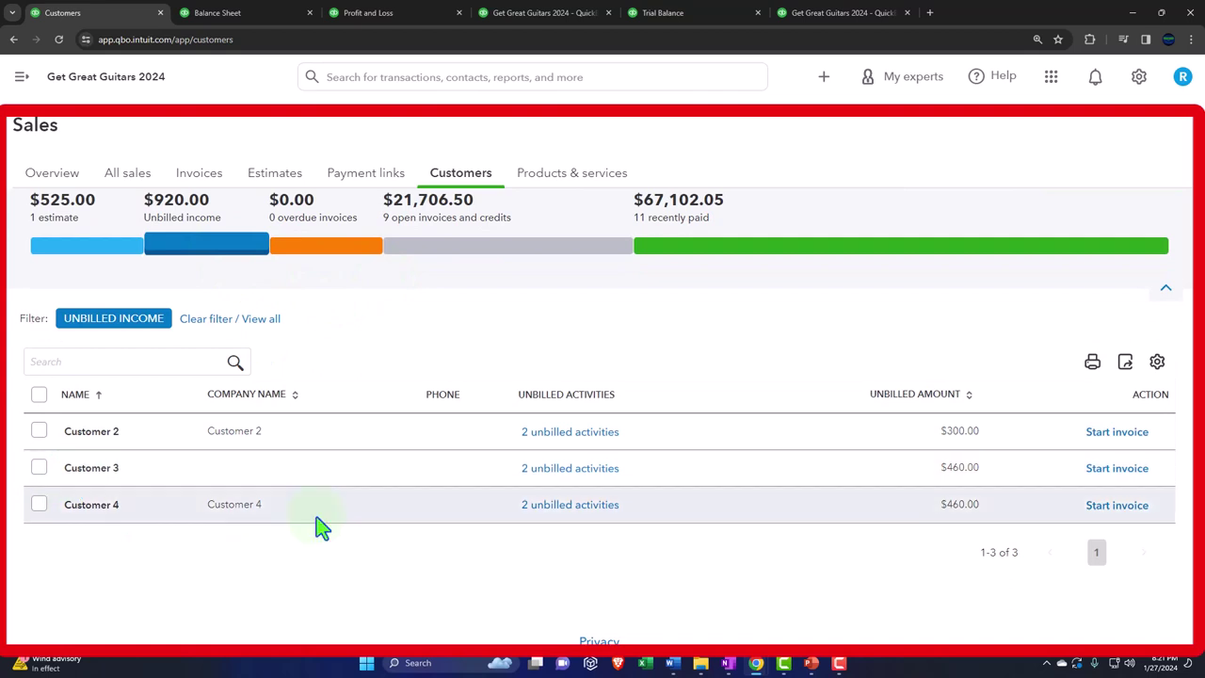
pyautogui.scroll(1, 358, 517)
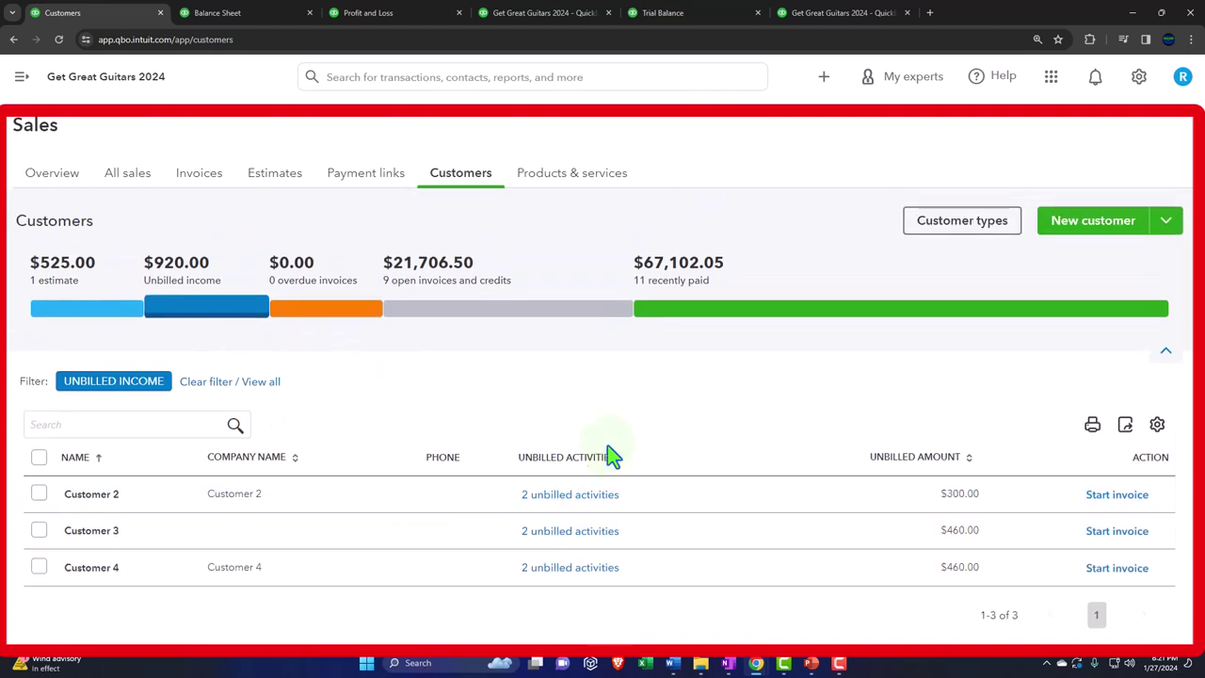
pyautogui.click(721, 327)
pyautogui.scroll(-1, 576, 482)
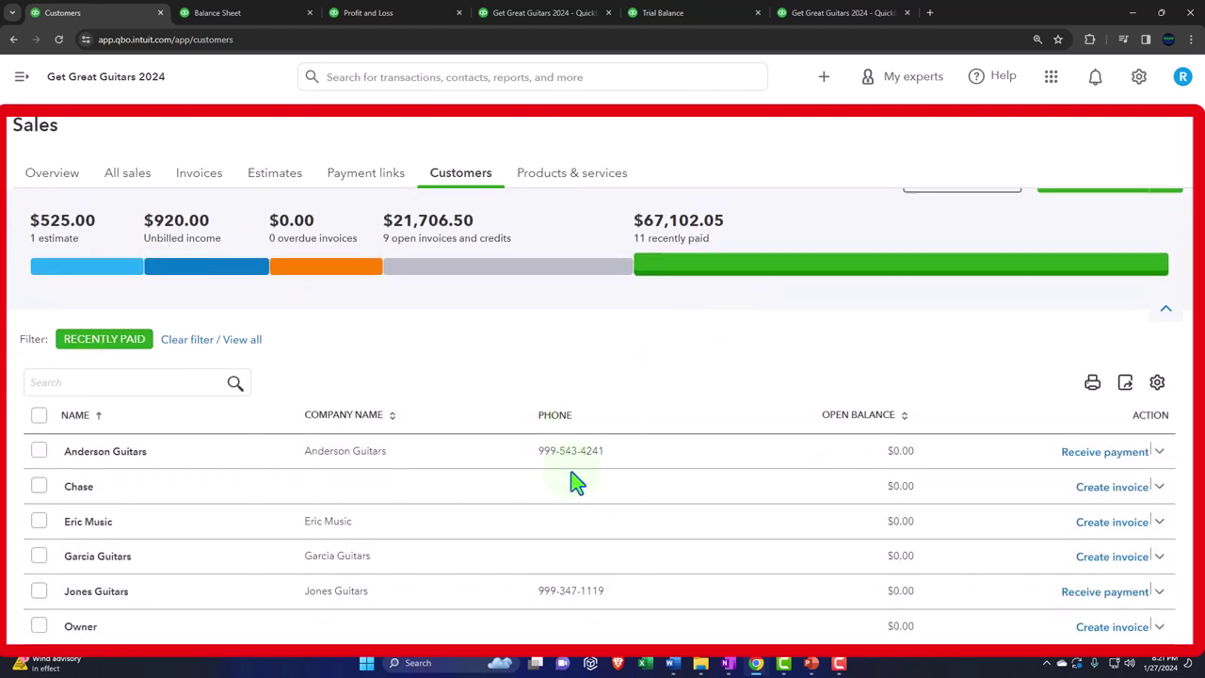
# Clear the Recently Paid filter from the customer list and open Customer 1's page
pyautogui.scroll(-3, 576, 482)
pyautogui.scroll(3, 576, 482)
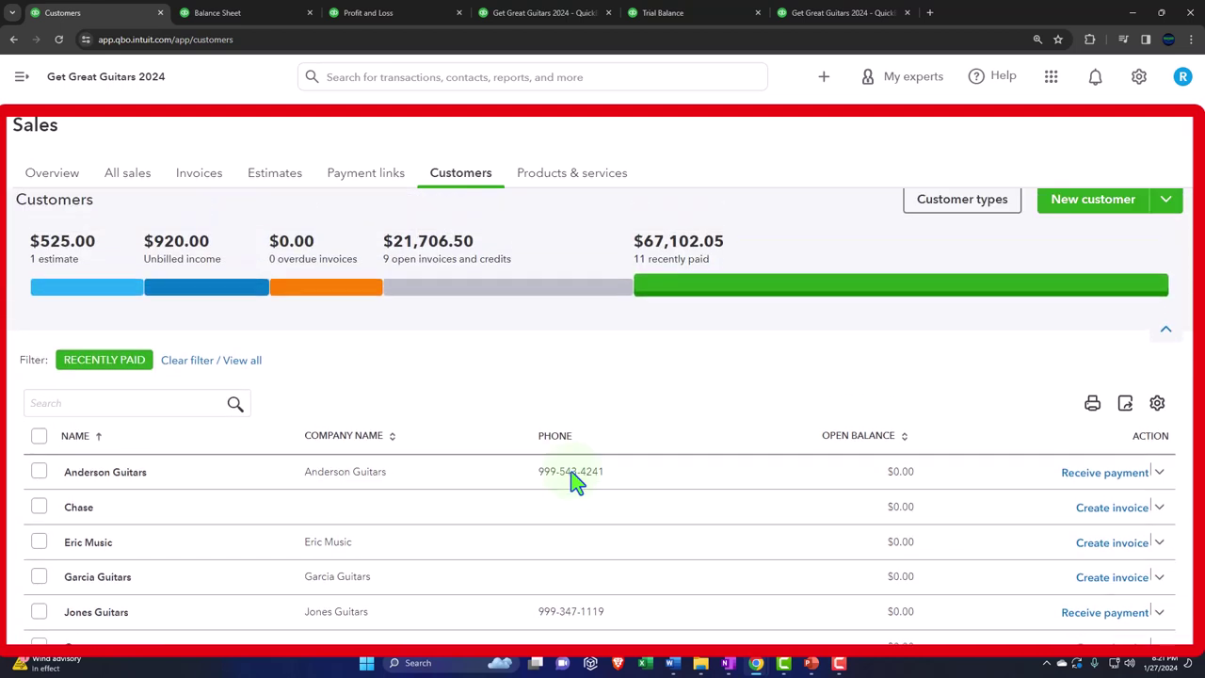
pyautogui.scroll(1, 576, 482)
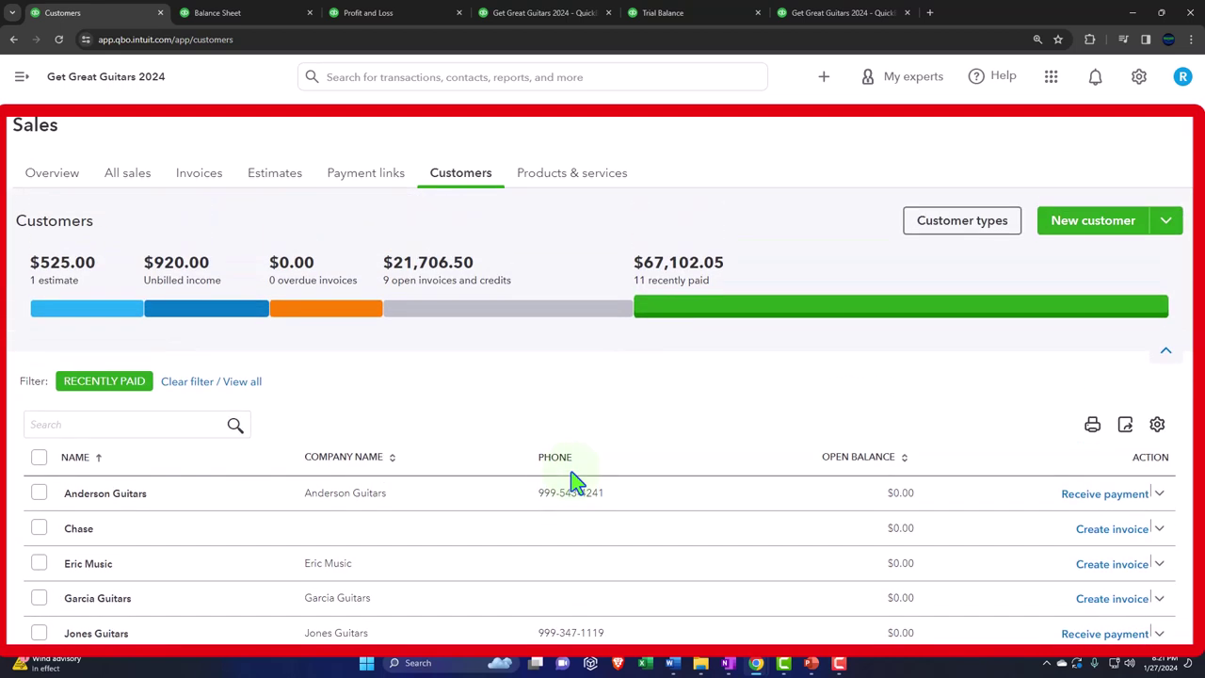
pyautogui.click(241, 382)
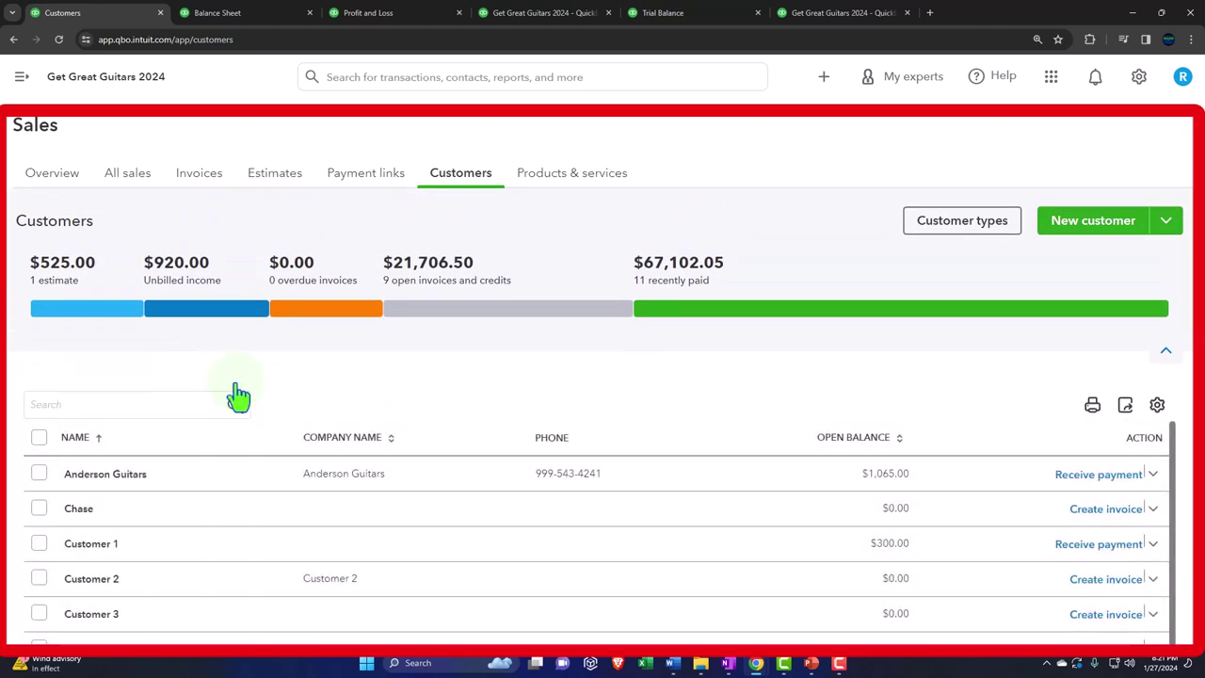
pyautogui.scroll(-1, 239, 395)
pyautogui.click(104, 484)
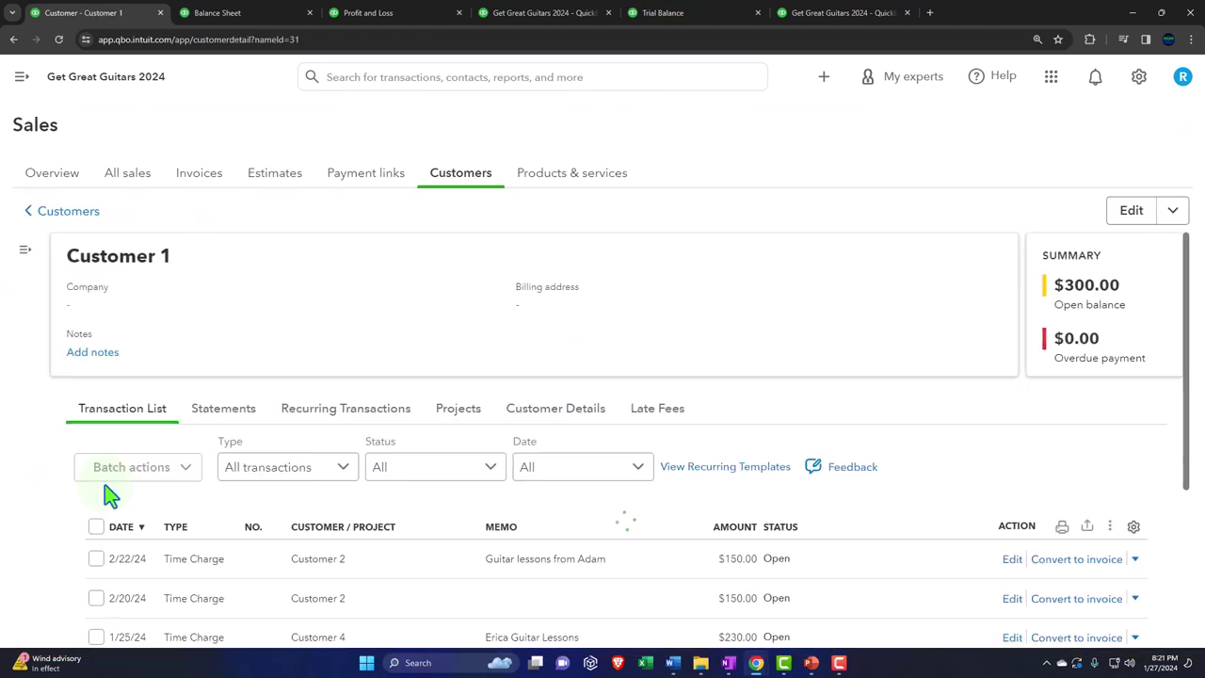
# Open Customer 1's converted 2/21/24 time charge to inspect the time activity, and leave it without saving
pyautogui.scroll(-2, 112, 483)
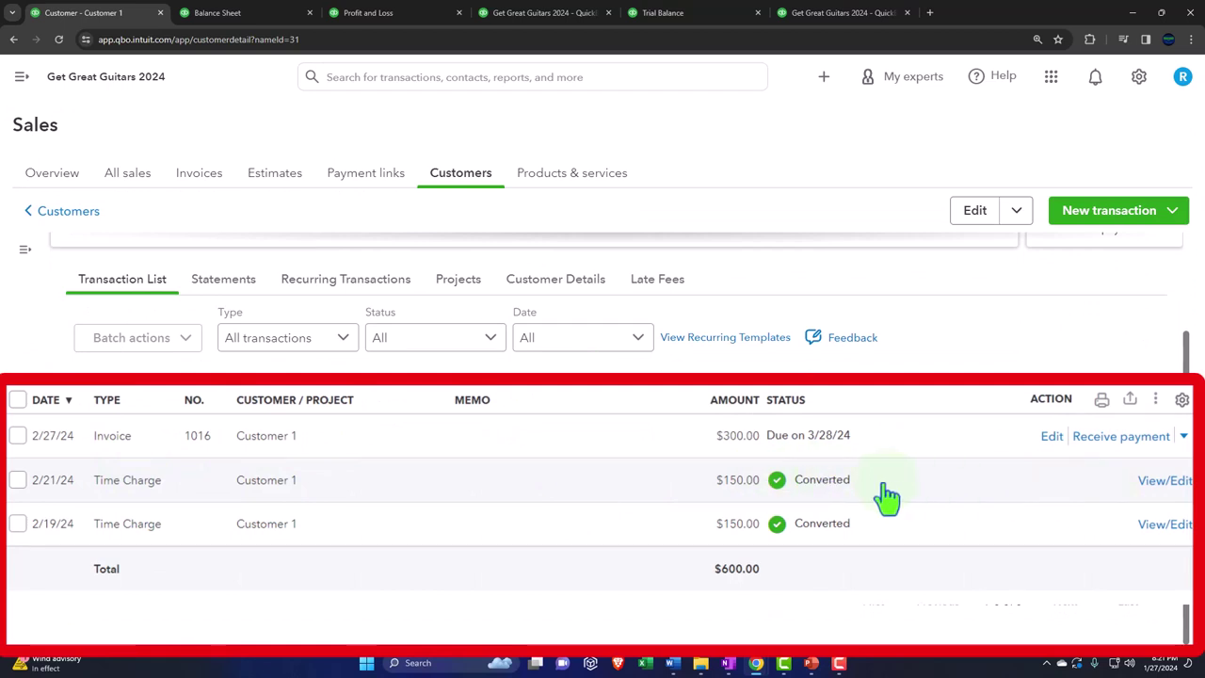
pyautogui.click(1165, 482)
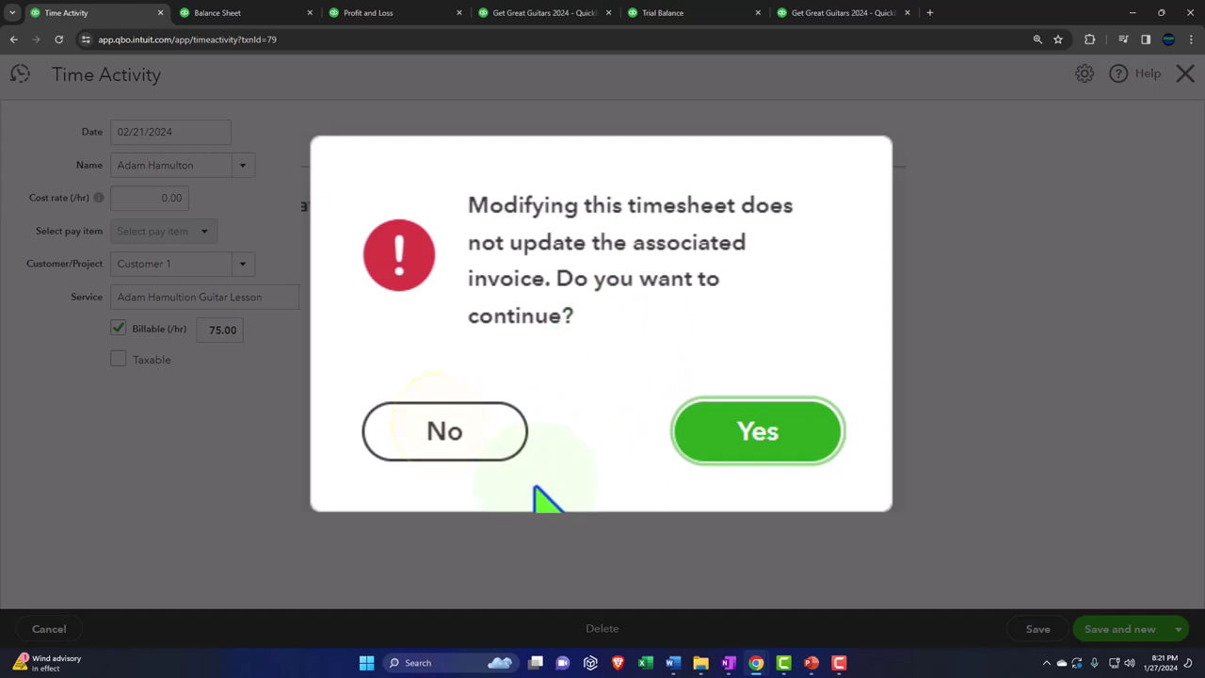
pyautogui.click(530, 402)
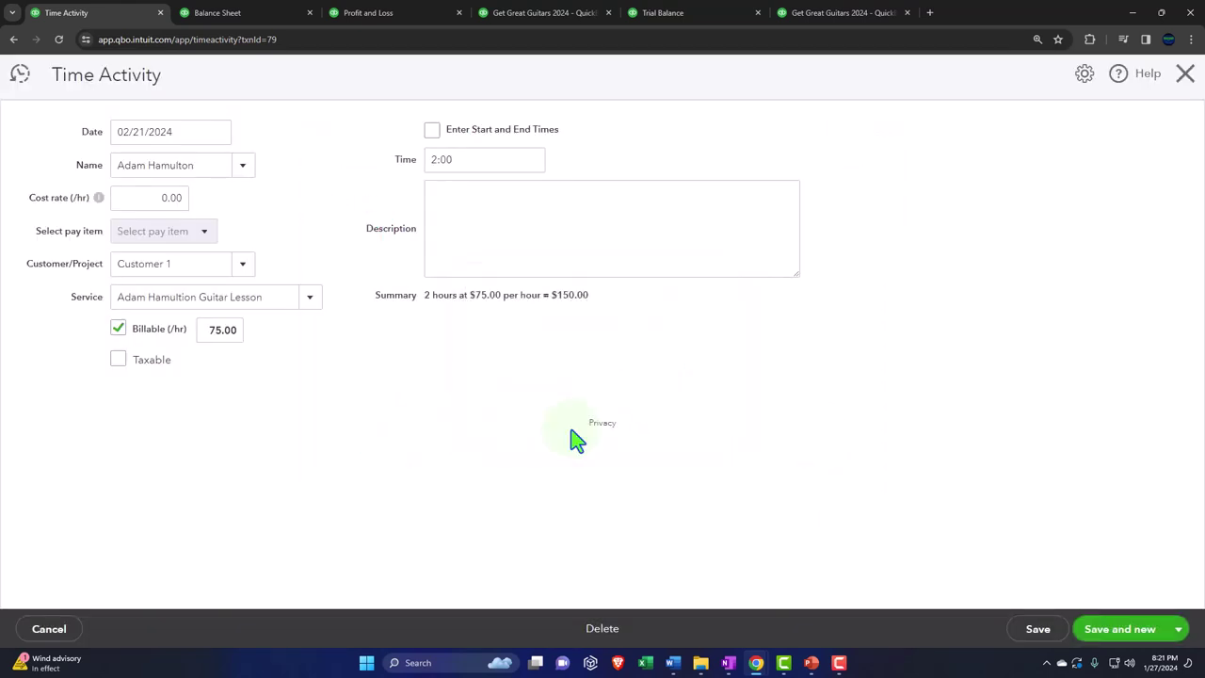
pyautogui.click(1184, 74)
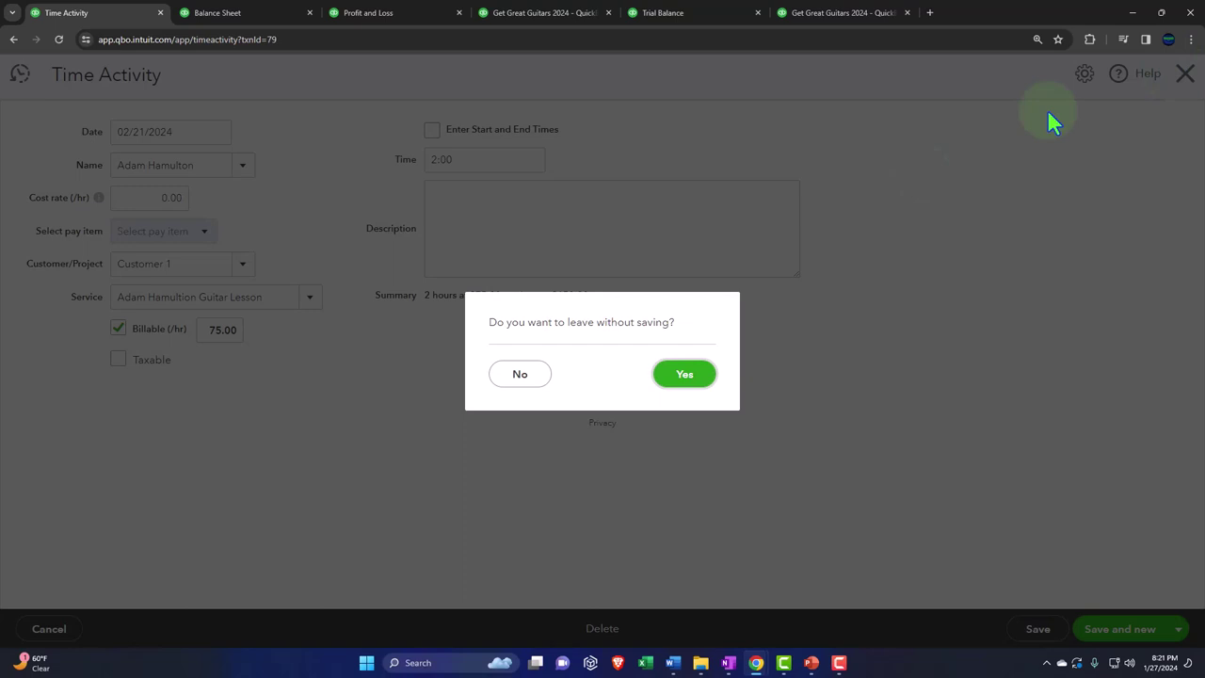
pyautogui.click(677, 386)
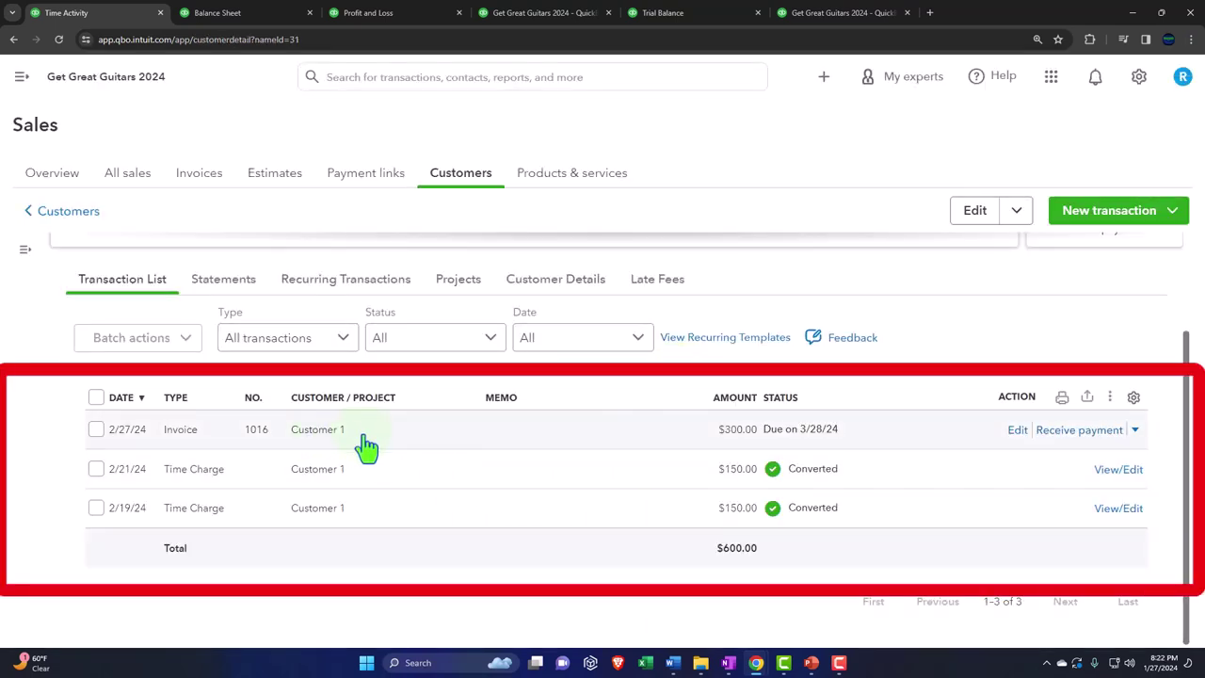
# Open Customer 1's invoice 1016, examine how its service lines link to billable time, and close the invoice
pyautogui.click(366, 447)
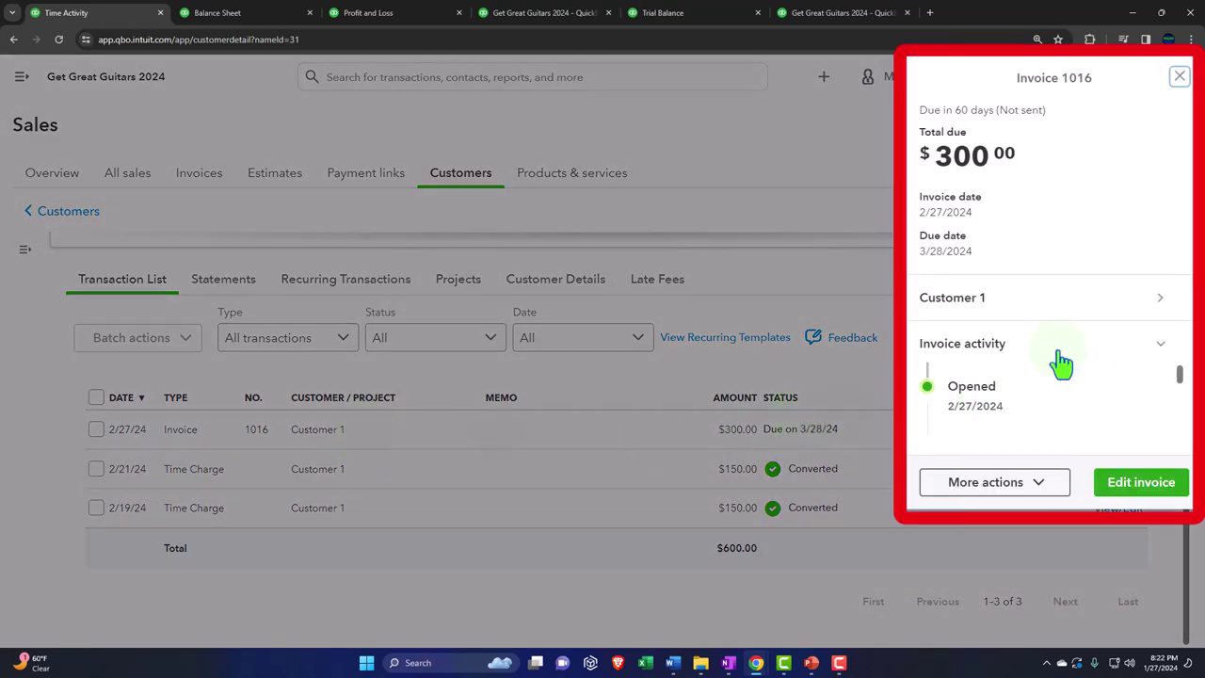
pyautogui.click(1178, 76)
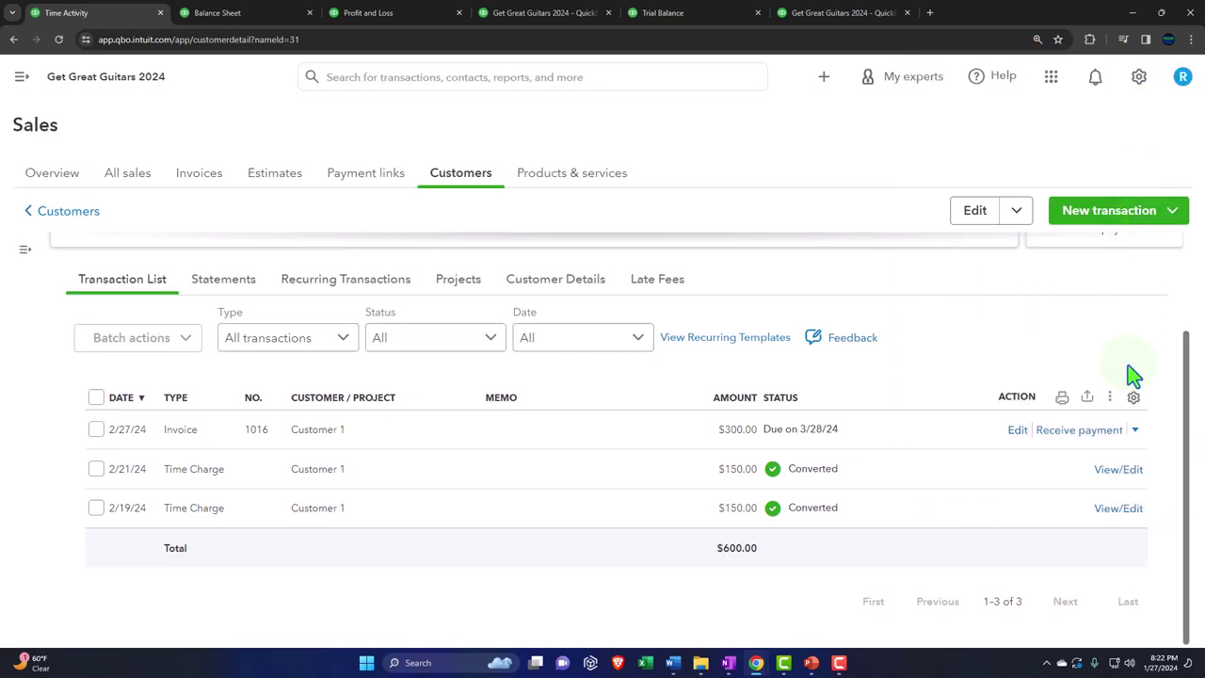
pyautogui.click(1007, 432)
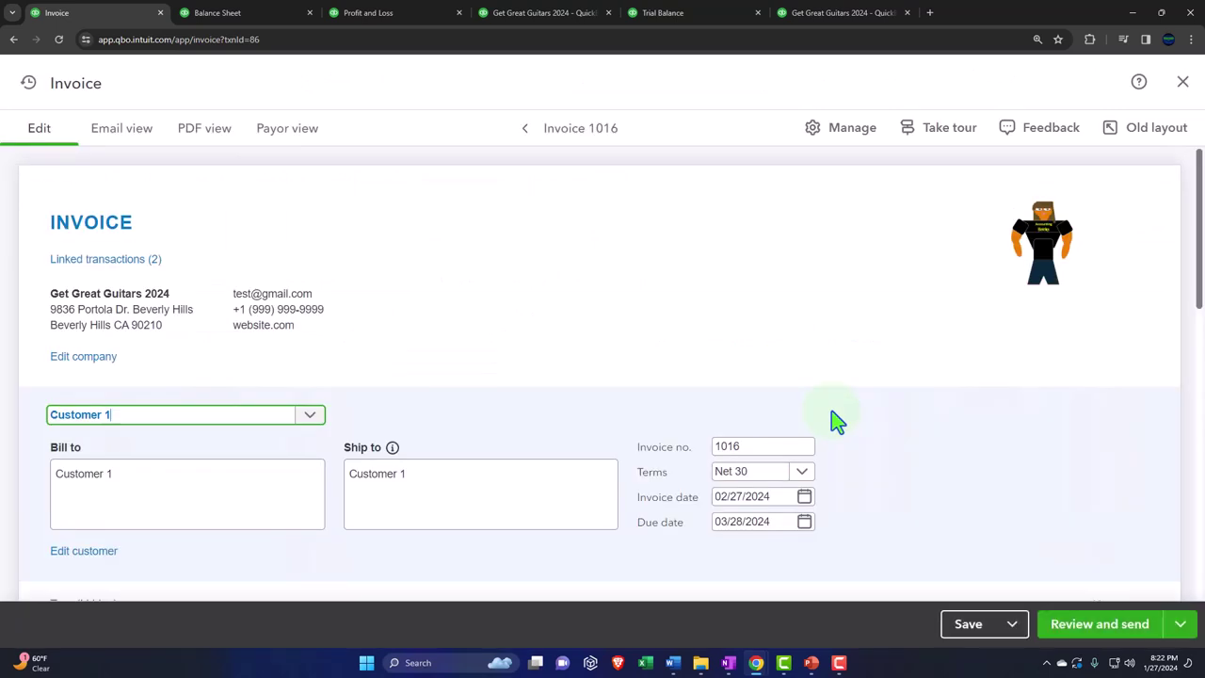
pyautogui.scroll(-1, 831, 413)
pyautogui.scroll(-5, 833, 414)
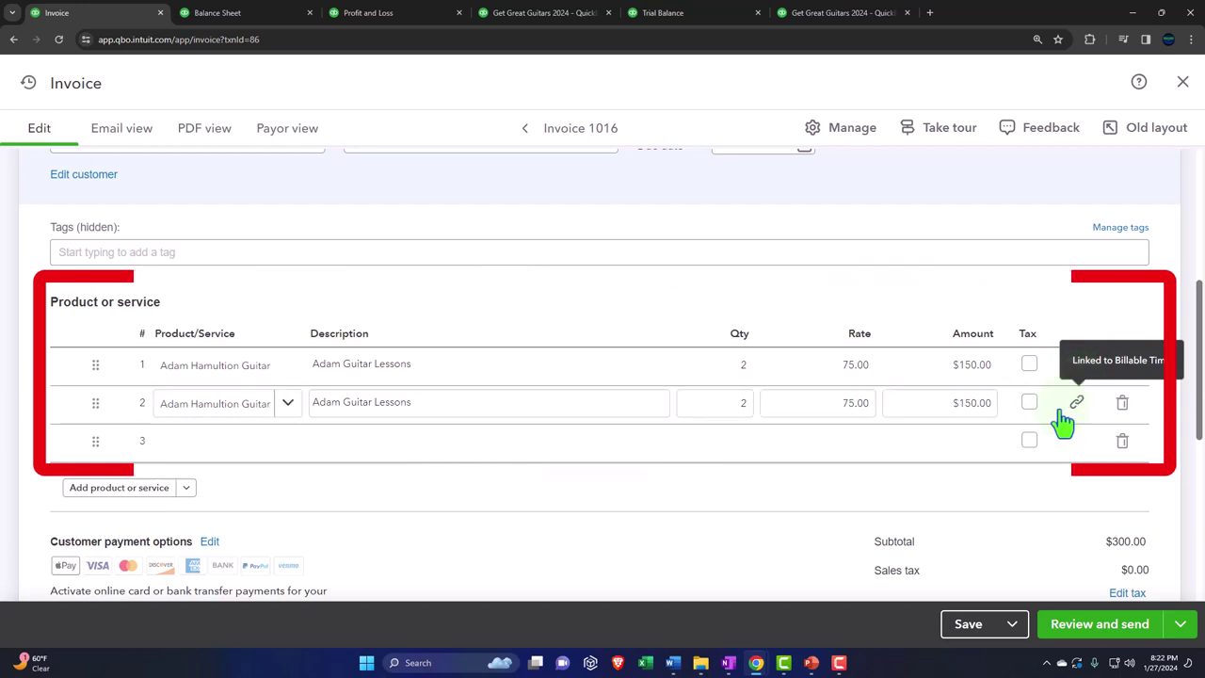
pyautogui.scroll(-1, 1117, 277)
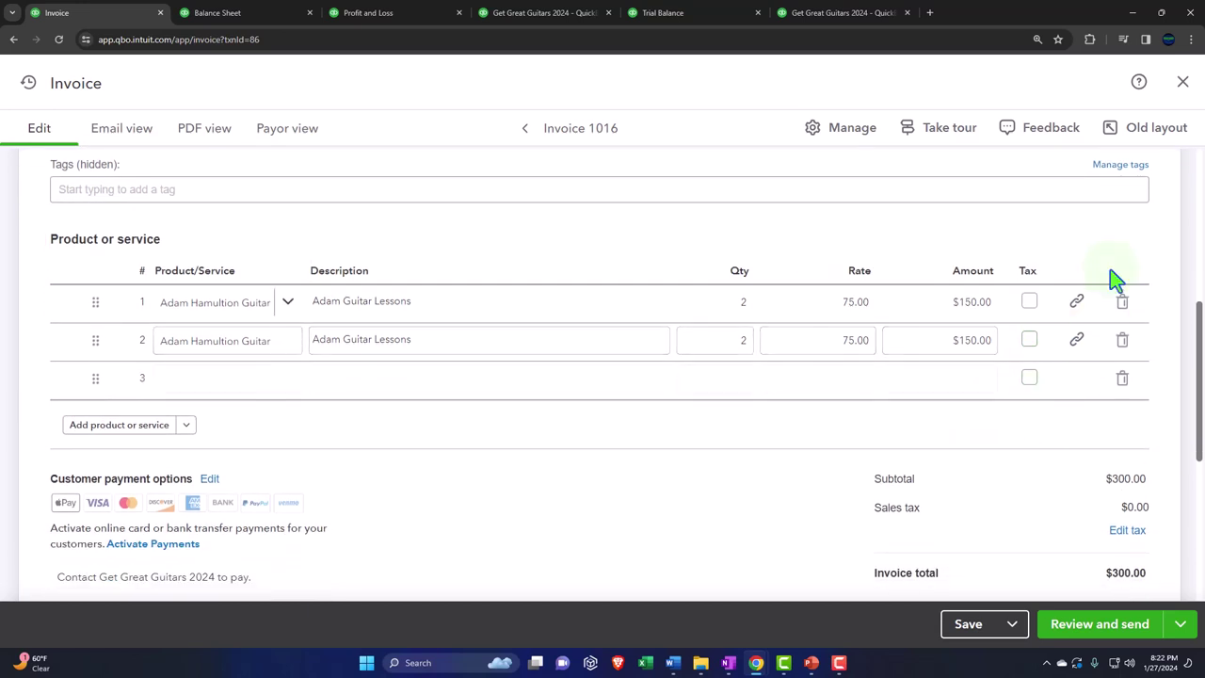
pyautogui.click(1182, 83)
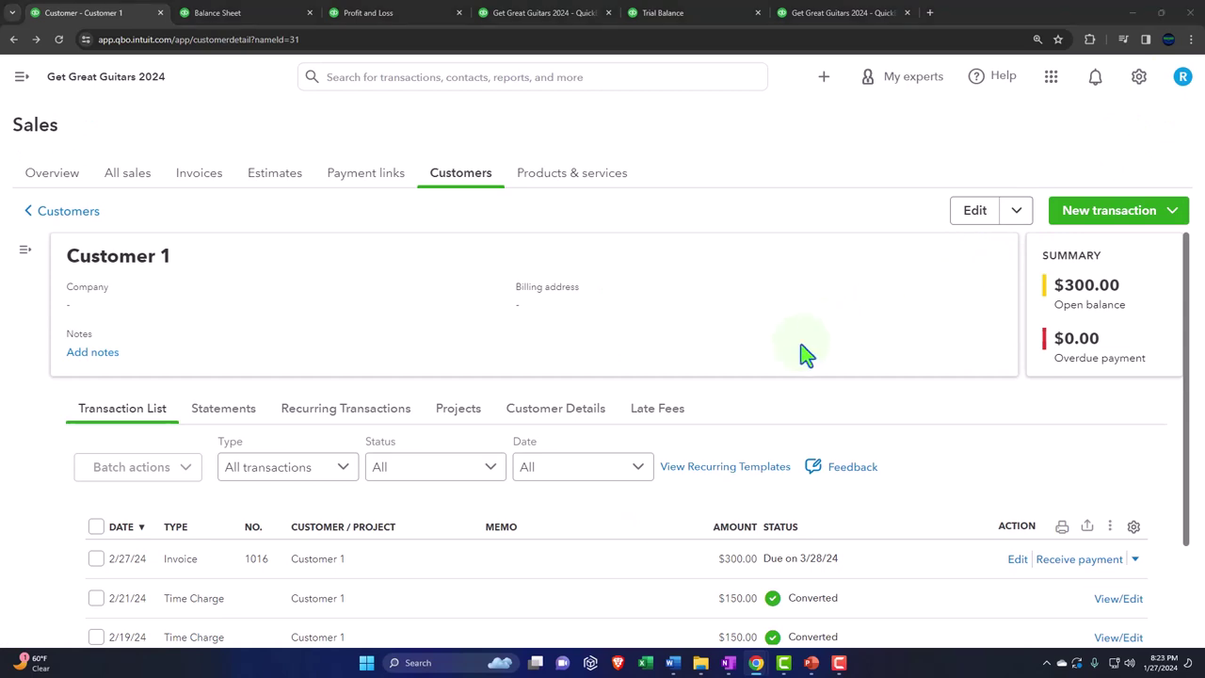
# Start receiving a payment against Customer 1's invoice 1016 and set the payment method to Cash
pyautogui.scroll(-1, 535, 500)
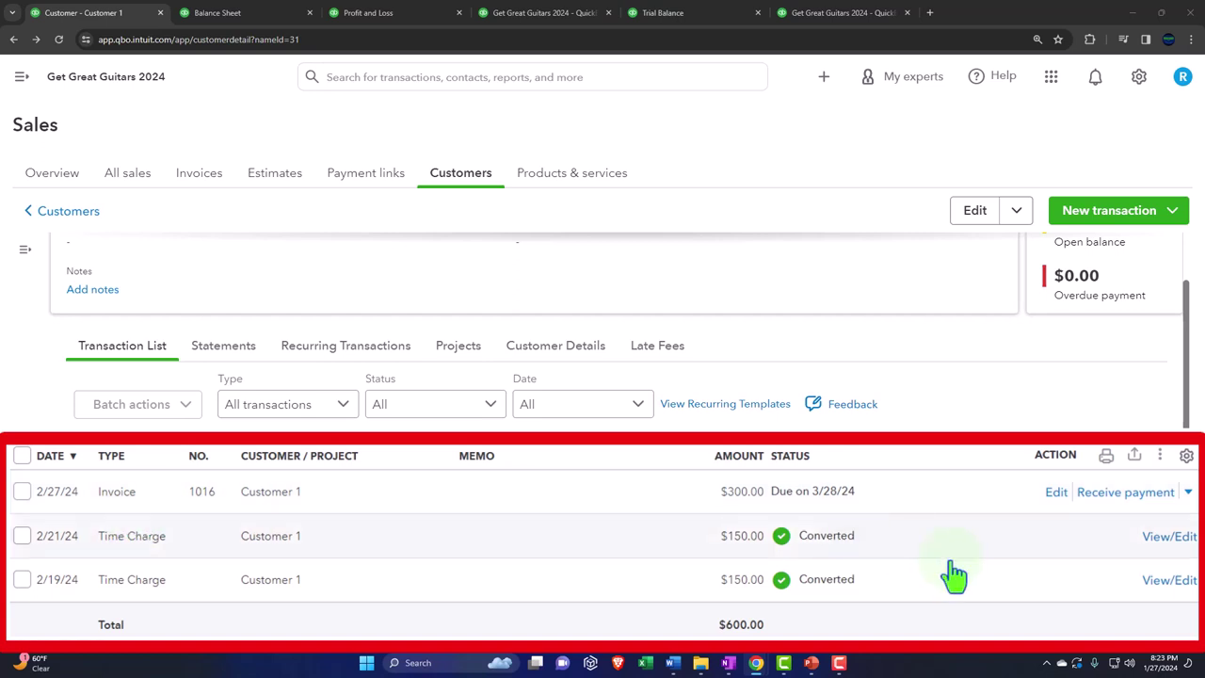
pyautogui.click(1095, 509)
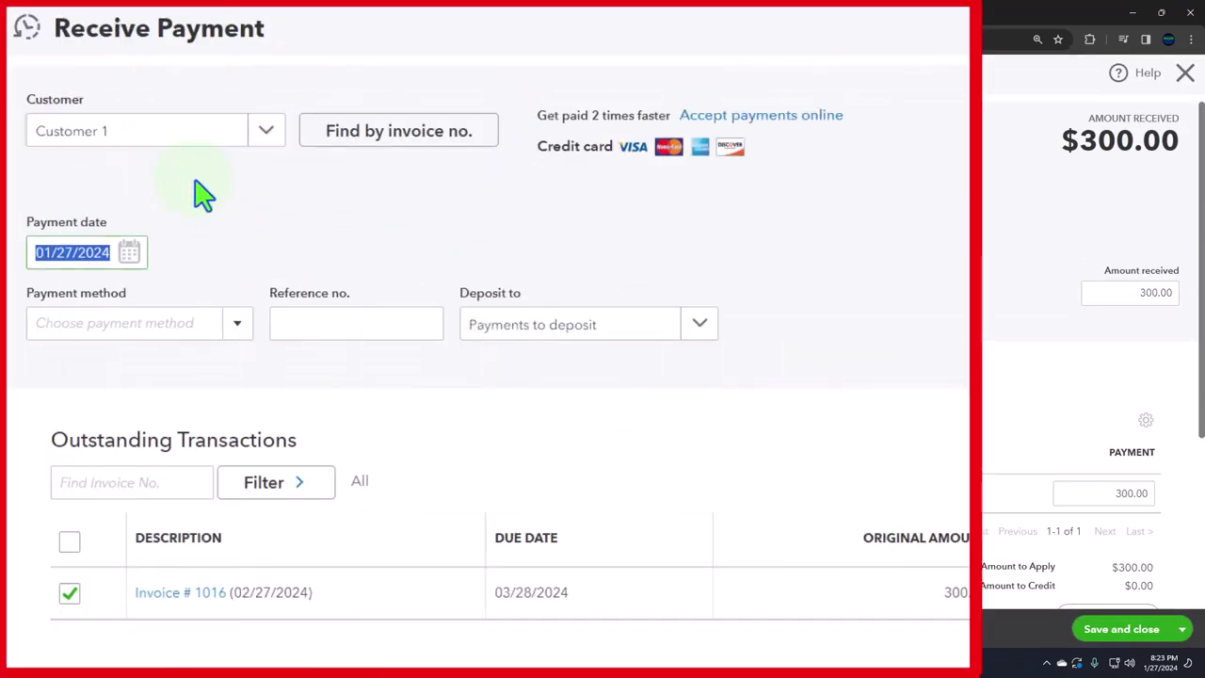
pyautogui.press('Tab')
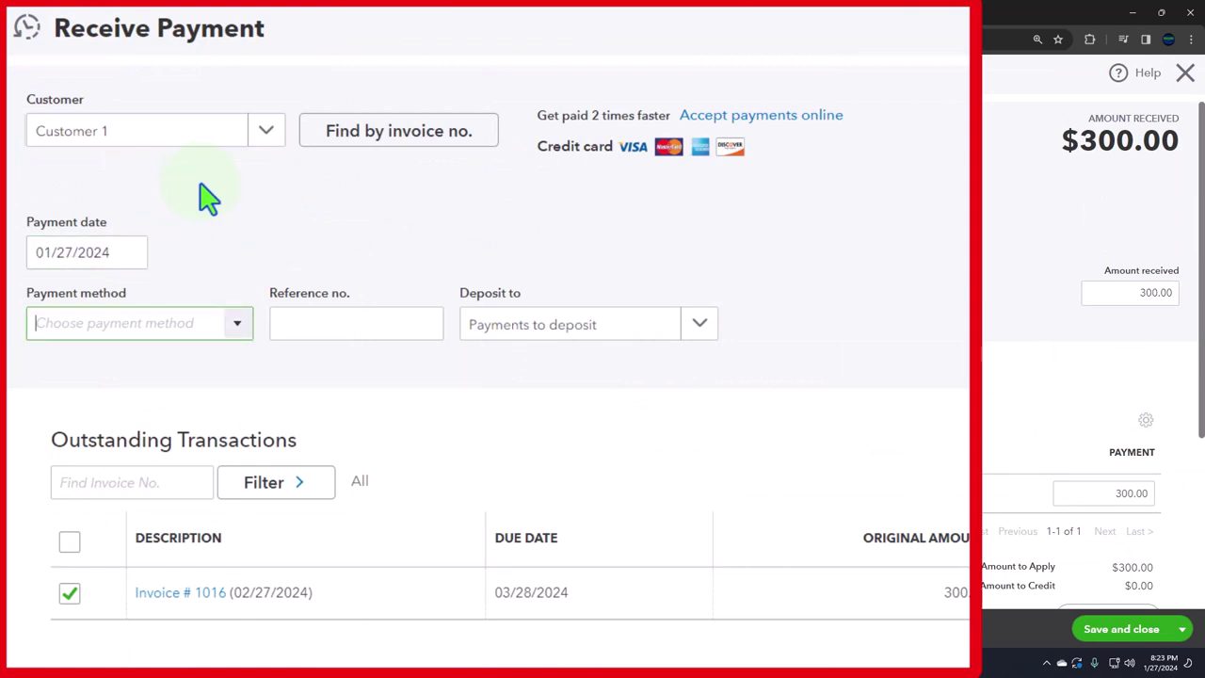
pyautogui.write('cah')
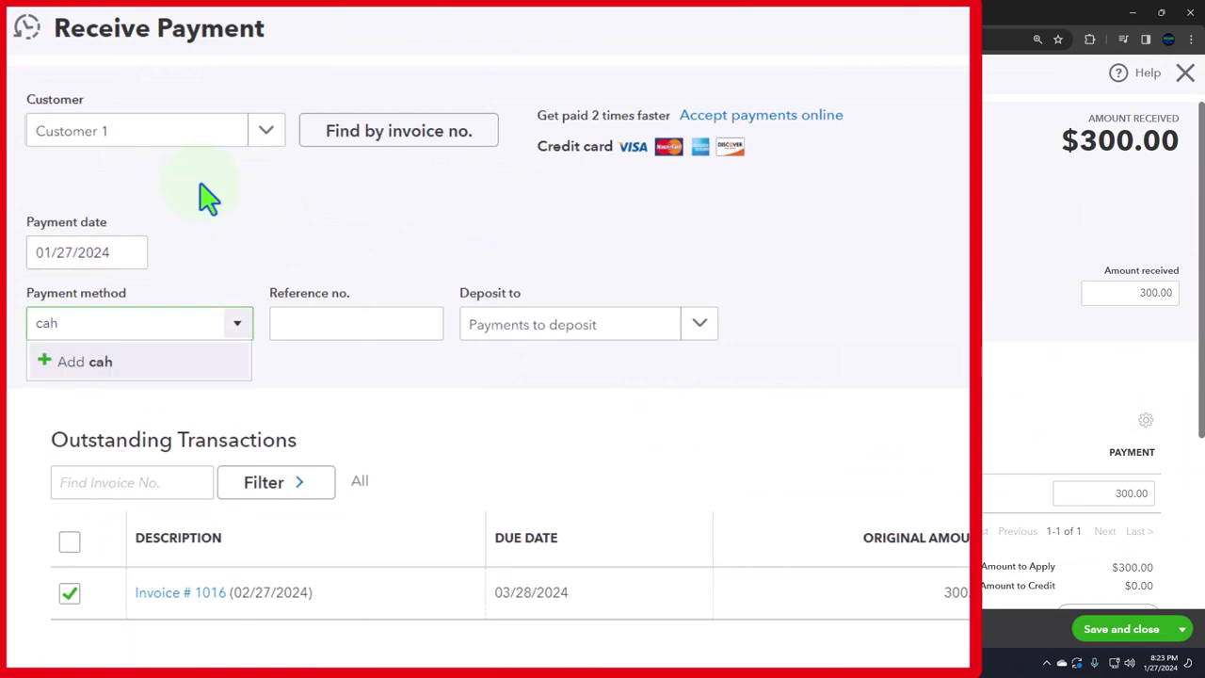
pyautogui.press('BackSpace')
pyautogui.press('BackSpace')
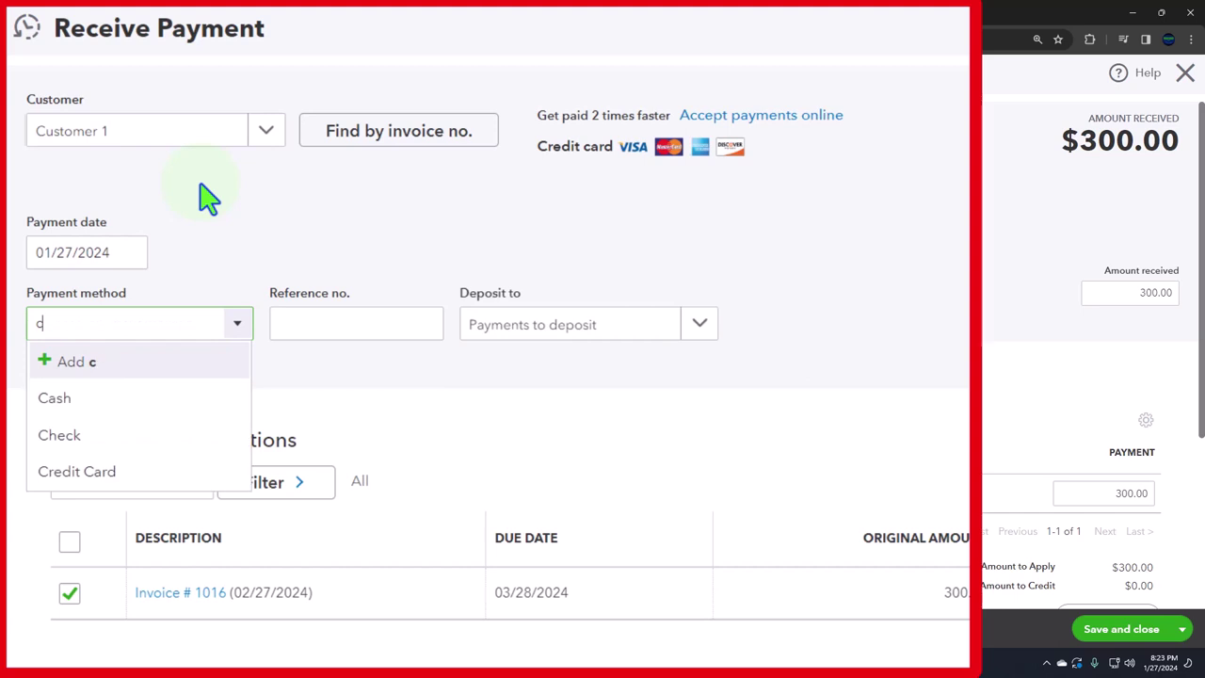
pyautogui.press('Down')
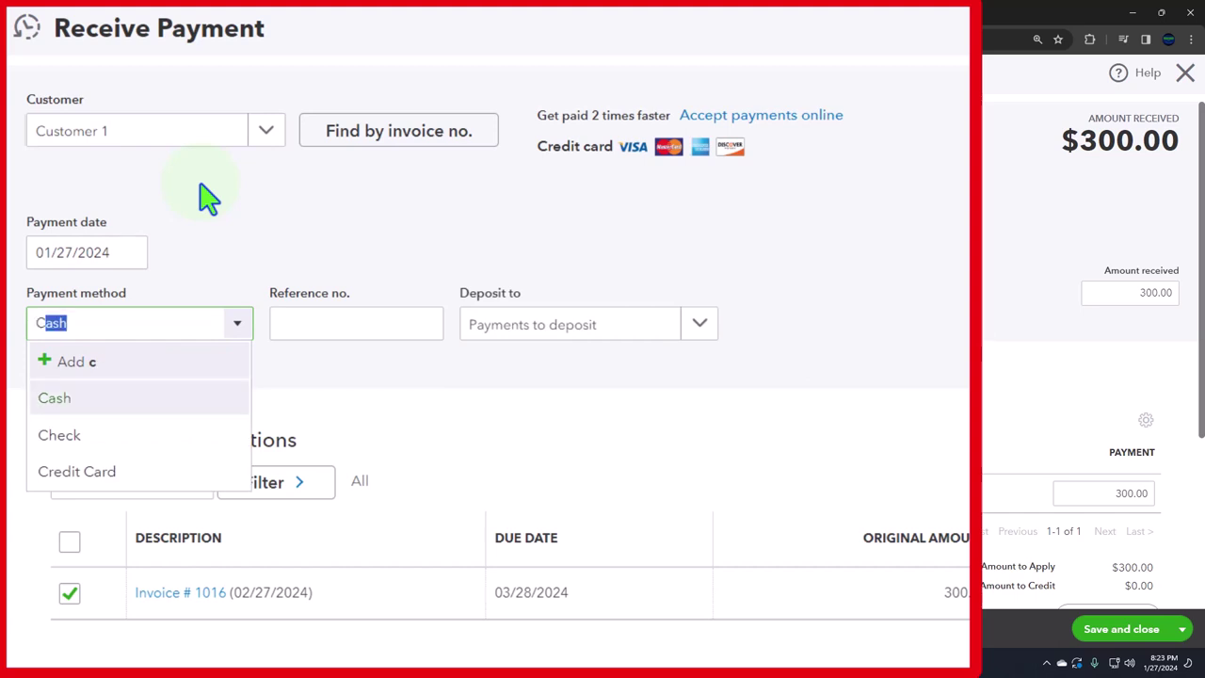
pyautogui.press('Tab')
pyautogui.press('Tab')
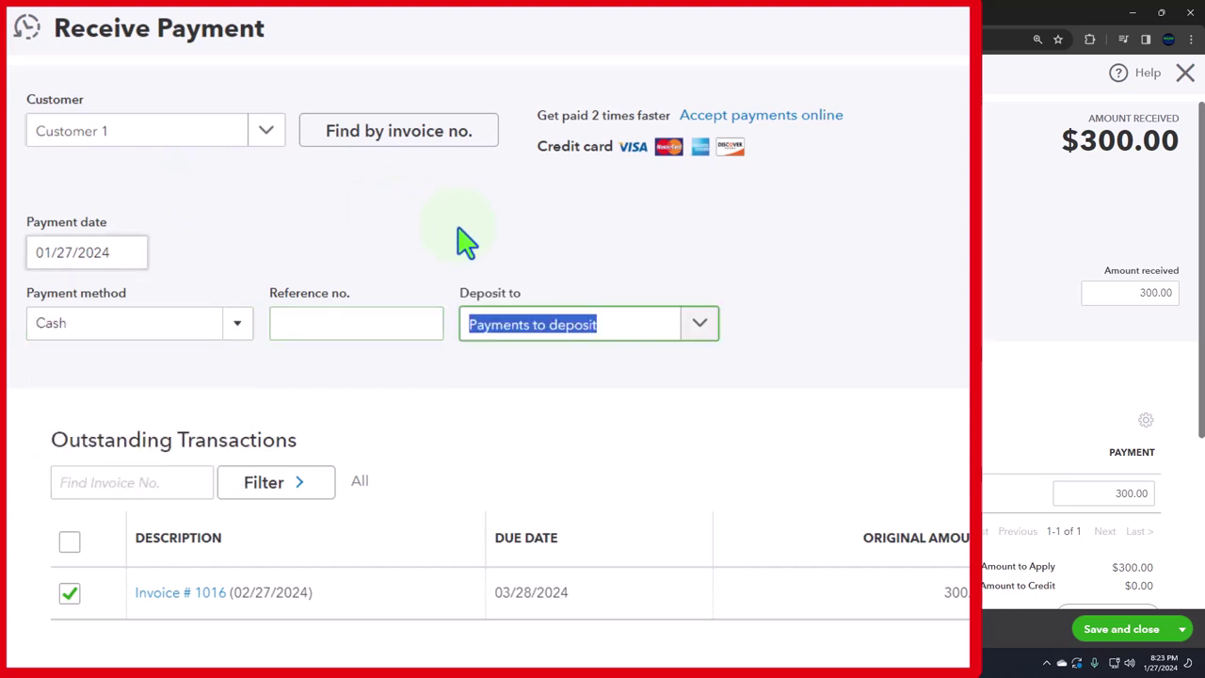
# Review the accounts available for depositing the payment, leaving Payments to deposit selected
pyautogui.click(701, 324)
pyautogui.click(700, 325)
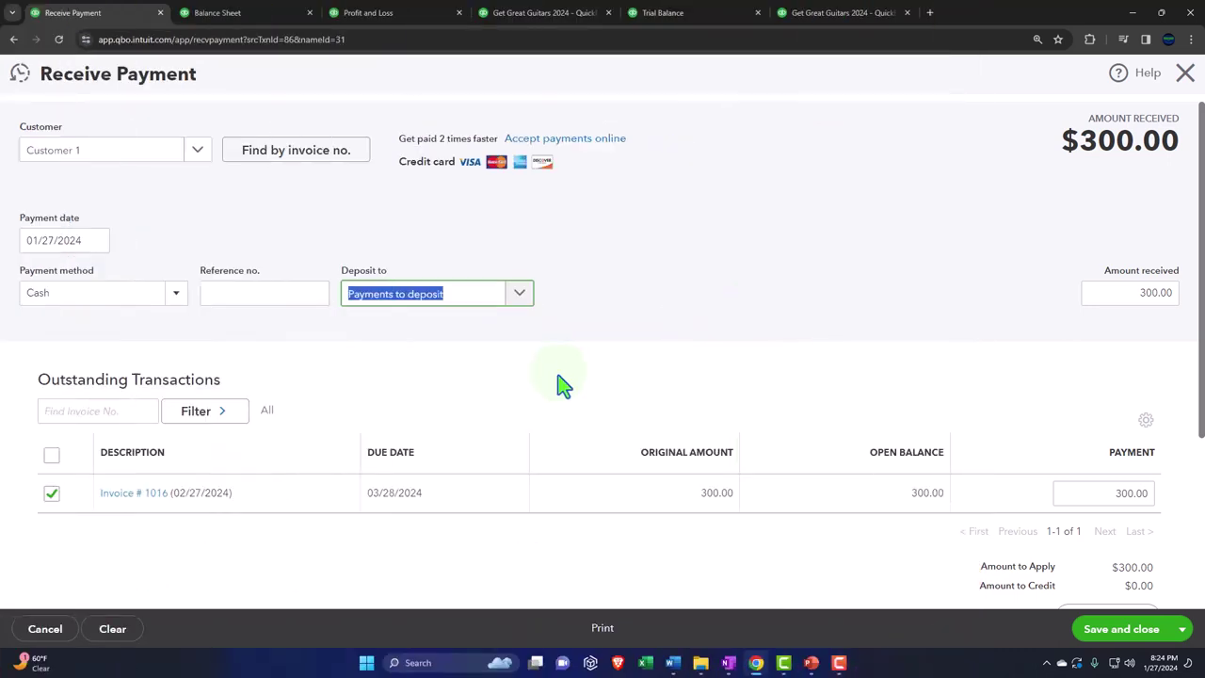
pyautogui.scroll(-2, 562, 384)
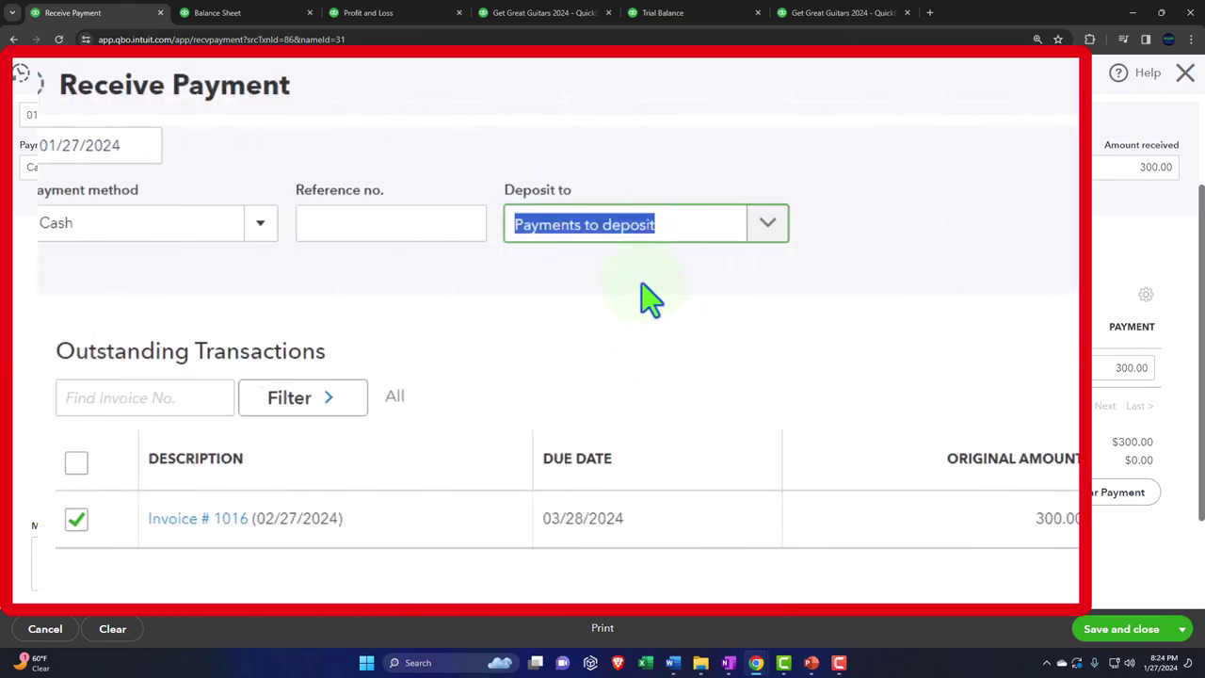
pyautogui.click(767, 225)
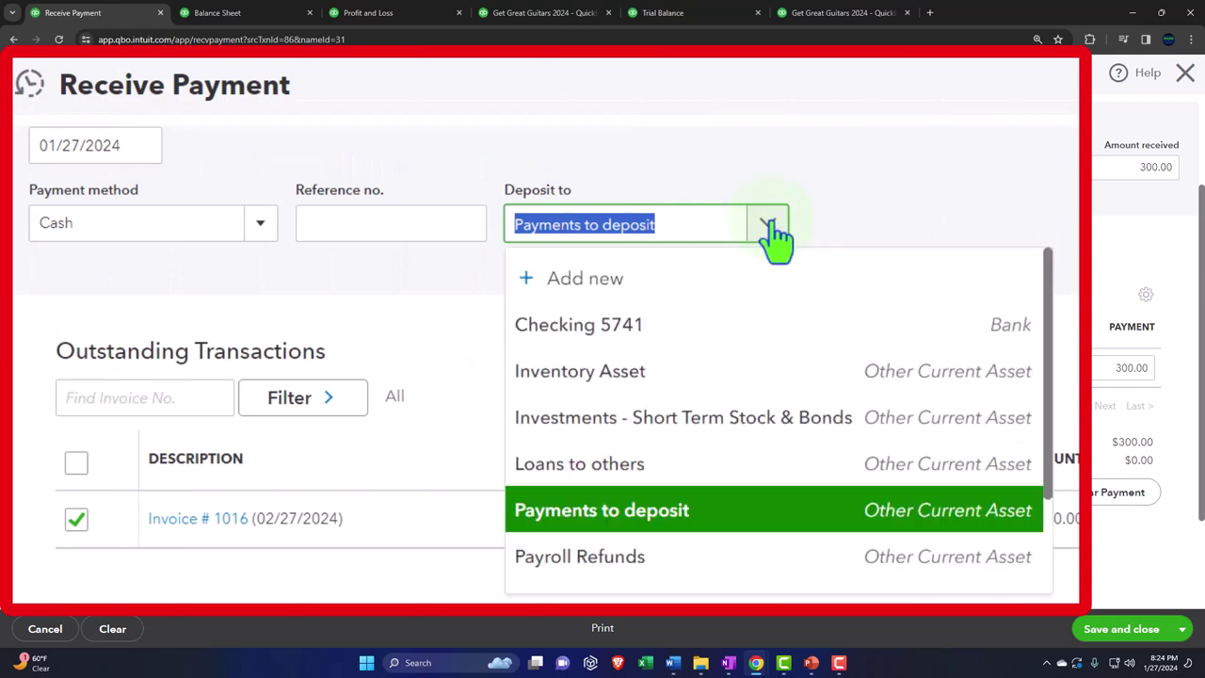
pyautogui.click(767, 226)
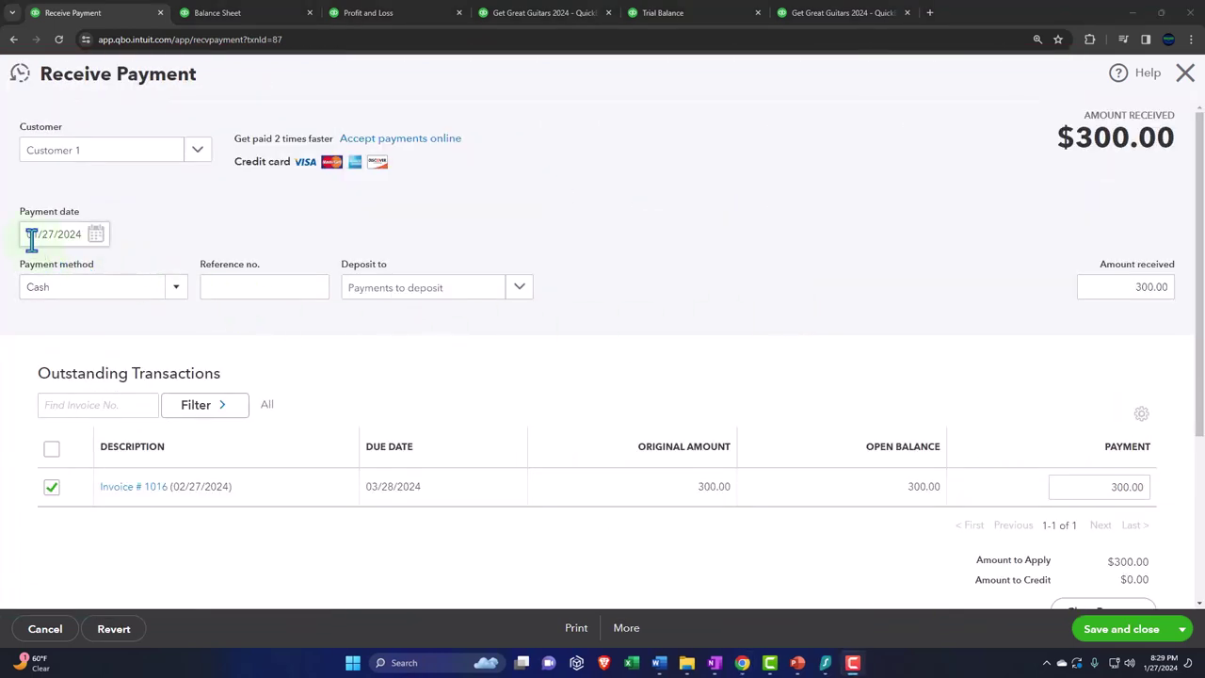
# Set Customer 1's payment date to 02/27/2024, then save and close the payment, confirming the change to the linked transaction
pyautogui.click(31, 235)
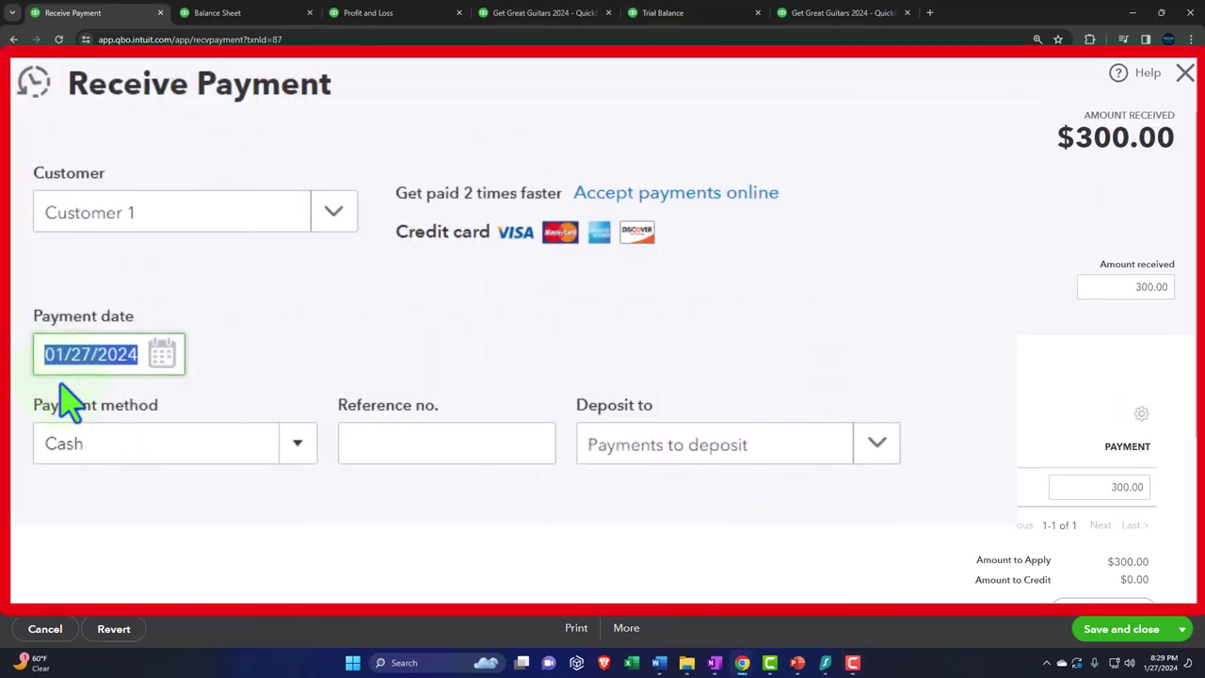
pyautogui.press('Home')
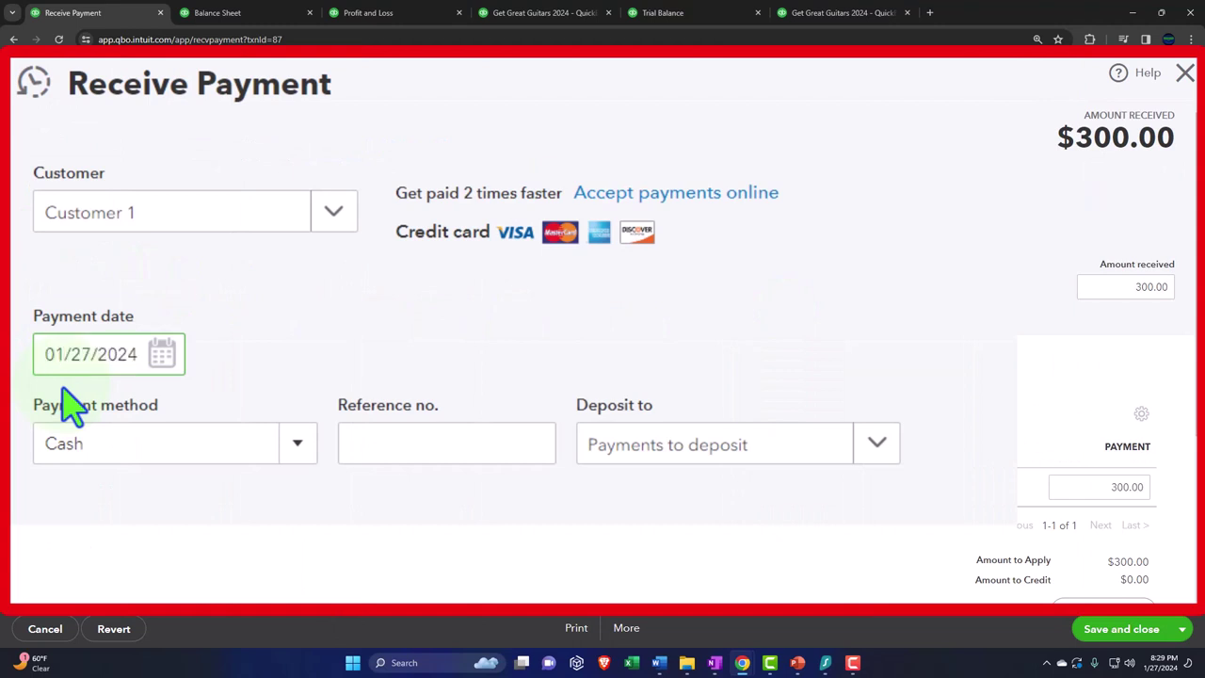
pyautogui.press('Right')
pyautogui.press('Delete')
pyautogui.write('2')
pyautogui.press('Tab')
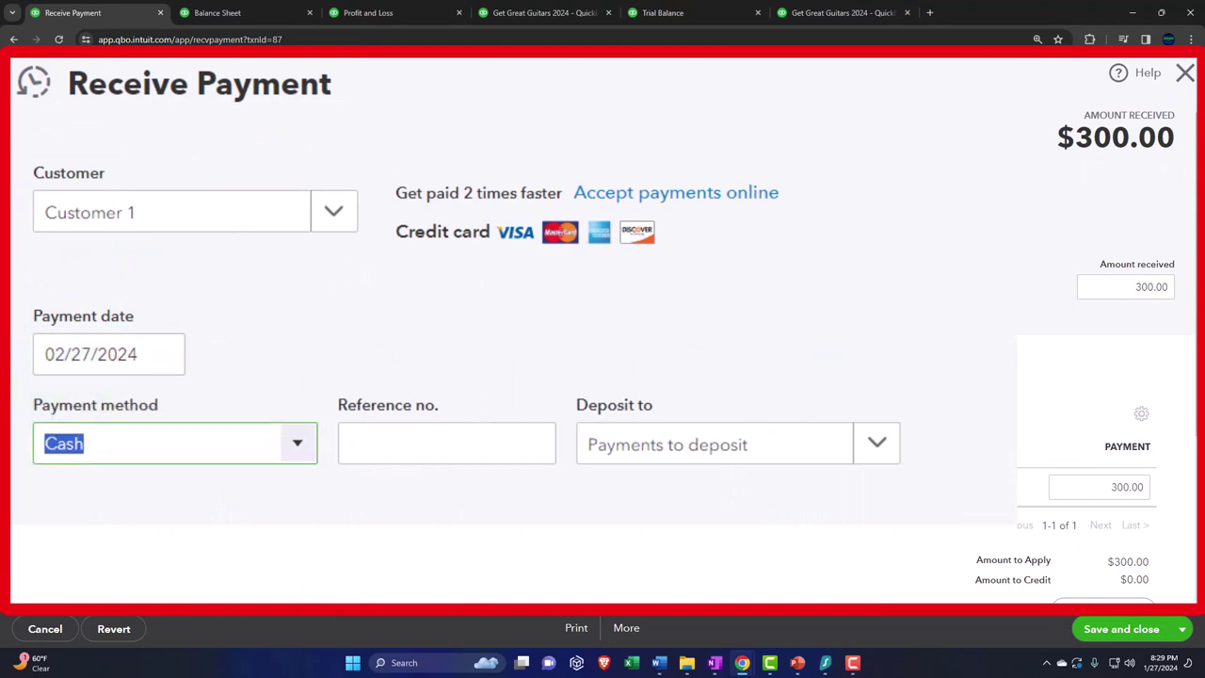
pyautogui.press('Tab')
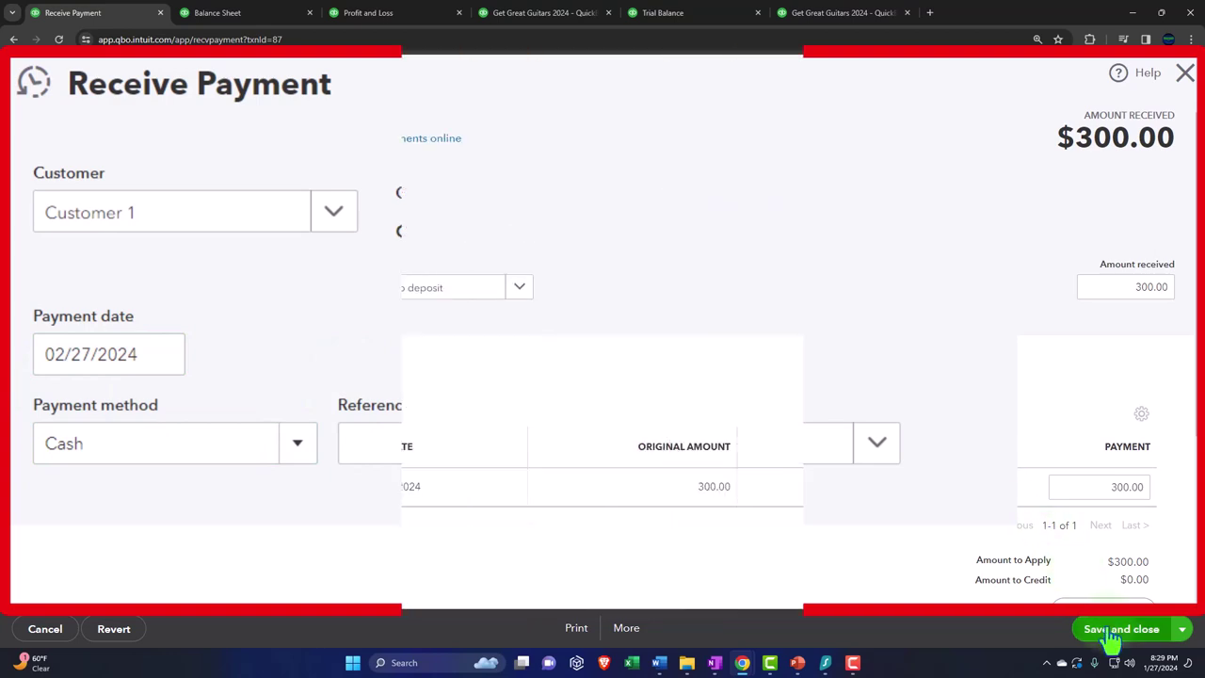
pyautogui.click(1092, 629)
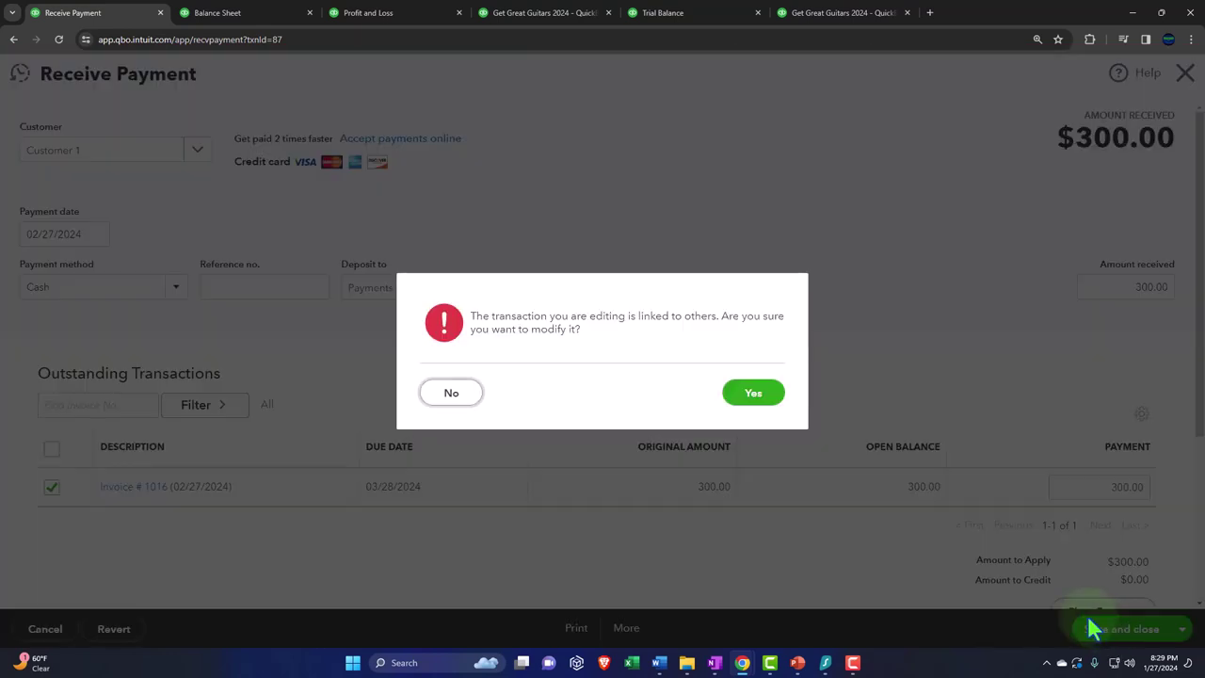
pyautogui.click(763, 395)
# Open the transaction detail behind February's Accounts Receivable in the Balance Sheet report and widen the Name column
pyautogui.click(216, 19)
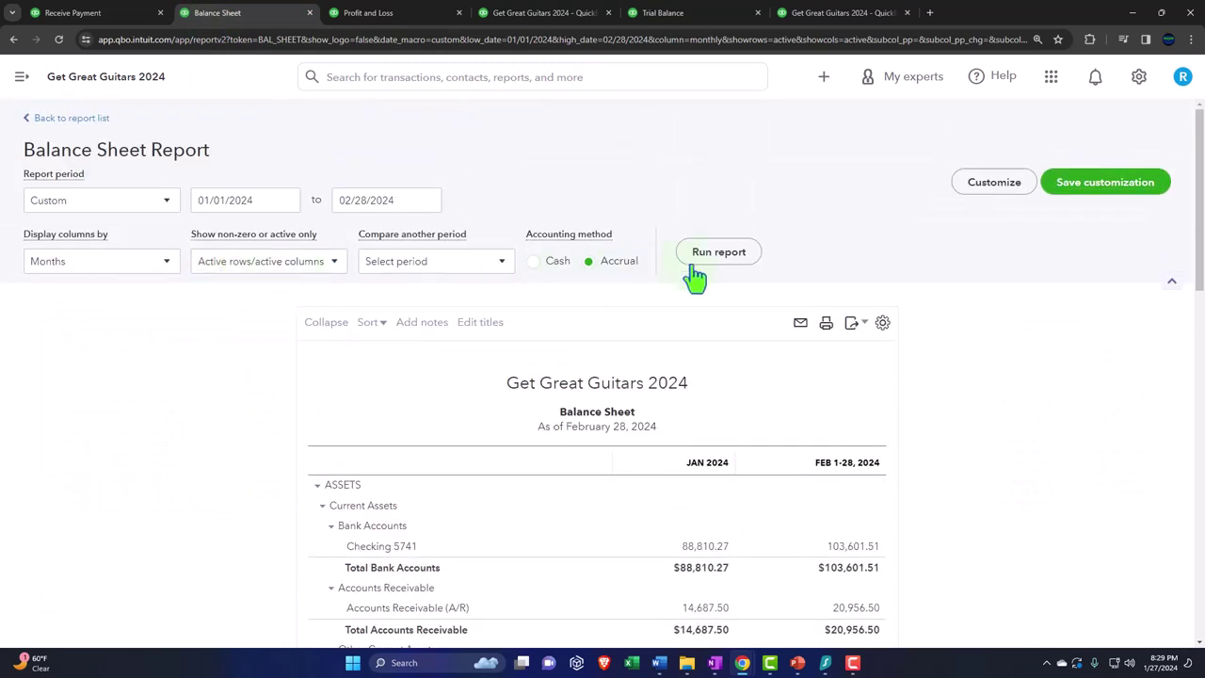
pyautogui.scroll(-2, 701, 270)
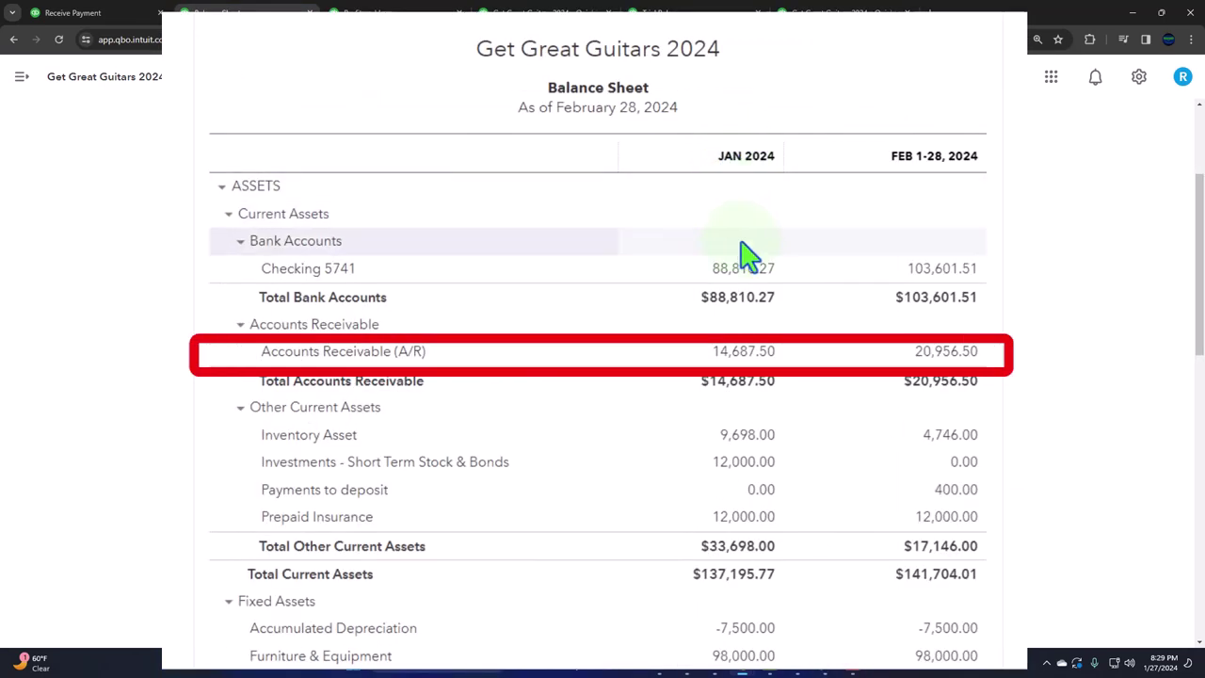
pyautogui.click(934, 365)
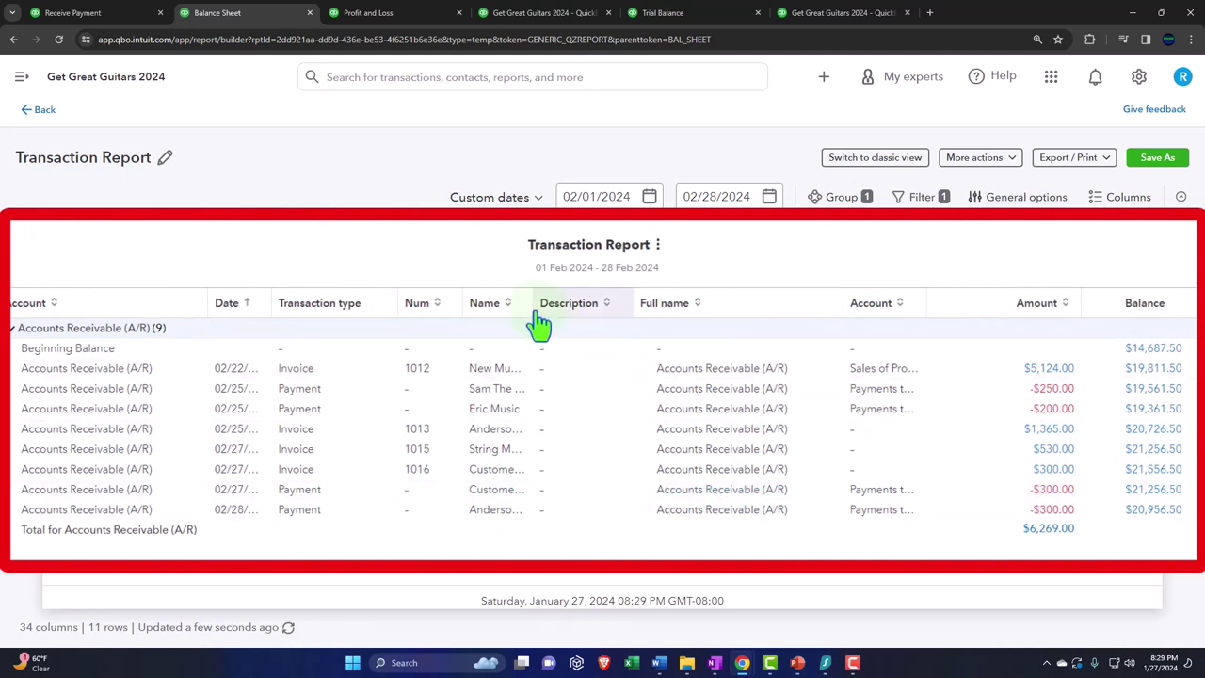
pyautogui.moveTo(529, 303); pyautogui.dragTo(582, 304)
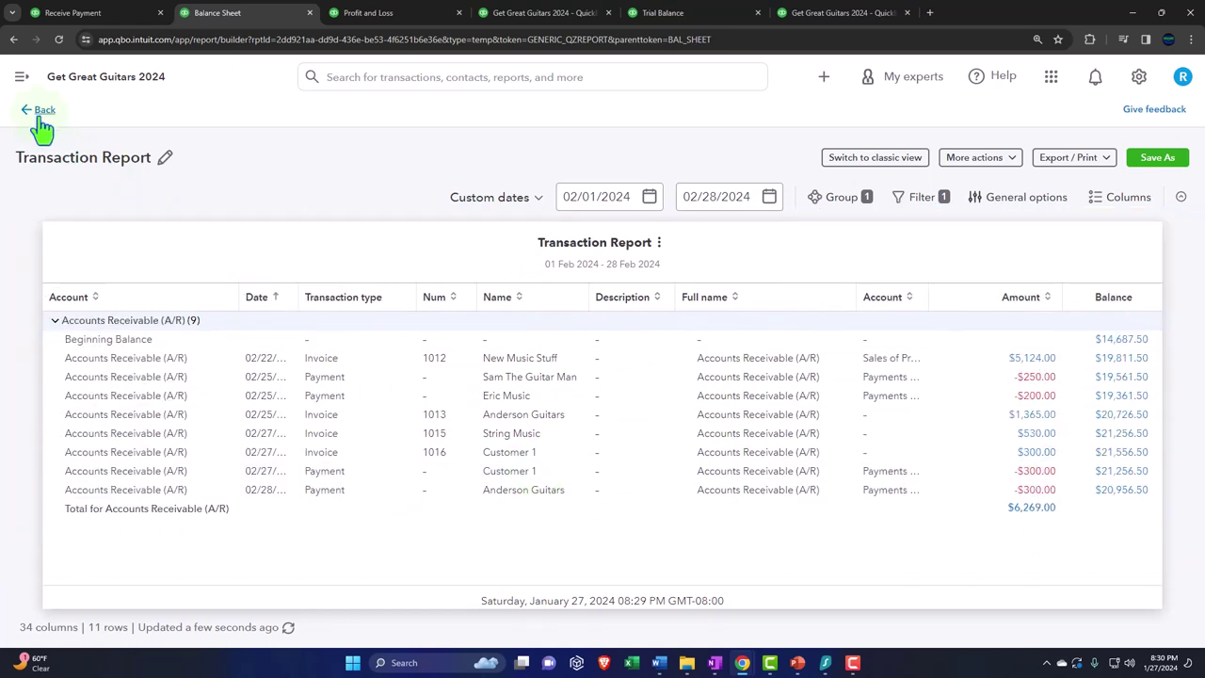
# Examine the transaction detail behind February's Payments to deposit in the Balance Sheet, then return to the report
pyautogui.click(42, 118)
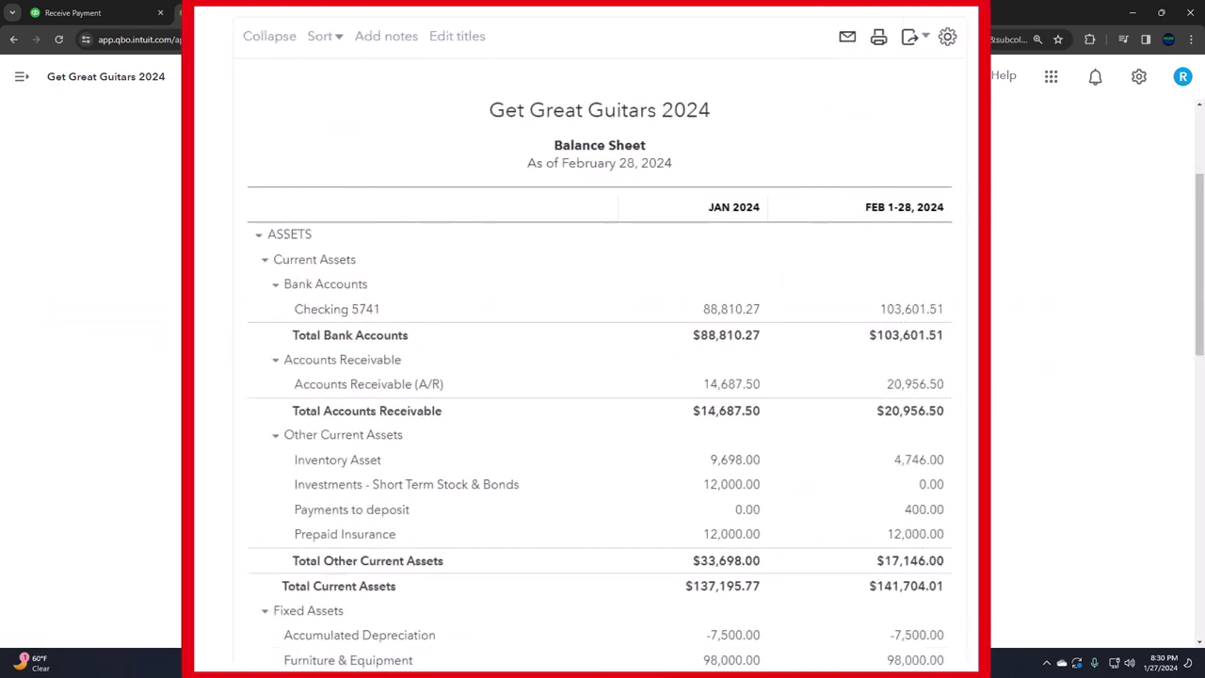
pyautogui.scroll(-1, 600, 376)
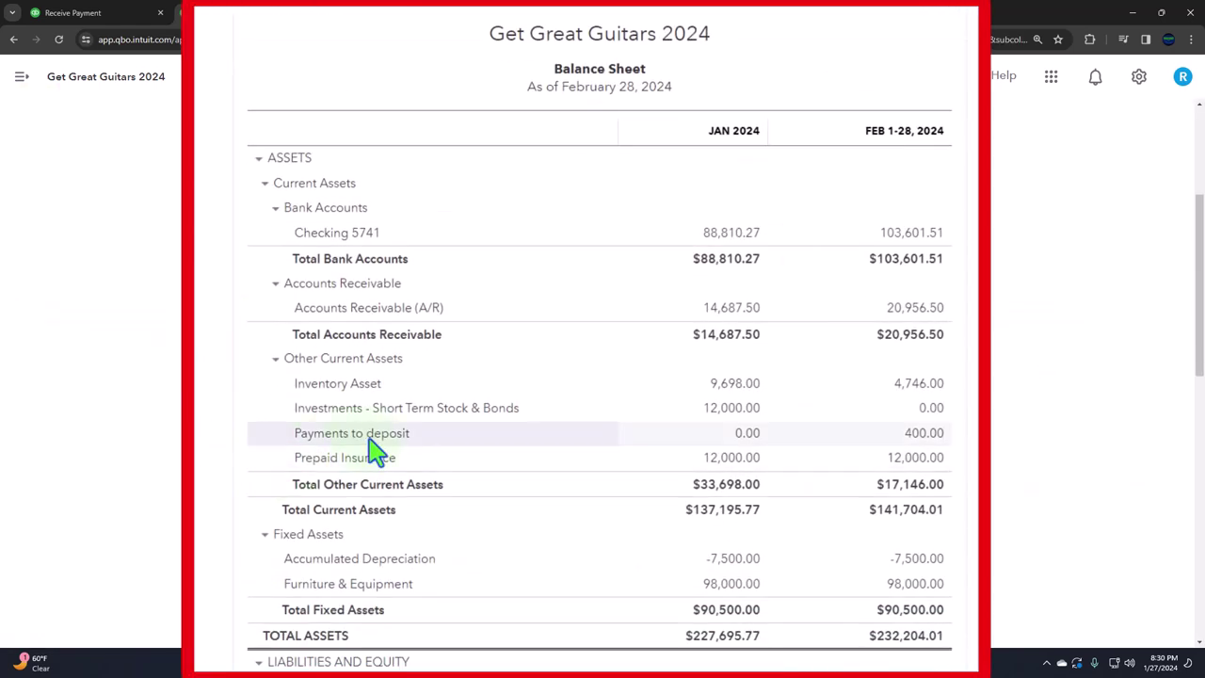
pyautogui.click(920, 437)
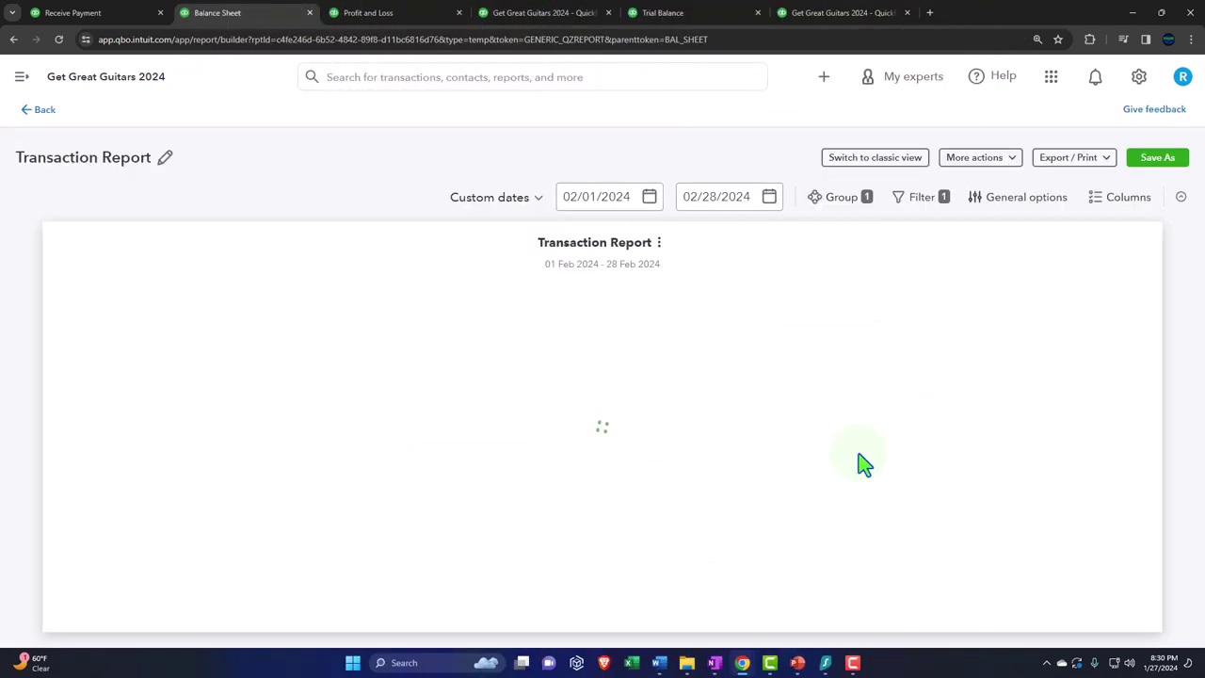
pyautogui.scroll(-1, 1055, 578)
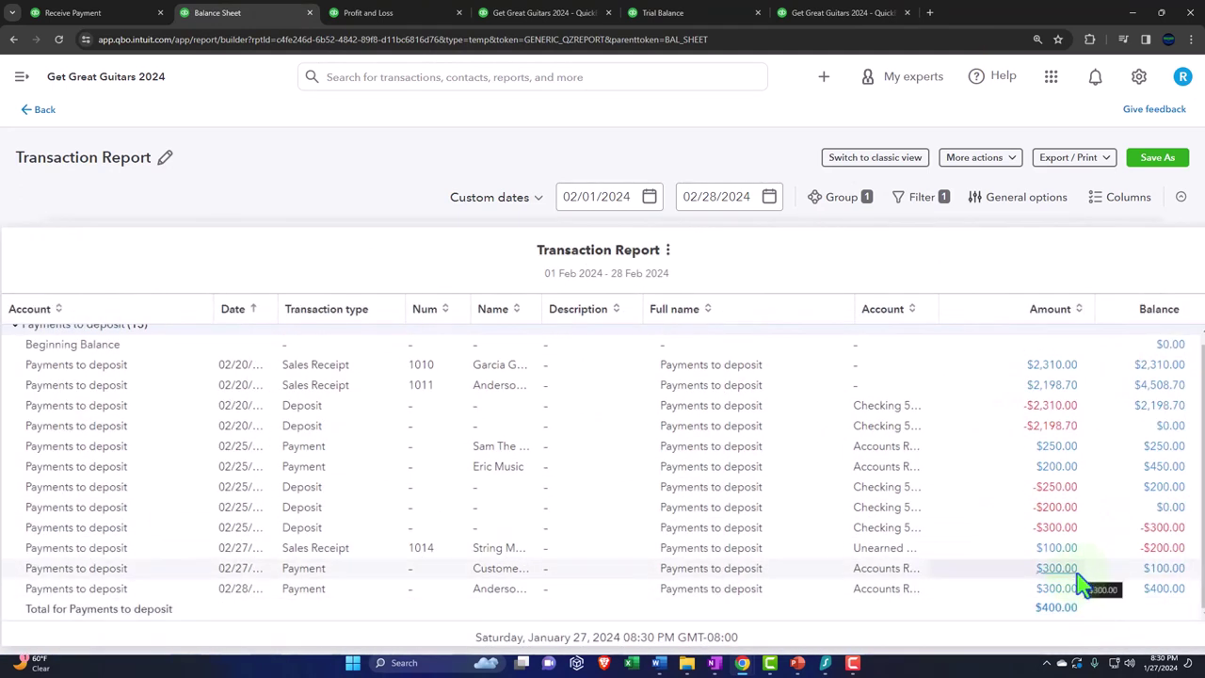
pyautogui.click(44, 111)
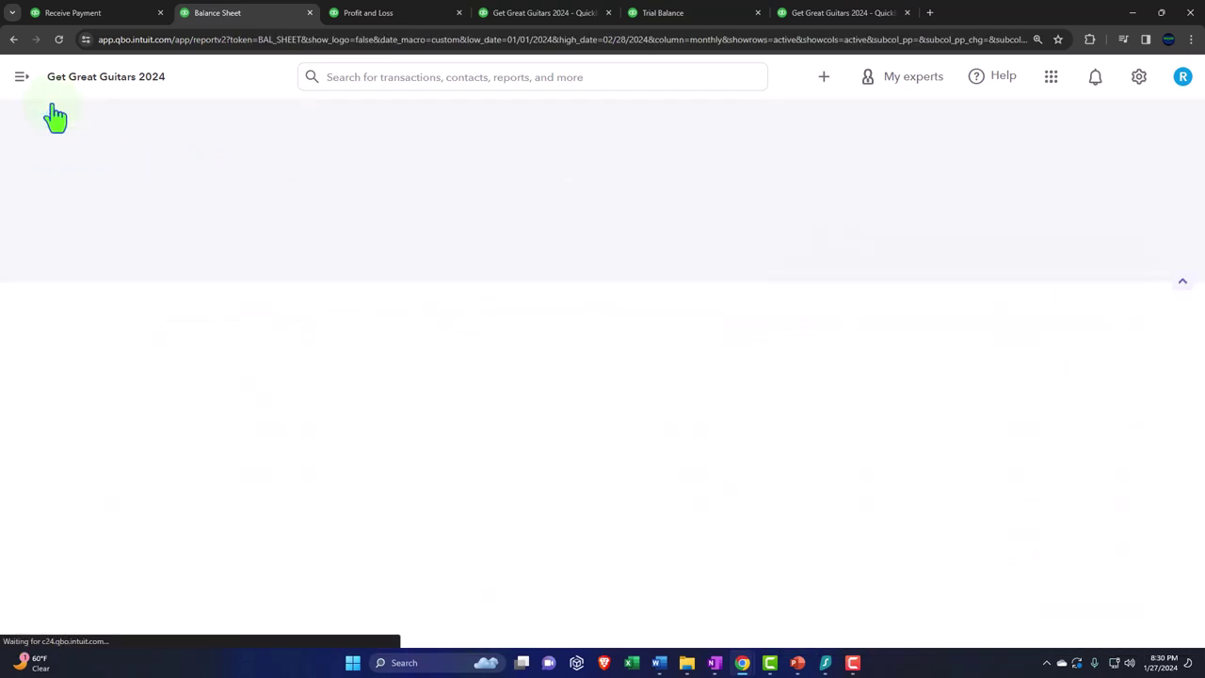
# Open Customer 1's record from the customer list and display its transactions
pyautogui.click(36, 39)
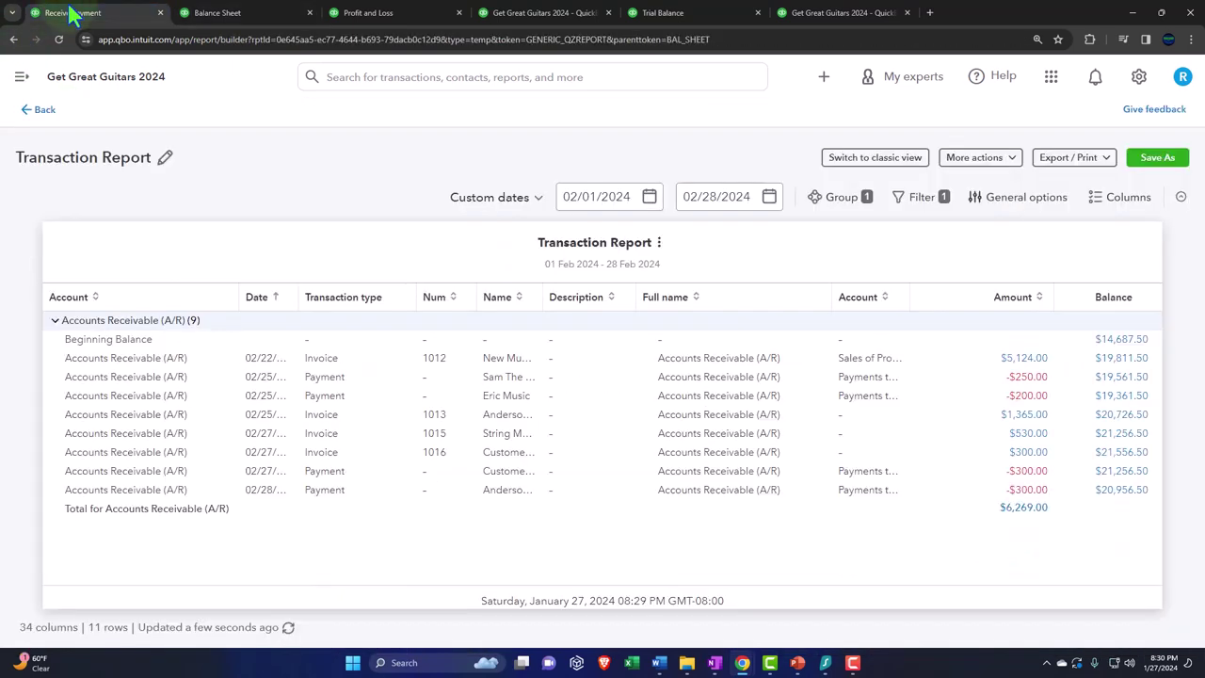
pyautogui.click(21, 76)
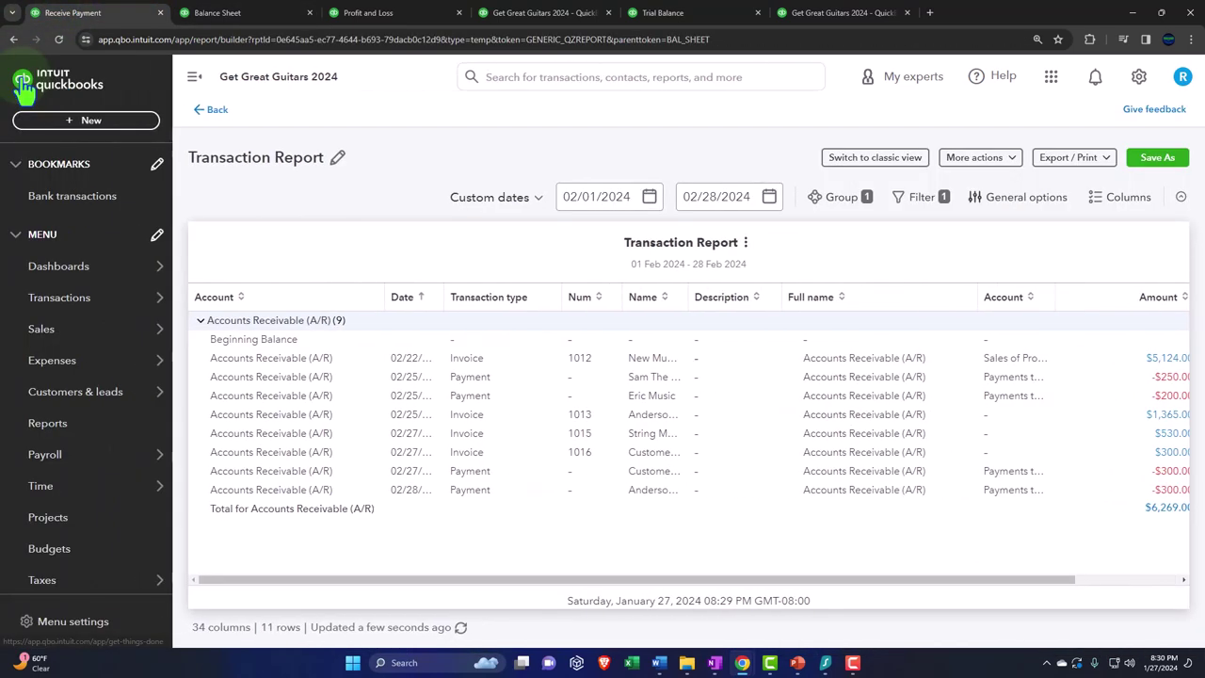
pyautogui.click(93, 285)
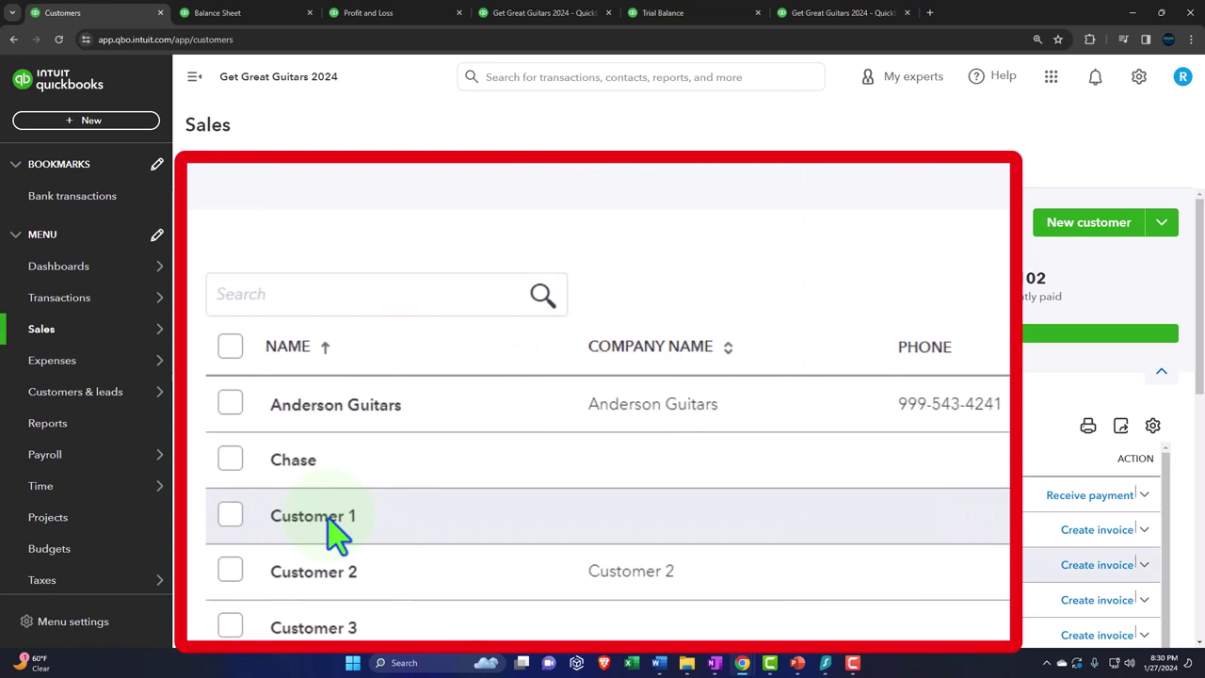
pyautogui.click(273, 564)
pyautogui.click(194, 77)
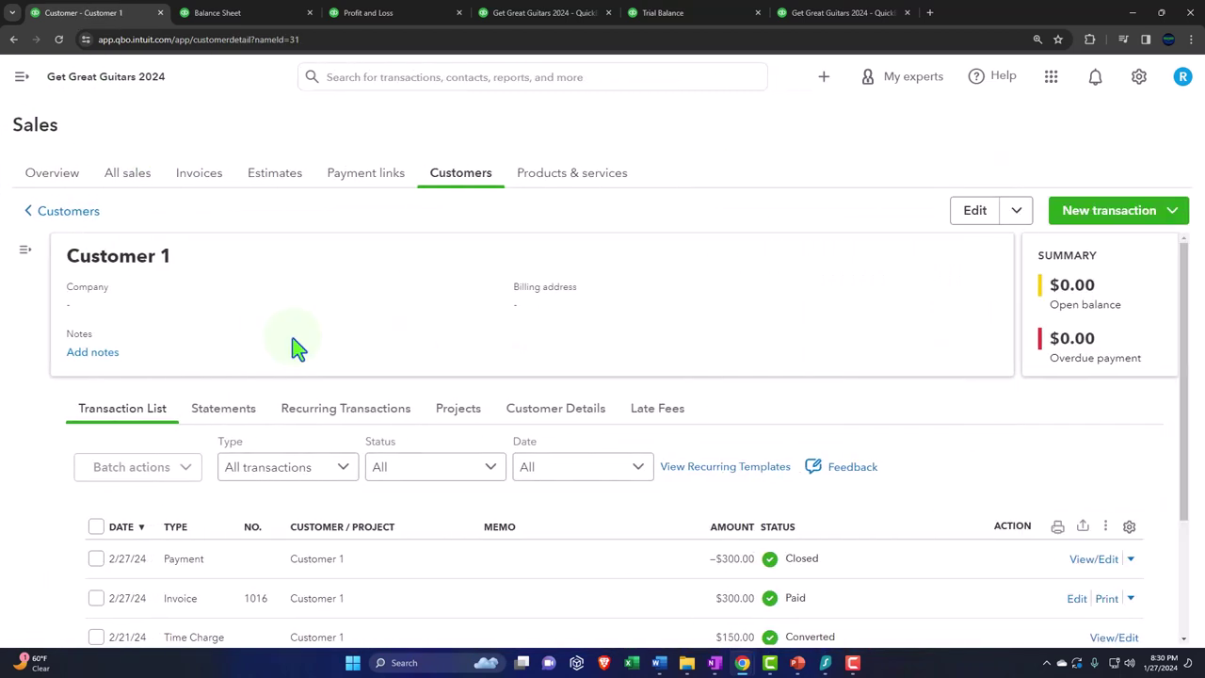
pyautogui.scroll(-1, 294, 350)
pyautogui.scroll(-1, 293, 349)
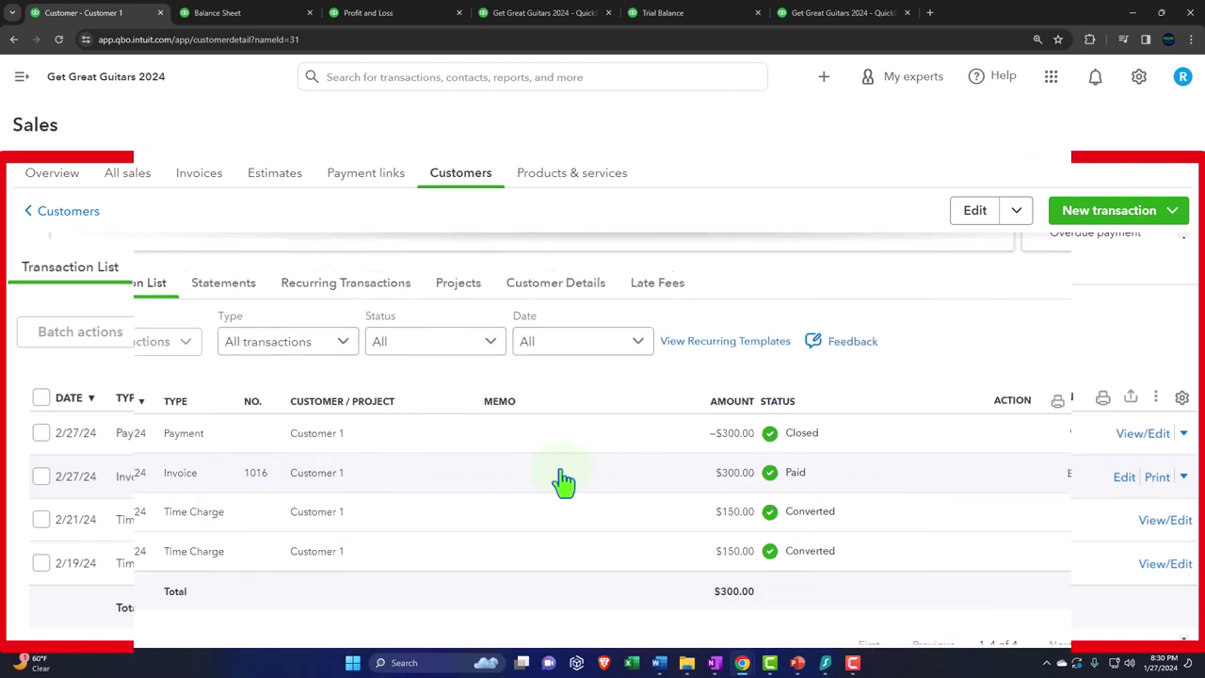
# Examine the details of Customer 1's invoice 1016 and its payment, then close the payment form without changes
pyautogui.click(562, 476)
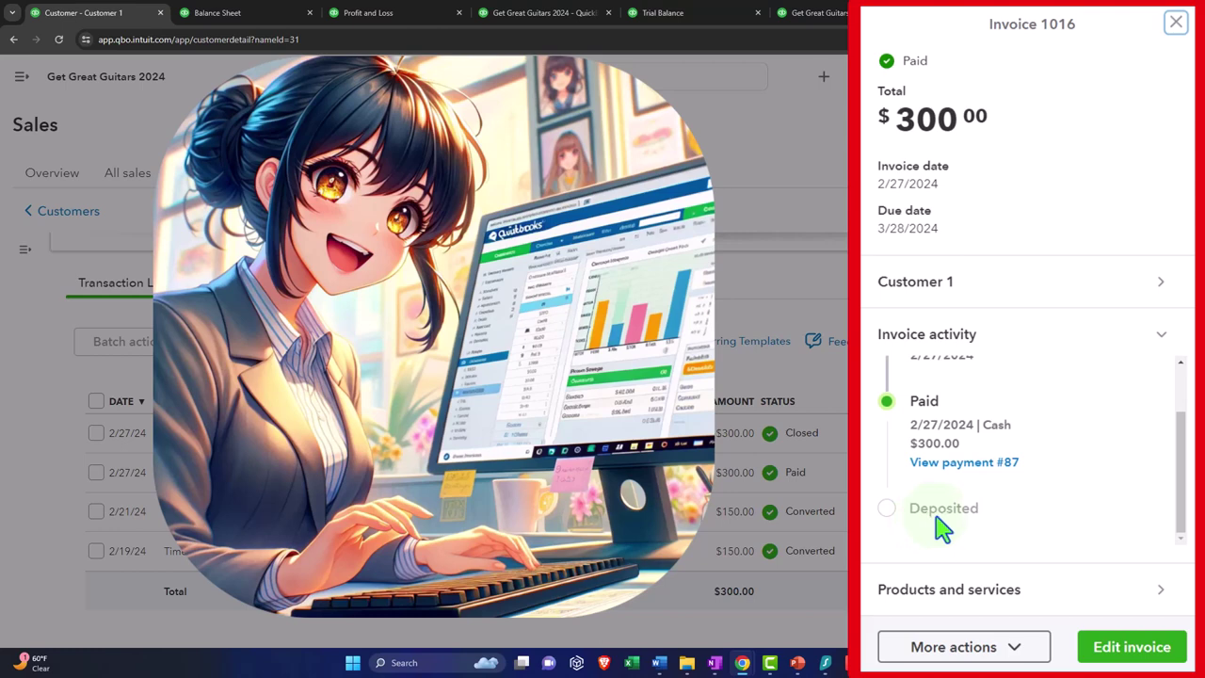
pyautogui.click(1175, 31)
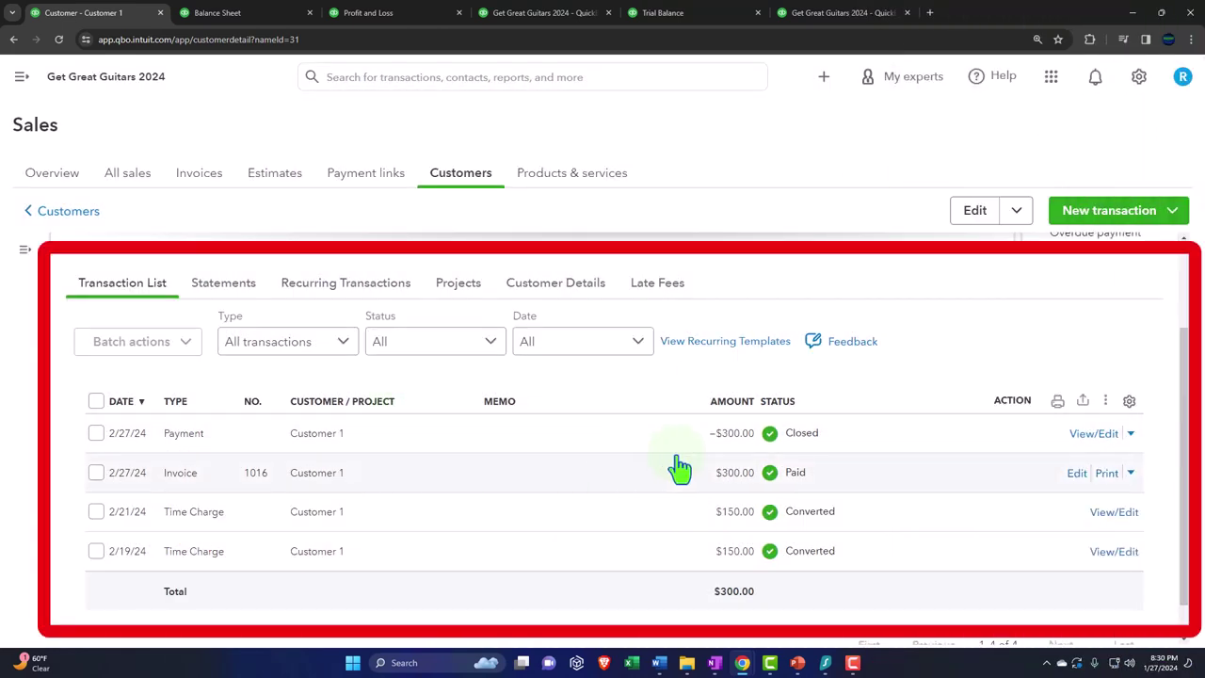
pyautogui.click(399, 448)
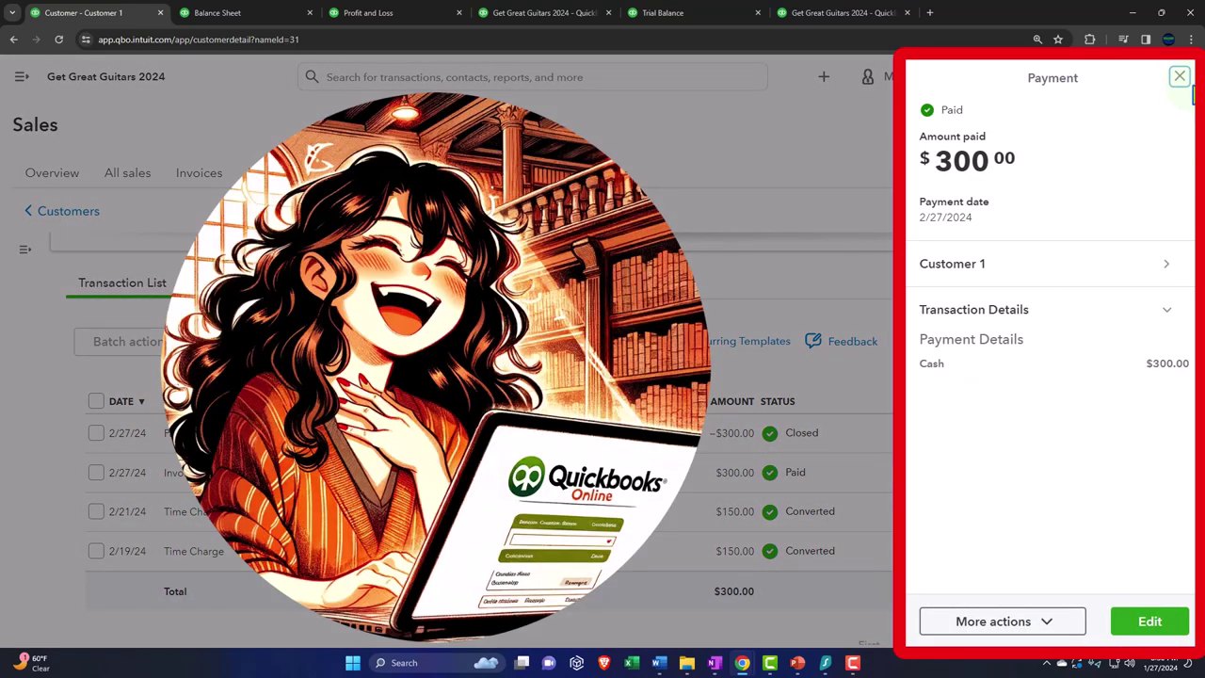
pyautogui.click(1178, 76)
pyautogui.click(1099, 437)
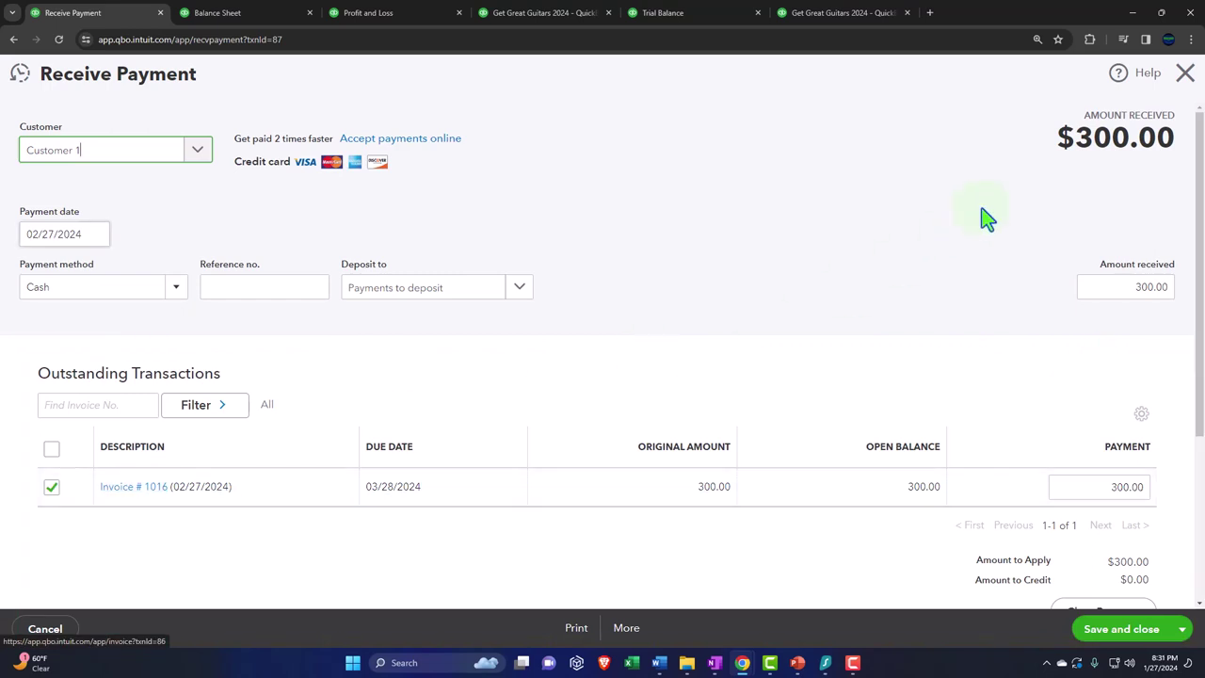
pyautogui.click(1185, 76)
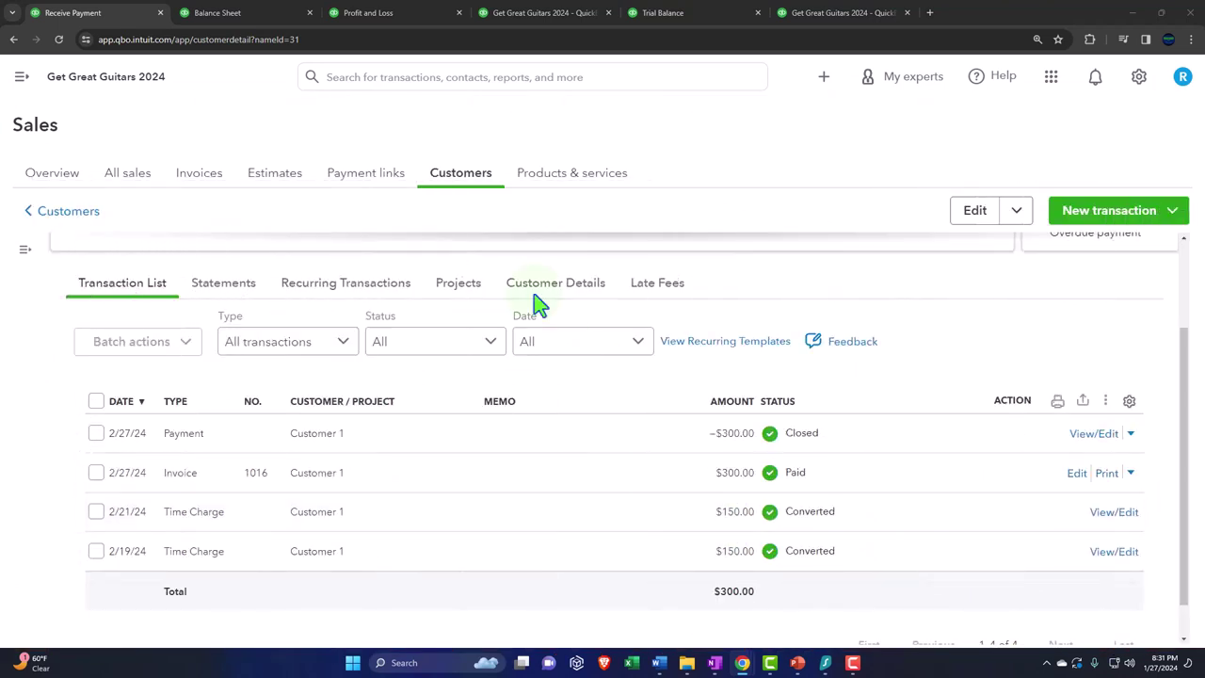
# Compare Payments to deposit with the checking account in the Balance Sheet, then return to Customer 1's record
pyautogui.click(240, 15)
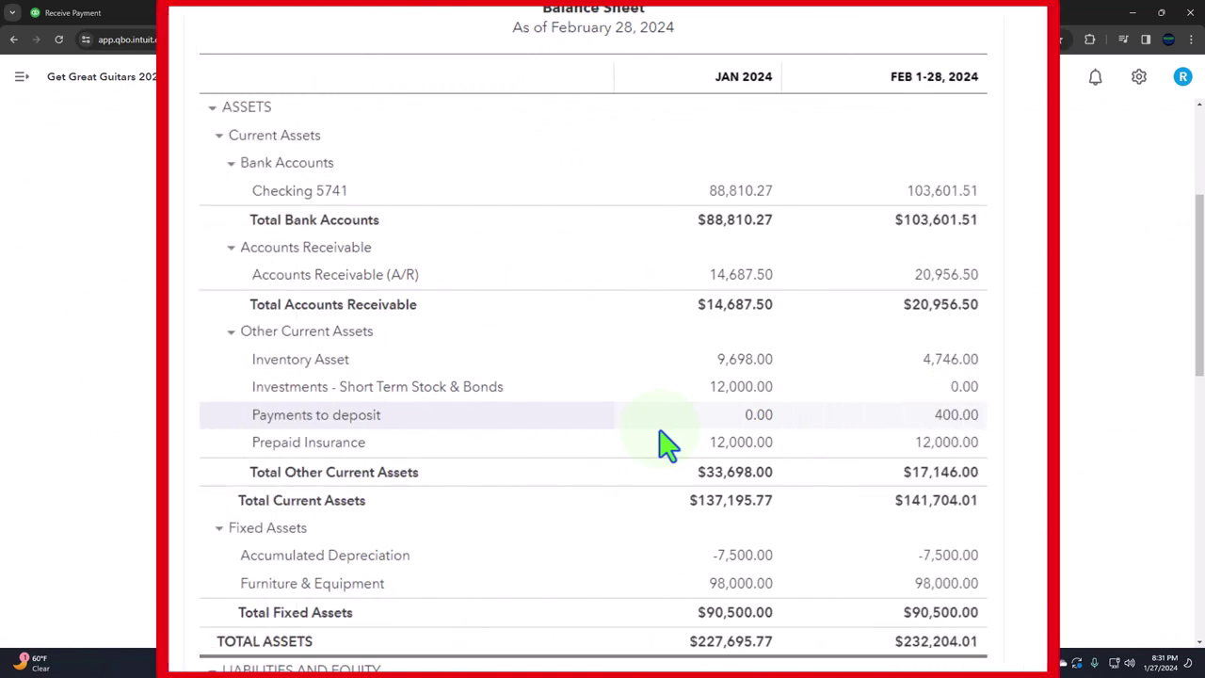
pyautogui.scroll(1, 666, 444)
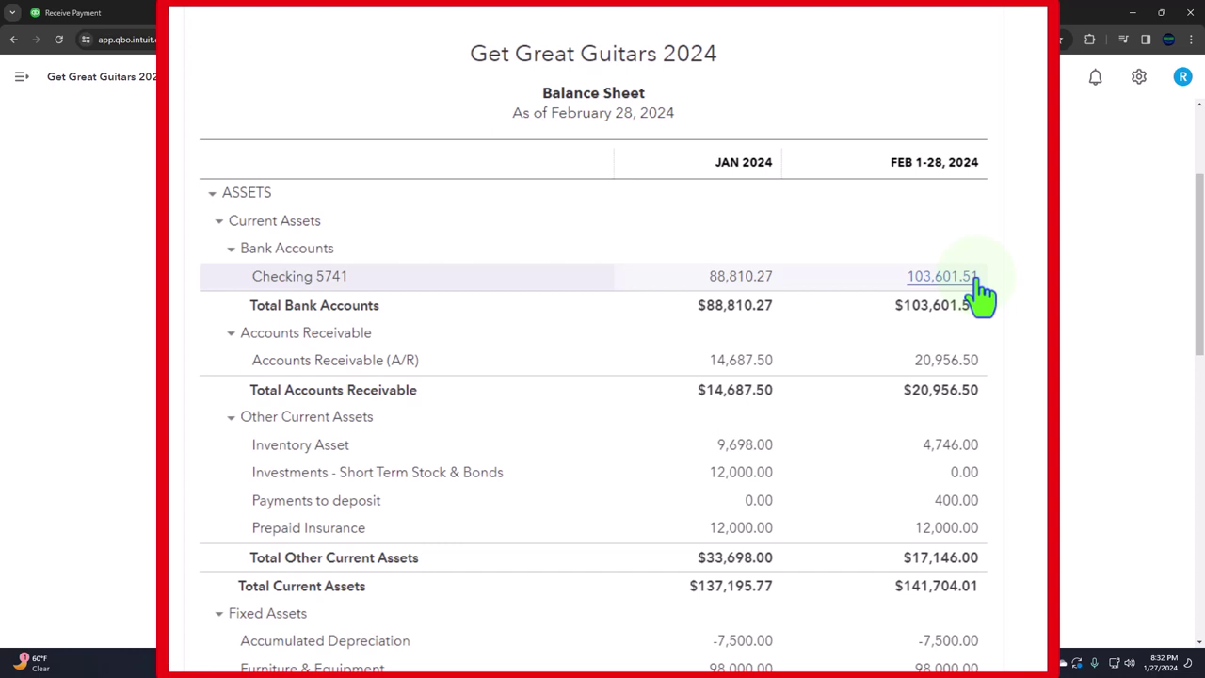
pyautogui.click(90, 9)
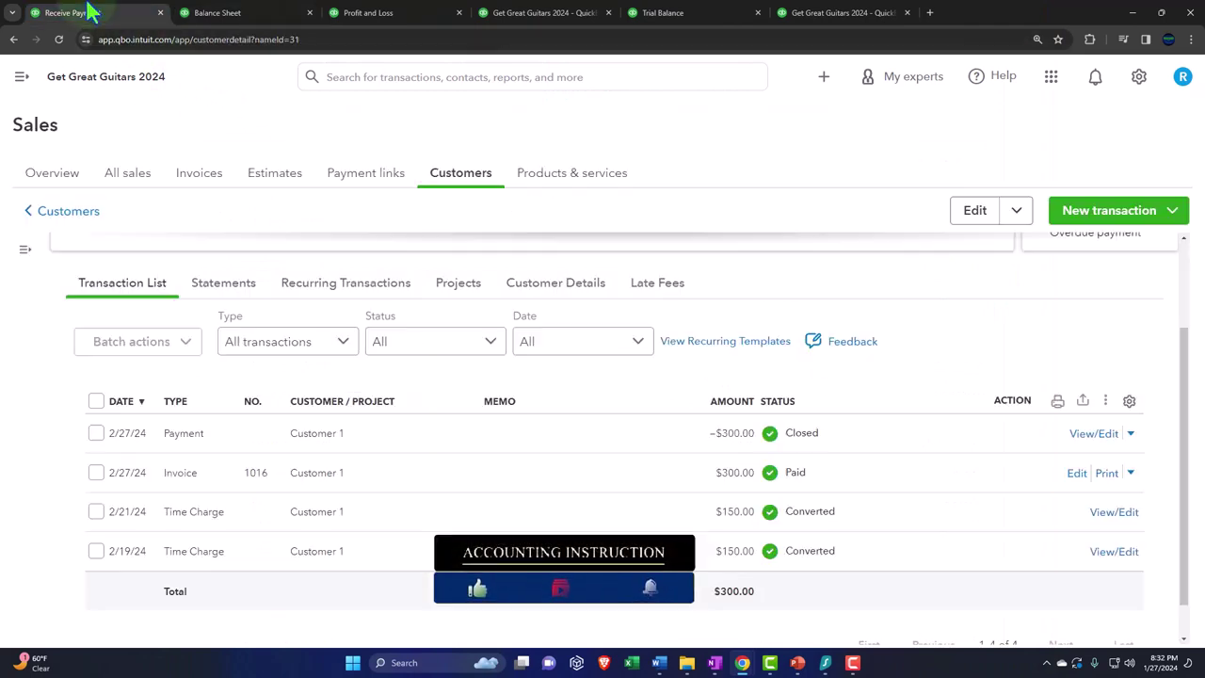
# Create a bank deposit to the checking account dated 02/27/2024, including both the Customer 1 and String Music payments
pyautogui.click(824, 77)
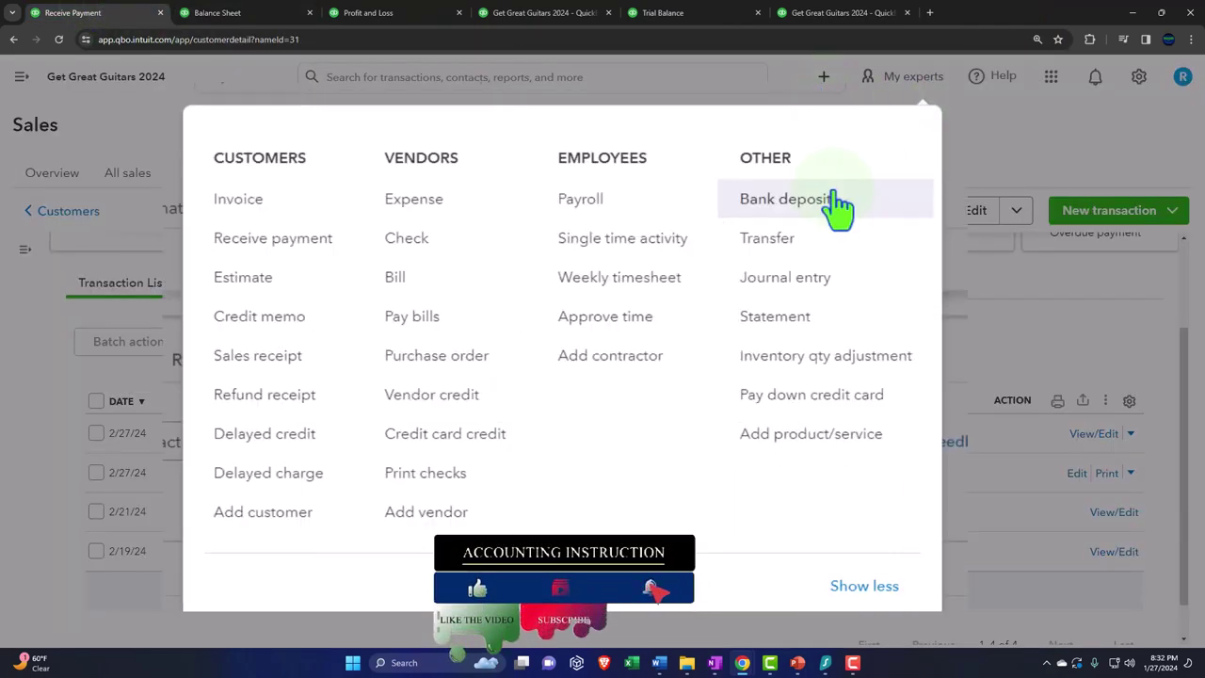
pyautogui.click(830, 203)
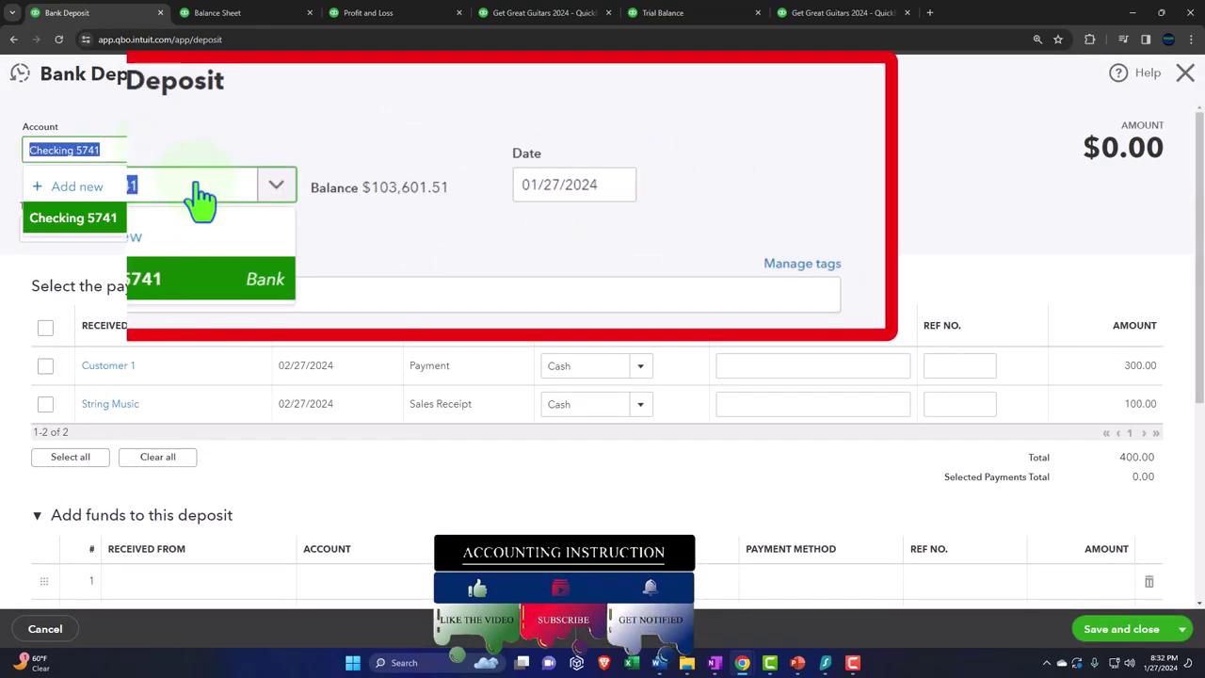
pyautogui.write('02')
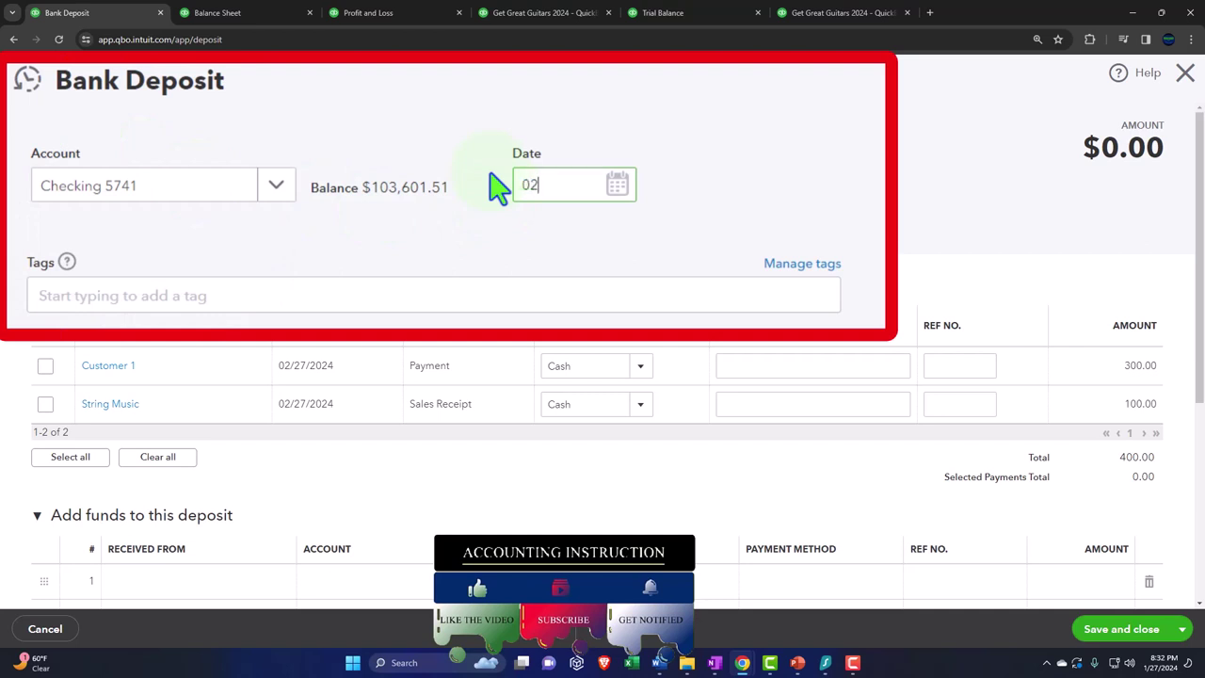
pyautogui.write('/27')
pyautogui.press('Tab')
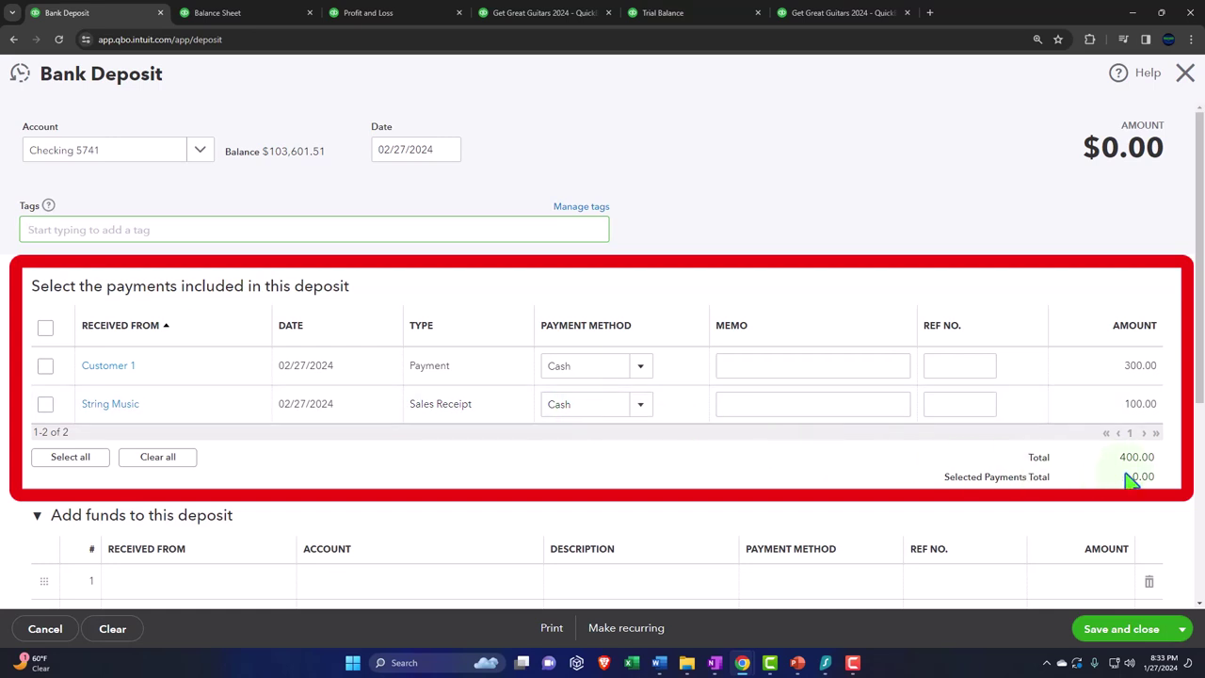
pyautogui.click(46, 329)
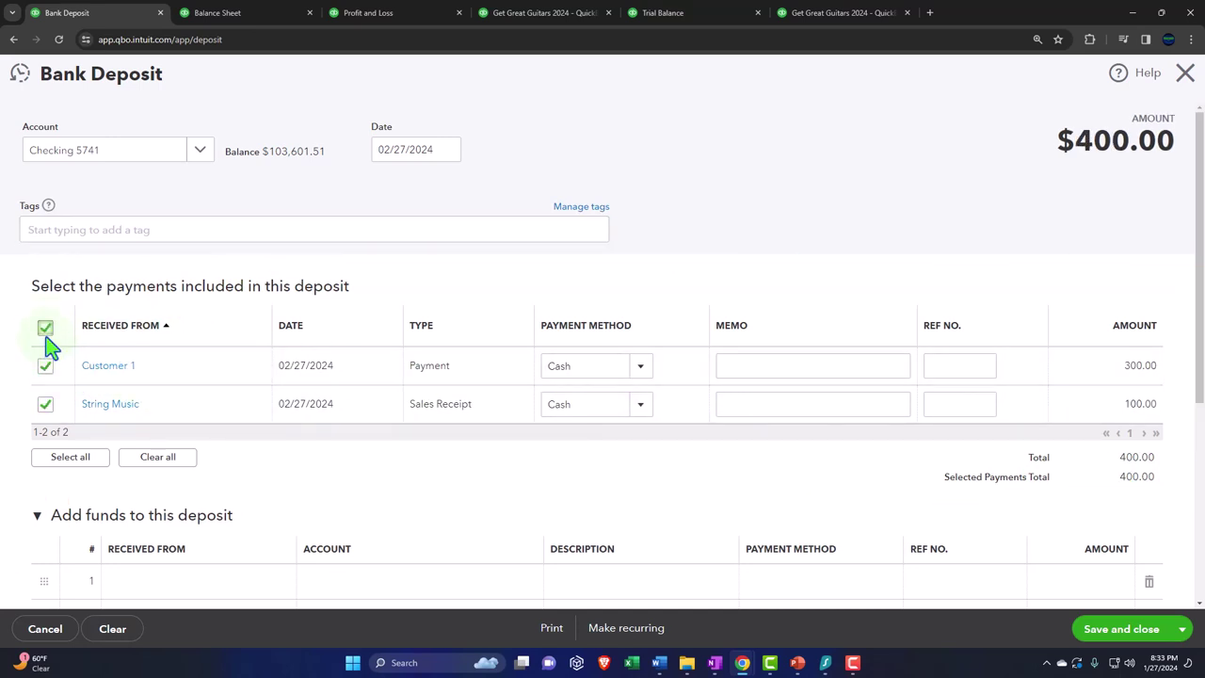
# Try adding a -50 Bank fees & service charges line to the deposit, then delete that line
pyautogui.scroll(-2, 75, 349)
pyautogui.click(362, 461)
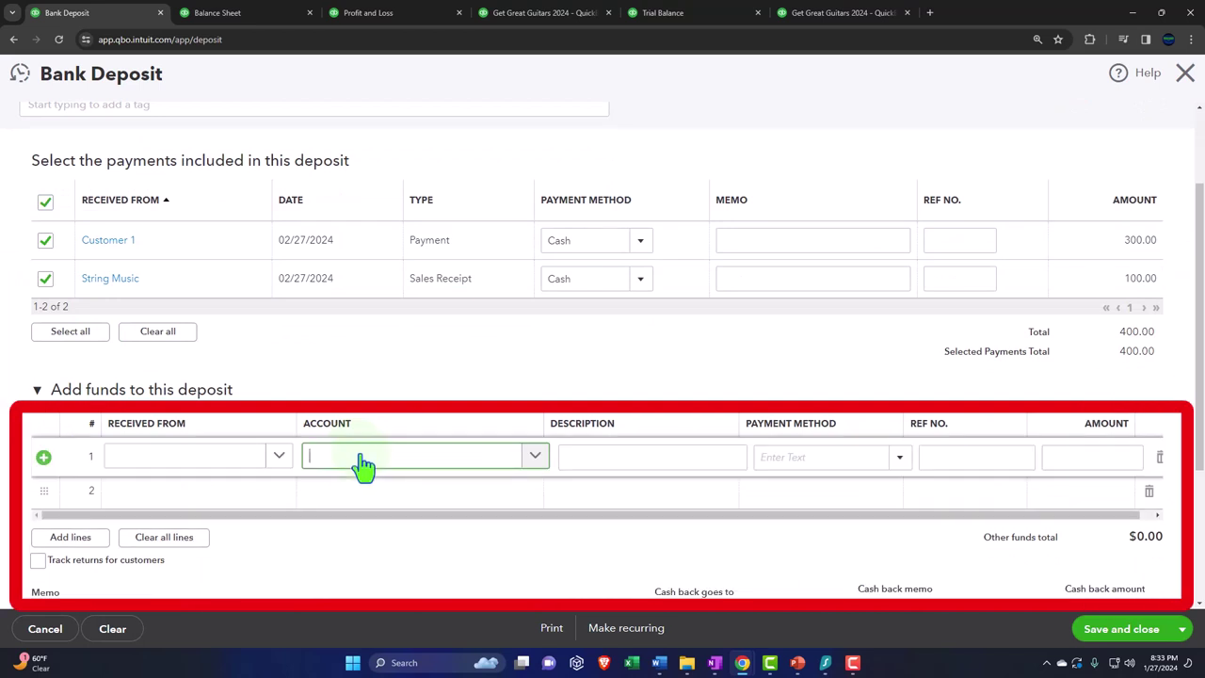
pyautogui.write('ba')
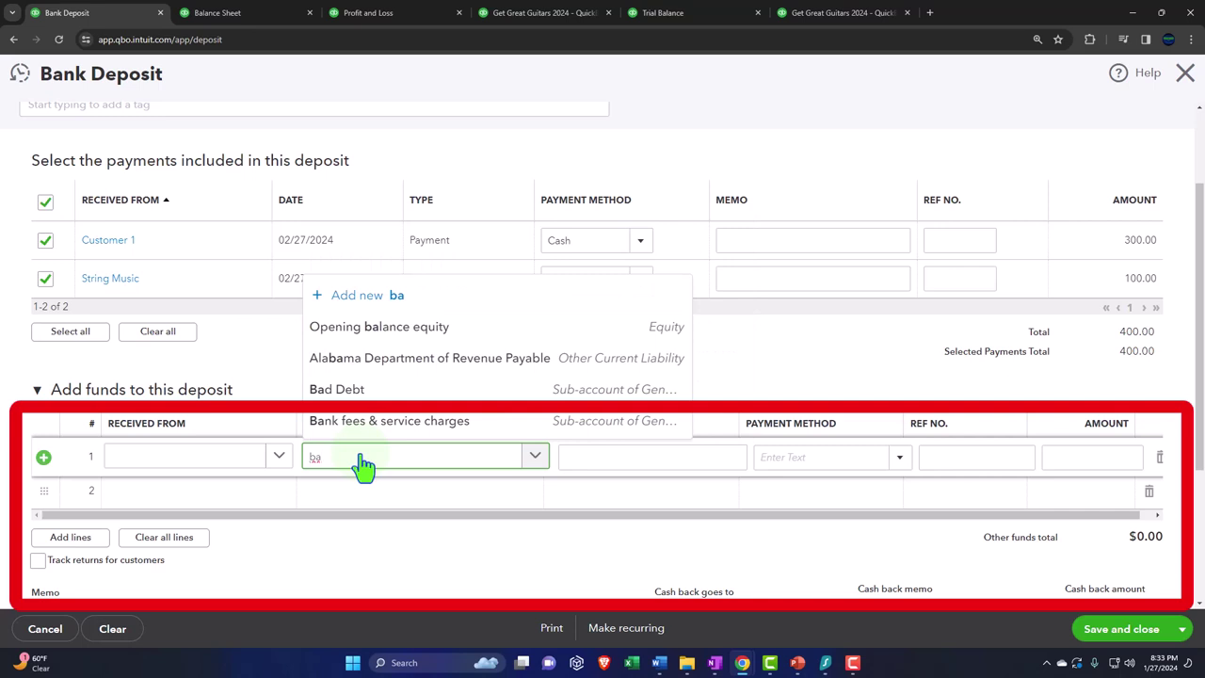
pyautogui.write('nk')
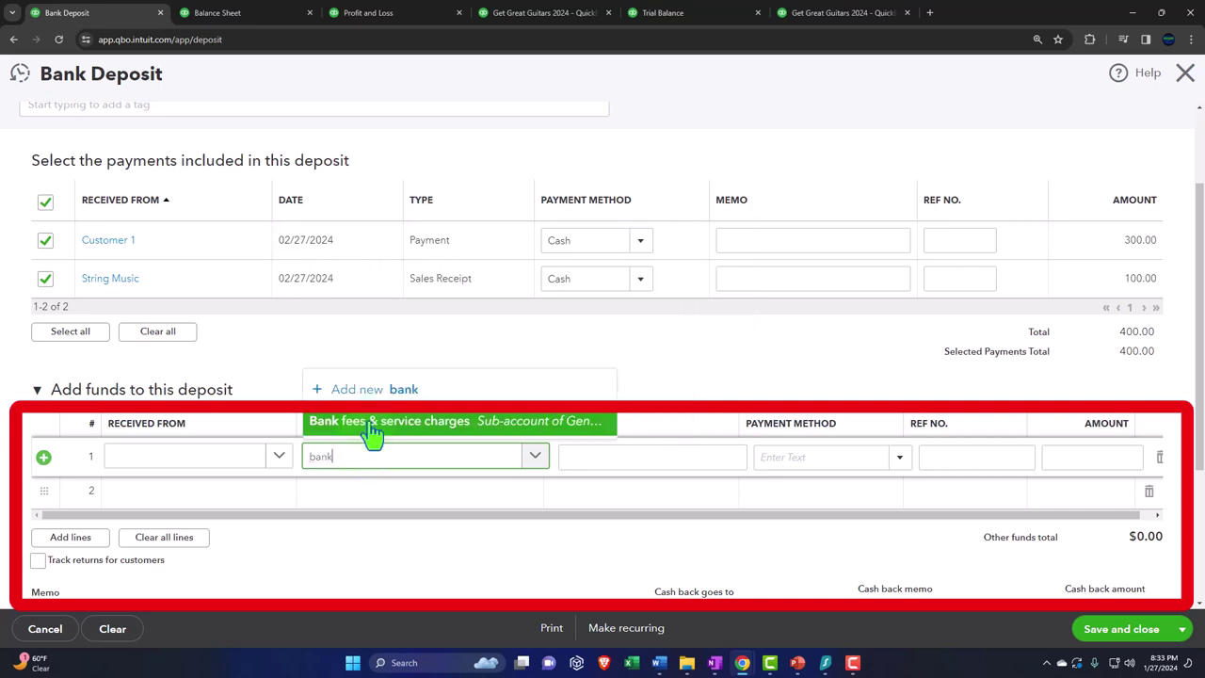
pyautogui.click(372, 426)
pyautogui.click(1087, 459)
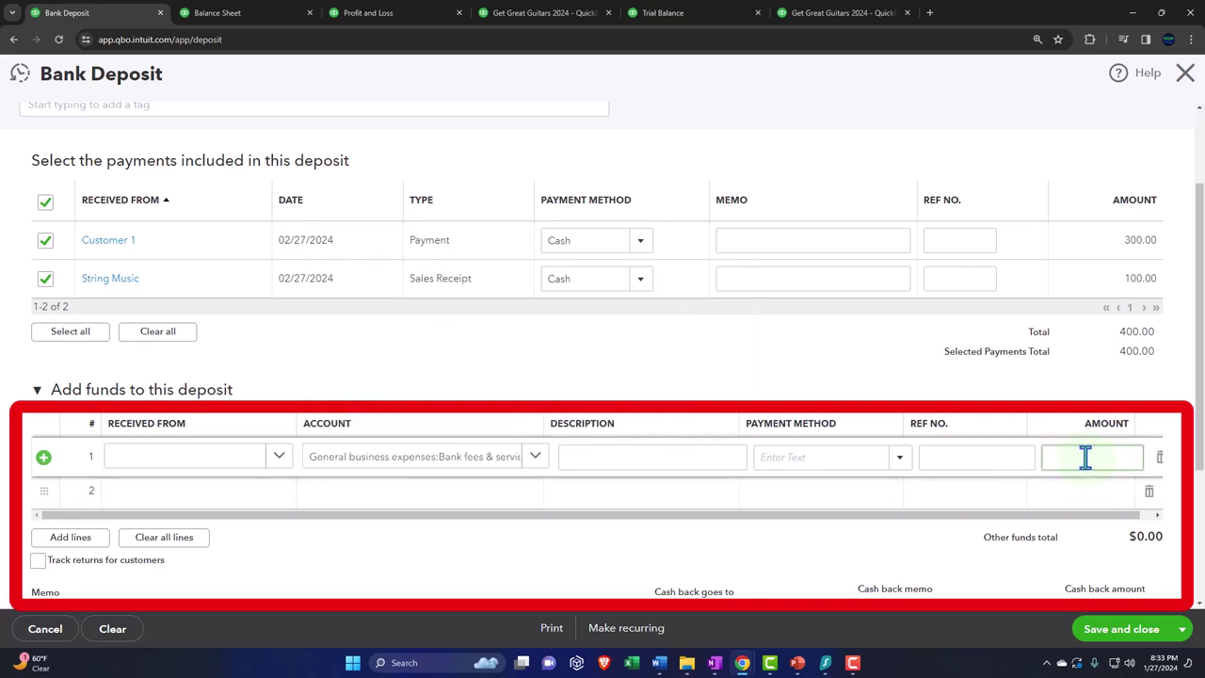
pyautogui.write('-50')
pyautogui.press('Tab')
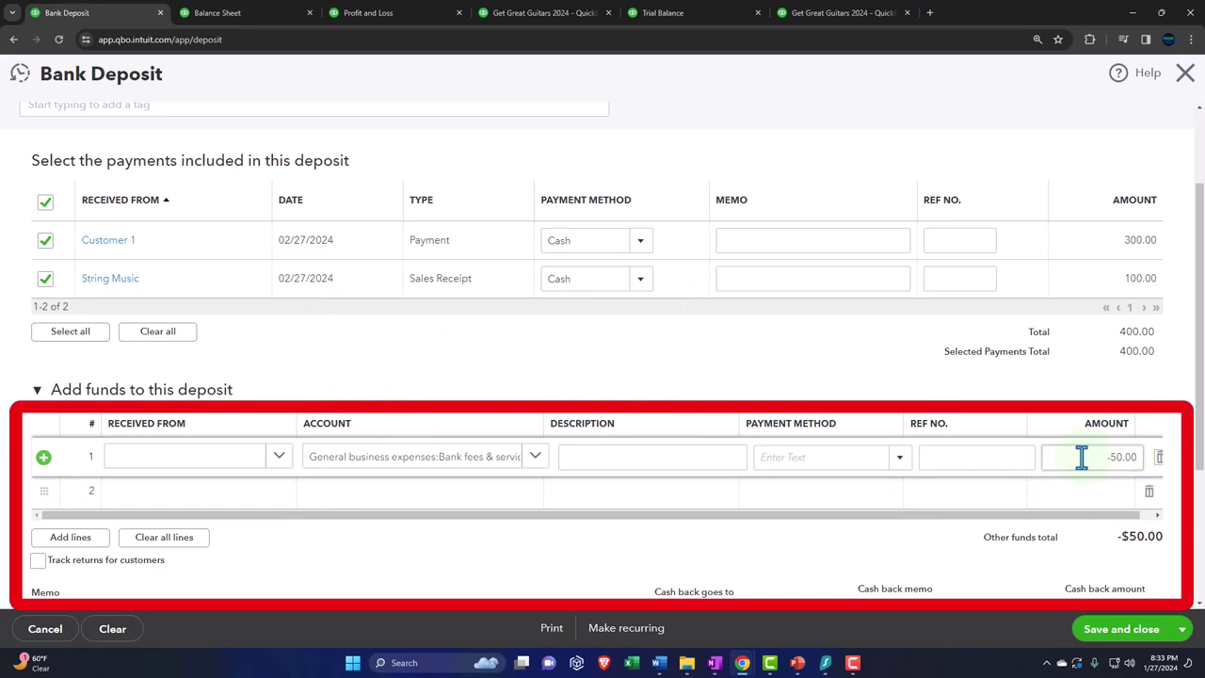
pyautogui.press('Tab')
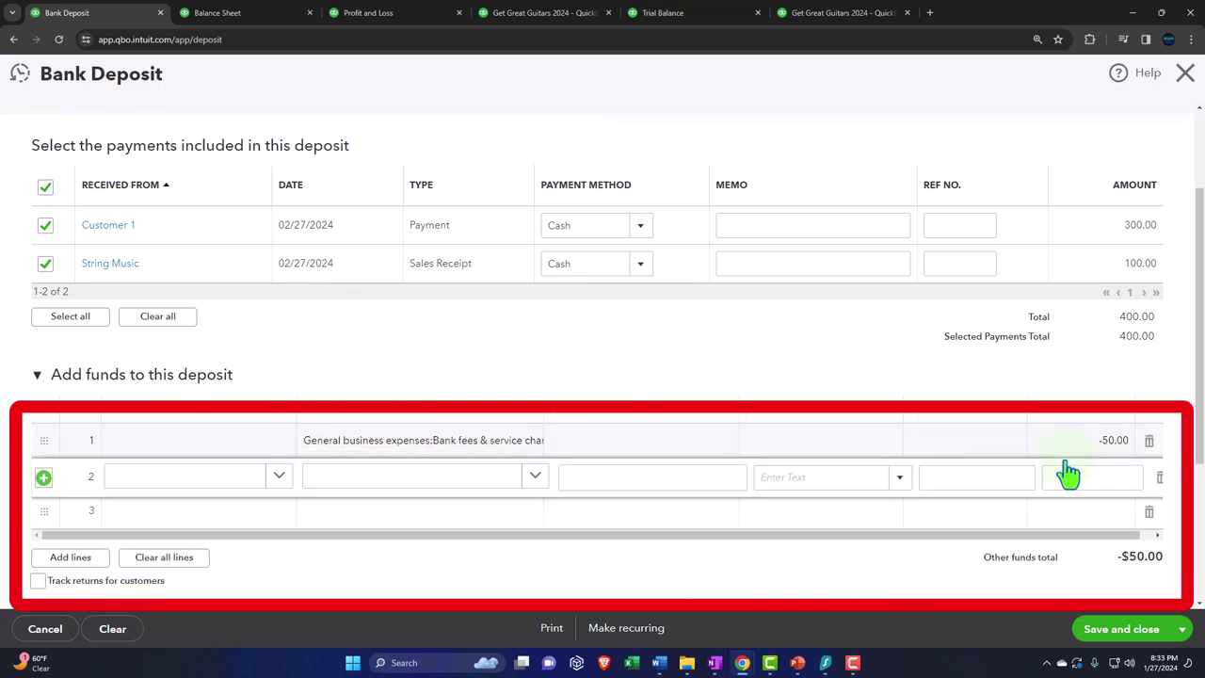
pyautogui.scroll(-1, 1047, 480)
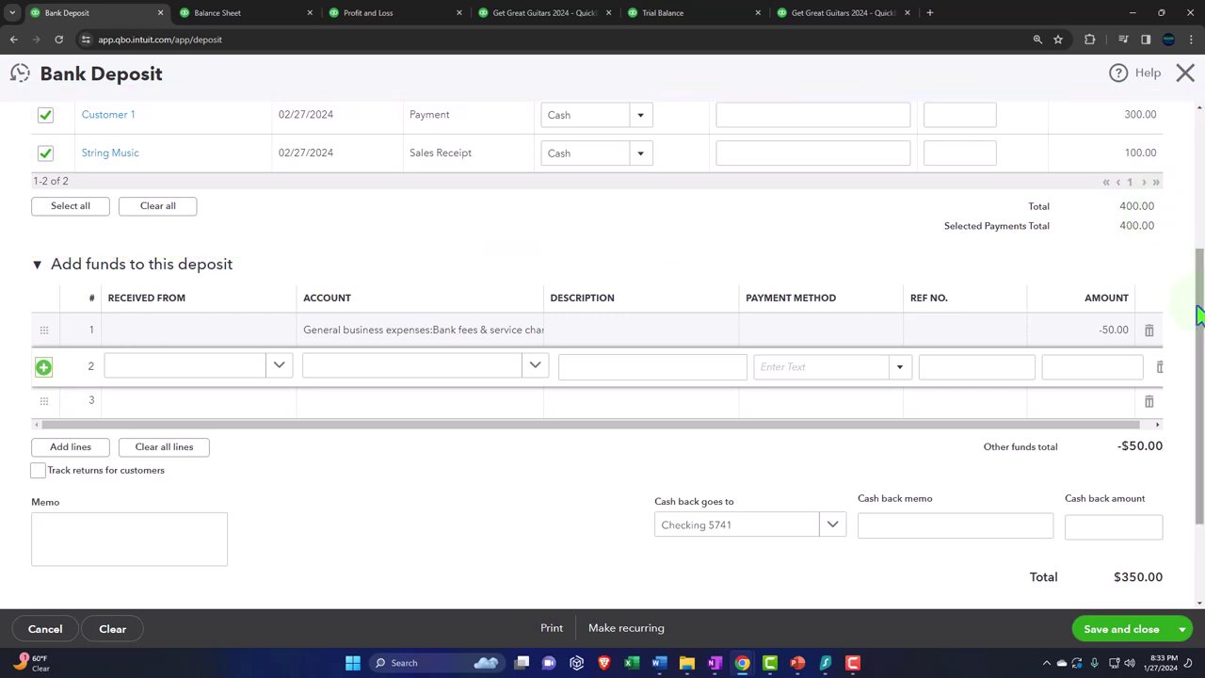
pyautogui.click(1150, 333)
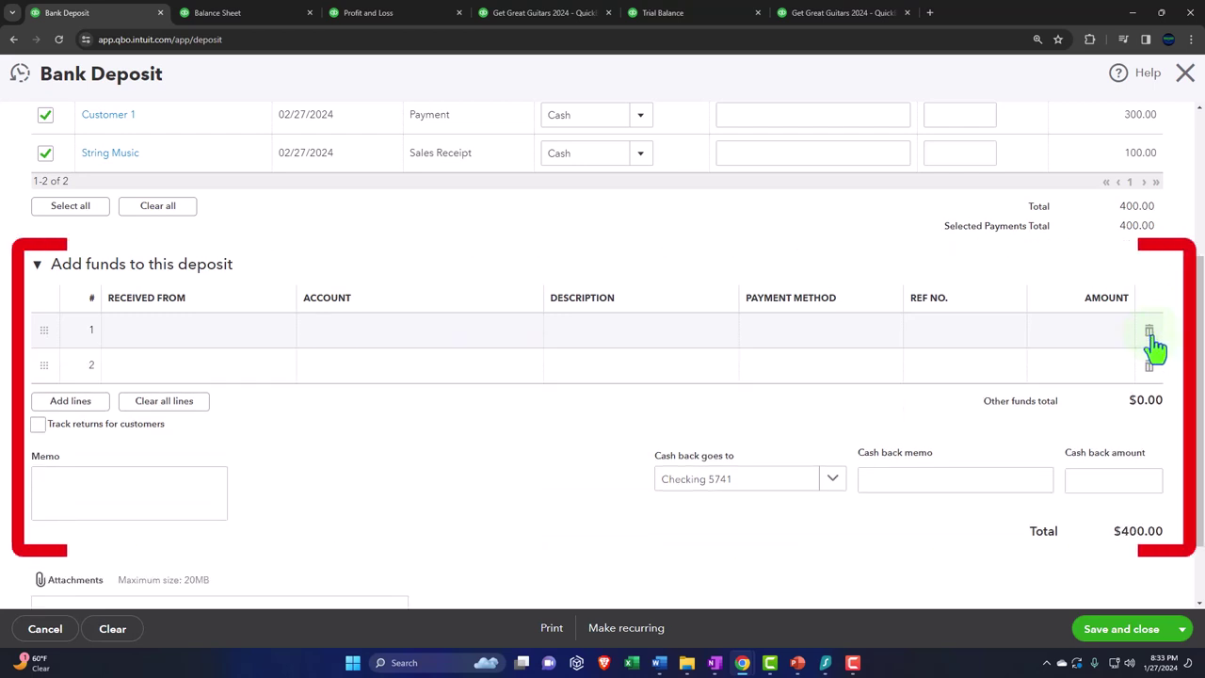
# Save and close the bank deposit, then rerun the Balance Sheet report
pyautogui.scroll(3, 759, 471)
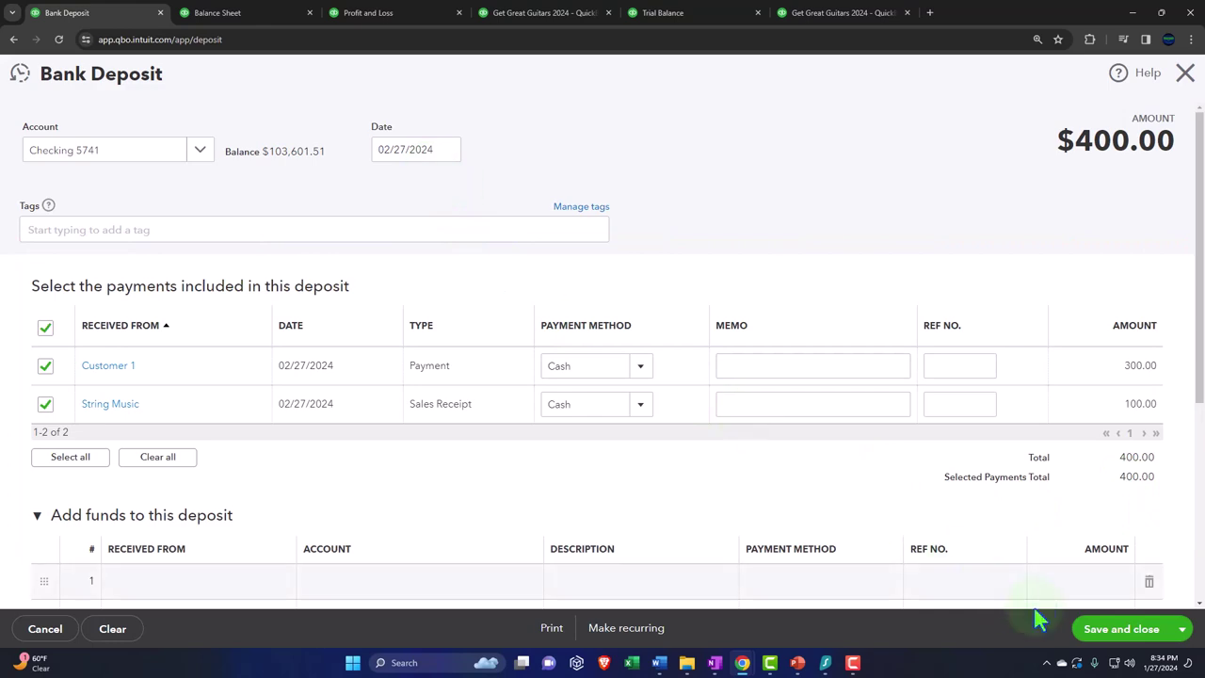
pyautogui.click(1112, 629)
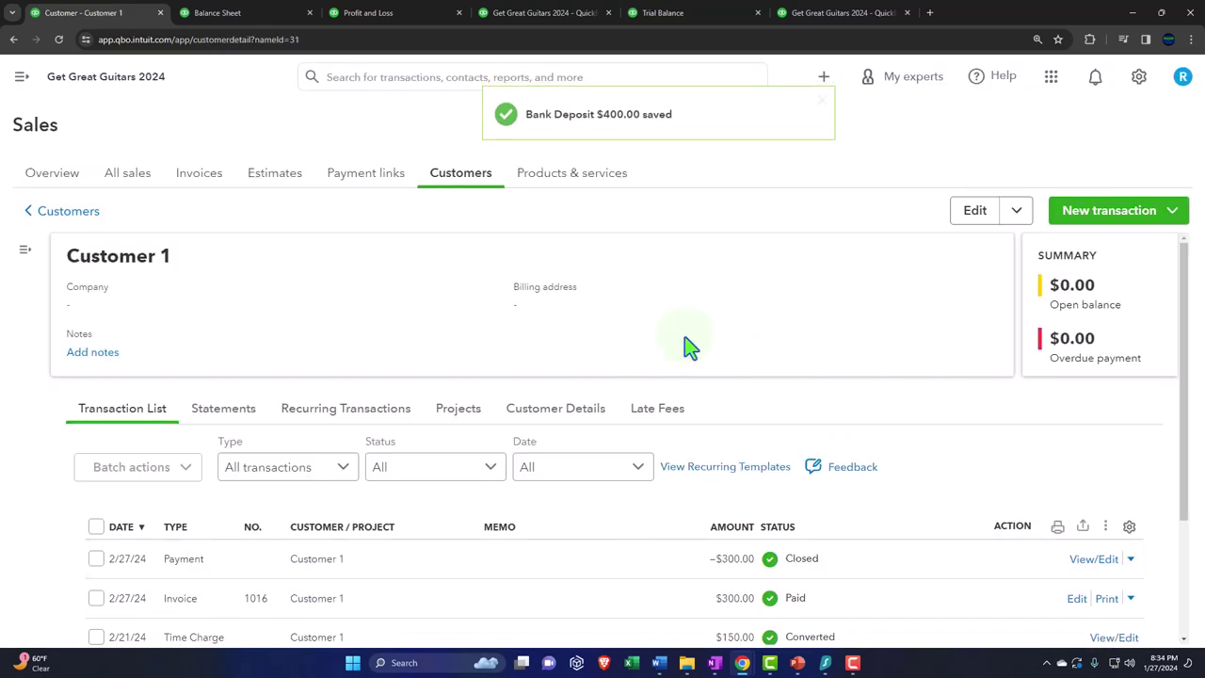
pyautogui.click(230, 13)
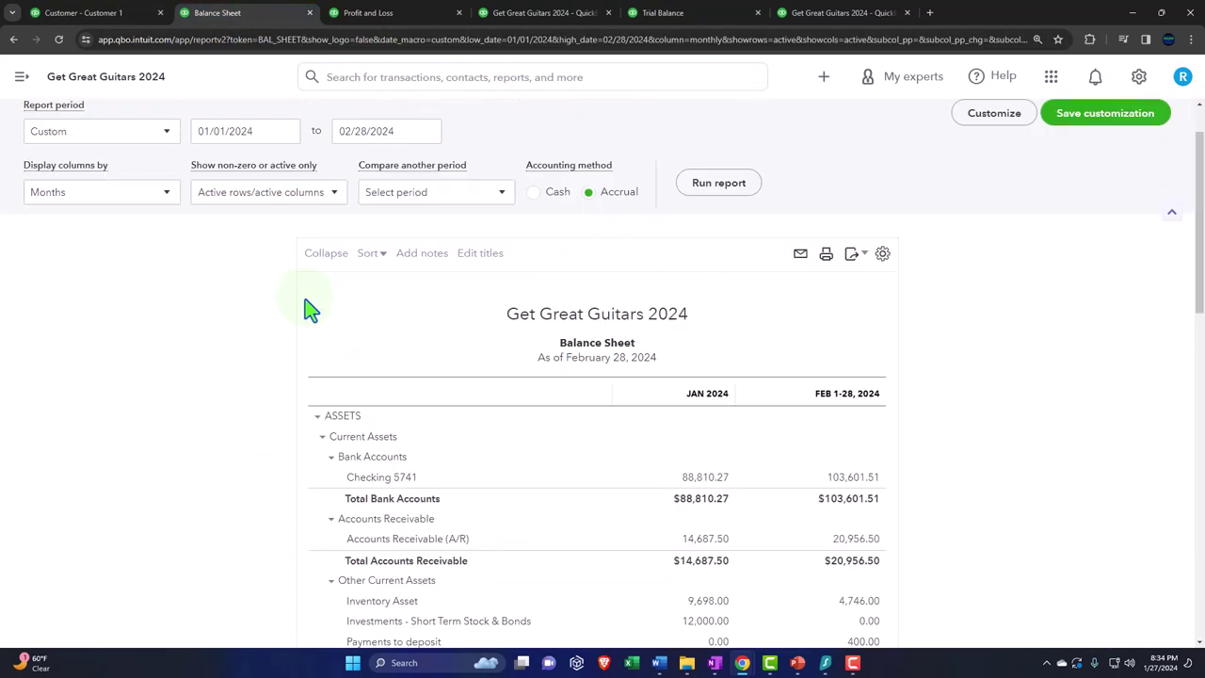
pyautogui.click(701, 259)
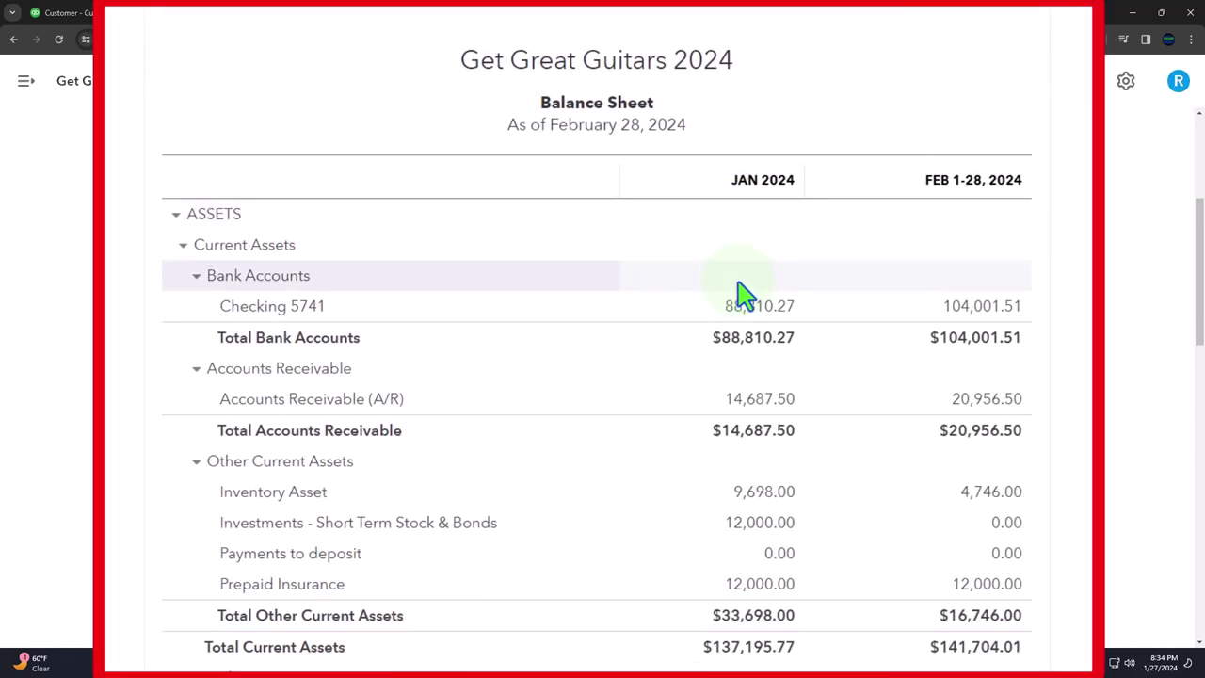
# Open the February transaction detail for Checking 5741 from the Balance Sheet, check the deposits, and return to the report
pyautogui.scroll(-1, 744, 295)
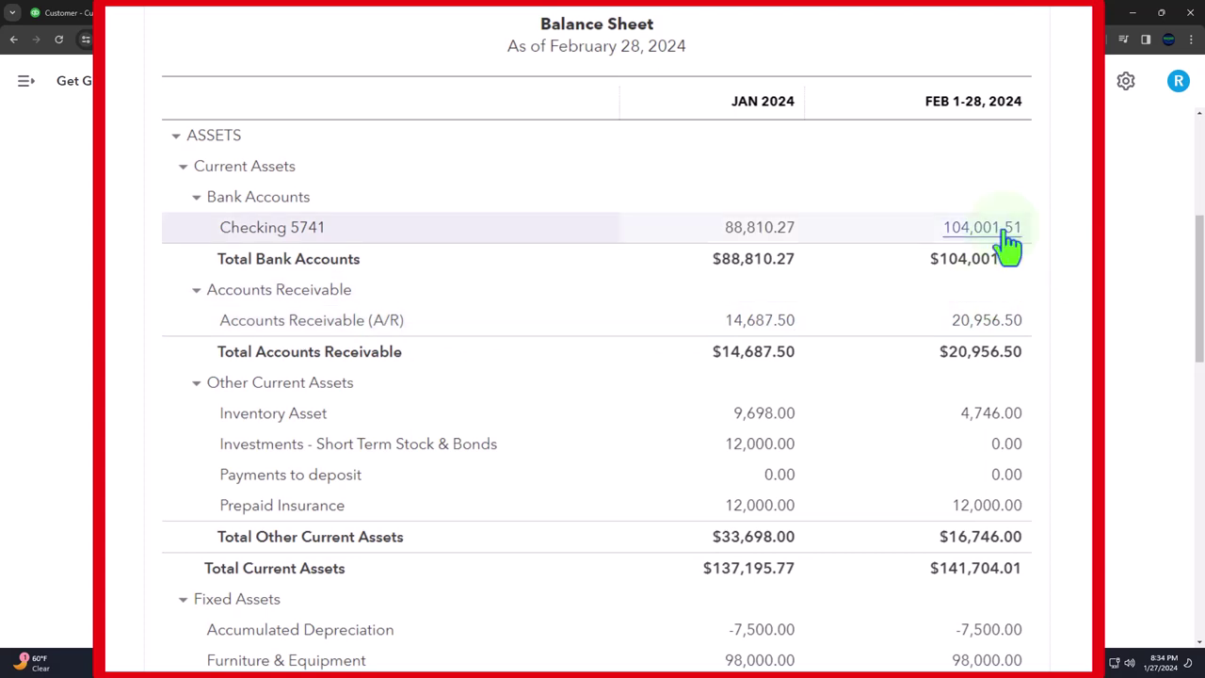
pyautogui.click(917, 285)
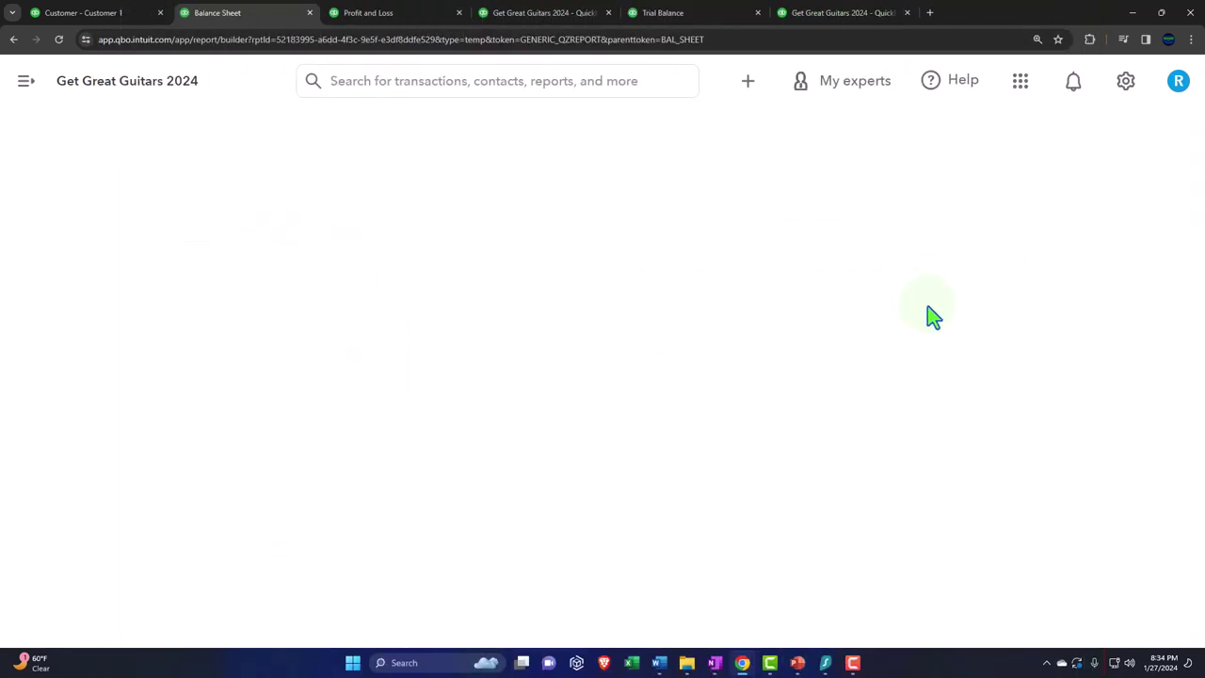
pyautogui.hotkey('ctrl', '-')
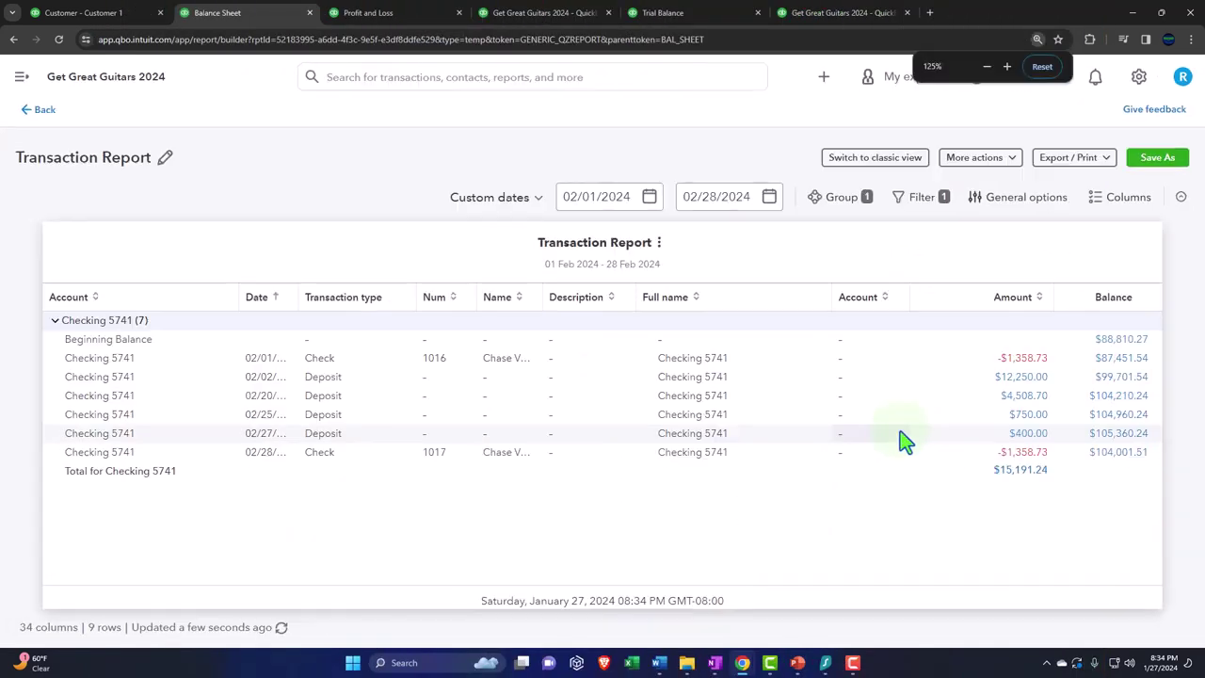
pyautogui.click(45, 118)
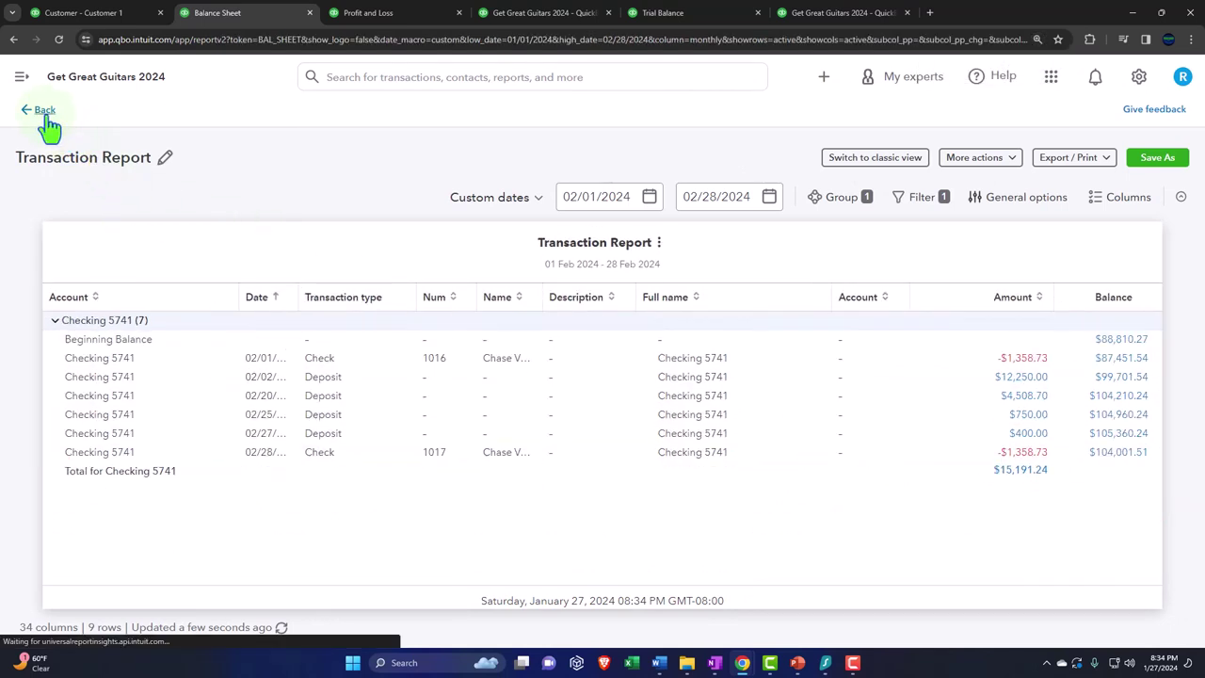
# Check the February transaction detail behind Payments to deposit, then return and review the Balance Sheet down to total liabilities and equity
pyautogui.scroll(-4, 325, 382)
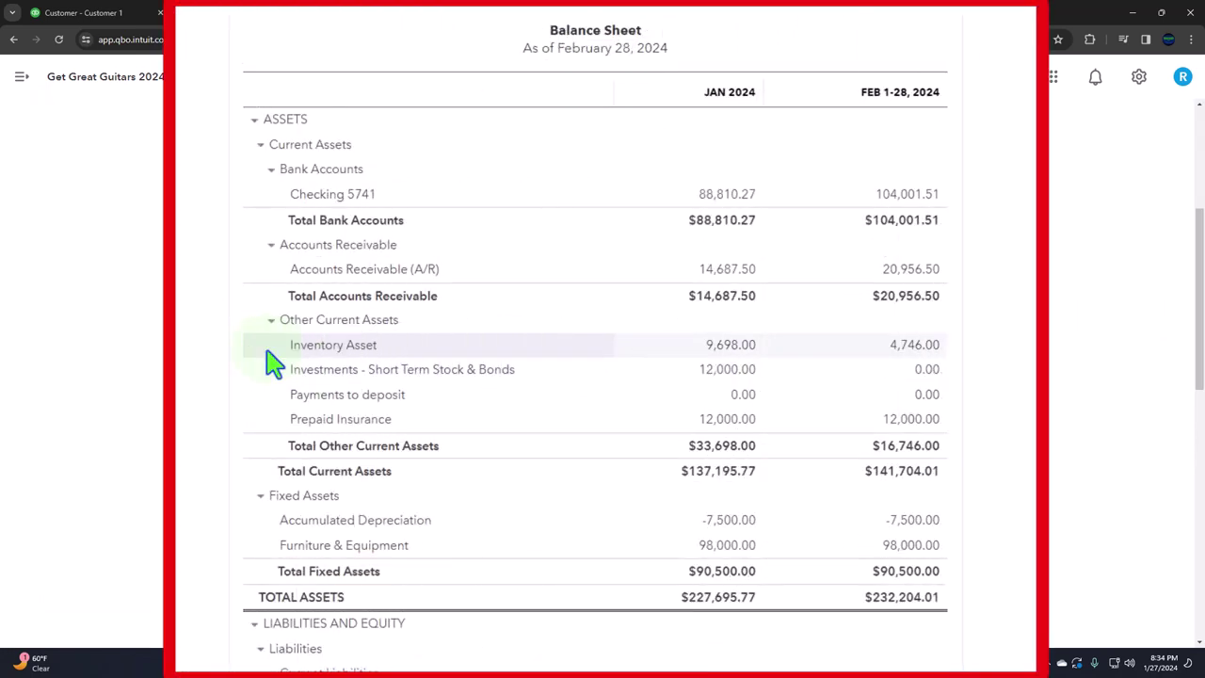
pyautogui.scroll(-2, 269, 349)
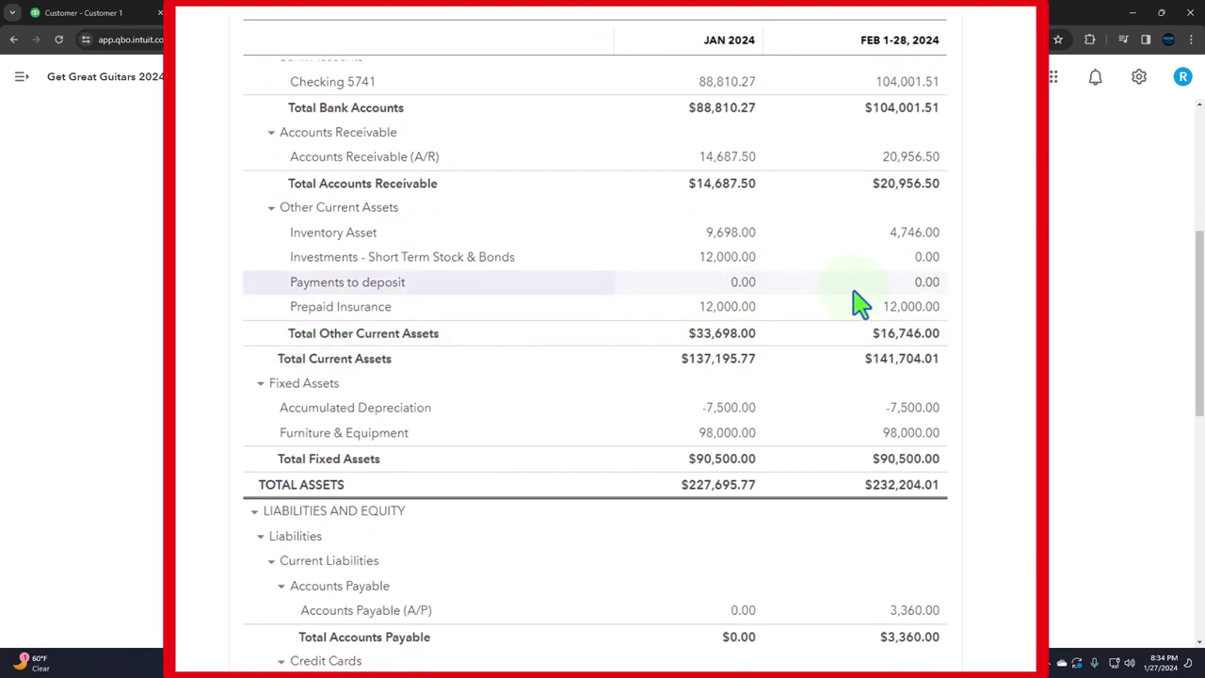
pyautogui.click(927, 282)
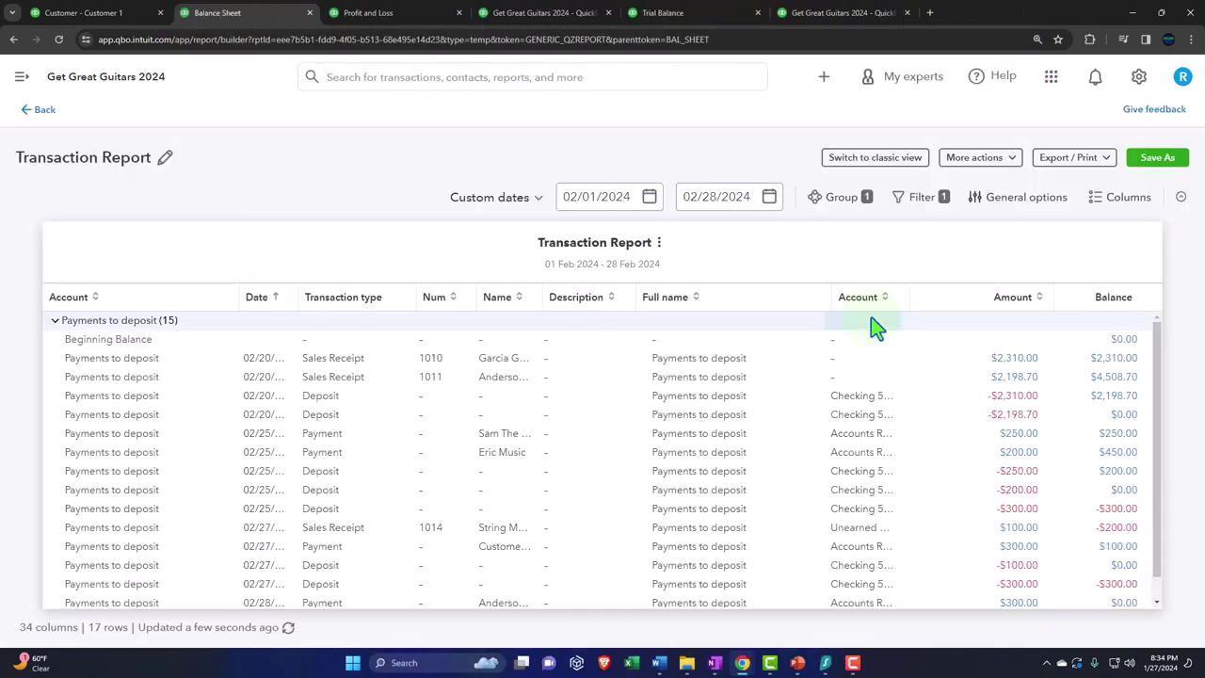
pyautogui.hotkey('ctrl', '+')
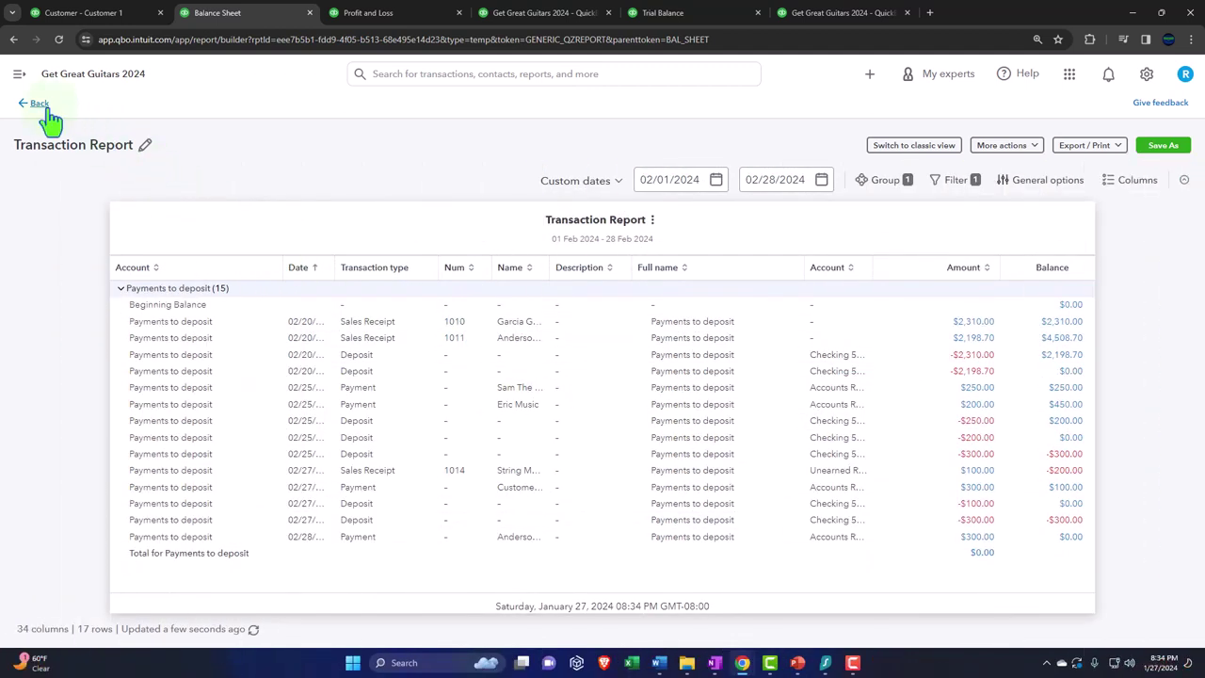
pyautogui.click(45, 109)
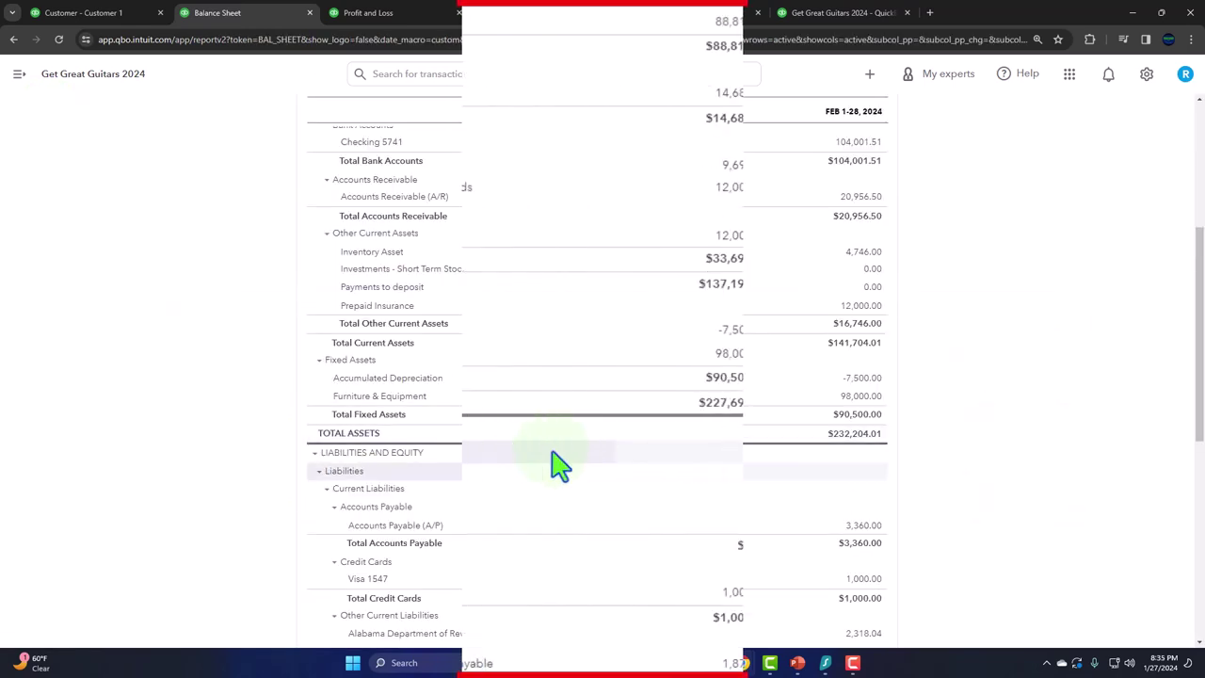
pyautogui.scroll(2, 562, 466)
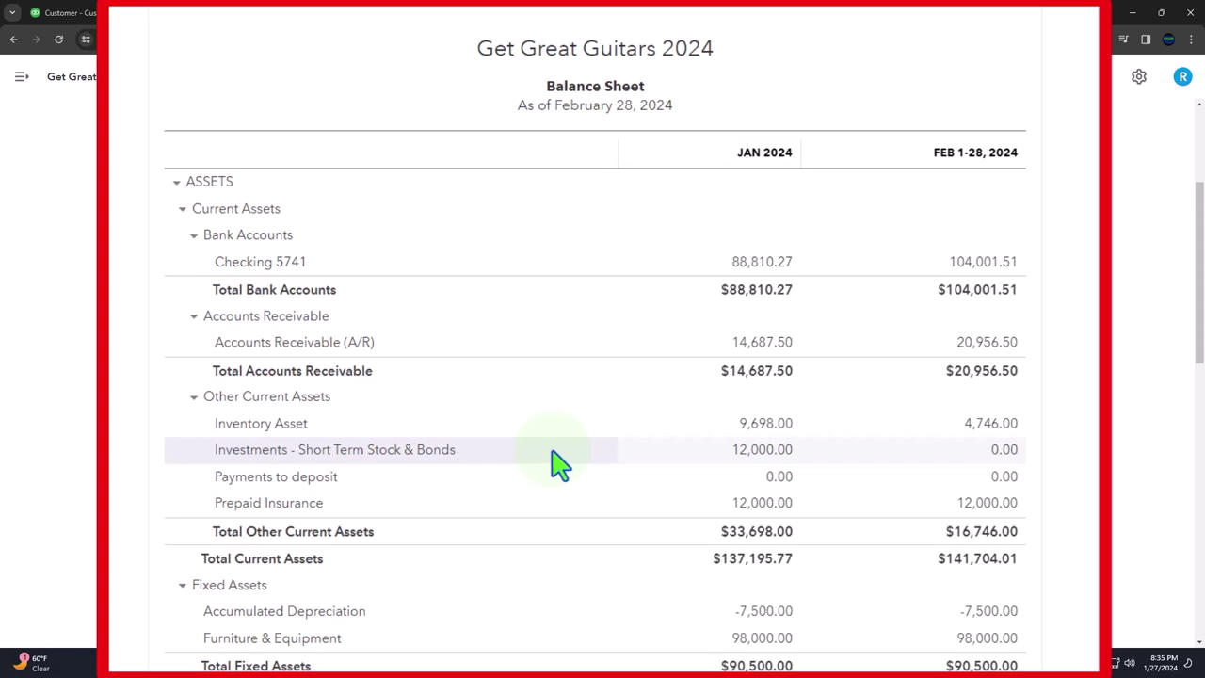
pyautogui.scroll(-10, 552, 458)
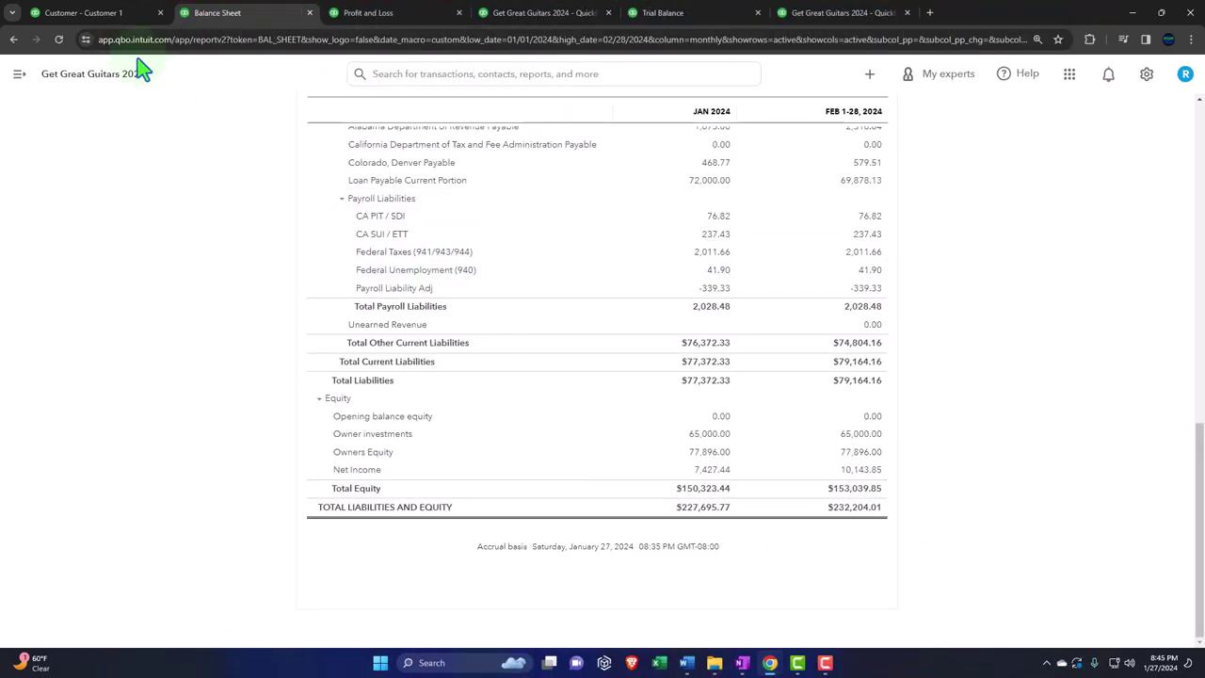
# Review the activity history of invoice 1016 in Customer 1's record, then close the invoice details
pyautogui.click(103, 15)
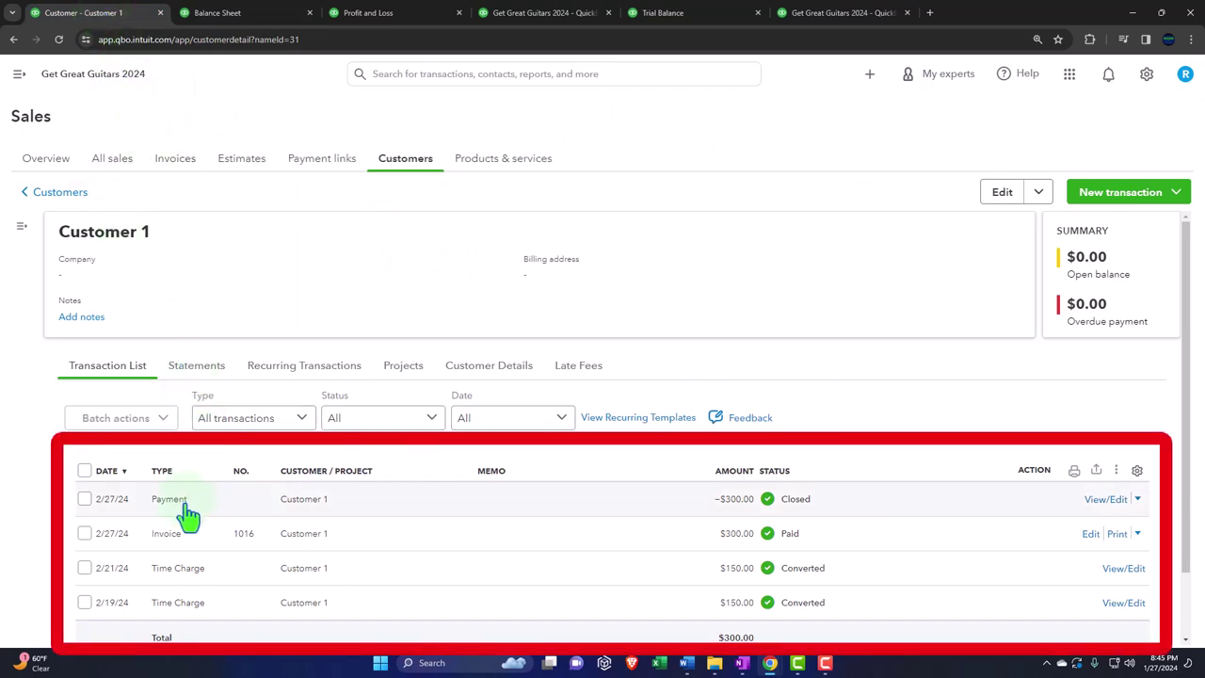
pyautogui.click(489, 543)
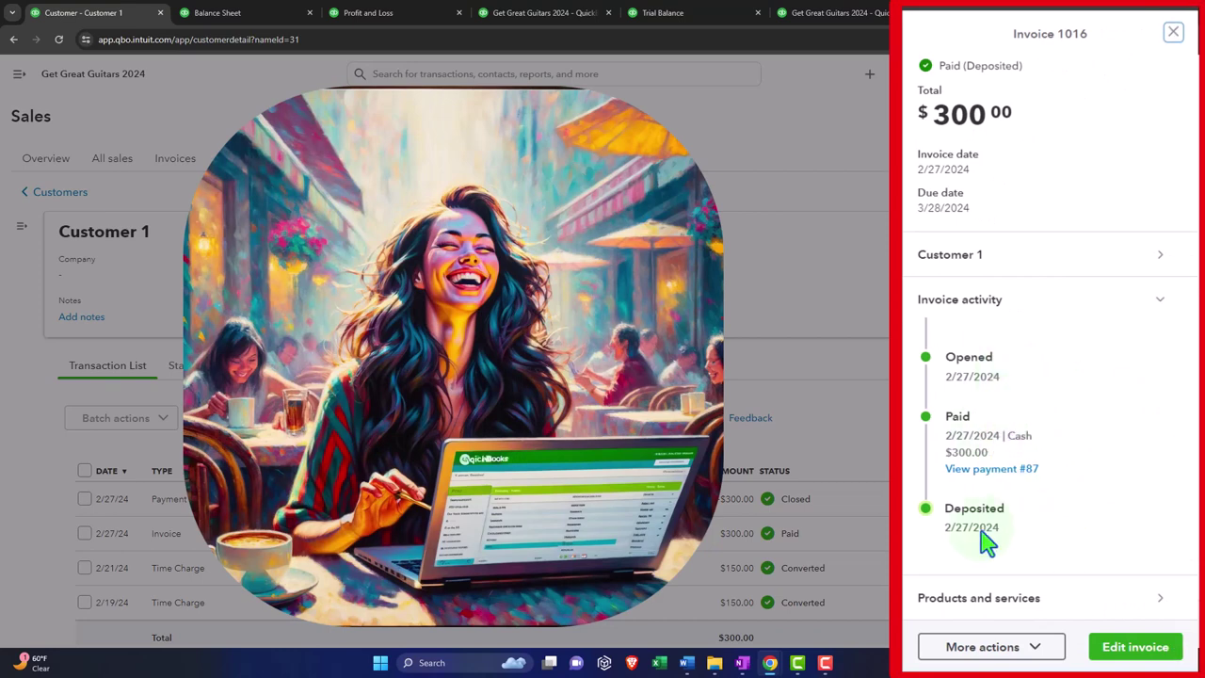
pyautogui.click(1173, 34)
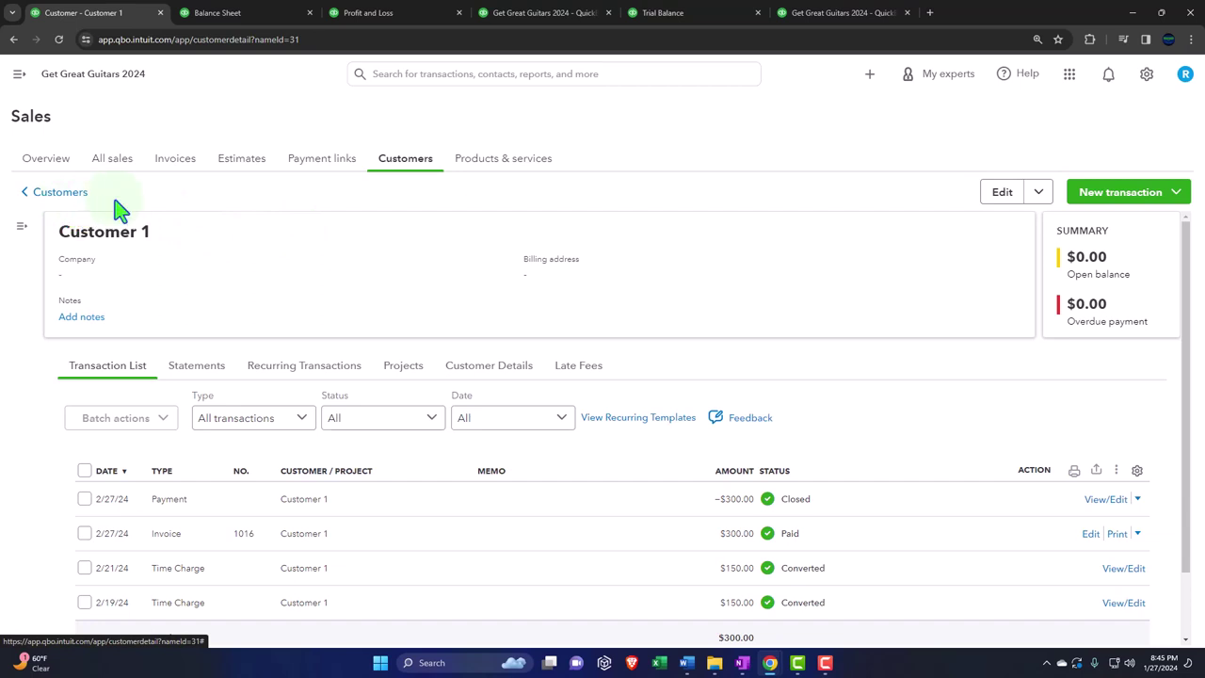
# Filter the customer list to unbilled income and start an invoice for Customer 2's unbilled activities
pyautogui.click(396, 177)
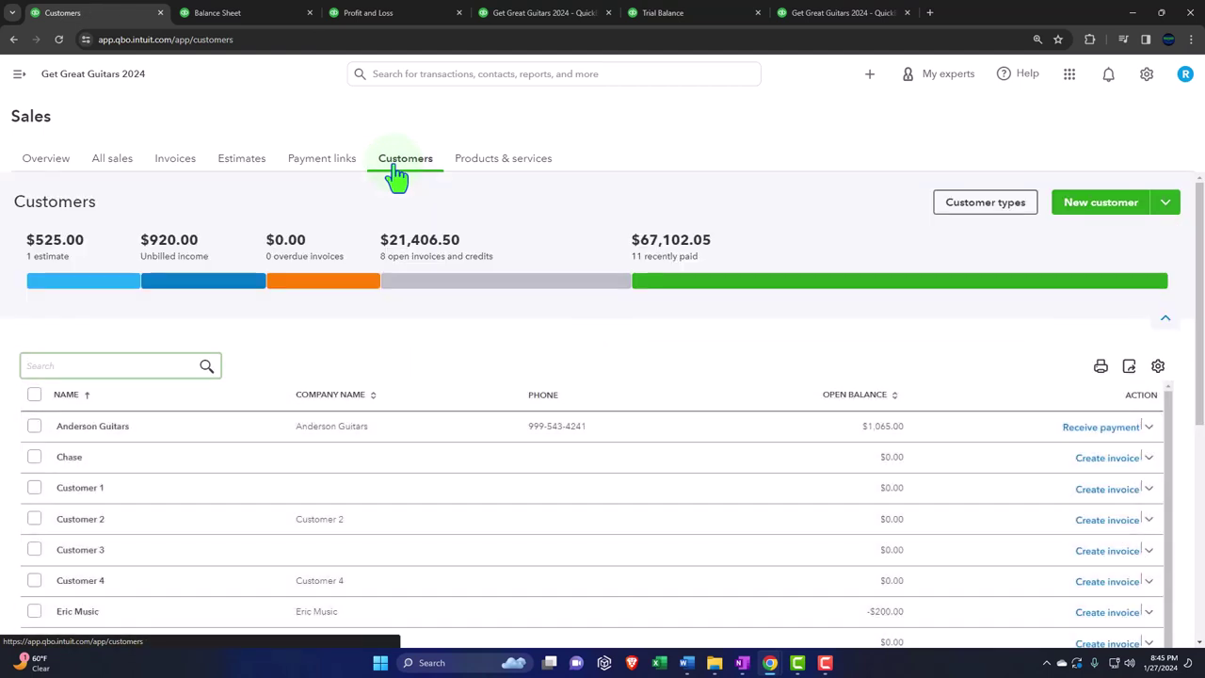
pyautogui.click(191, 297)
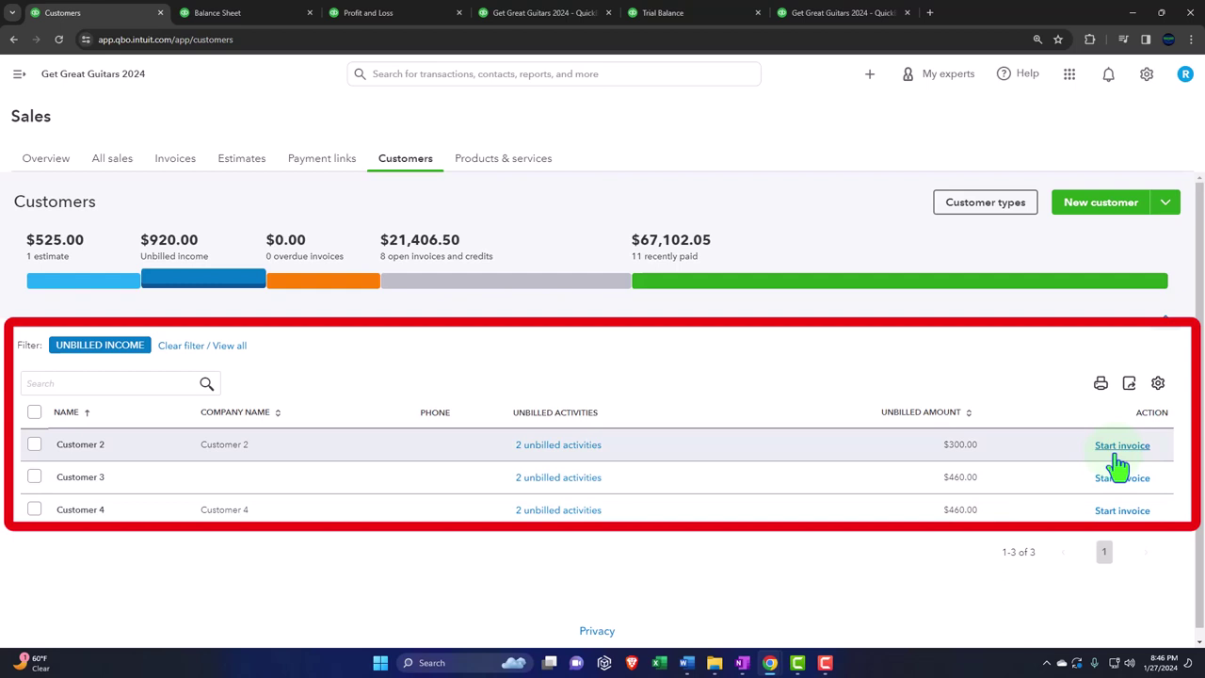
pyautogui.click(1117, 454)
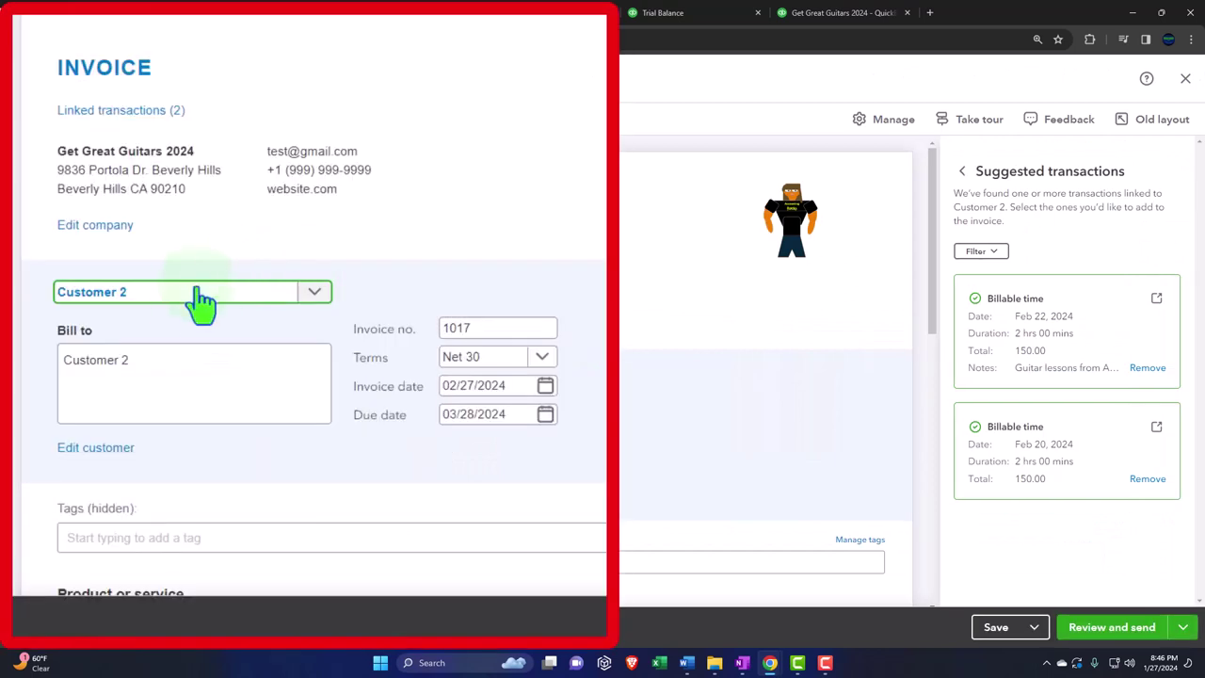
pyautogui.click(178, 301)
pyautogui.click(179, 301)
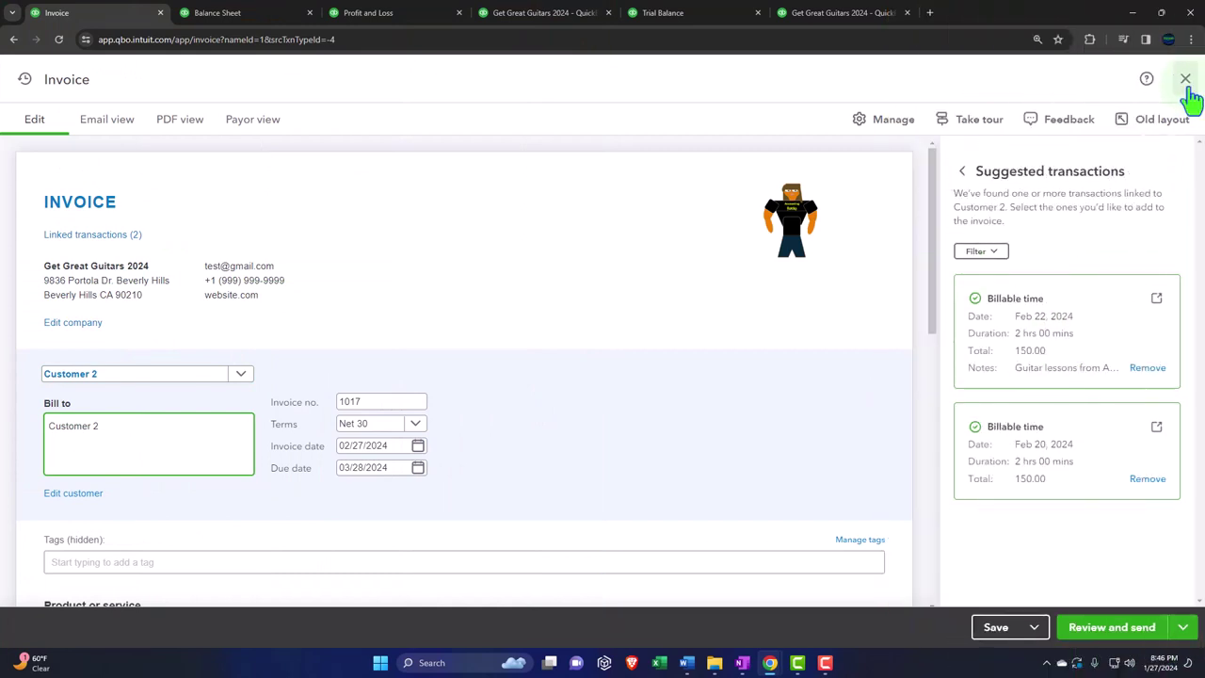
# Keep Customer 2's invoice open and hide its suggested transactions and settings pane
pyautogui.click(1185, 80)
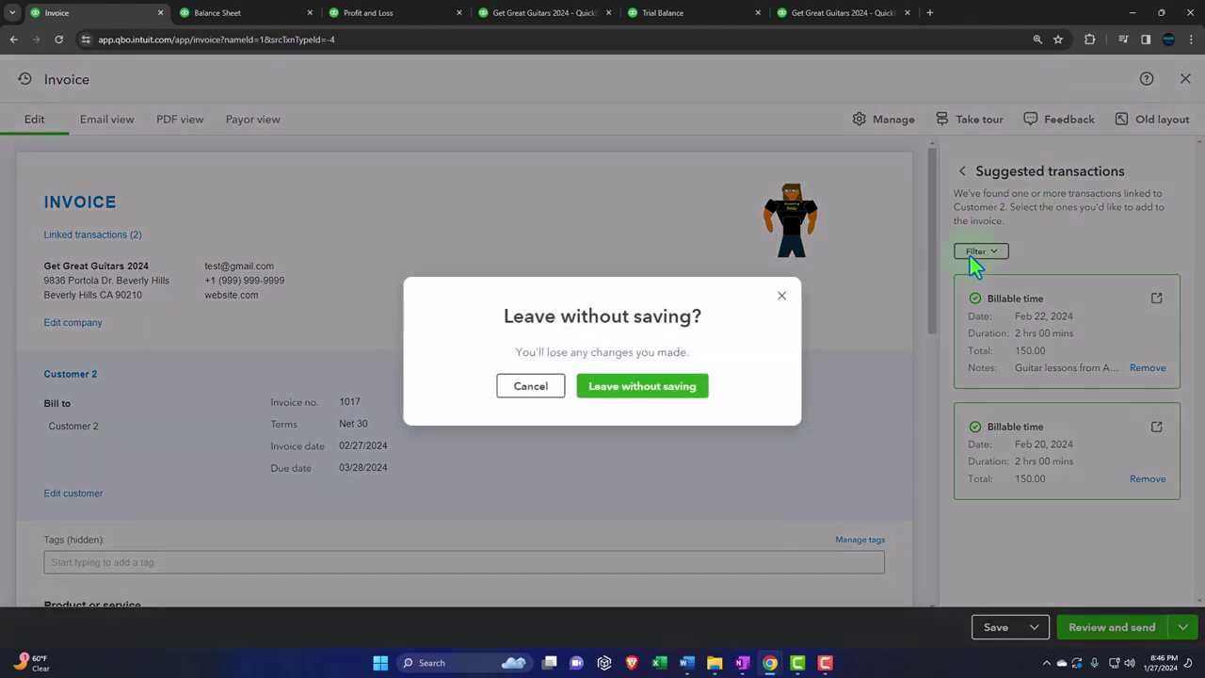
pyautogui.click(782, 297)
pyautogui.click(961, 171)
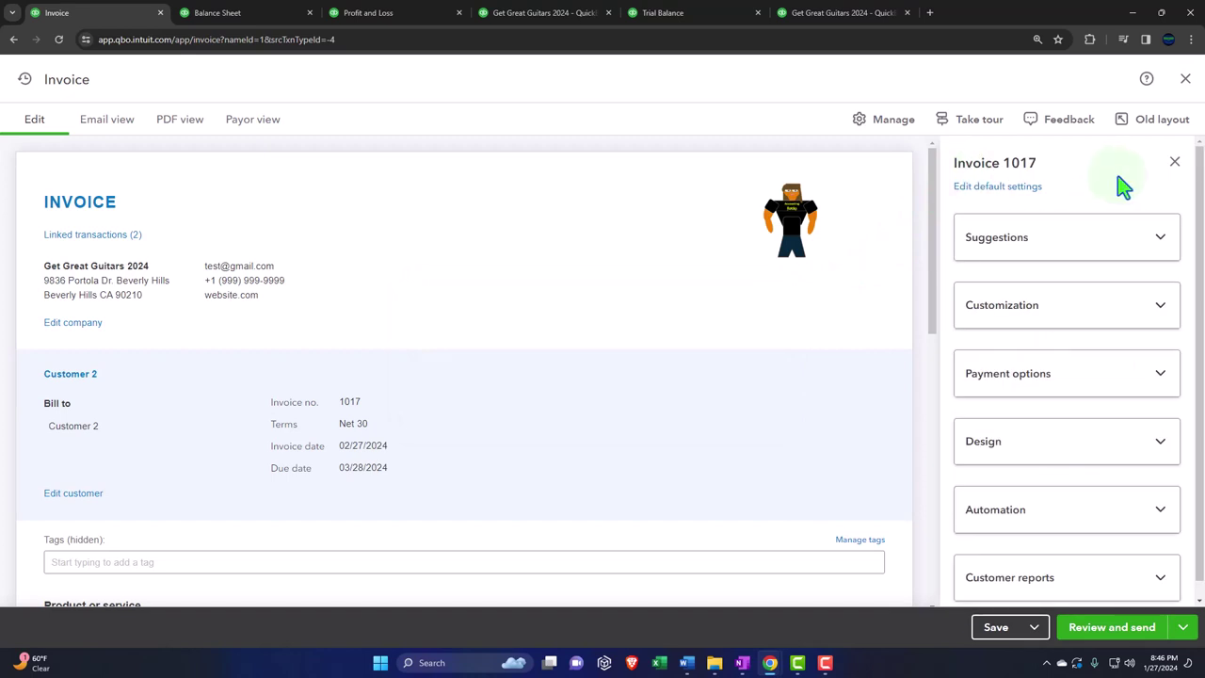
pyautogui.click(1173, 162)
# Review the terms, dates, guitar lesson lines and totals on Customer 2's invoice
pyautogui.click(304, 391)
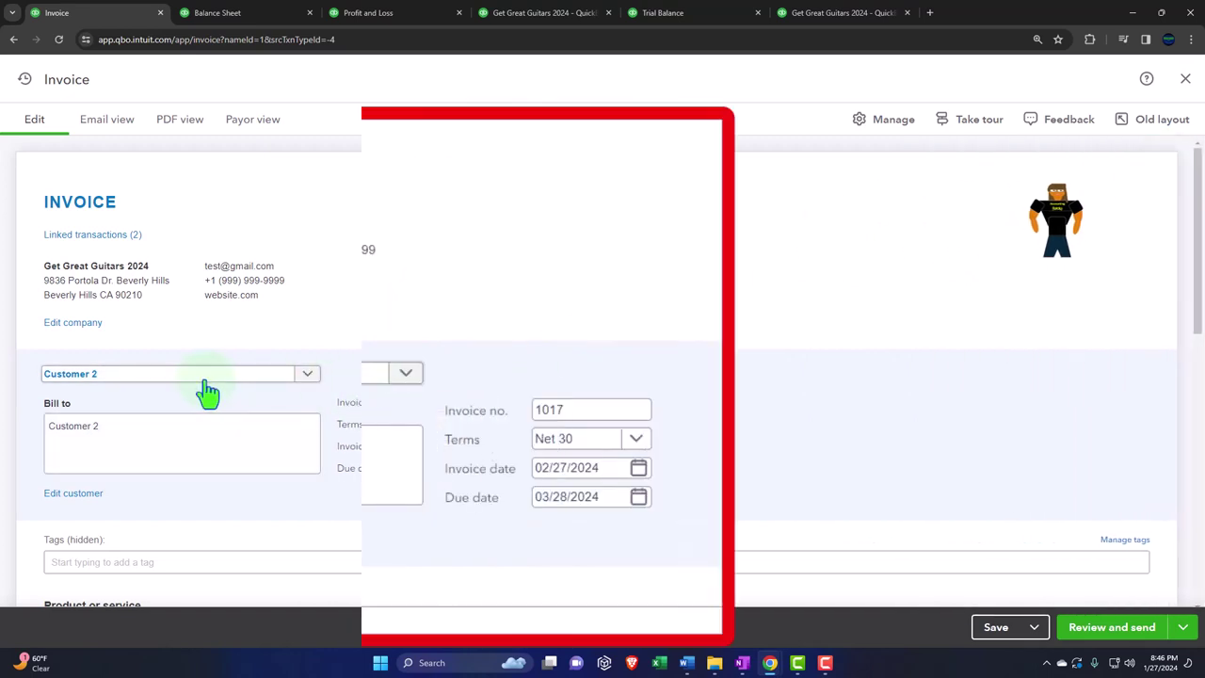
pyautogui.press('Tab')
pyautogui.press('Tab')
pyautogui.press('Tab')
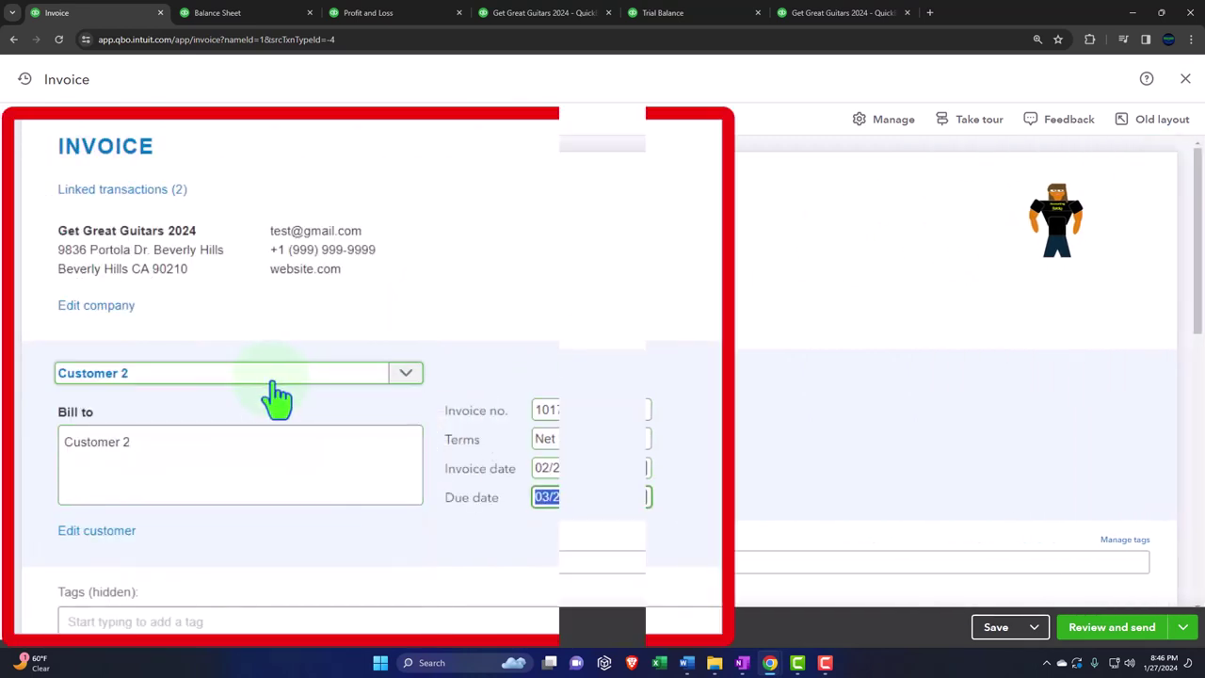
pyautogui.scroll(-2, 211, 389)
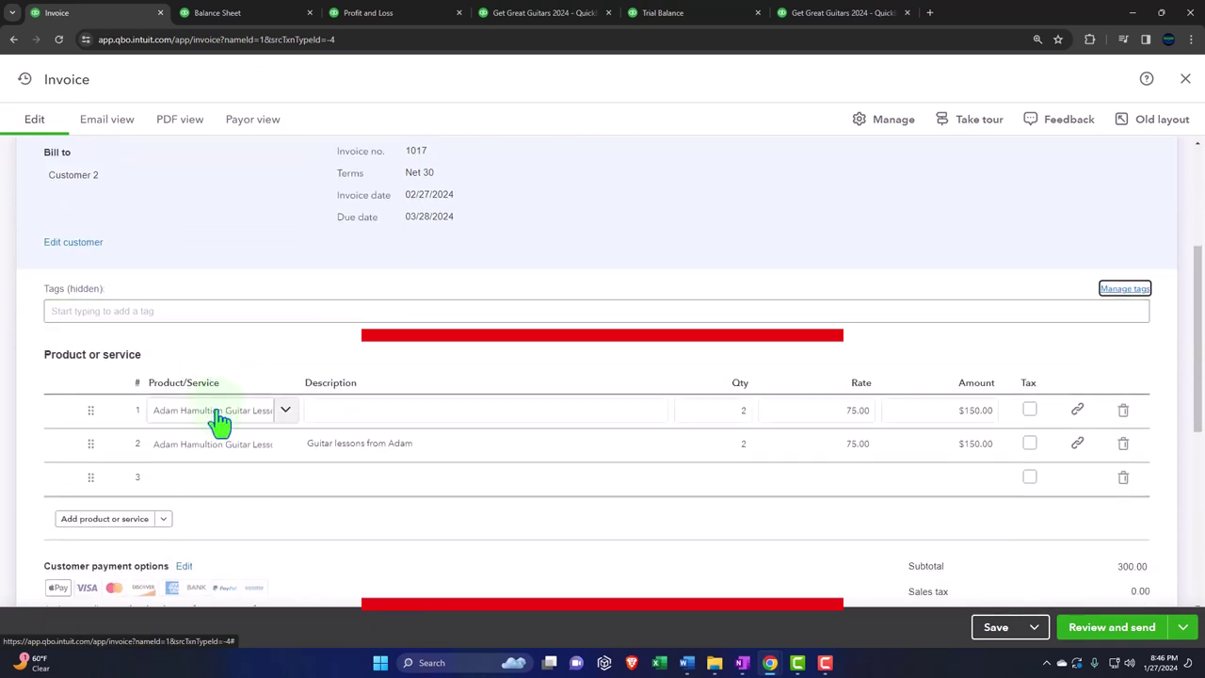
pyautogui.click(311, 414)
pyautogui.scroll(-1, 326, 414)
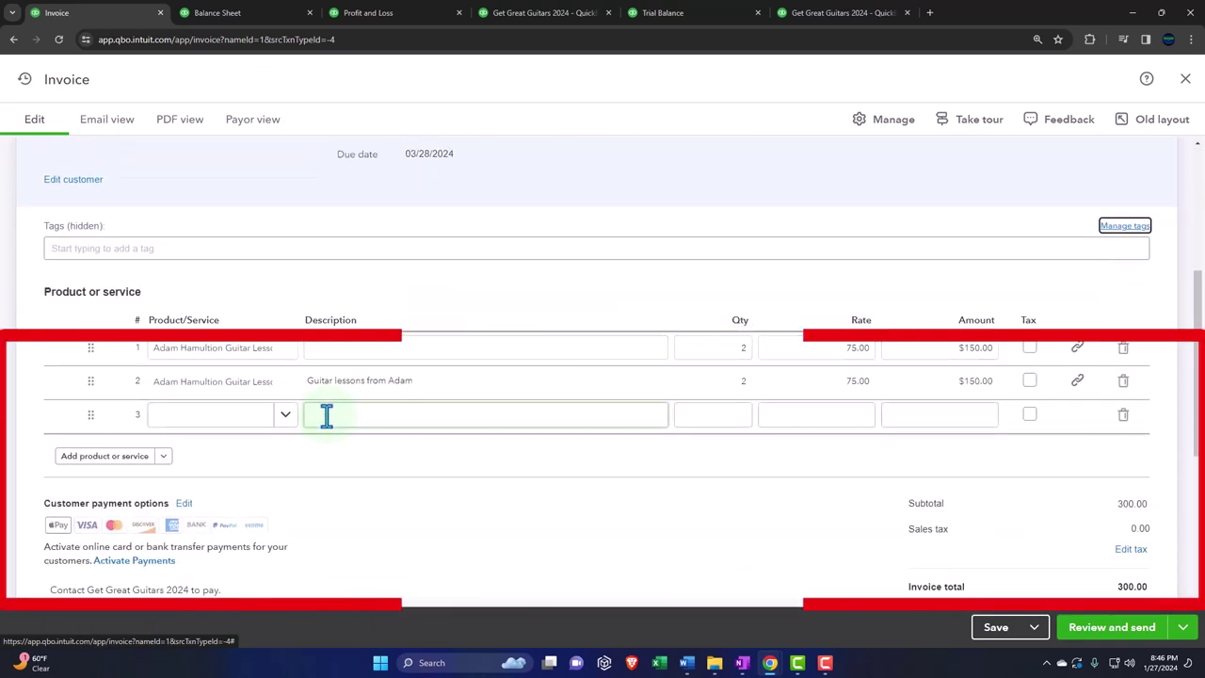
pyautogui.scroll(-1, 815, 423)
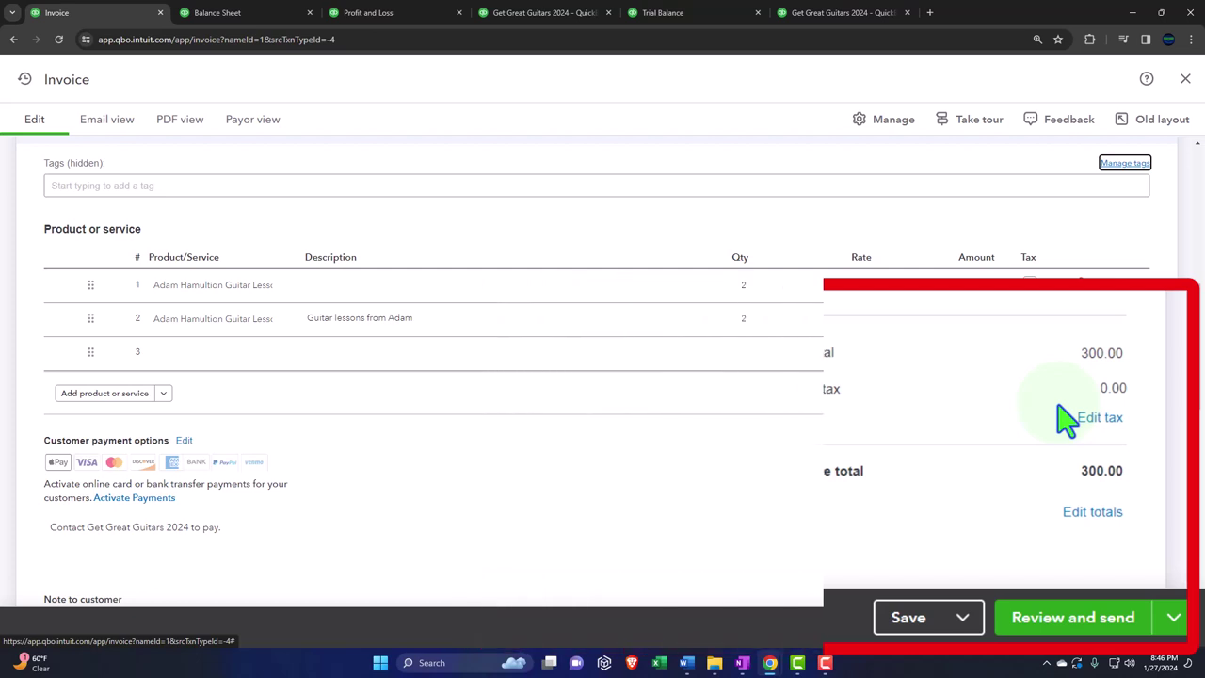
pyautogui.click(910, 318)
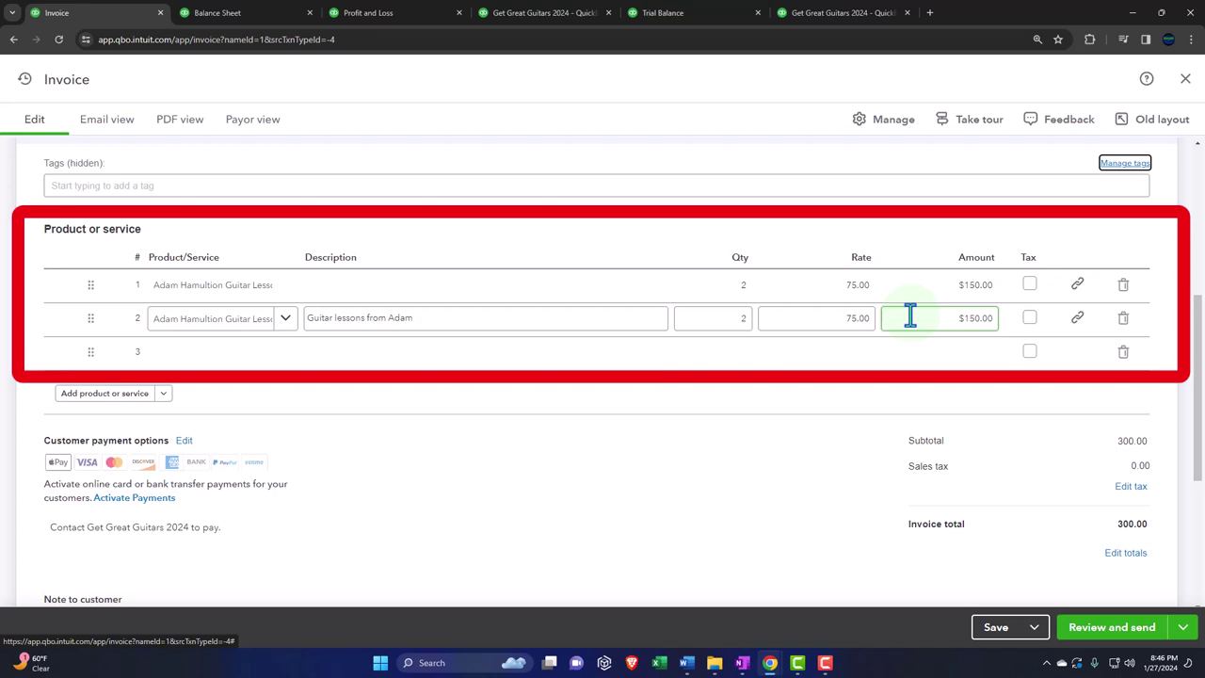
pyautogui.click(1103, 570)
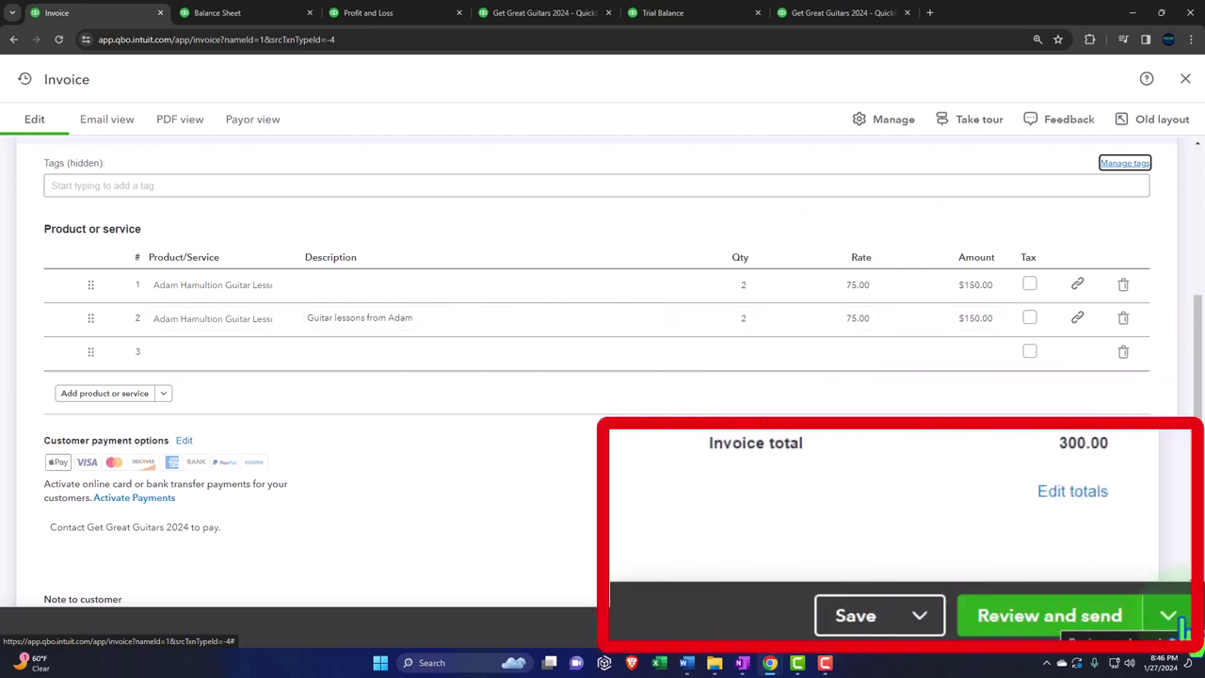
# Save Customer 2's invoice and start a new blank invoice
pyautogui.click(1181, 621)
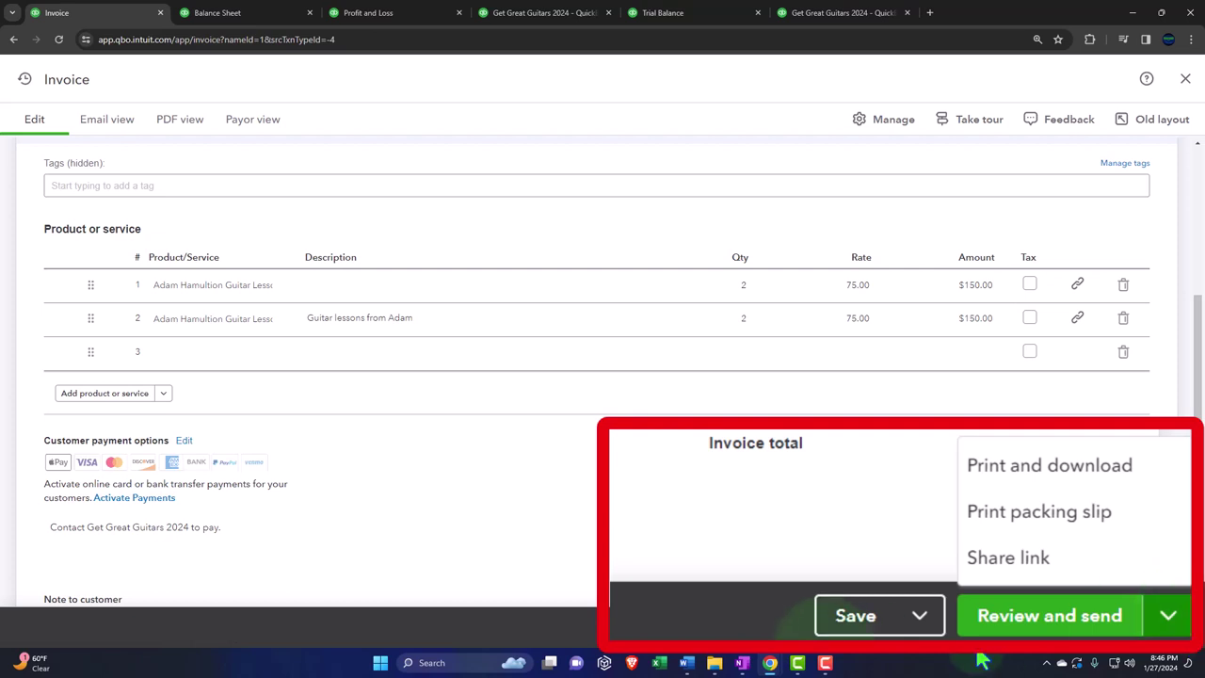
pyautogui.click(920, 616)
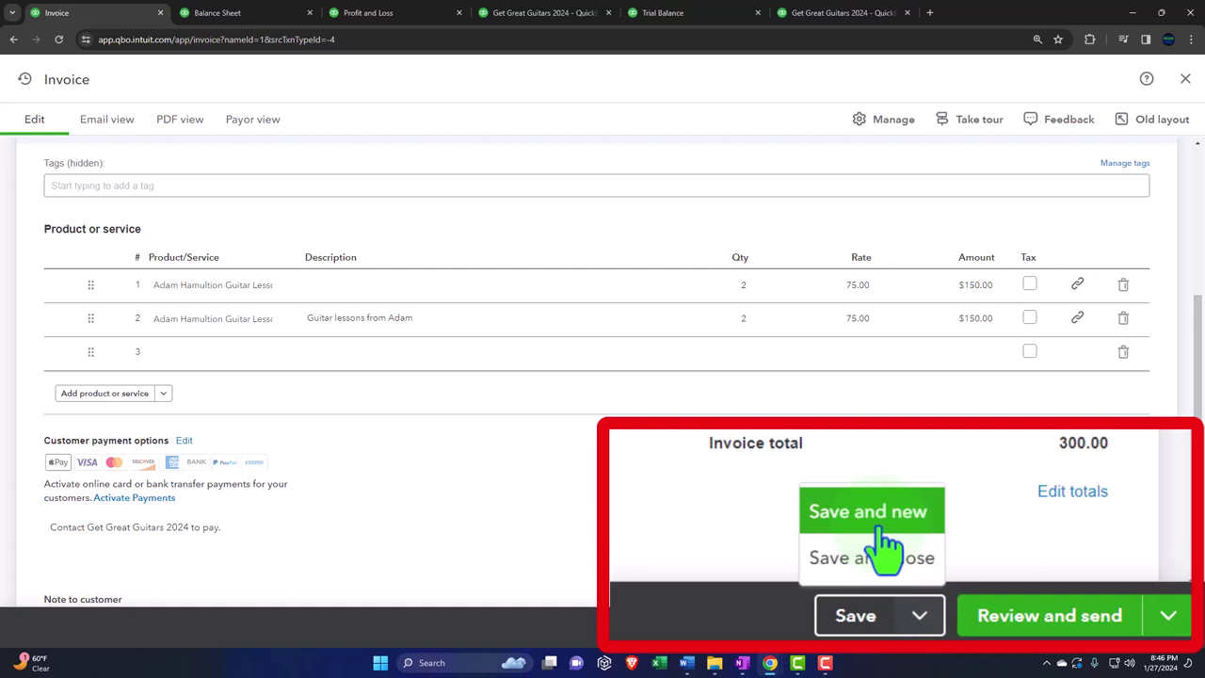
pyautogui.click(1009, 569)
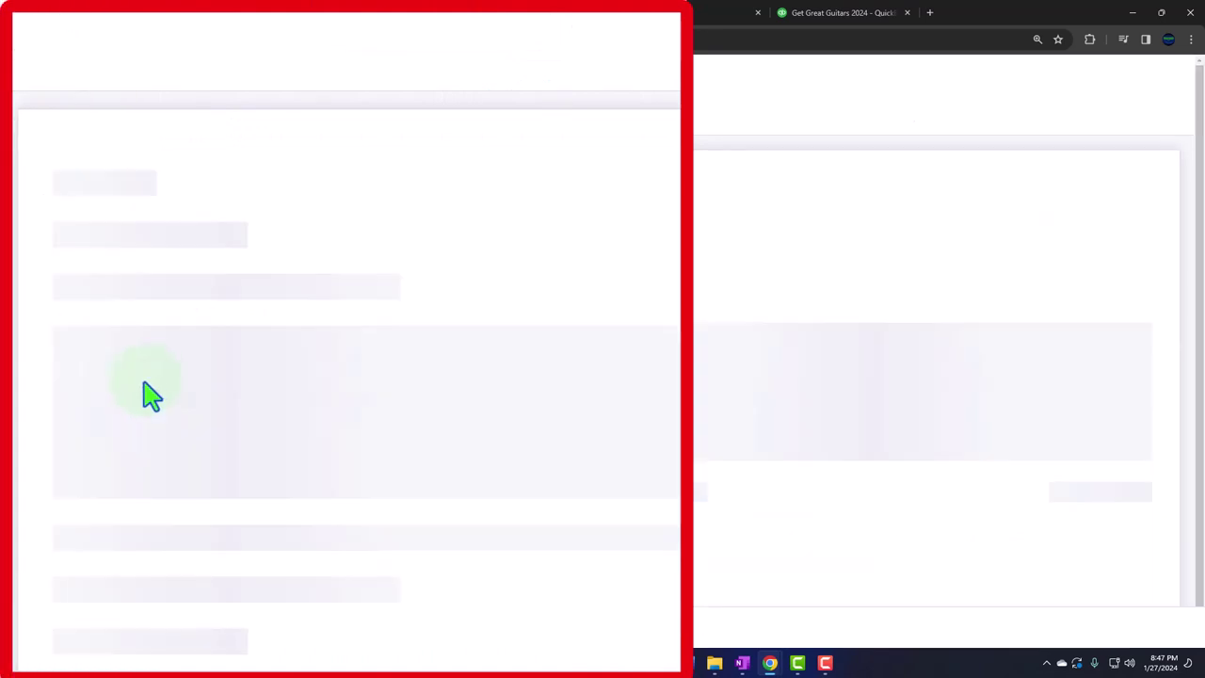
# Select Customer 3 on the new invoice and add the Jan 24 and Jan 22, 2024 billable time entries
pyautogui.click(179, 363)
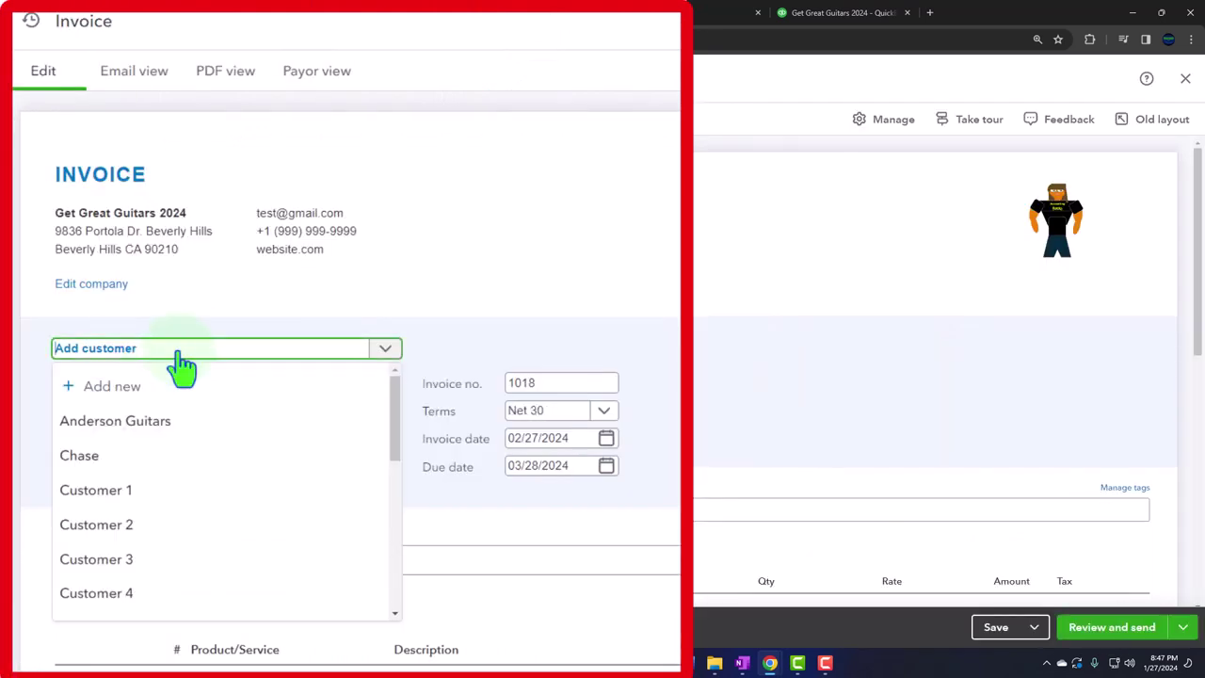
pyautogui.click(181, 367)
pyautogui.write('cust')
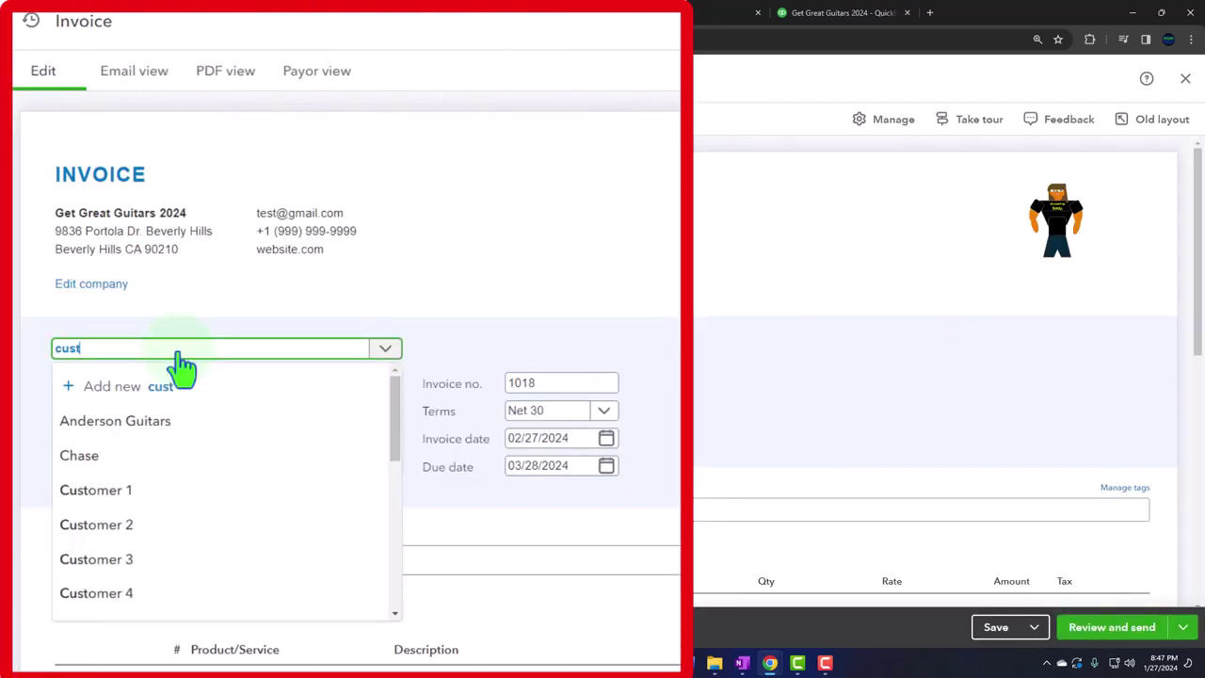
pyautogui.click(156, 490)
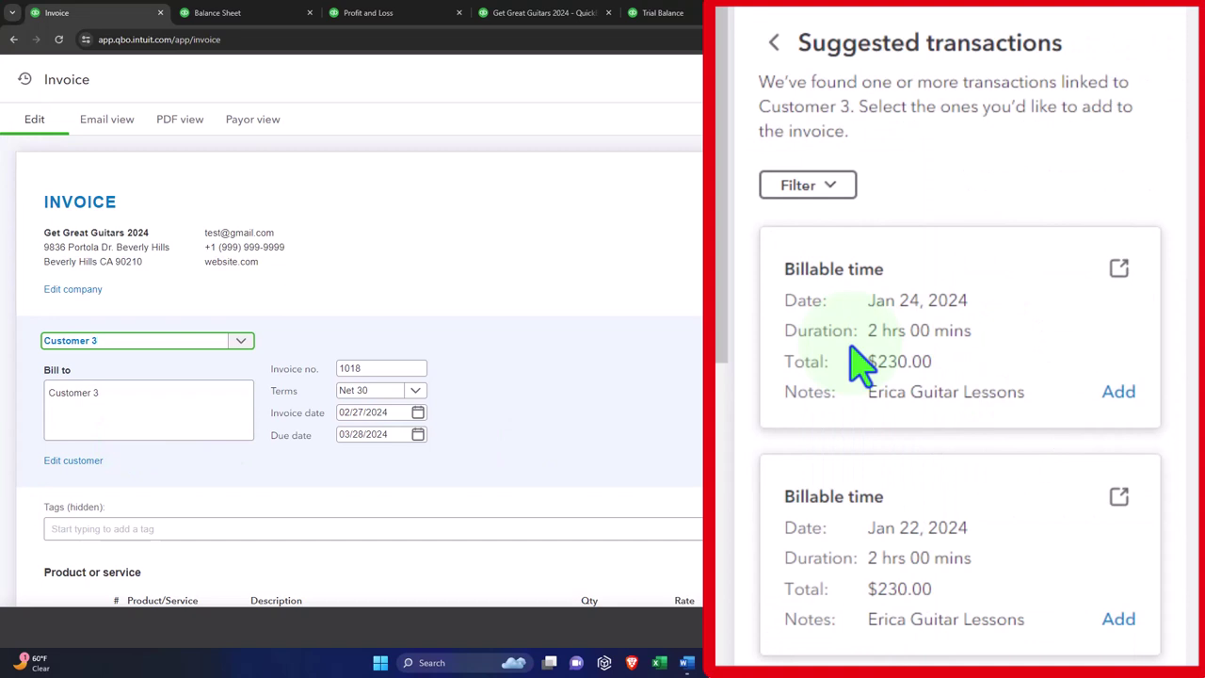
pyautogui.click(1117, 393)
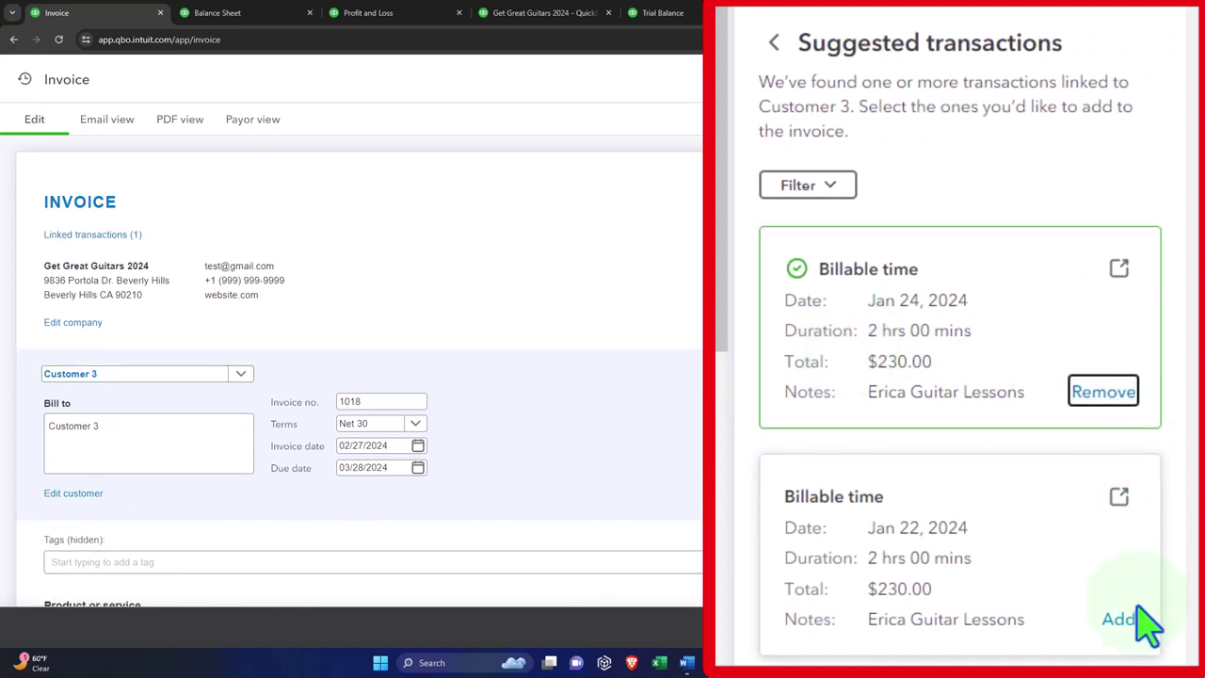
pyautogui.click(1150, 497)
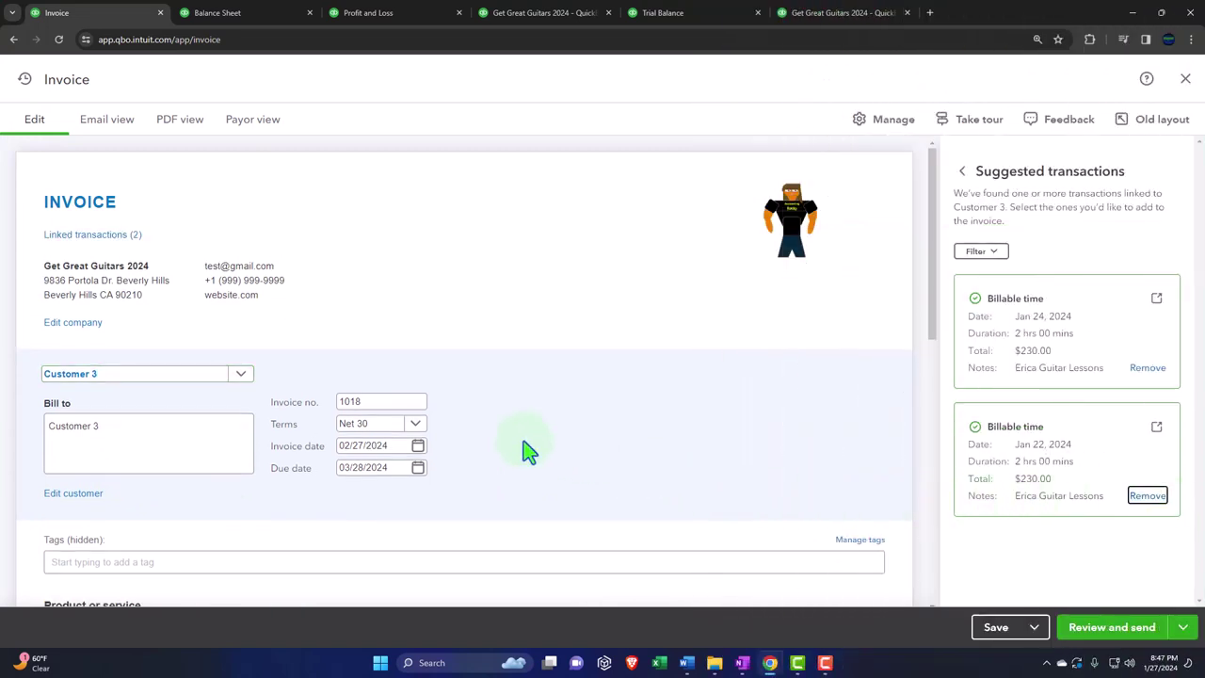
# Review the invoice number, terms, dates, Erica Guitar Lessons lines and total on Customer 3's invoice
pyautogui.click(388, 402)
pyautogui.press('Tab')
pyautogui.press('Tab')
pyautogui.press('Tab')
pyautogui.press('Tab')
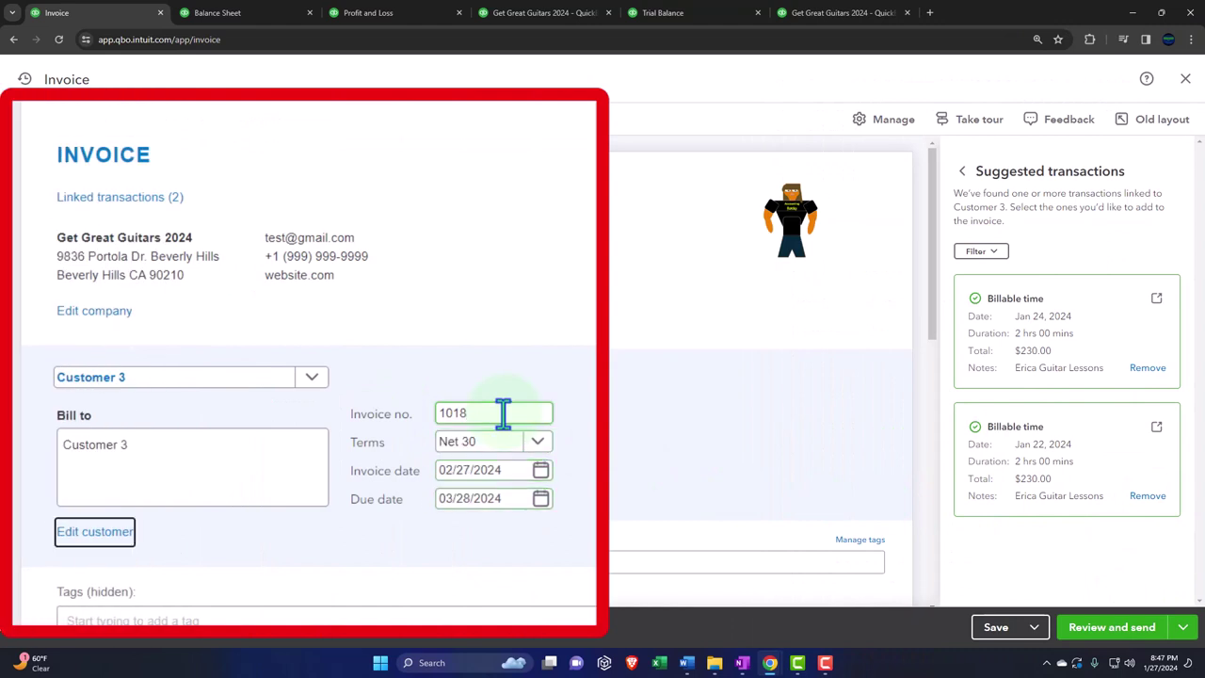
pyautogui.scroll(-2, 452, 385)
pyautogui.scroll(-3, 457, 386)
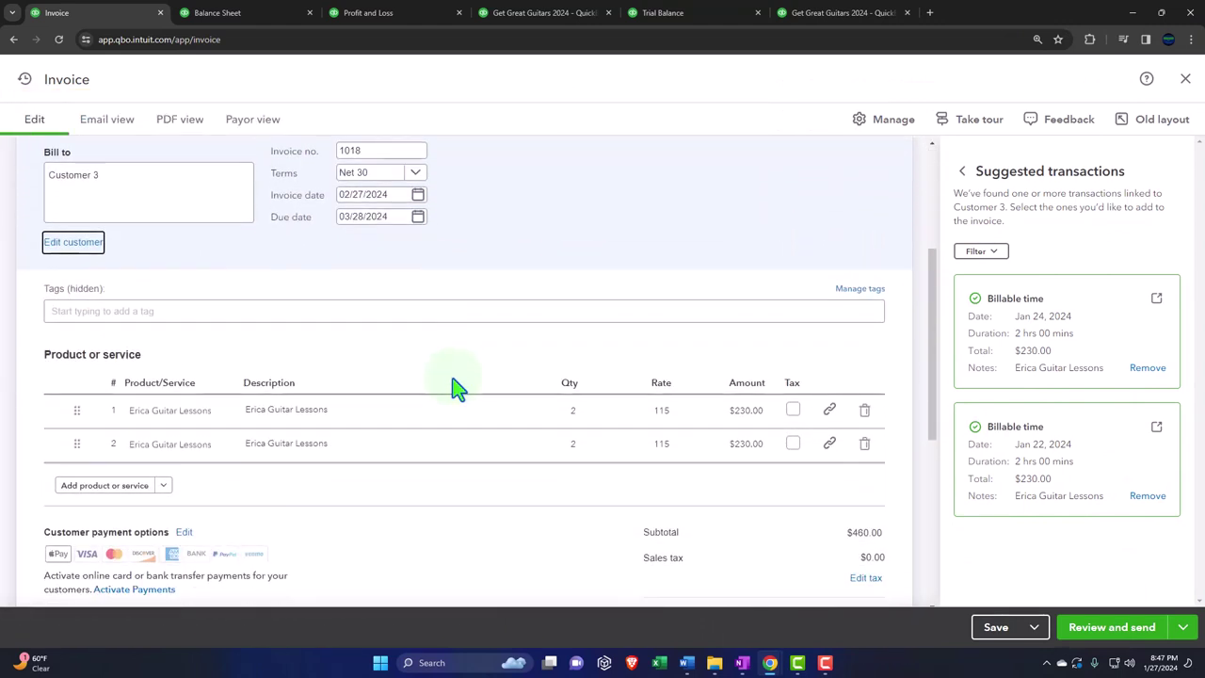
pyautogui.click(457, 385)
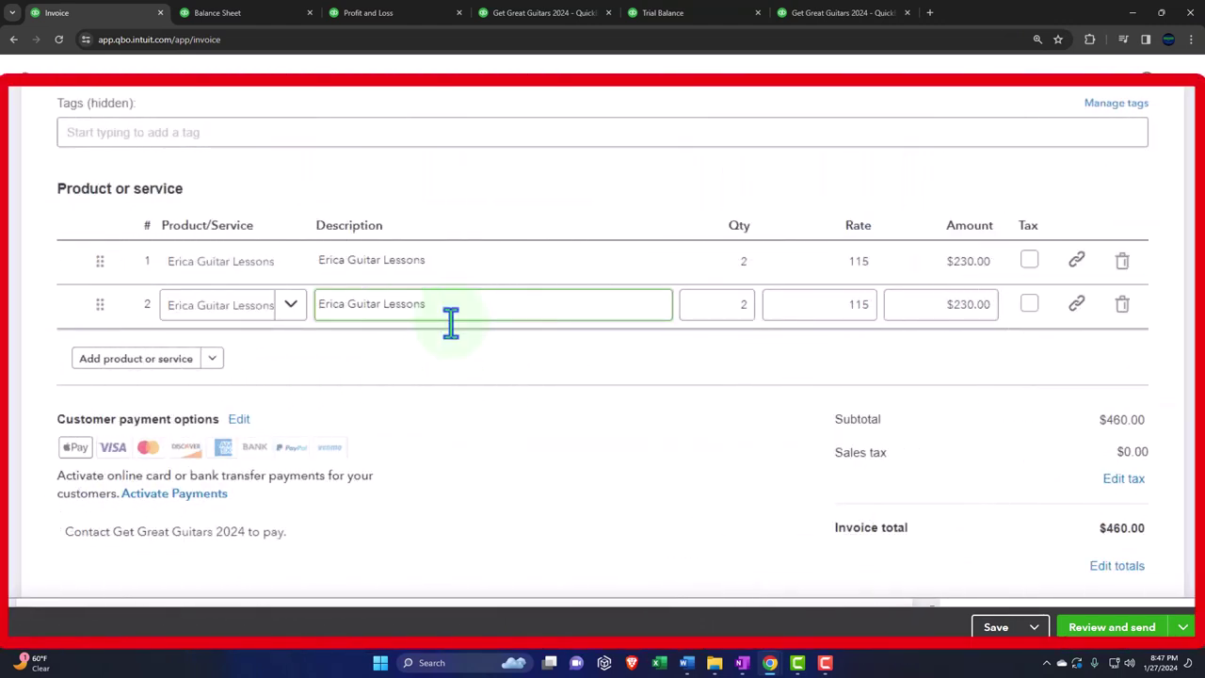
pyautogui.click(446, 344)
pyautogui.click(711, 304)
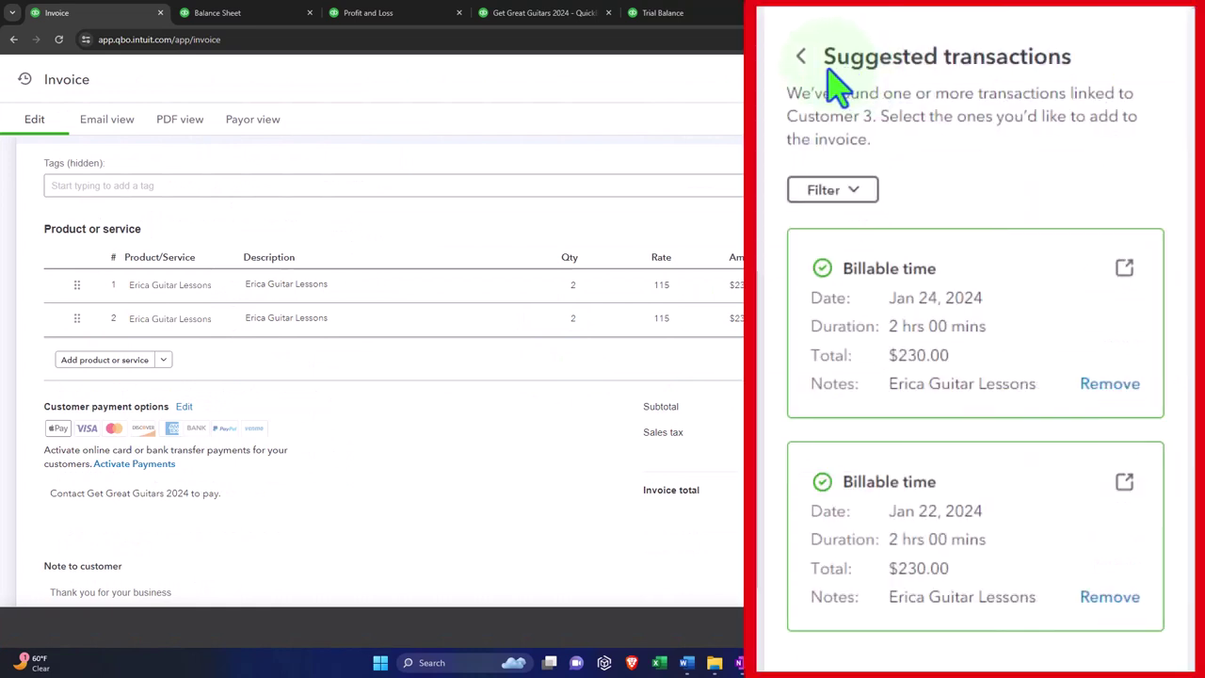
# Hide the suggested transactions and settings pane on Customer 3's invoice, and save it to start a new blank invoice
pyautogui.click(962, 170)
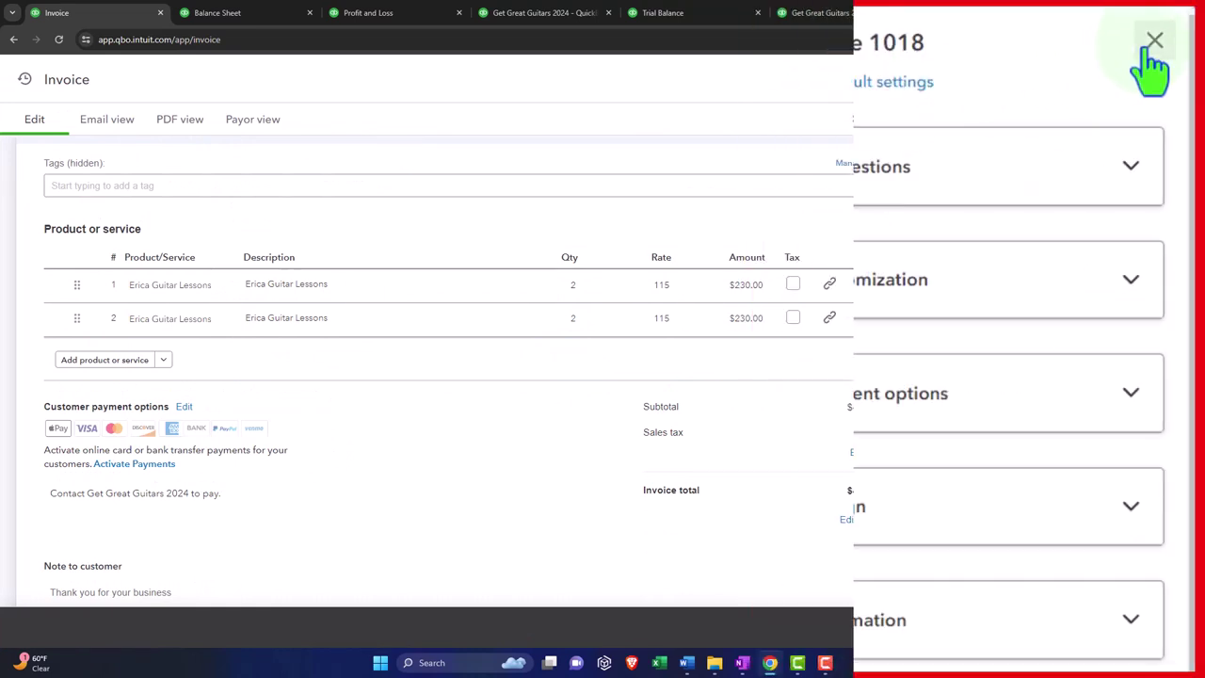
pyautogui.click(1154, 40)
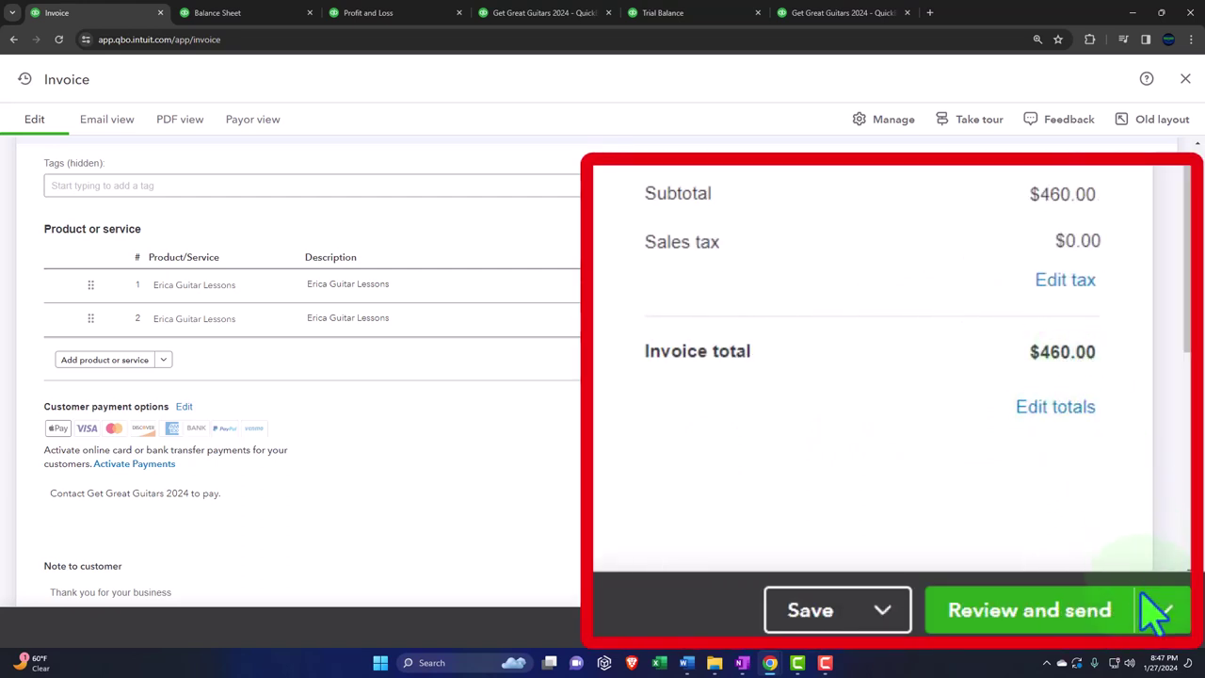
pyautogui.click(1148, 625)
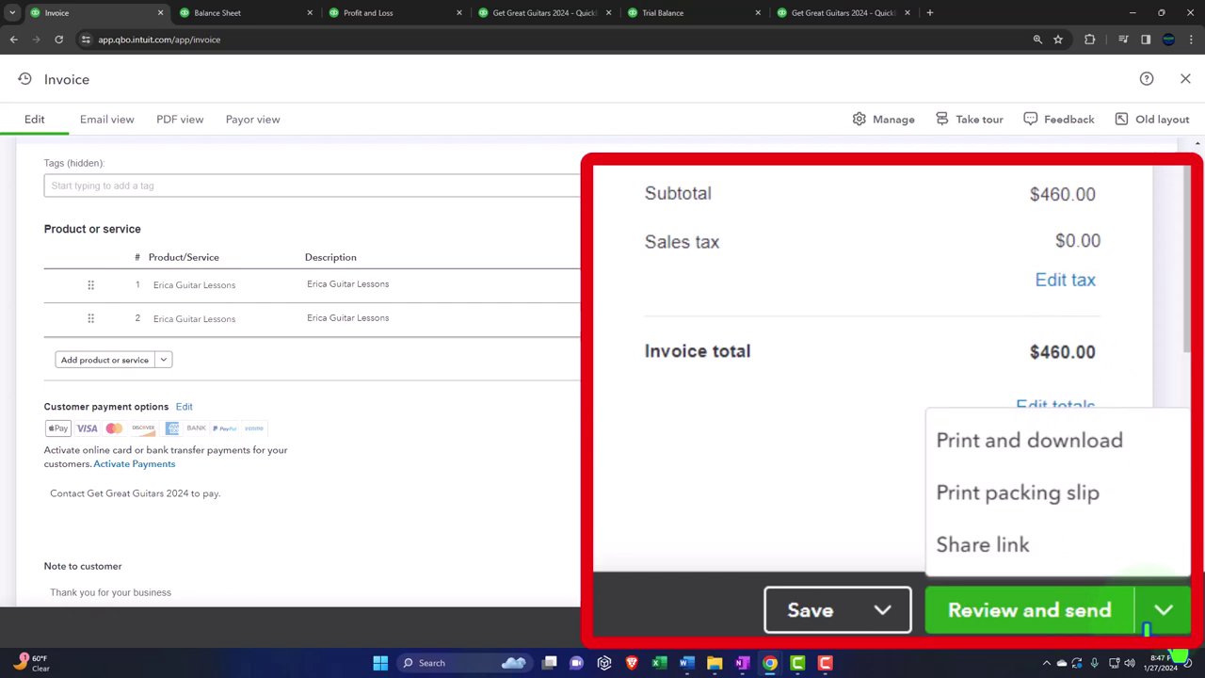
pyautogui.click(882, 610)
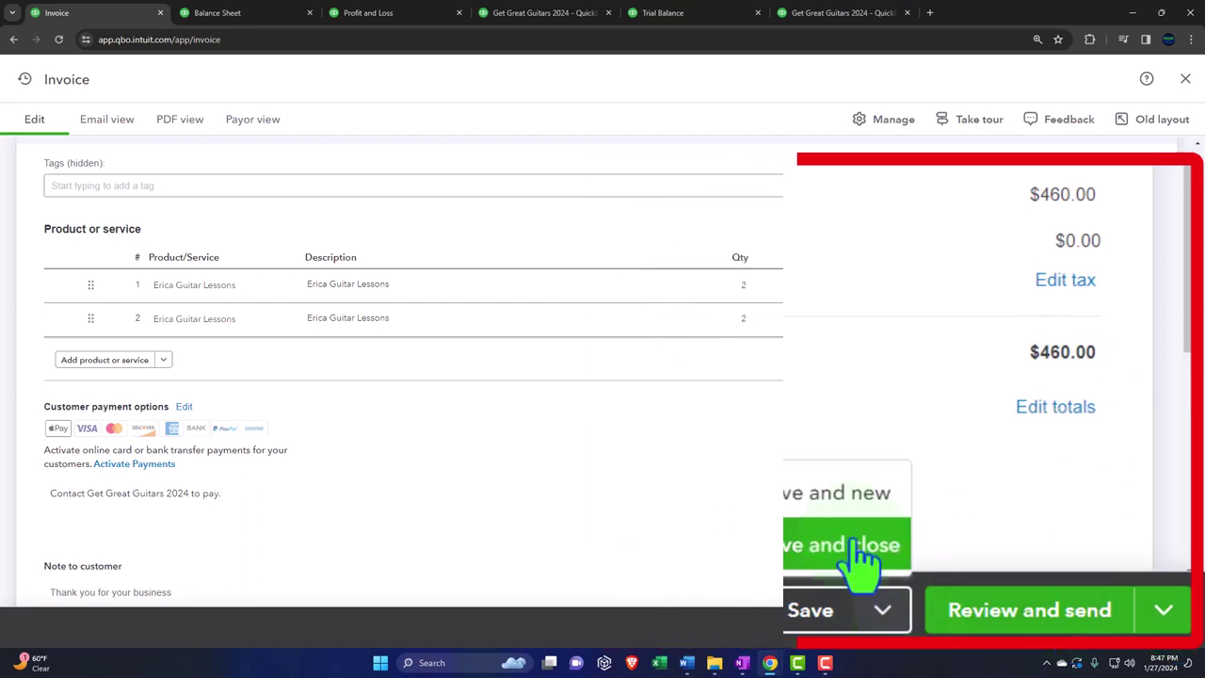
pyautogui.click(1015, 572)
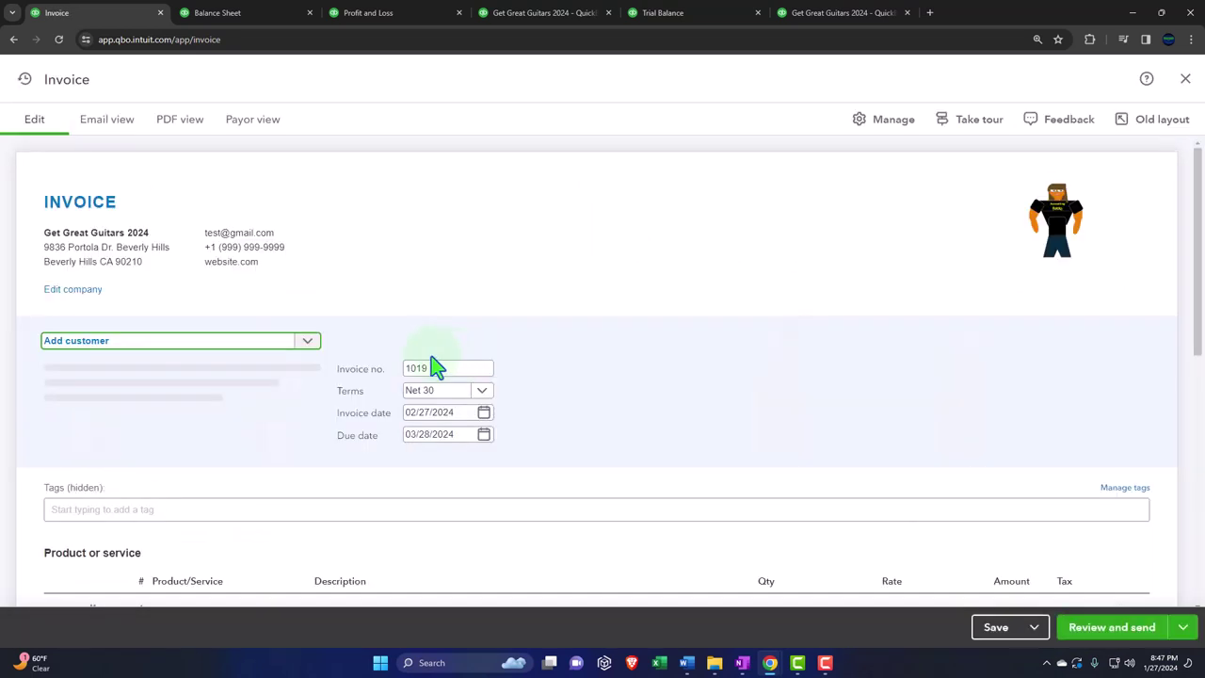
# Select Customer 4 on the new invoice and add the Jan 25 and Jan 23, 2024 billable time entries, closing the side pane
pyautogui.click(233, 342)
pyautogui.write('cust')
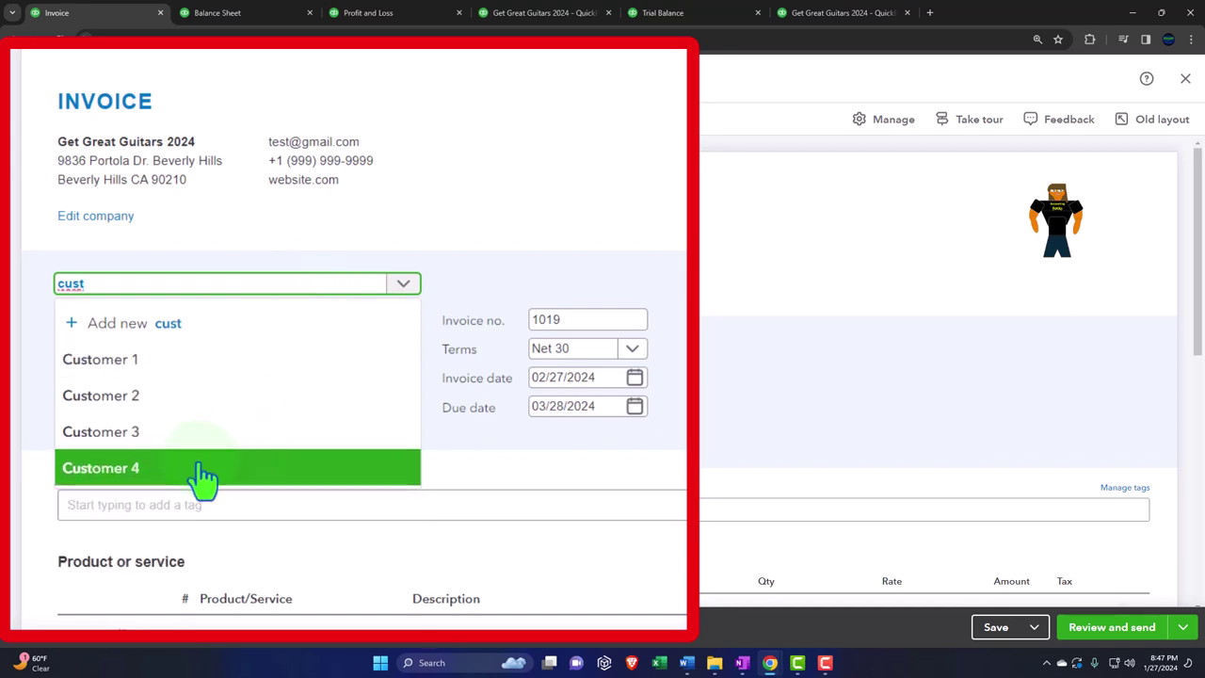
pyautogui.click(204, 478)
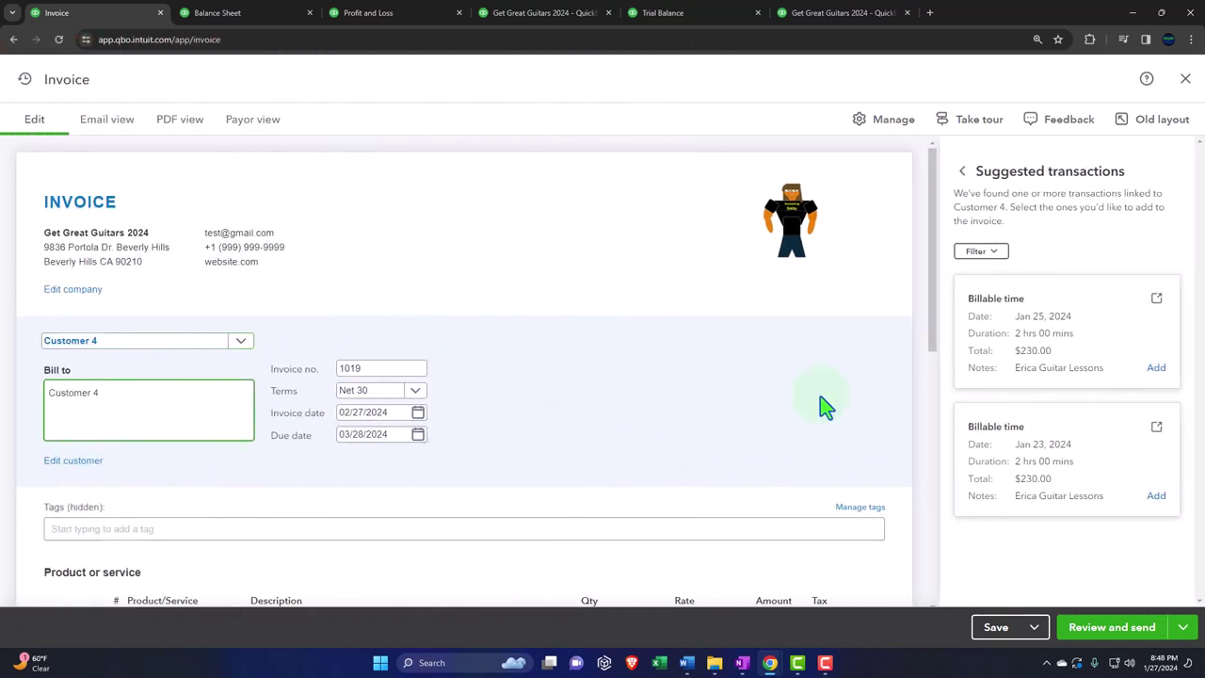
pyautogui.click(1158, 370)
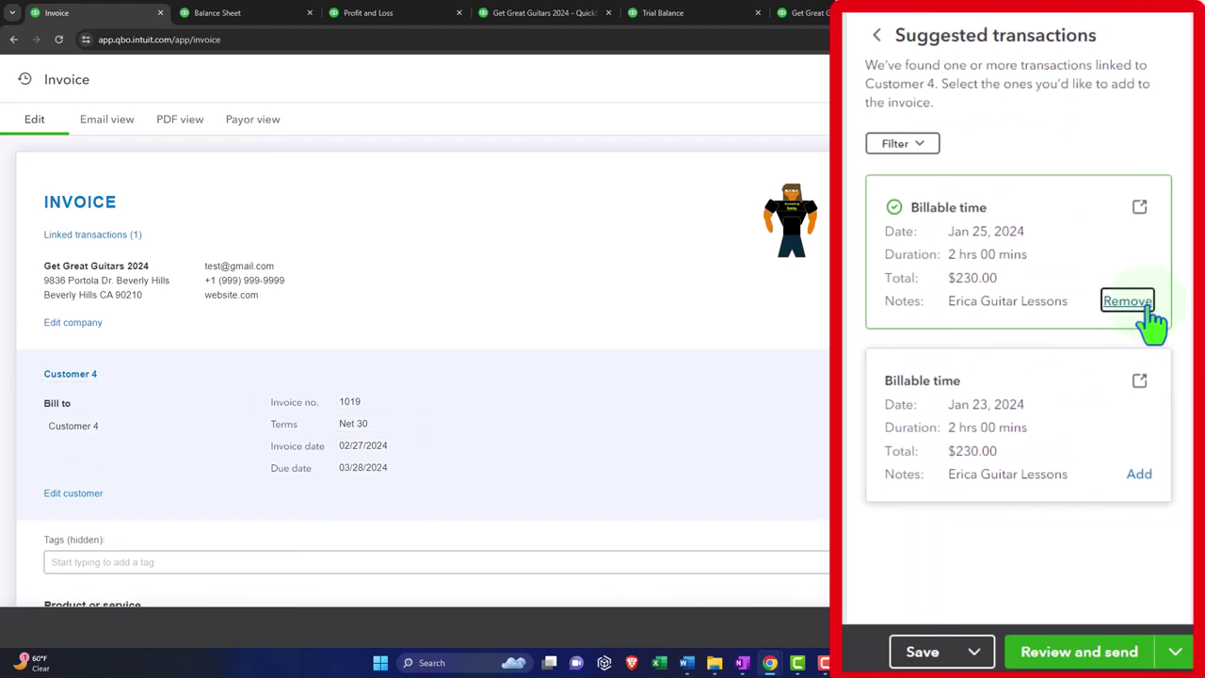
pyautogui.click(1139, 475)
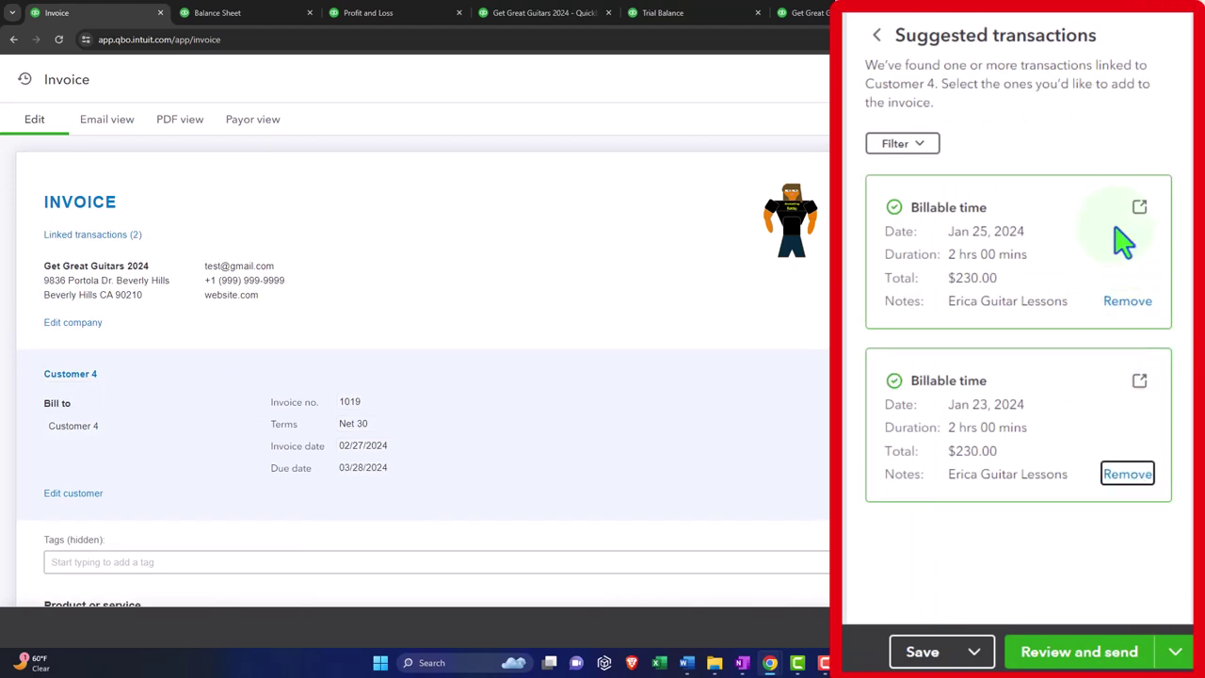
pyautogui.click(879, 40)
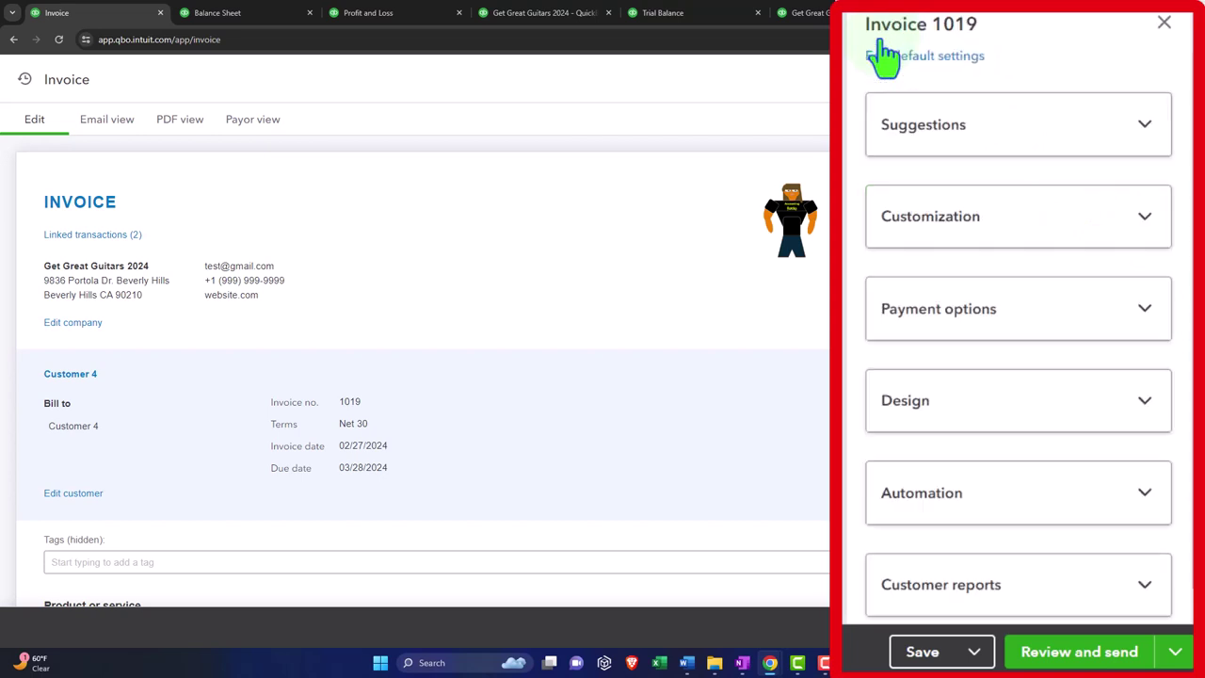
pyautogui.click(1164, 21)
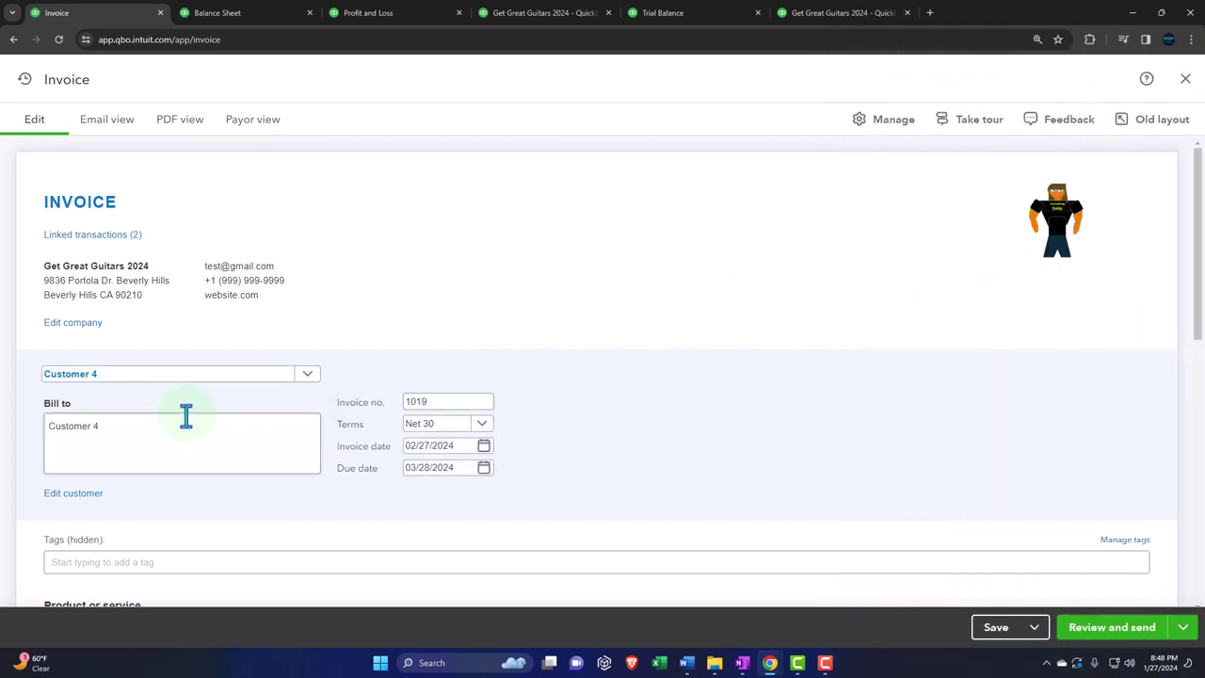
# Review the terms, dates, Erica Guitar Lessons lines and totals on Customer 4's invoice
pyautogui.click(146, 375)
pyautogui.click(148, 377)
pyautogui.press('Tab')
pyautogui.press('Tab')
pyautogui.press('Tab')
pyautogui.press('Tab')
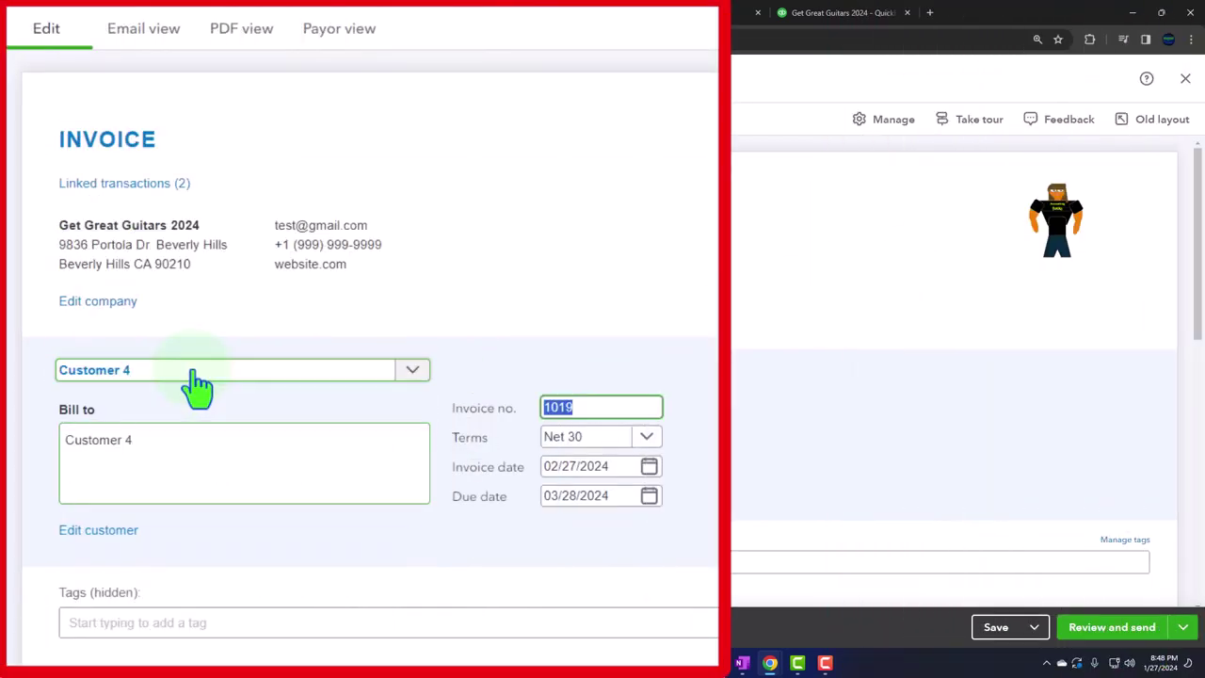
pyautogui.press('Tab')
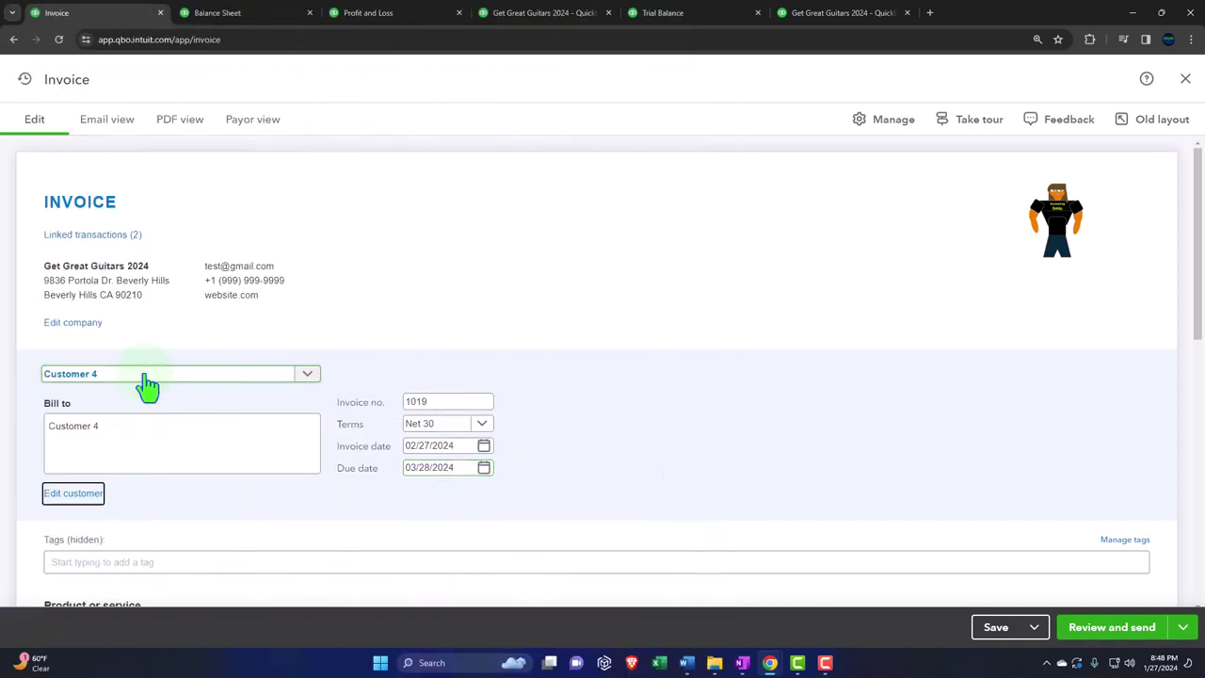
pyautogui.scroll(-2, 148, 384)
pyautogui.press('Tab')
pyautogui.scroll(-1, 151, 386)
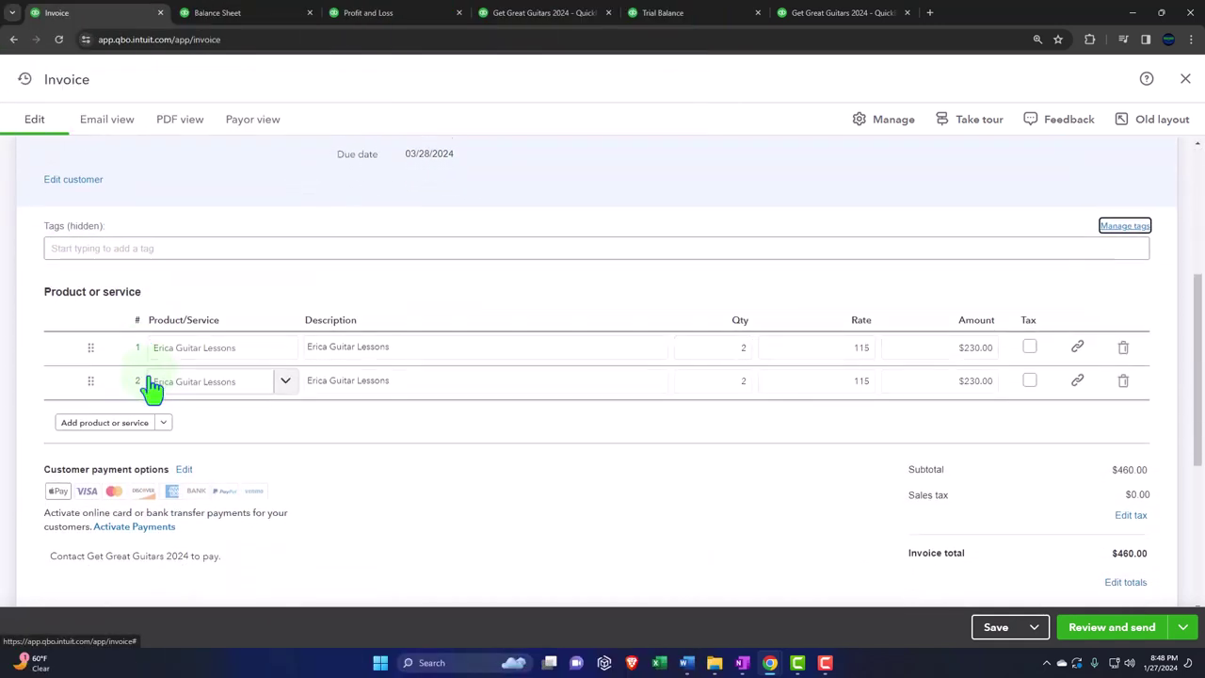
pyautogui.click(374, 354)
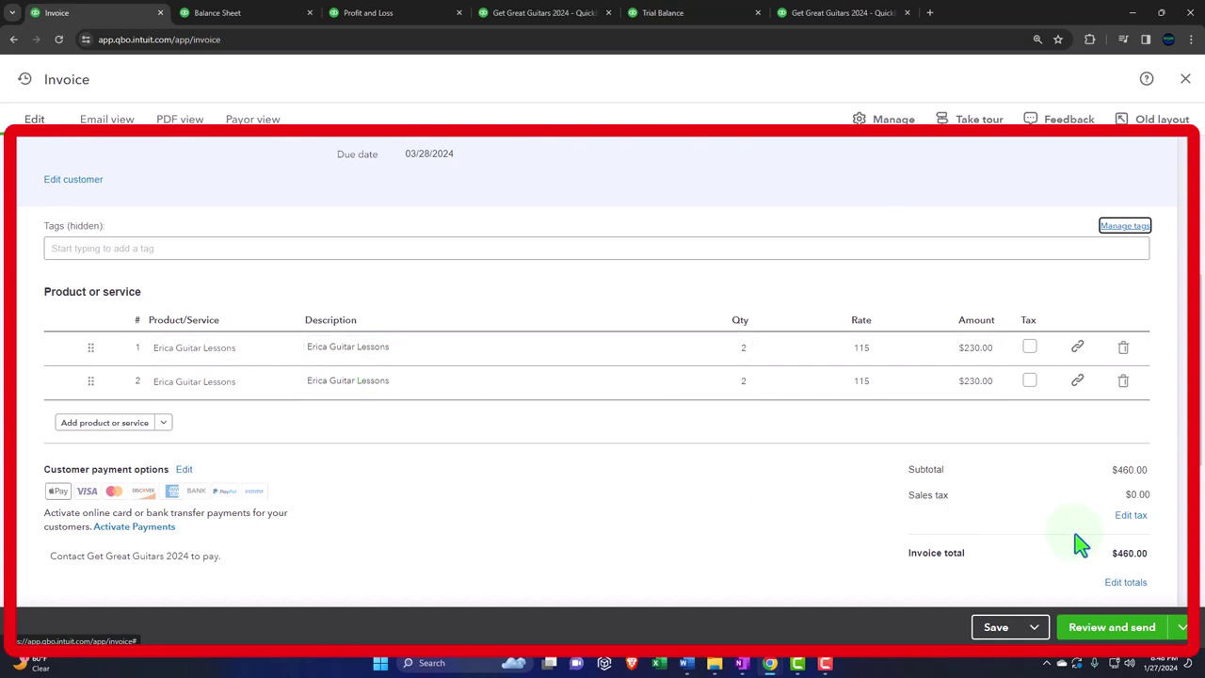
pyautogui.scroll(-1, 1079, 544)
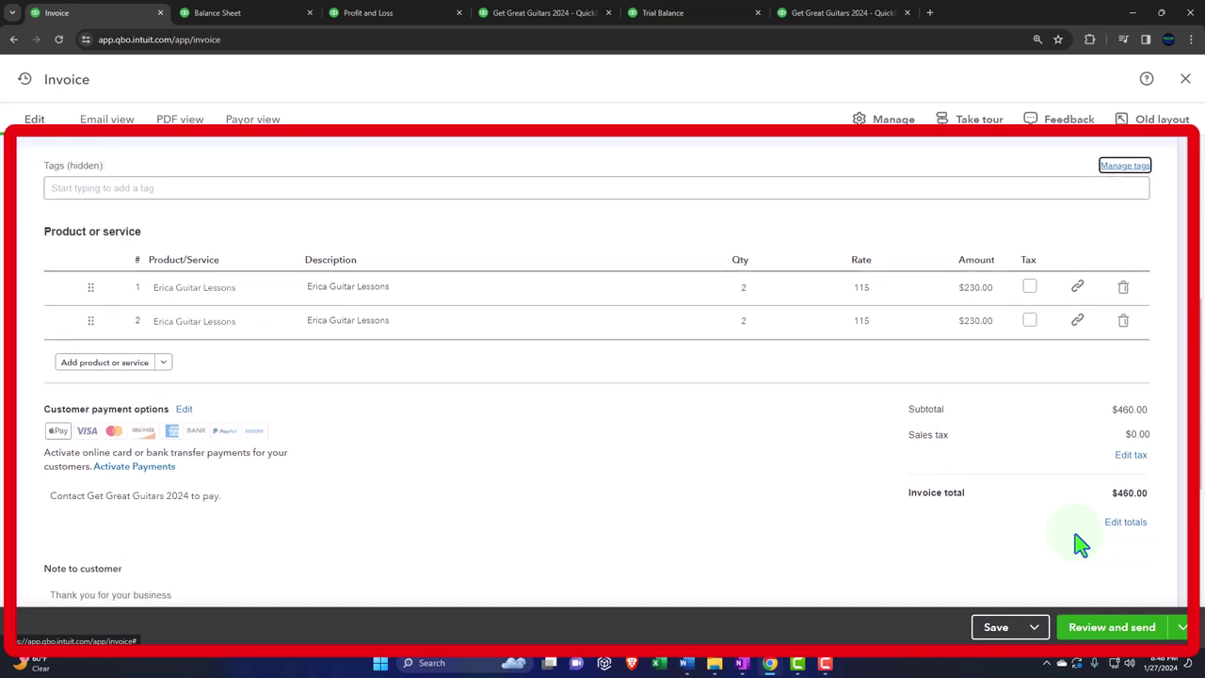
# Save Customer 4's invoice and close the invoice form
pyautogui.click(1182, 628)
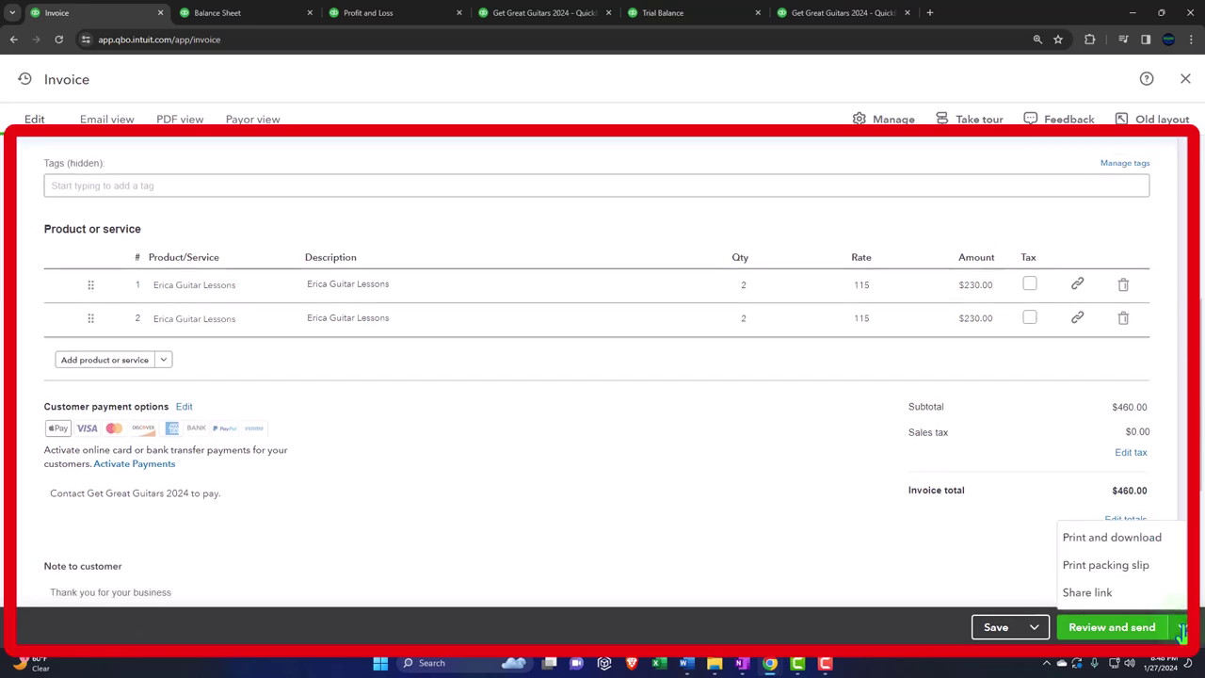
pyautogui.click(1034, 626)
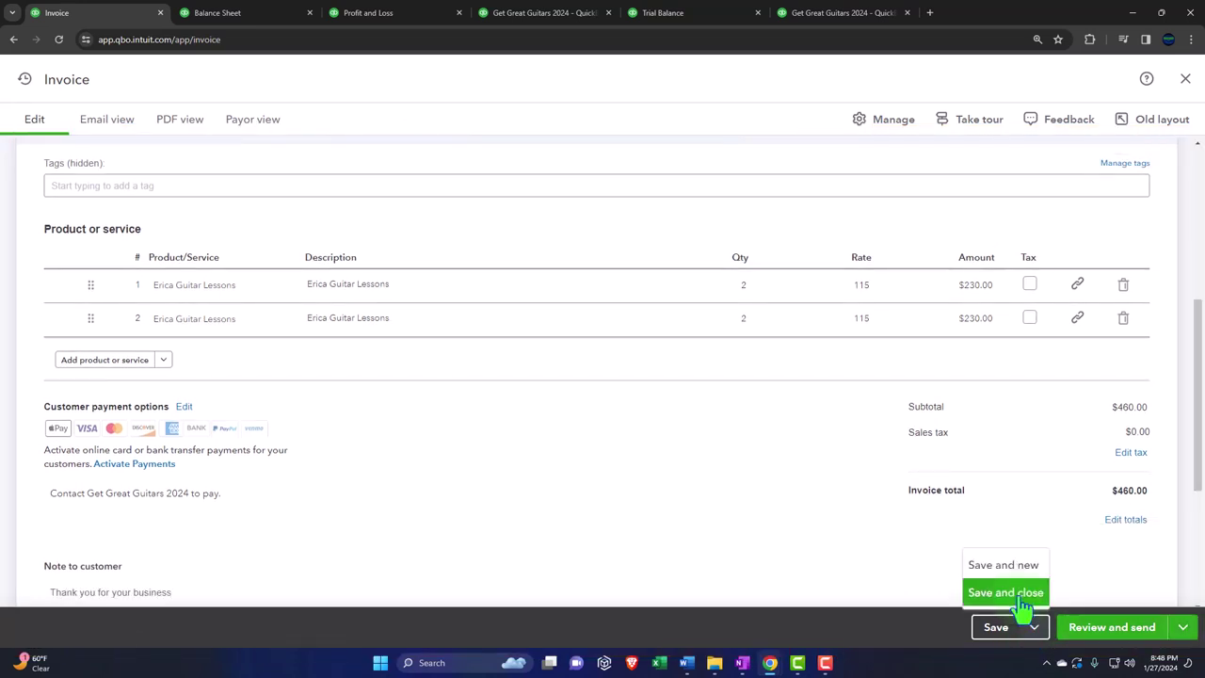
pyautogui.click(1012, 591)
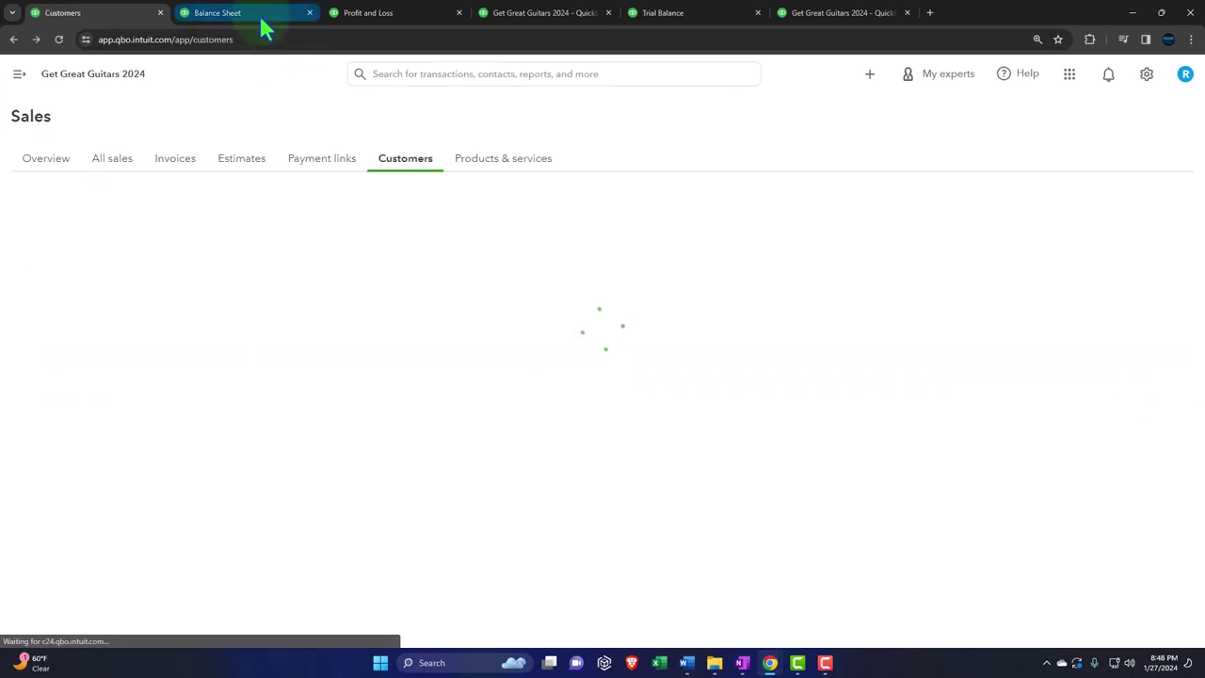
# Rerun the Balance Sheet report for 01/01/2024 to 02/28/2024 and examine the current assets
pyautogui.click(258, 14)
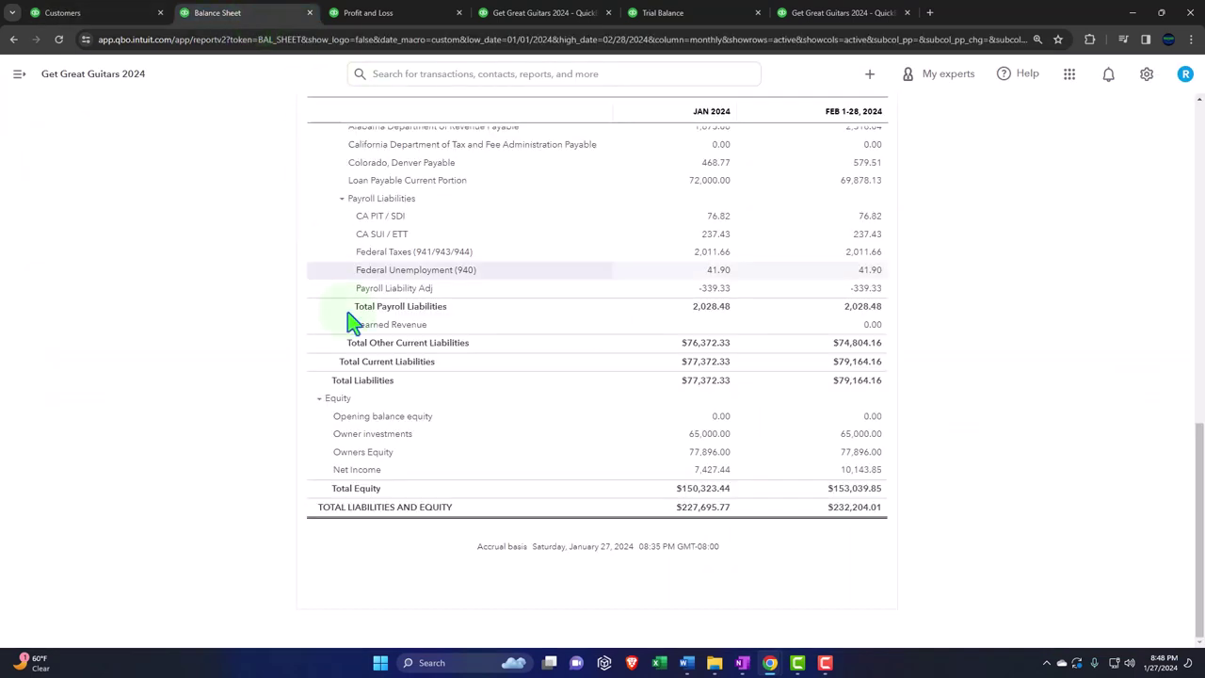
pyautogui.scroll(10, 500, 305)
pyautogui.scroll(3, 523, 312)
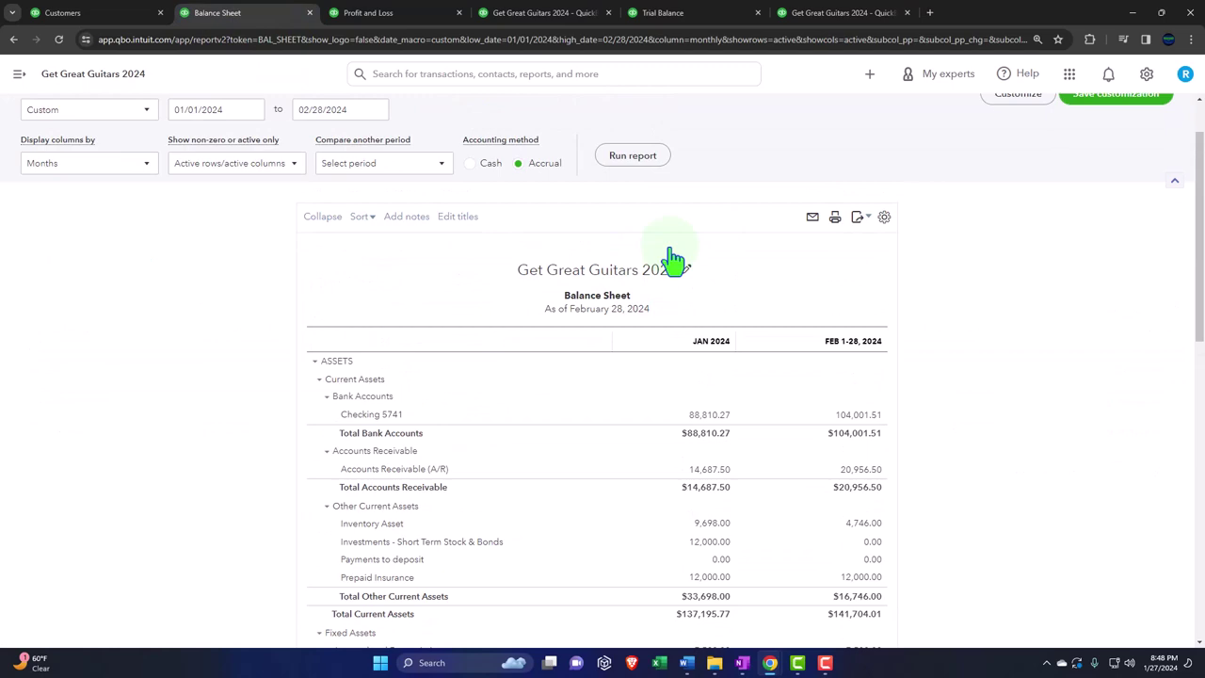
pyautogui.click(642, 155)
pyautogui.scroll(-3, 485, 395)
pyautogui.hotkey('ctrl', '+')
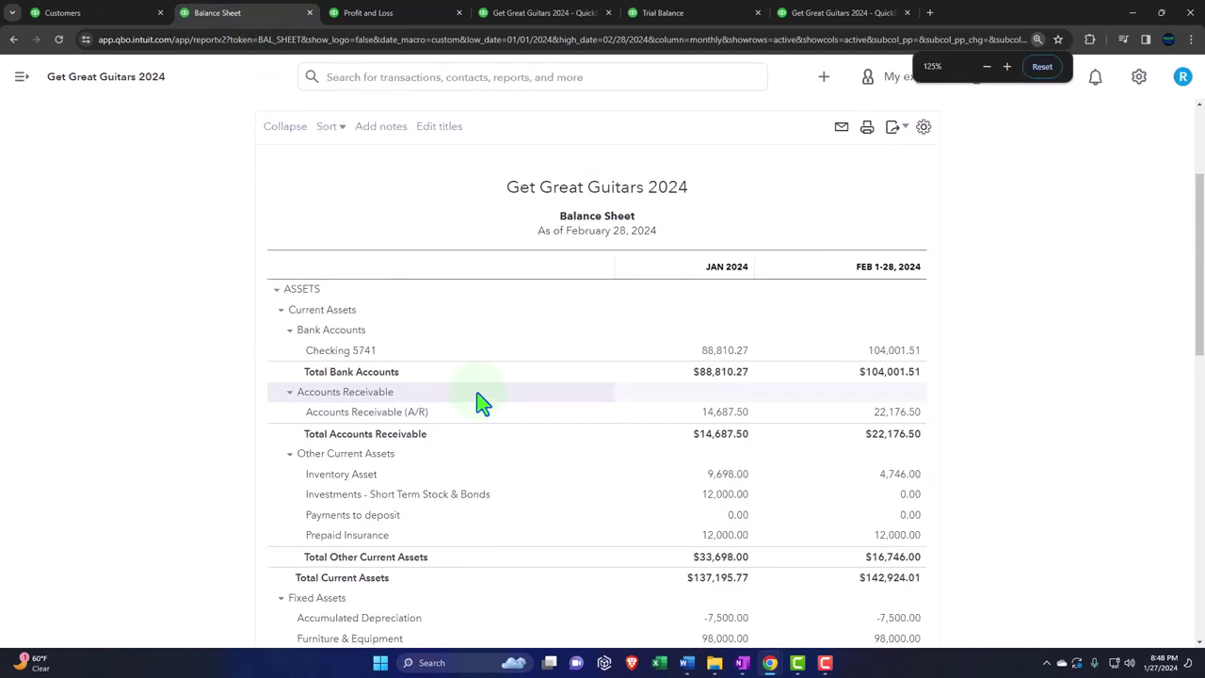
# Examine the February Accounts Receivable transactions behind the Balance Sheet with the Name column widened, and return to the report
pyautogui.click(891, 416)
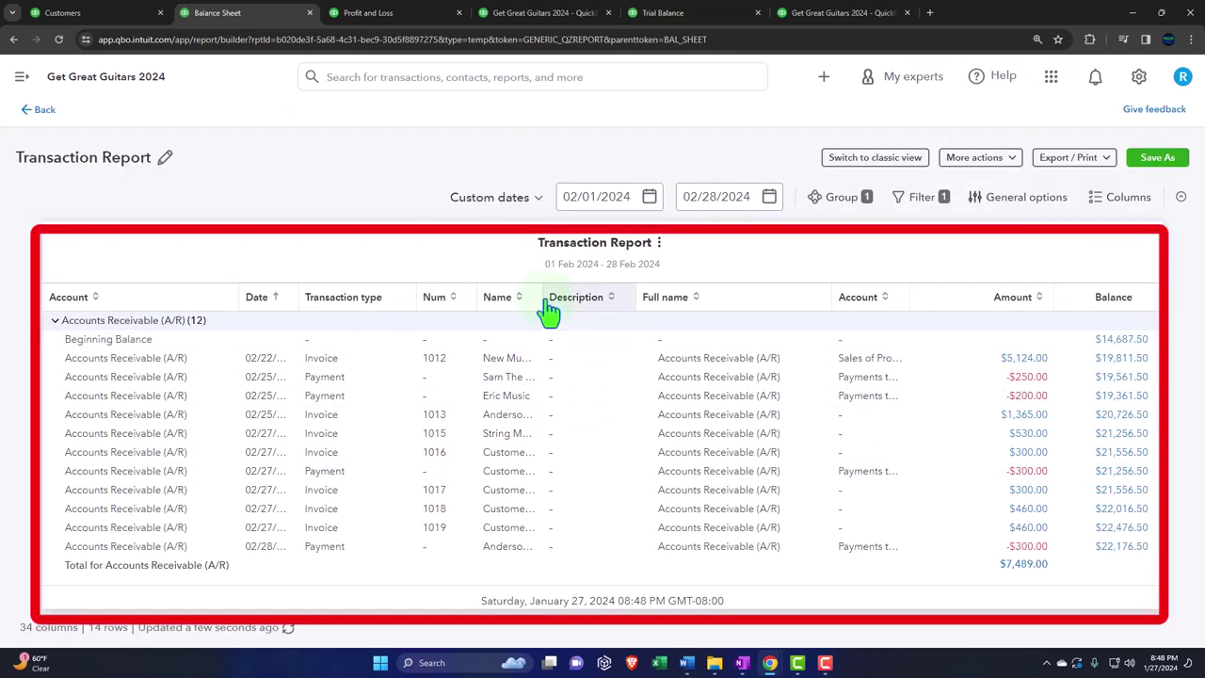
pyautogui.moveTo(542, 296); pyautogui.dragTo(599, 297)
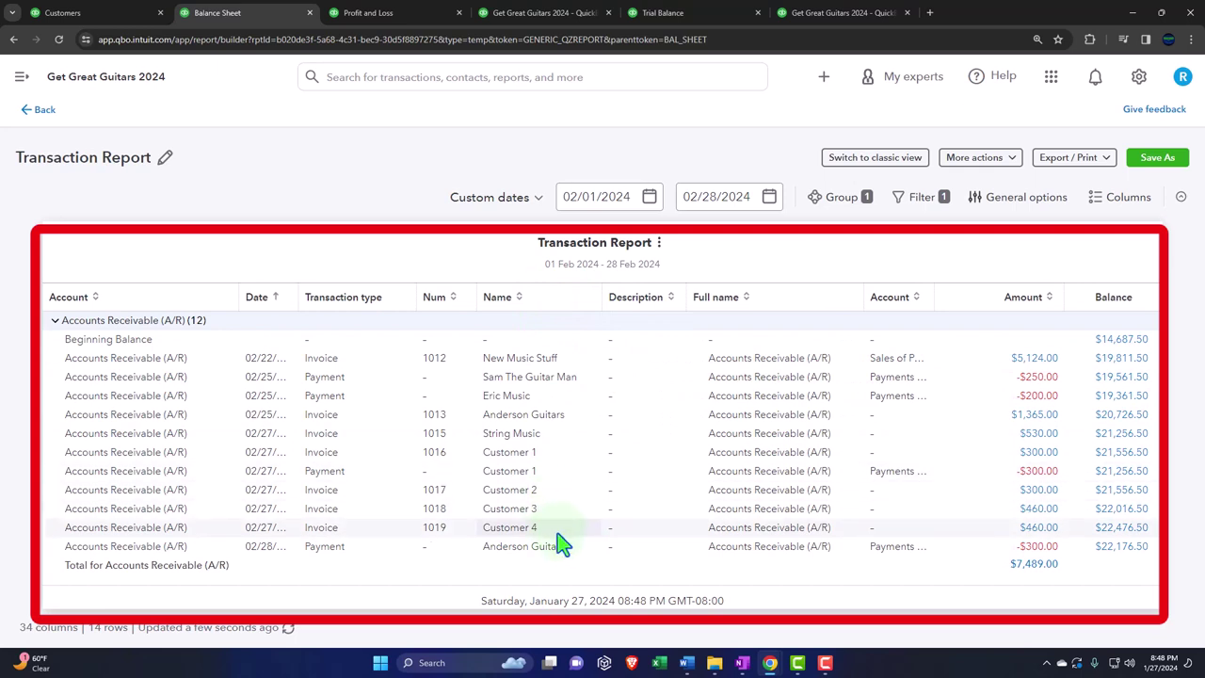
pyautogui.click(44, 116)
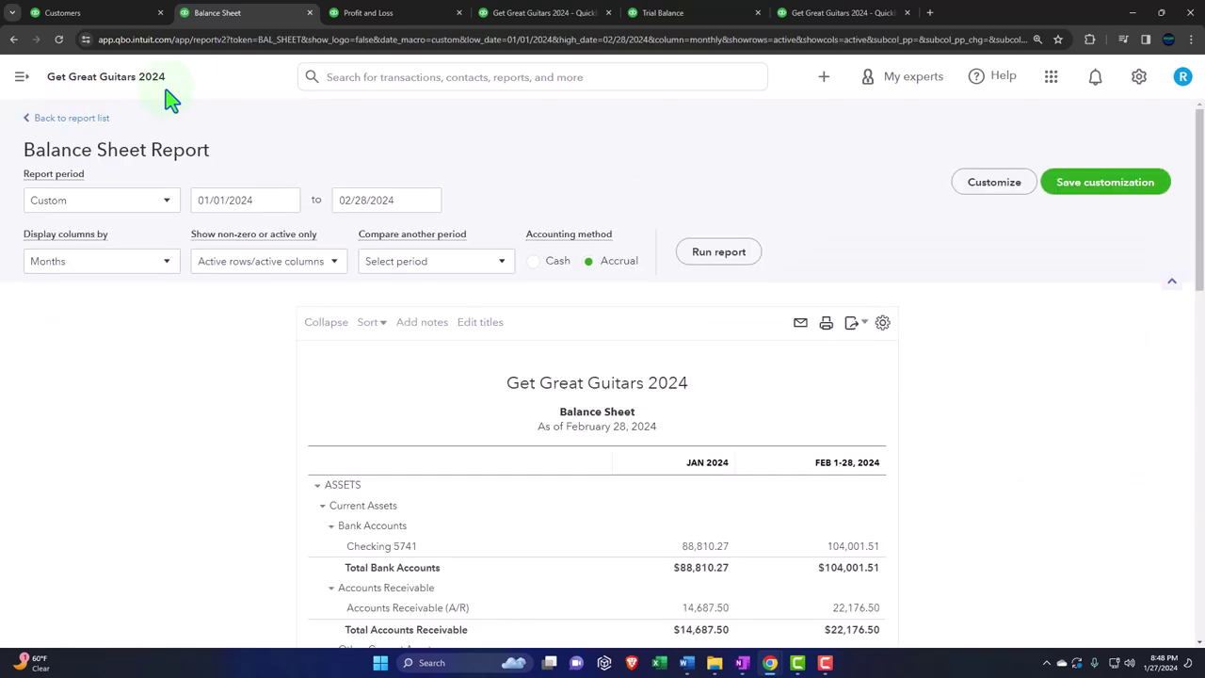
# Switch to the Profit and Loss report, rerun it for 01/01/2024 to 02/28/2024 and examine the income accounts
pyautogui.click(370, 15)
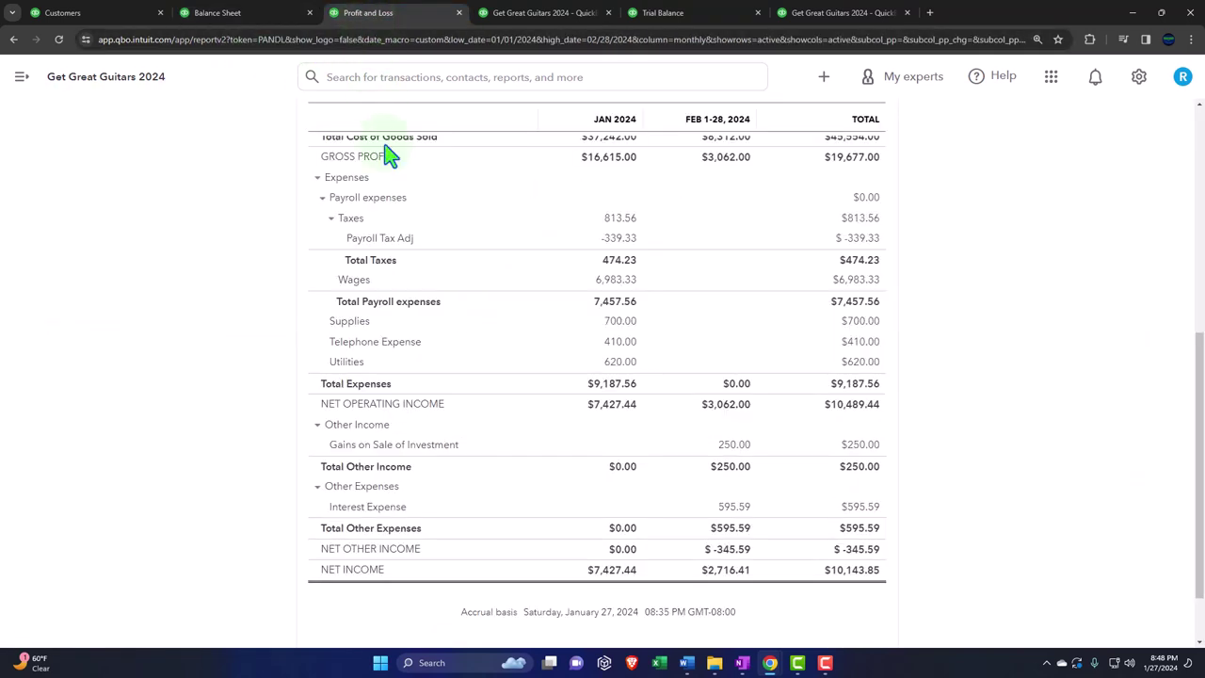
pyautogui.scroll(5, 403, 236)
pyautogui.scroll(3, 406, 244)
pyautogui.click(719, 243)
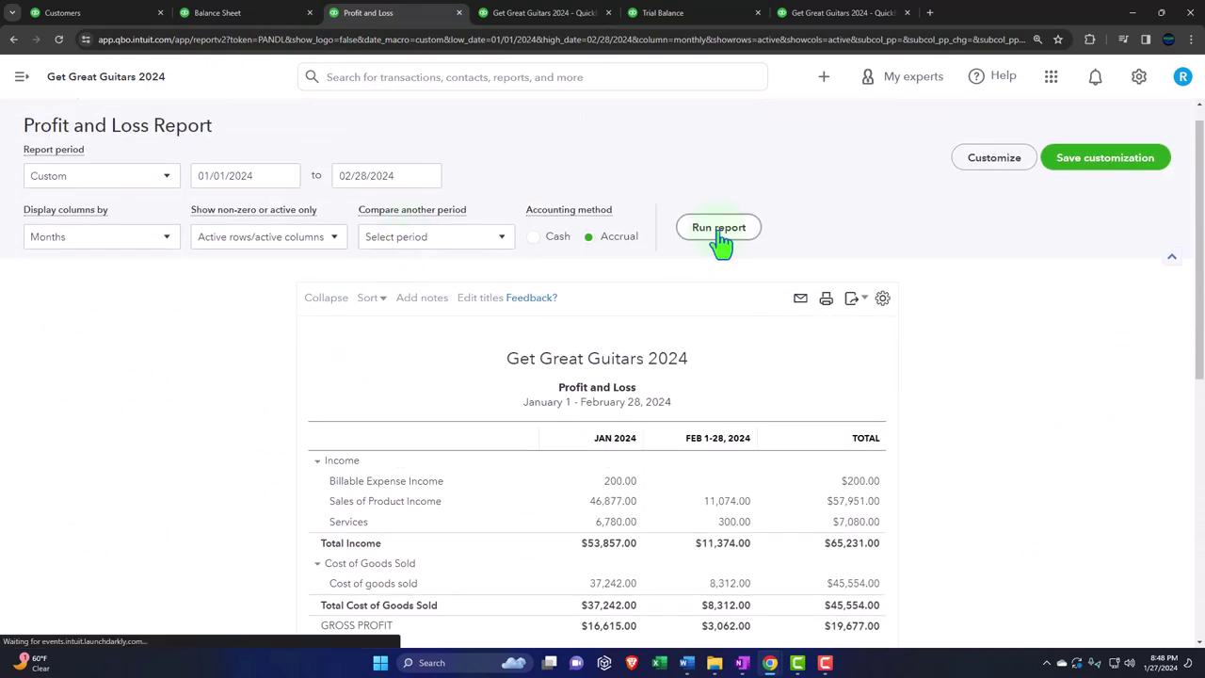
pyautogui.scroll(-3, 775, 301)
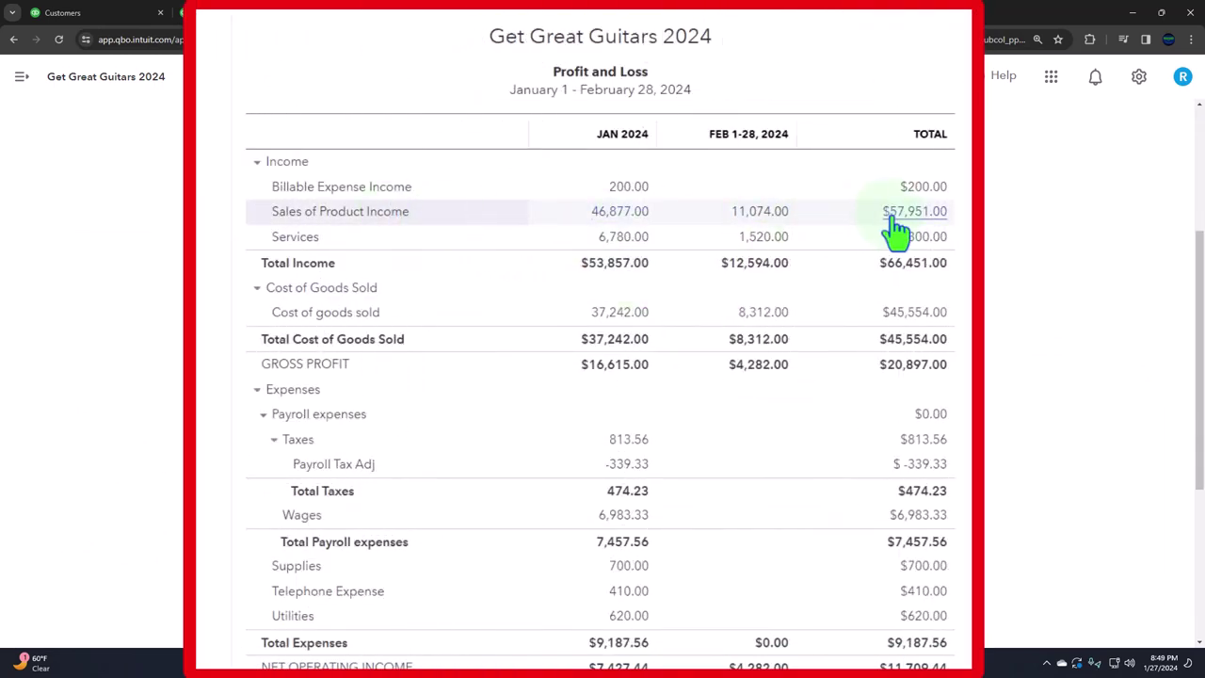
# Open the February transaction detail for Sales of Product Income and widen the Name column to read the customer names
pyautogui.click(779, 213)
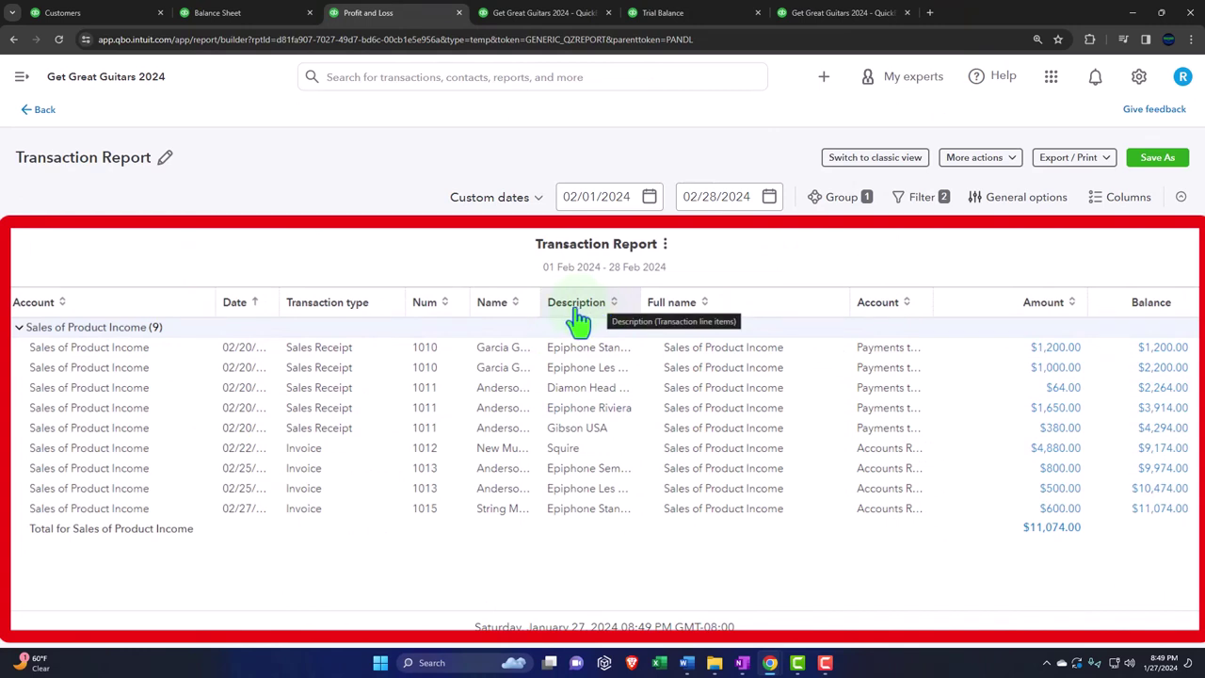
pyautogui.moveTo(544, 314); pyautogui.dragTo(641, 299)
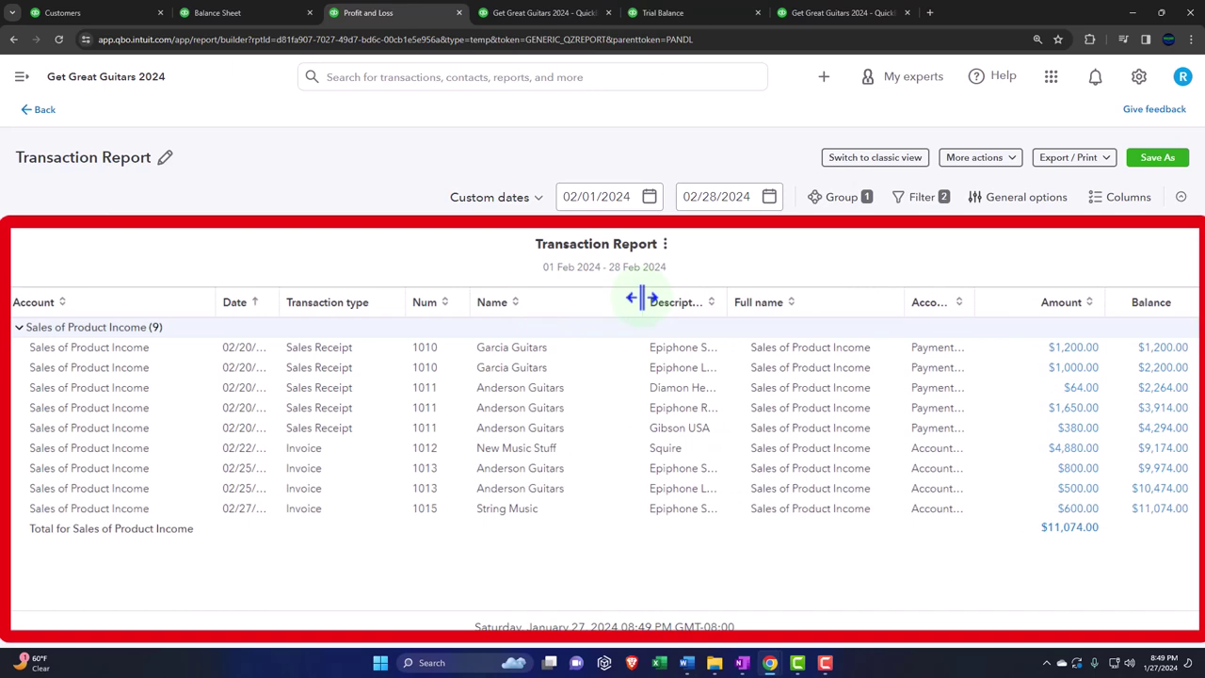
pyautogui.moveTo(641, 299); pyautogui.dragTo(627, 291)
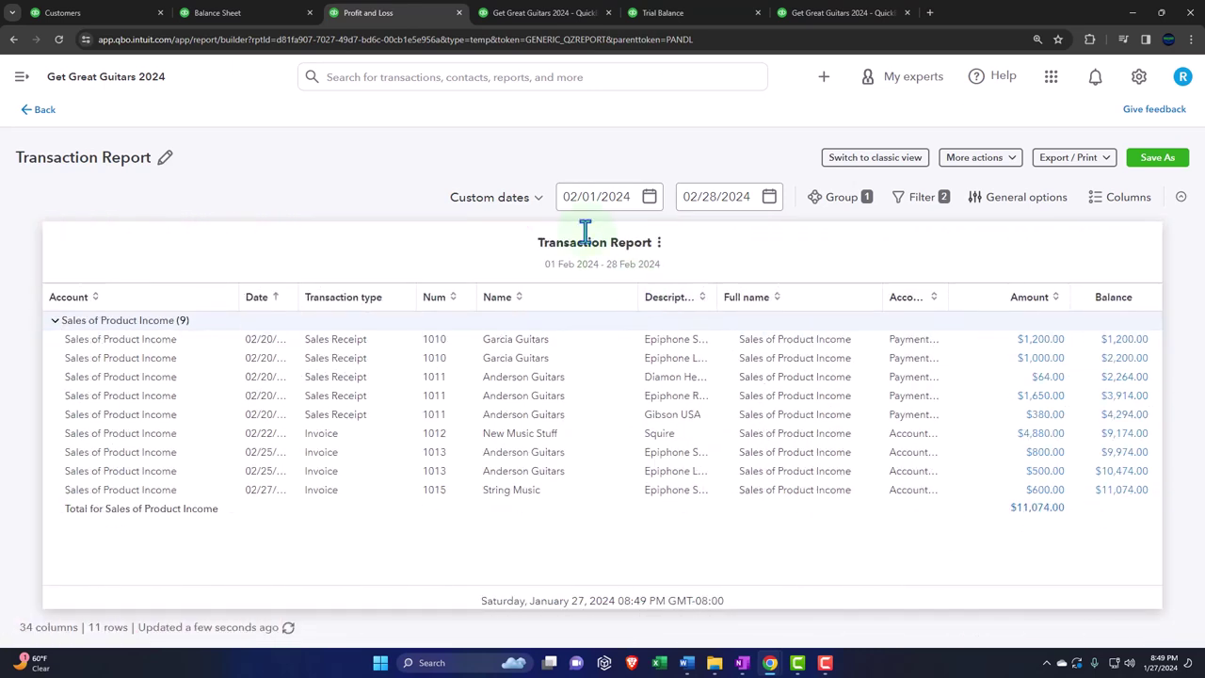
# Examine the February Services transactions behind the Profit and Loss with the Name column widened, and return to the report
pyautogui.click(51, 121)
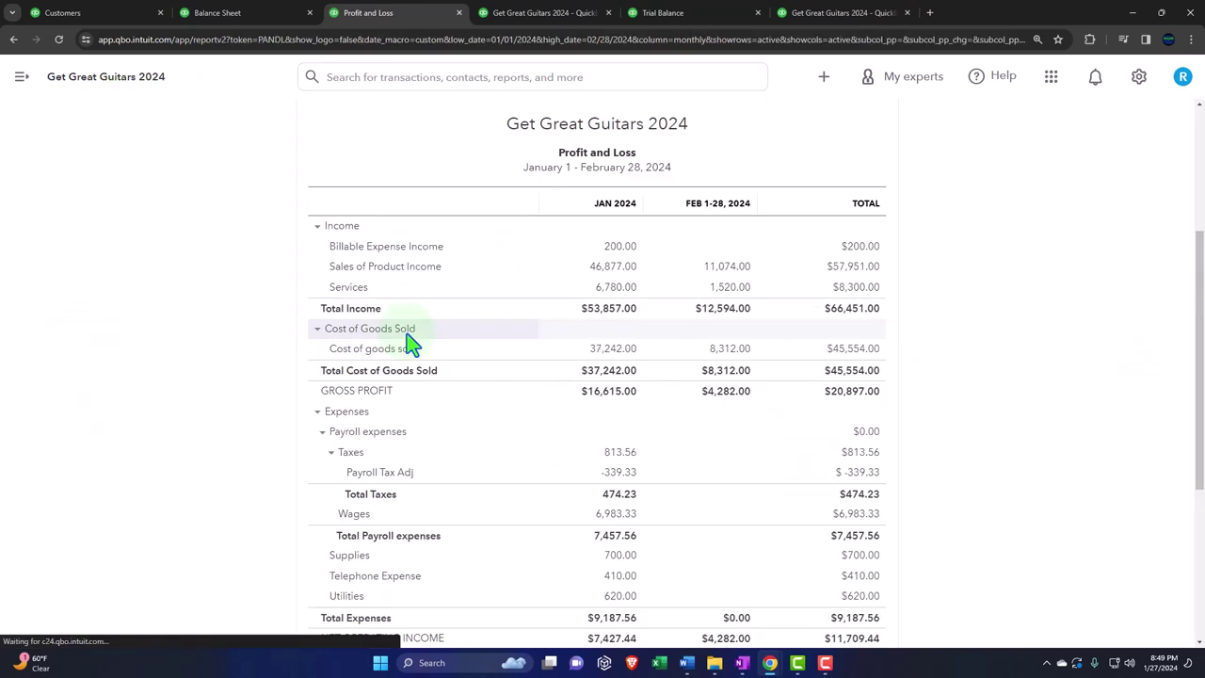
pyautogui.click(740, 294)
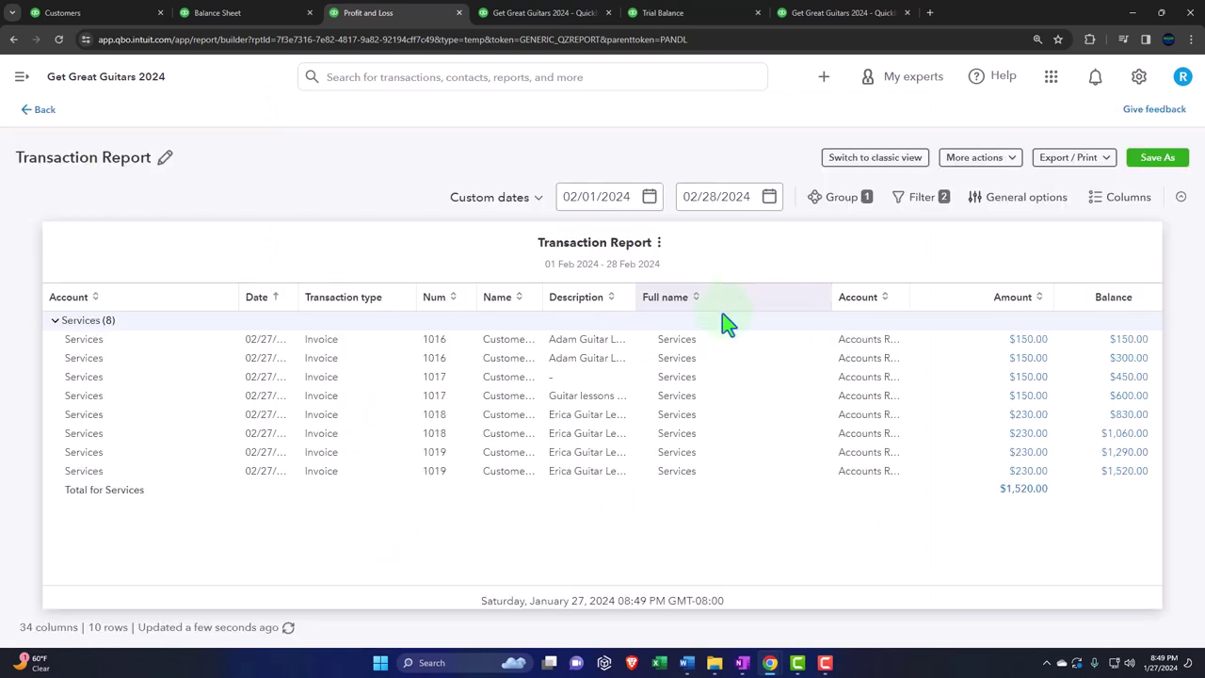
pyautogui.moveTo(543, 299); pyautogui.dragTo(619, 303)
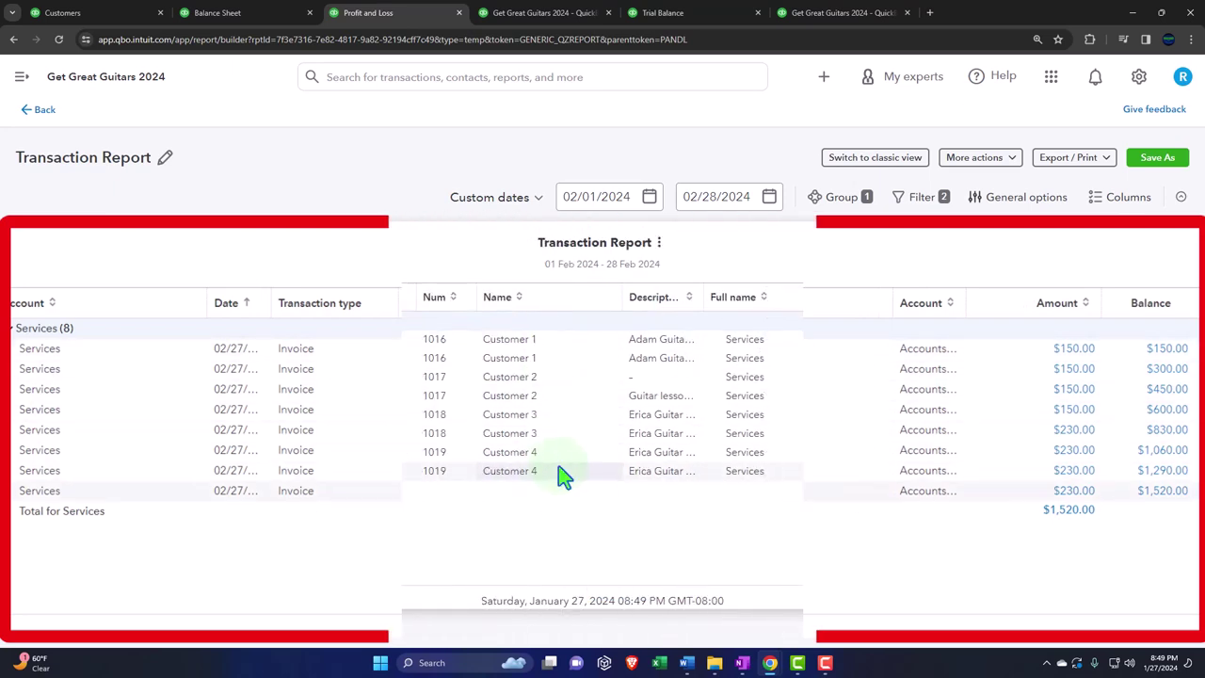
pyautogui.click(42, 111)
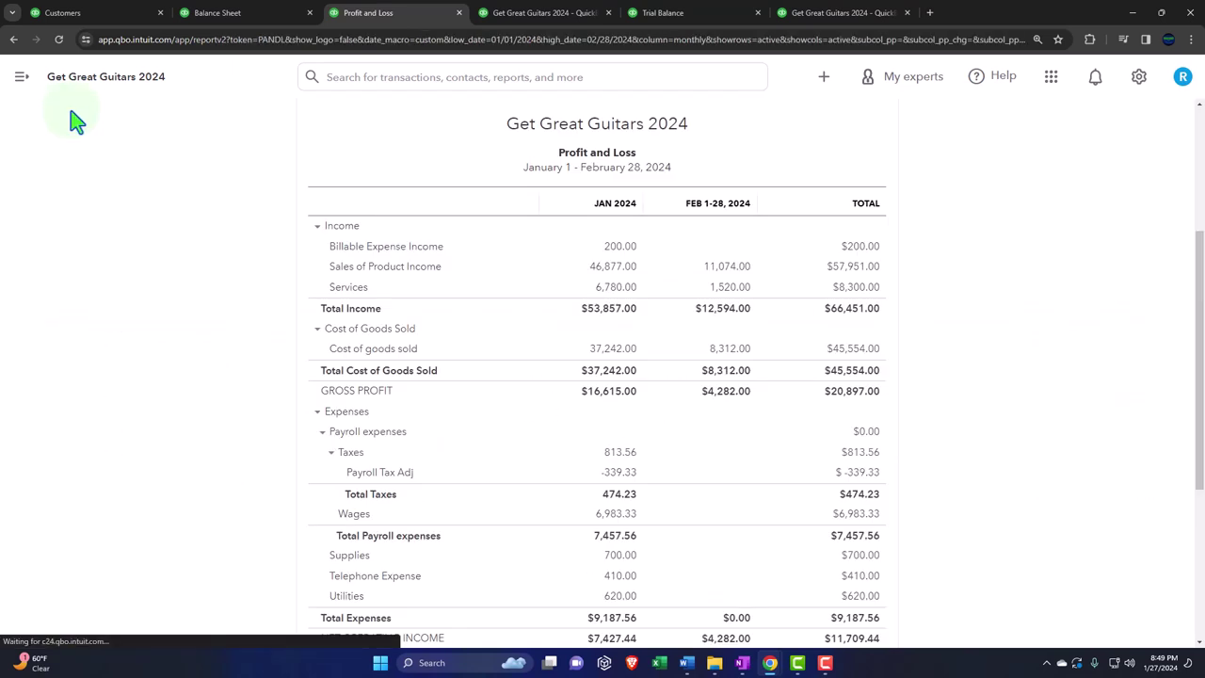
# Rerun the Customer Balance Detail report for all dates and compare its total with February Accounts Receivable on the Balance Sheet
pyautogui.click(507, 19)
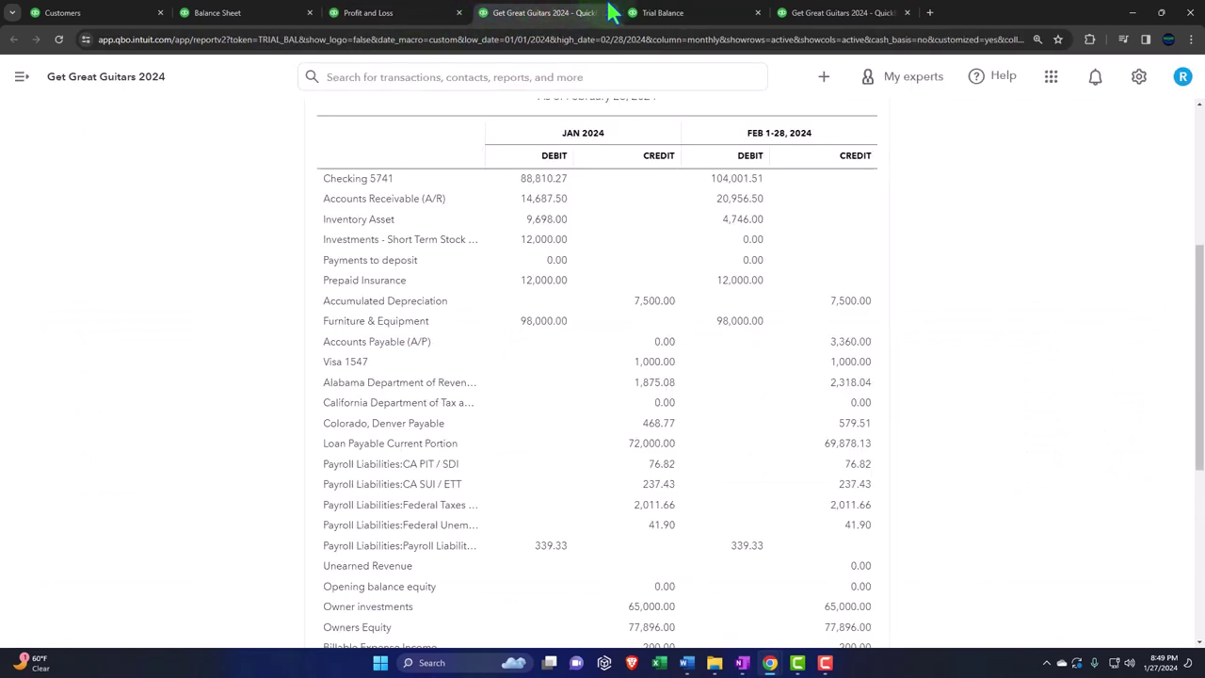
pyautogui.click(685, 13)
pyautogui.click(818, 12)
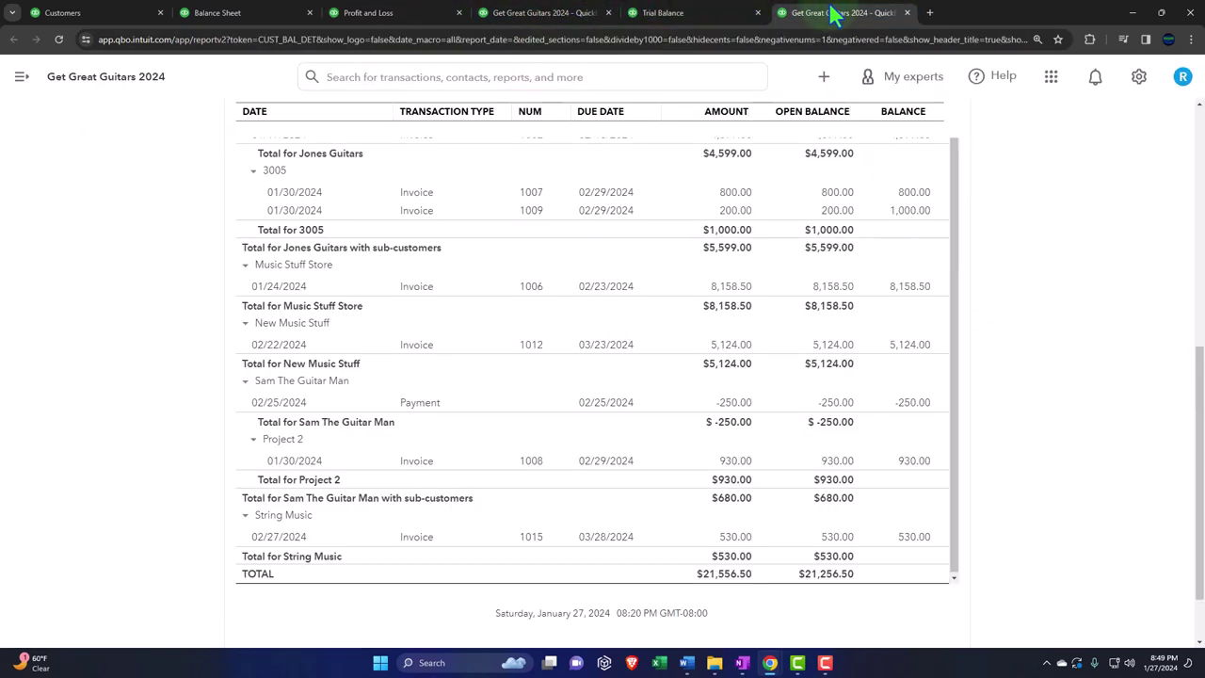
pyautogui.scroll(10, 511, 314)
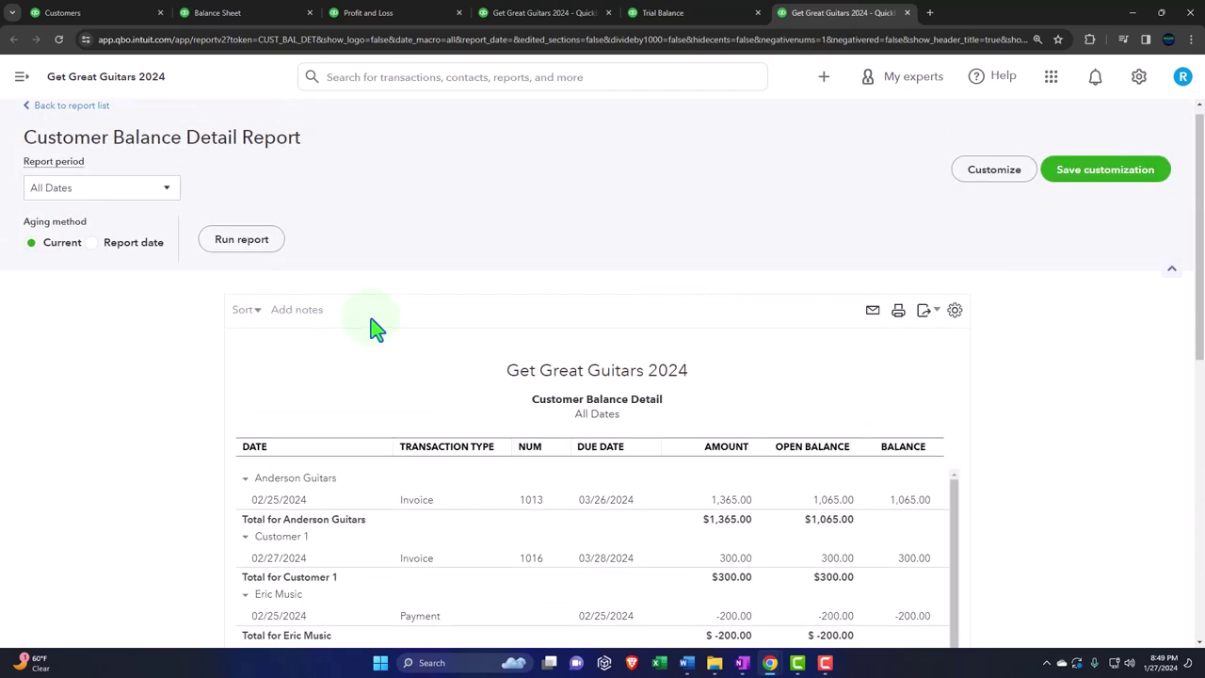
pyautogui.click(242, 240)
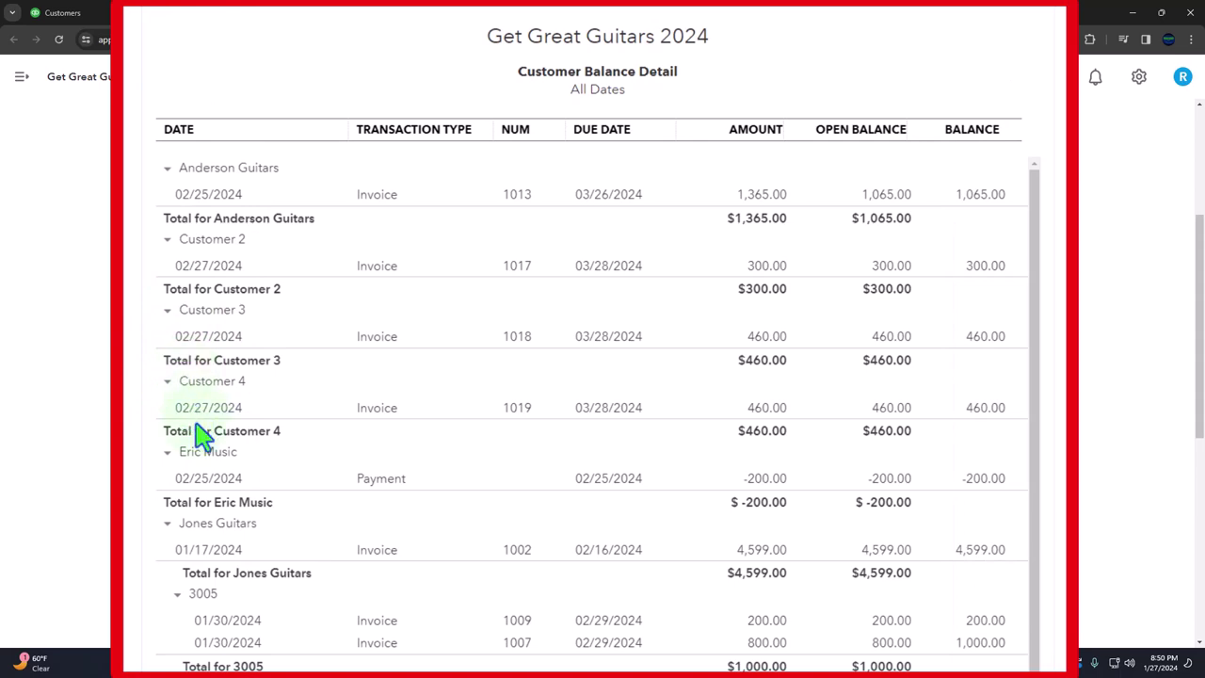
pyautogui.scroll(-5, 443, 439)
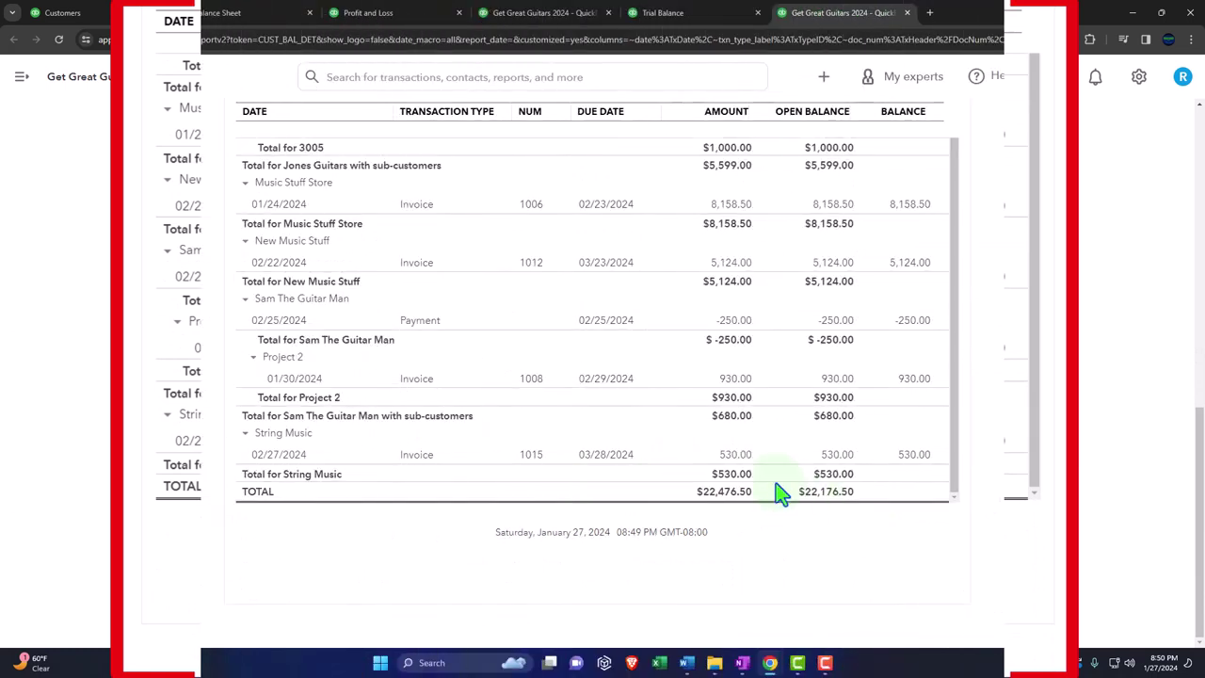
pyautogui.click(254, 26)
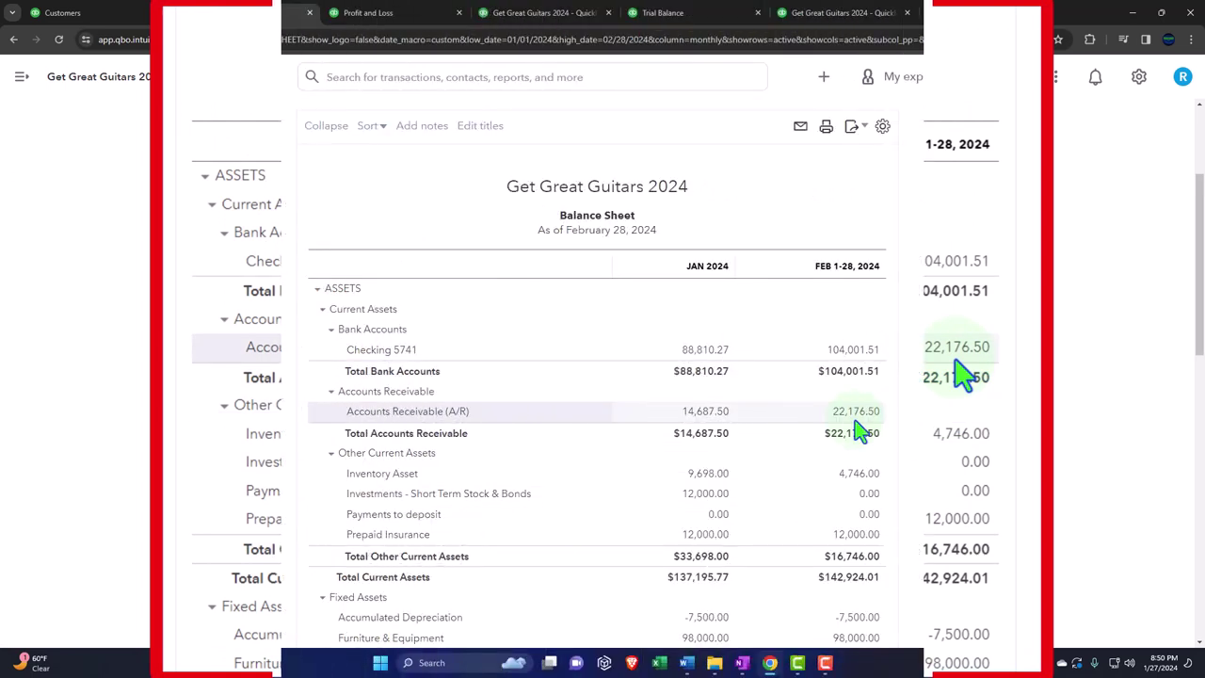
# Open the list of all sales transactions and filter it first by unbilled income, then by open invoices
pyautogui.click(84, 15)
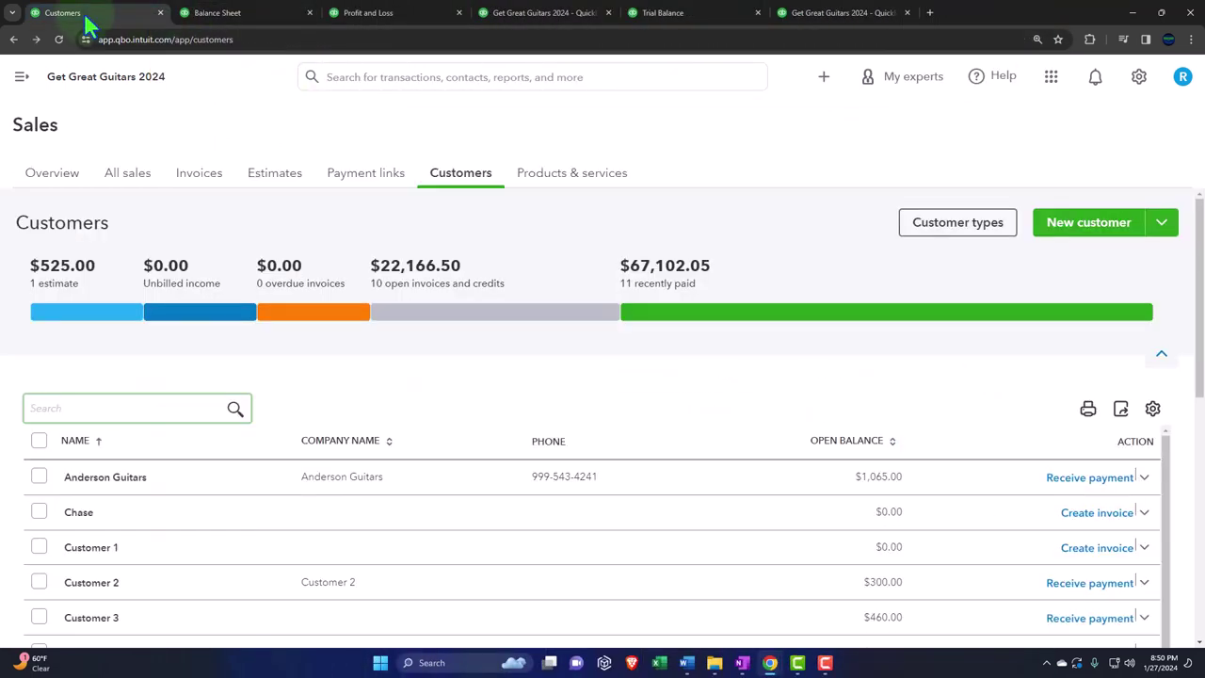
pyautogui.click(141, 183)
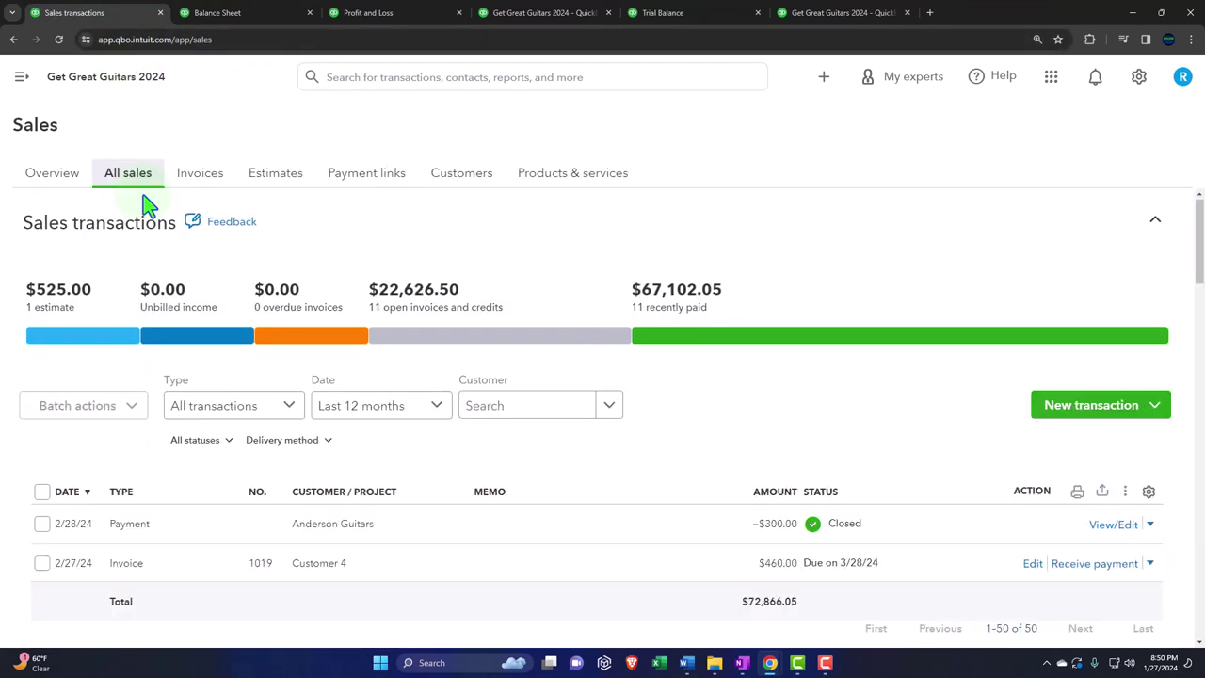
pyautogui.scroll(-2, 143, 194)
pyautogui.scroll(1, 183, 301)
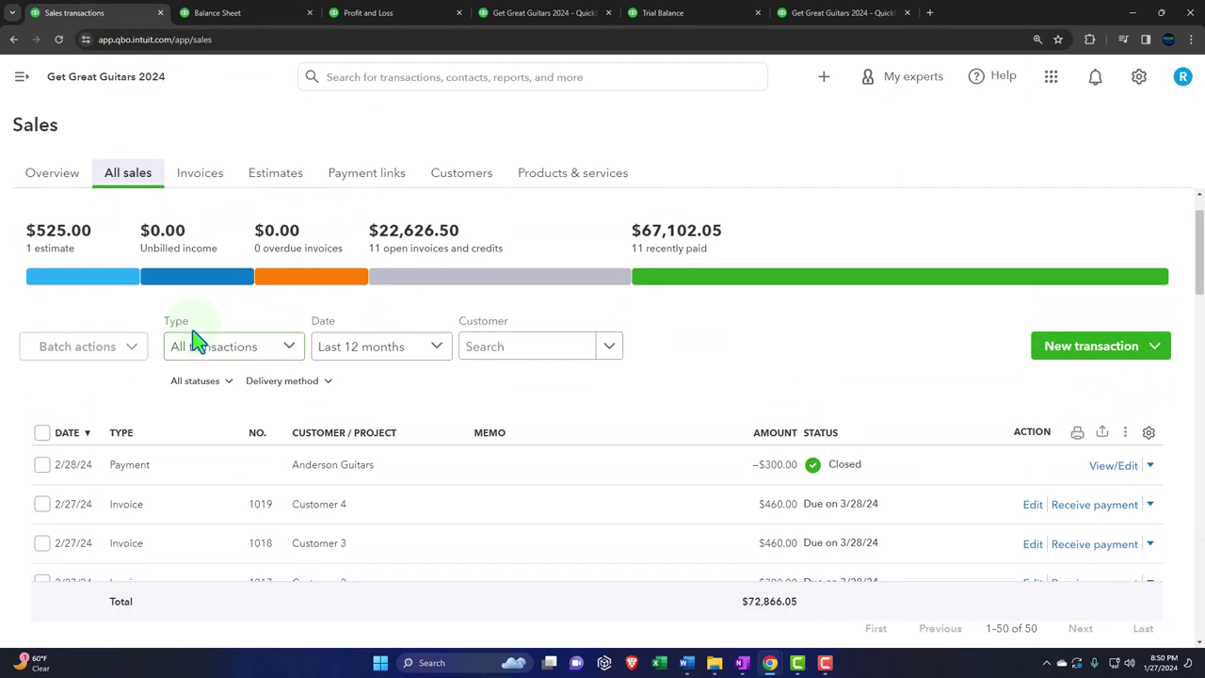
pyautogui.click(191, 279)
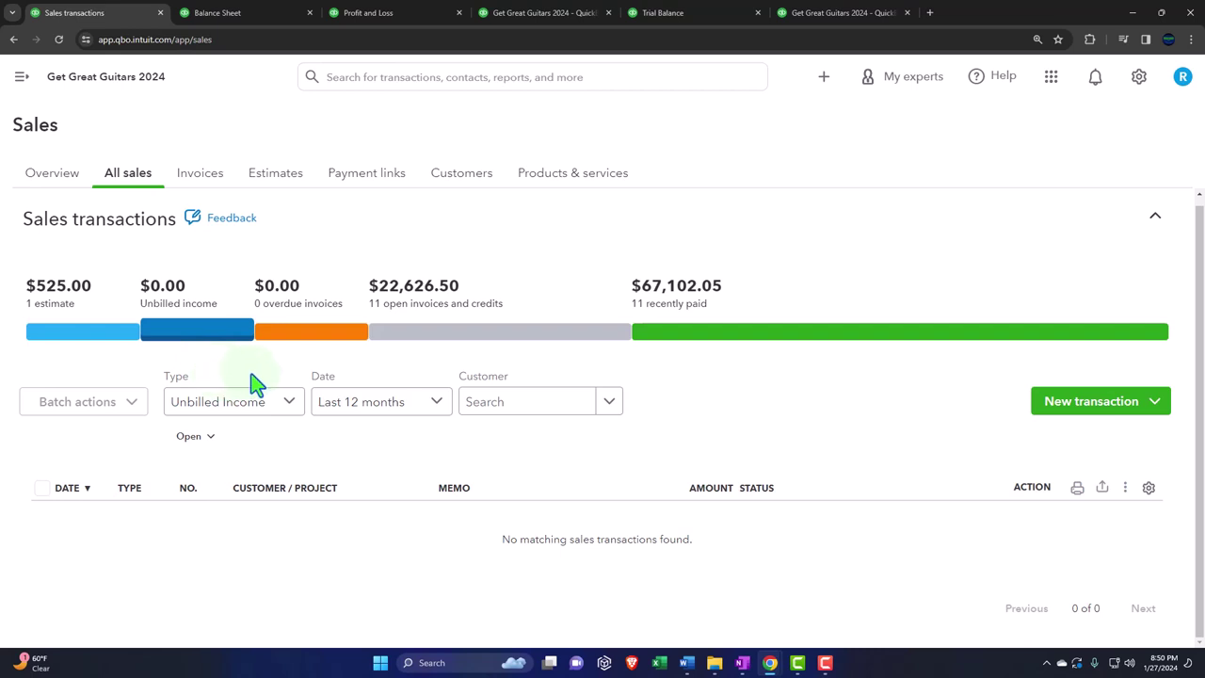
pyautogui.click(450, 331)
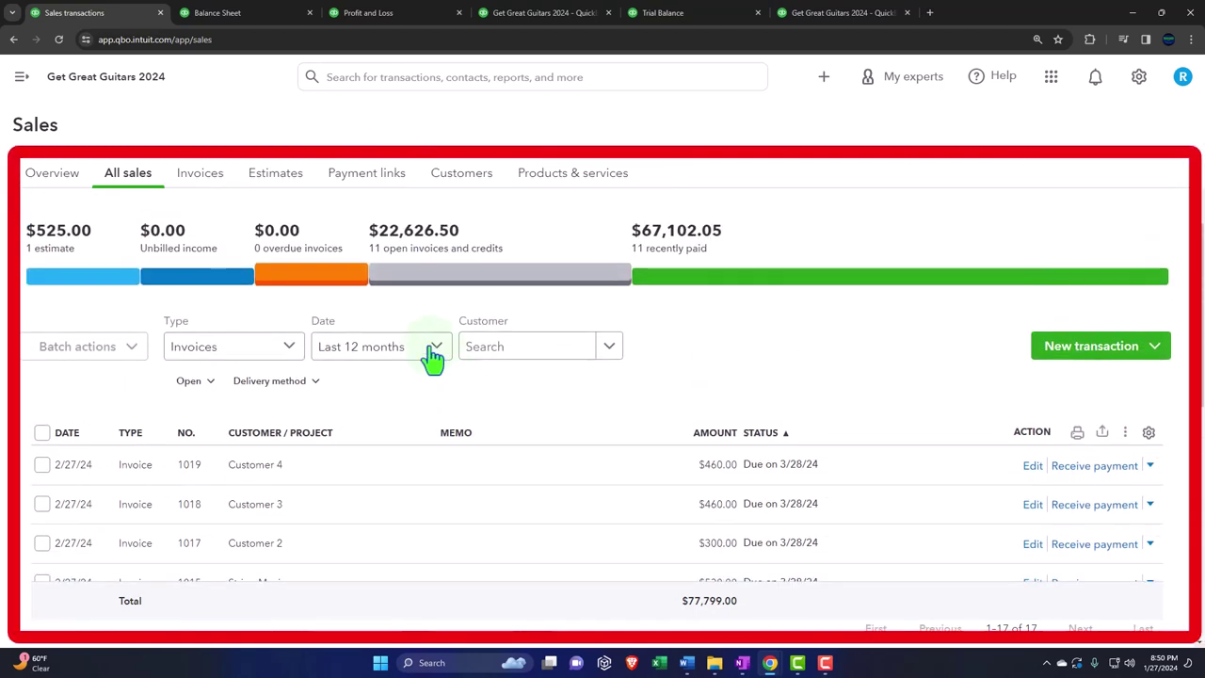
# Filter the invoices list by Unpaid status and review the outstanding invoices of Customers 2, 3 and 4
pyautogui.click(201, 181)
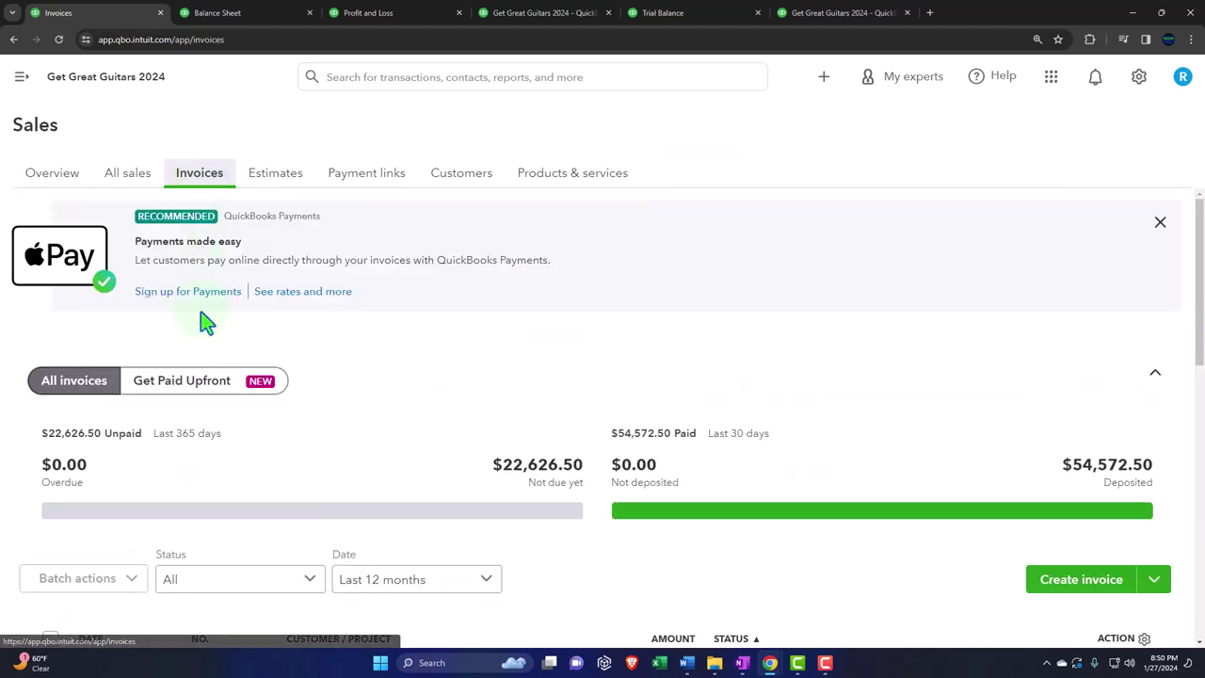
pyautogui.scroll(-2, 205, 320)
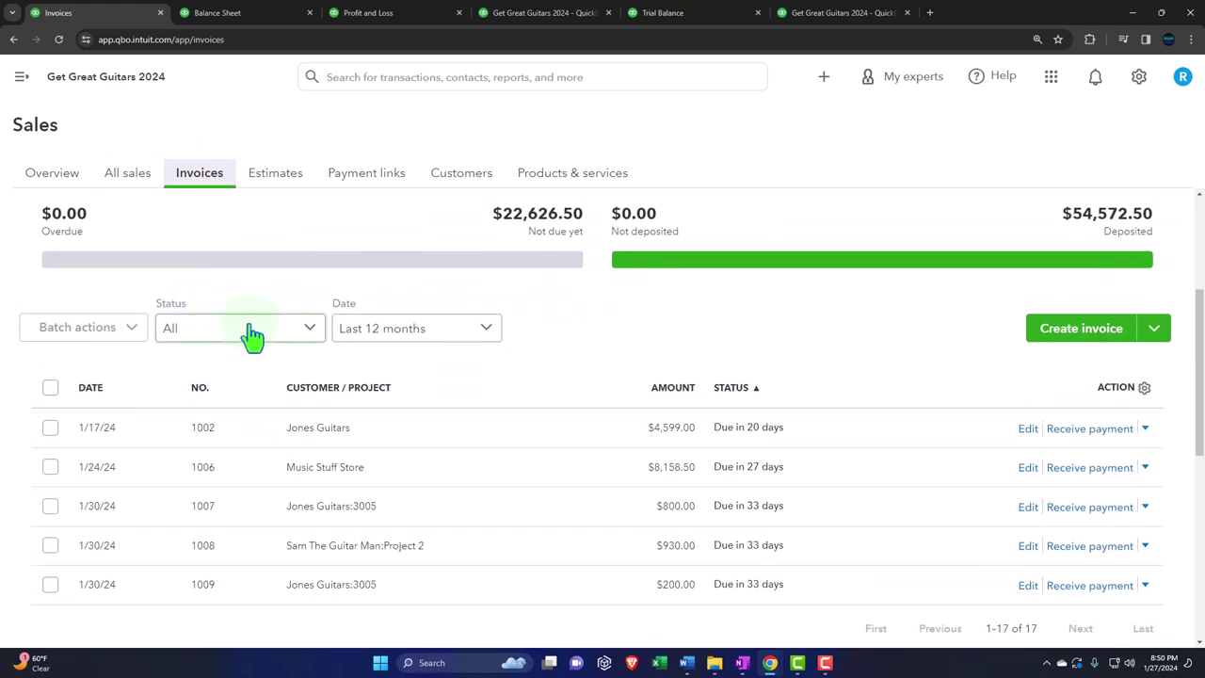
pyautogui.click(250, 334)
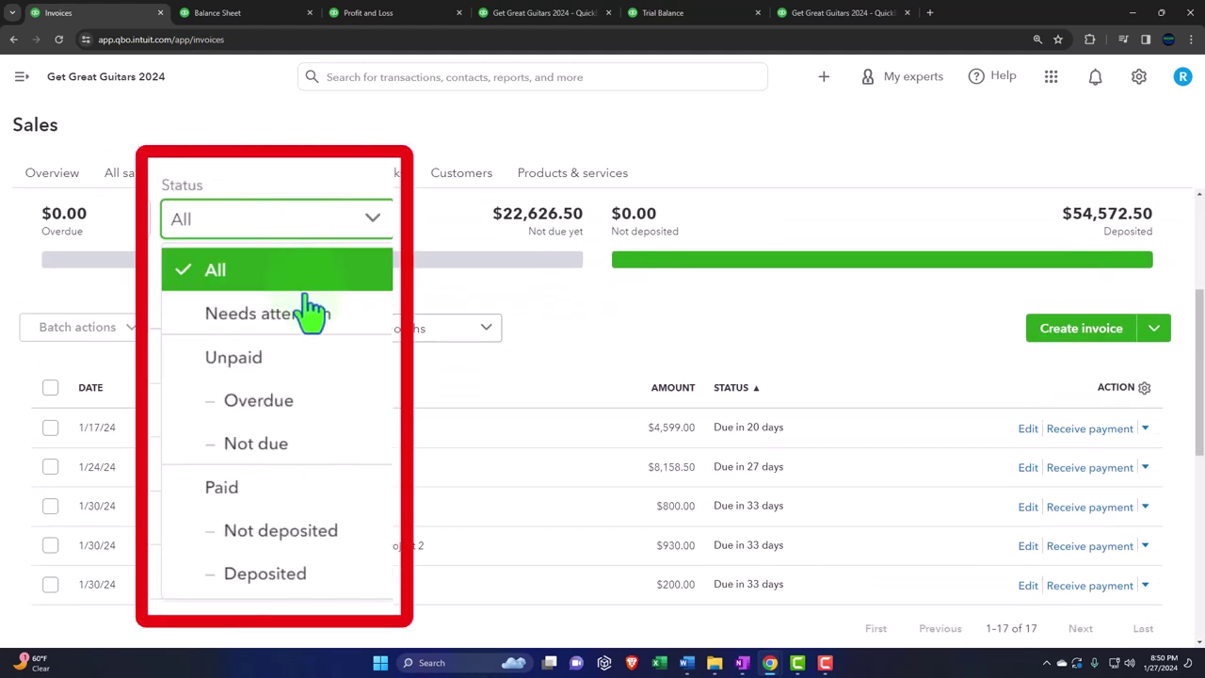
pyautogui.click(316, 372)
pyautogui.scroll(-3, 272, 449)
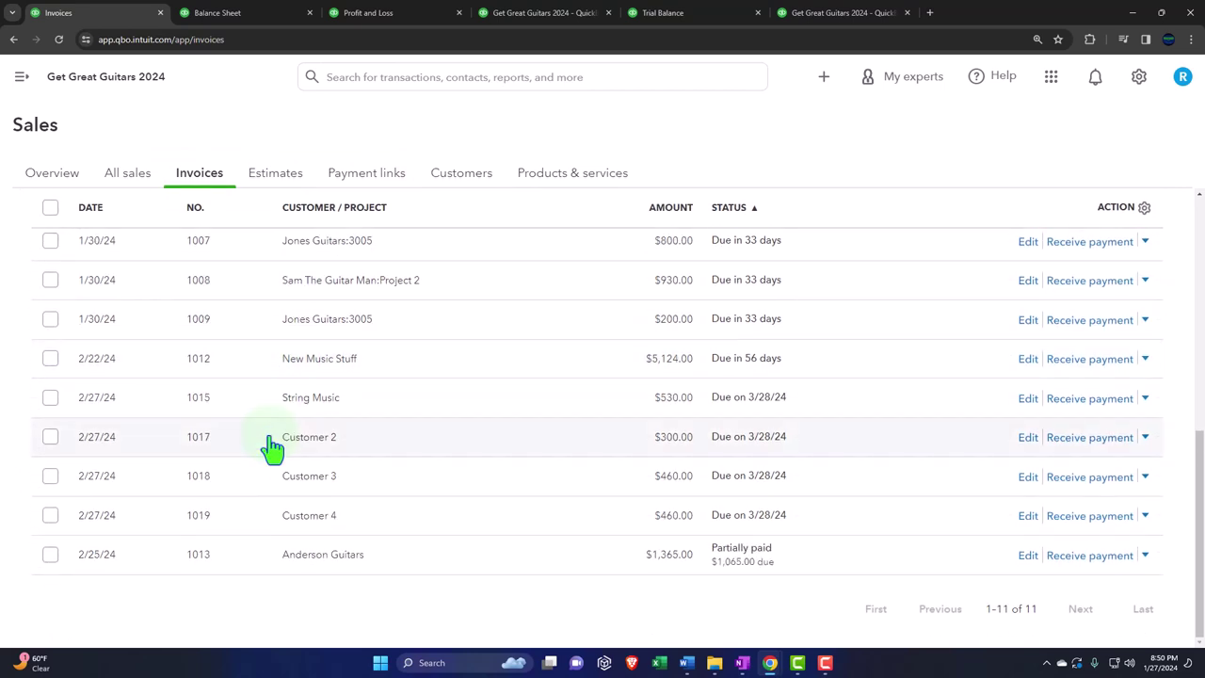
pyautogui.scroll(5, 272, 449)
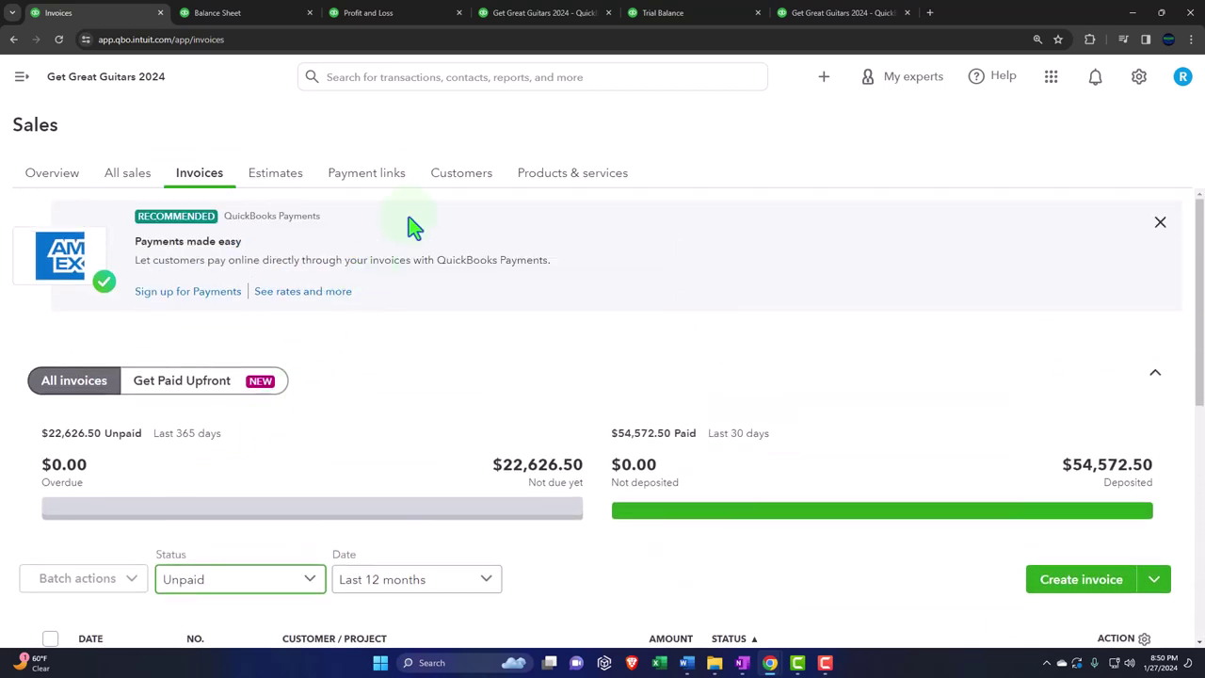
# Filter the customer list by unbilled income to check for remaining unbilled activity, and clear the filter
pyautogui.click(451, 182)
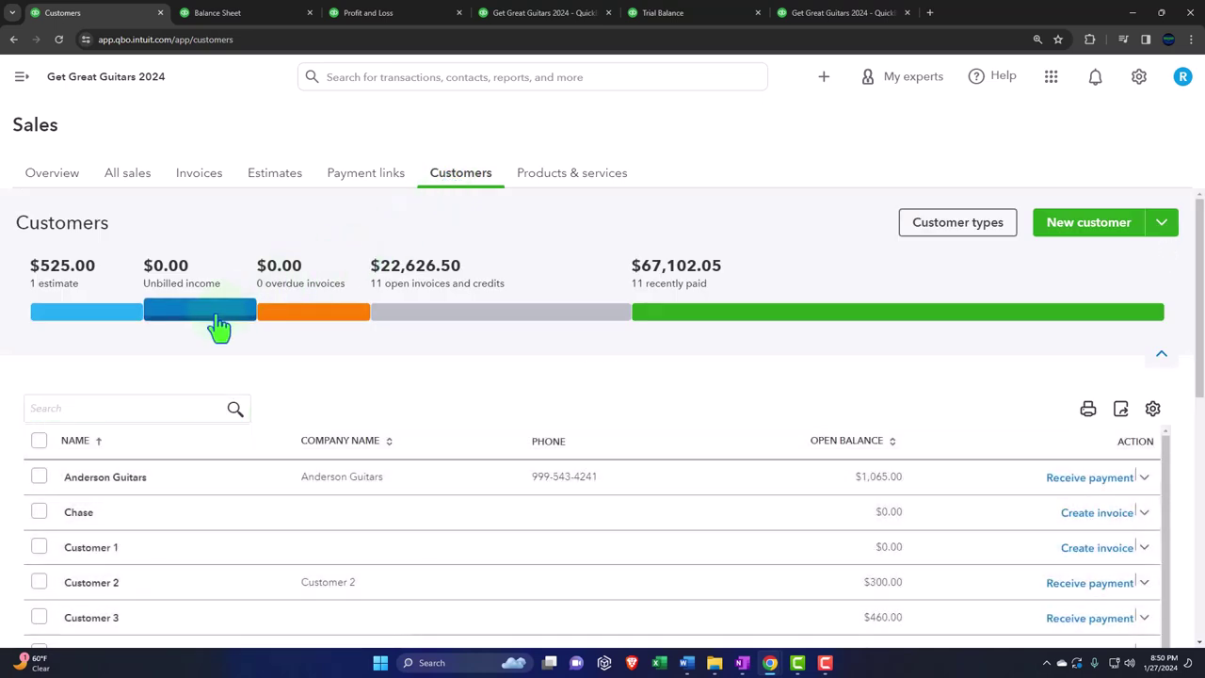
pyautogui.click(218, 320)
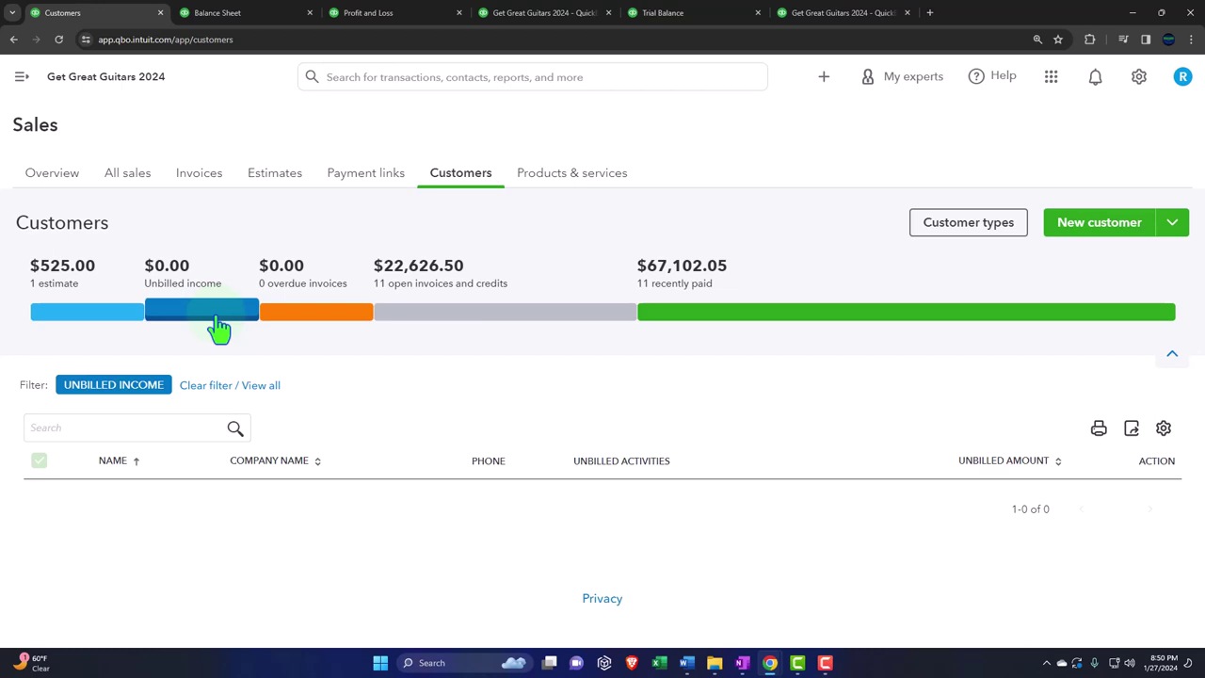
pyautogui.click(217, 320)
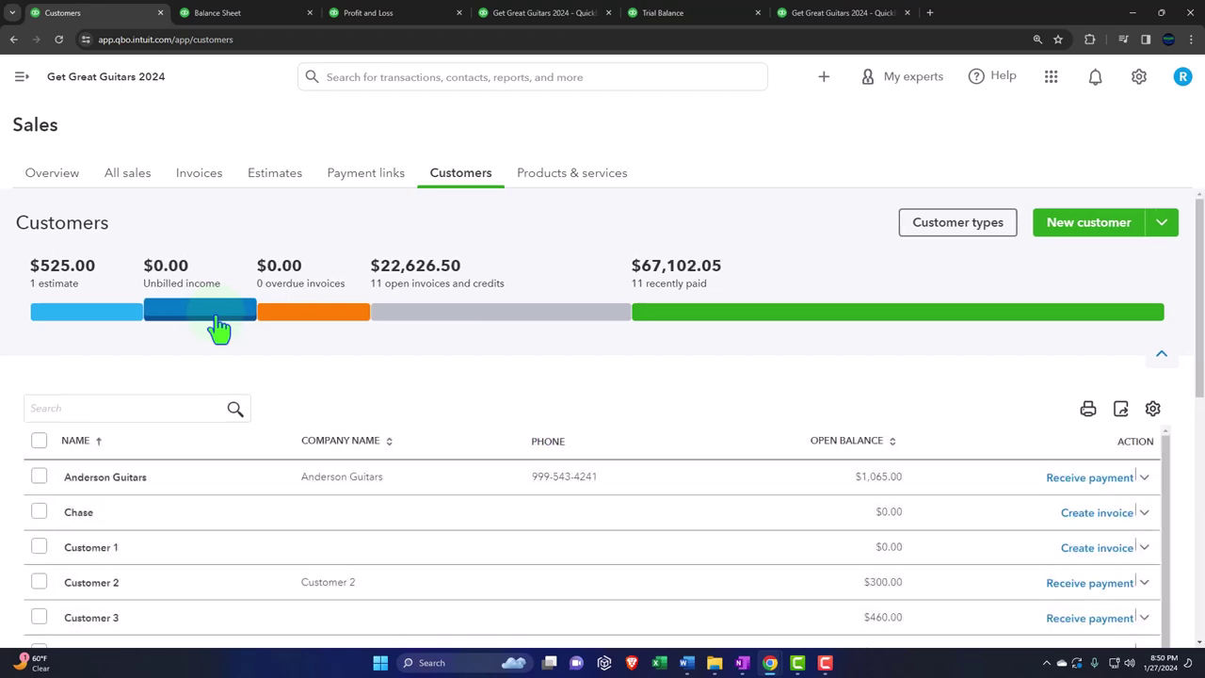
# Open Customer 2's record and examine its transaction list and the summary of the 2/27/24 invoice
pyautogui.scroll(-2, 217, 325)
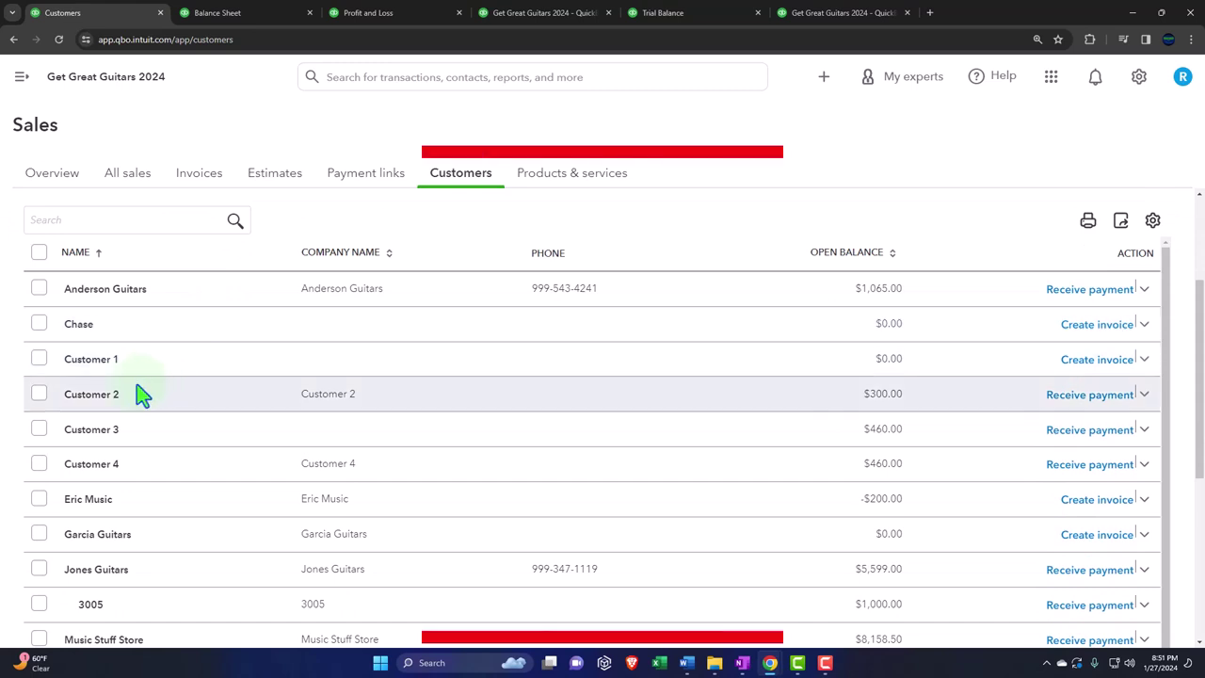
pyautogui.click(109, 398)
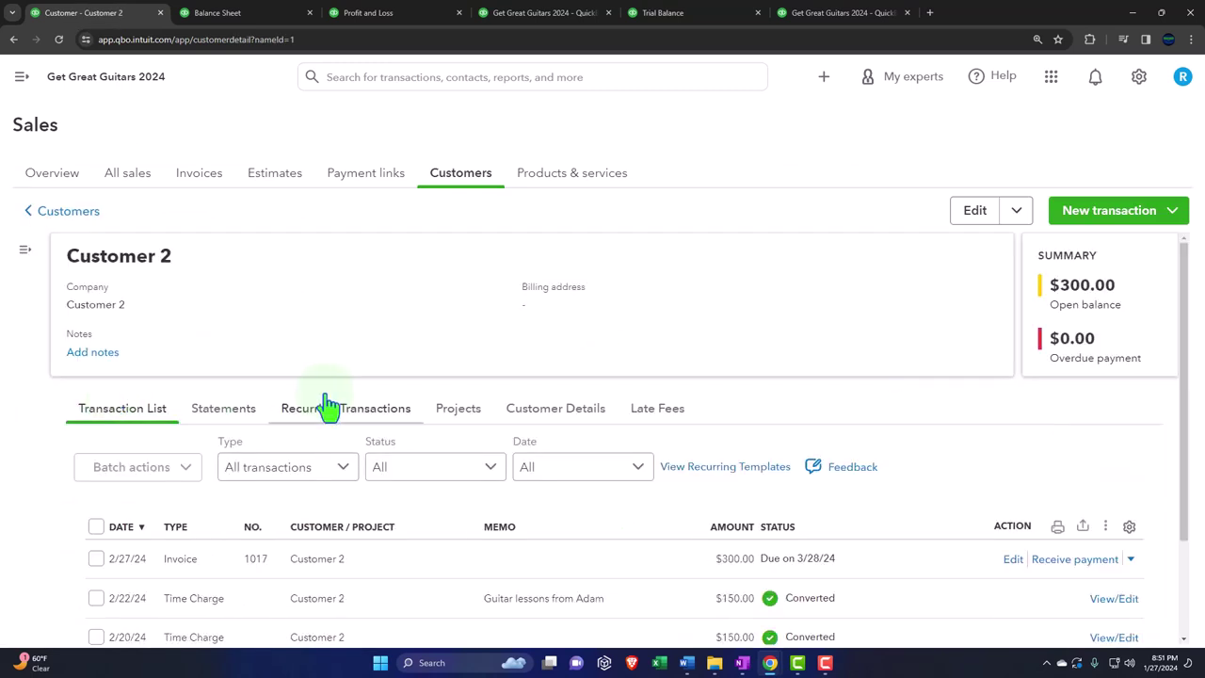
pyautogui.scroll(-2, 323, 405)
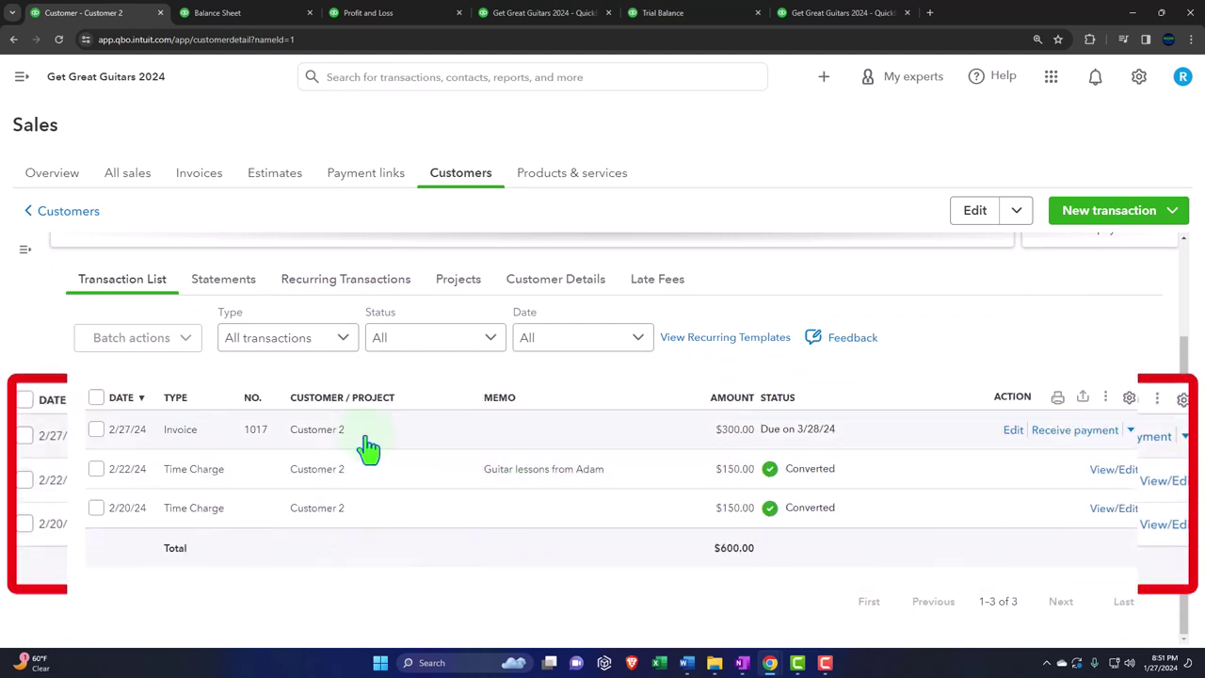
pyautogui.click(320, 433)
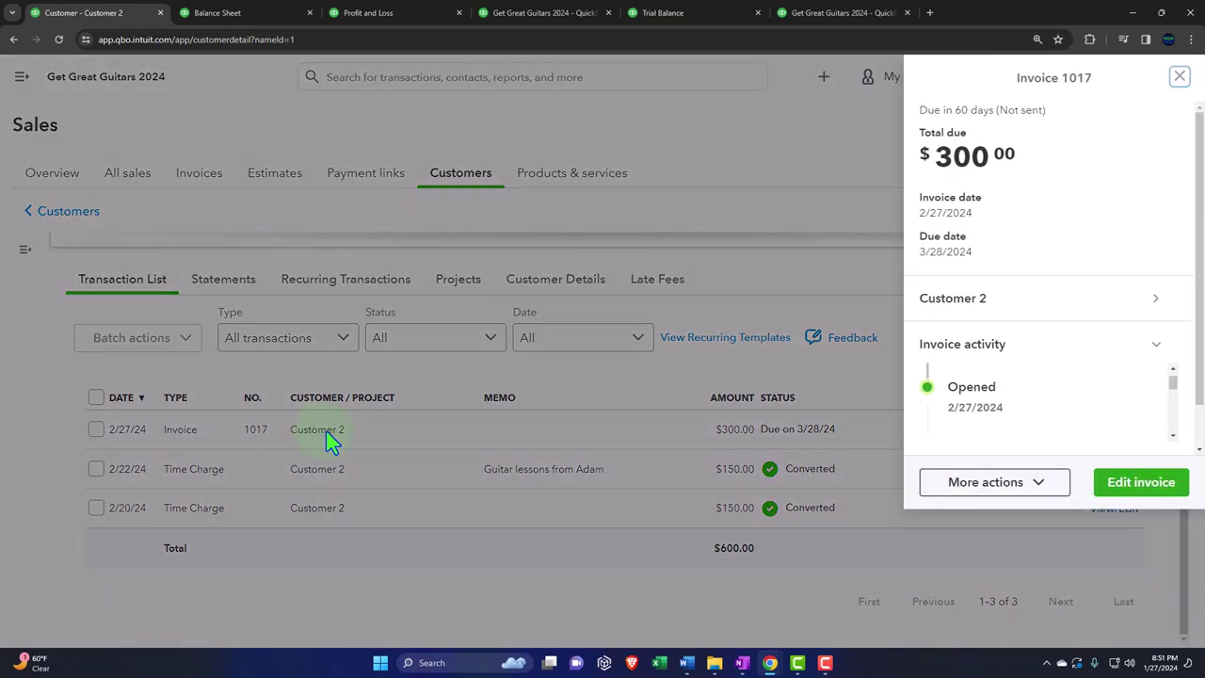
pyautogui.click(1178, 76)
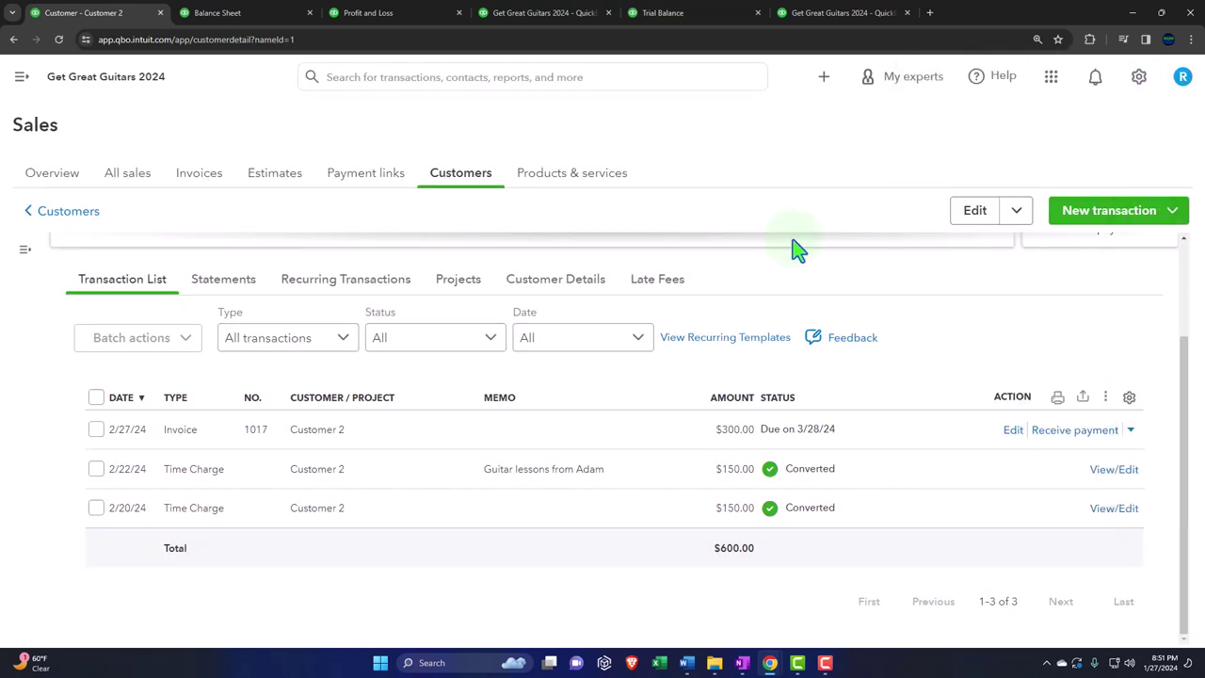
# Open Customer 2's 2/27/24 invoice in full, check its lines' links to billable time, and close it
pyautogui.click(1009, 435)
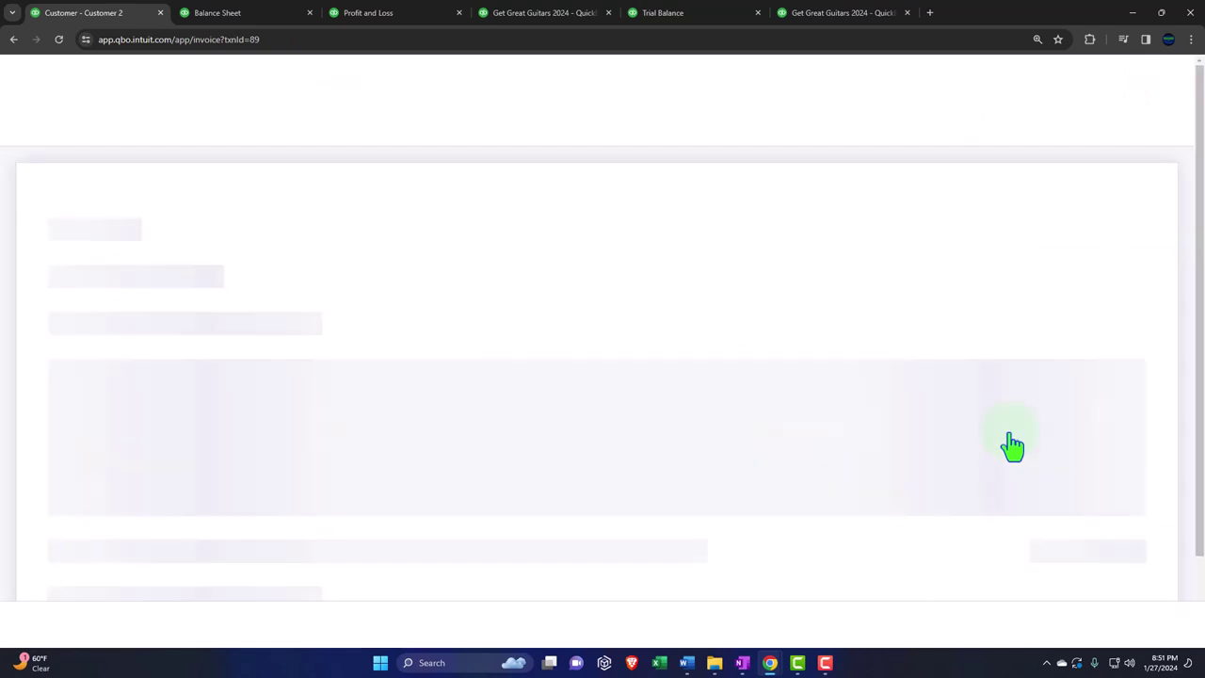
pyautogui.scroll(-4, 797, 430)
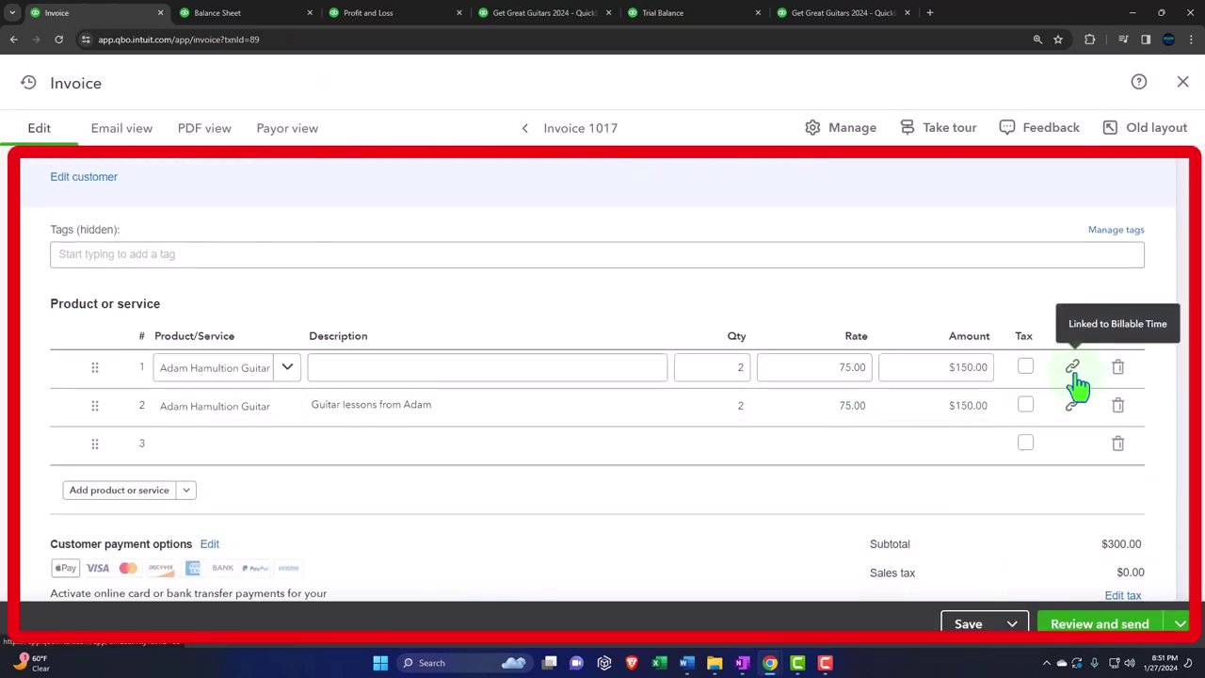
pyautogui.scroll(-1, 1078, 386)
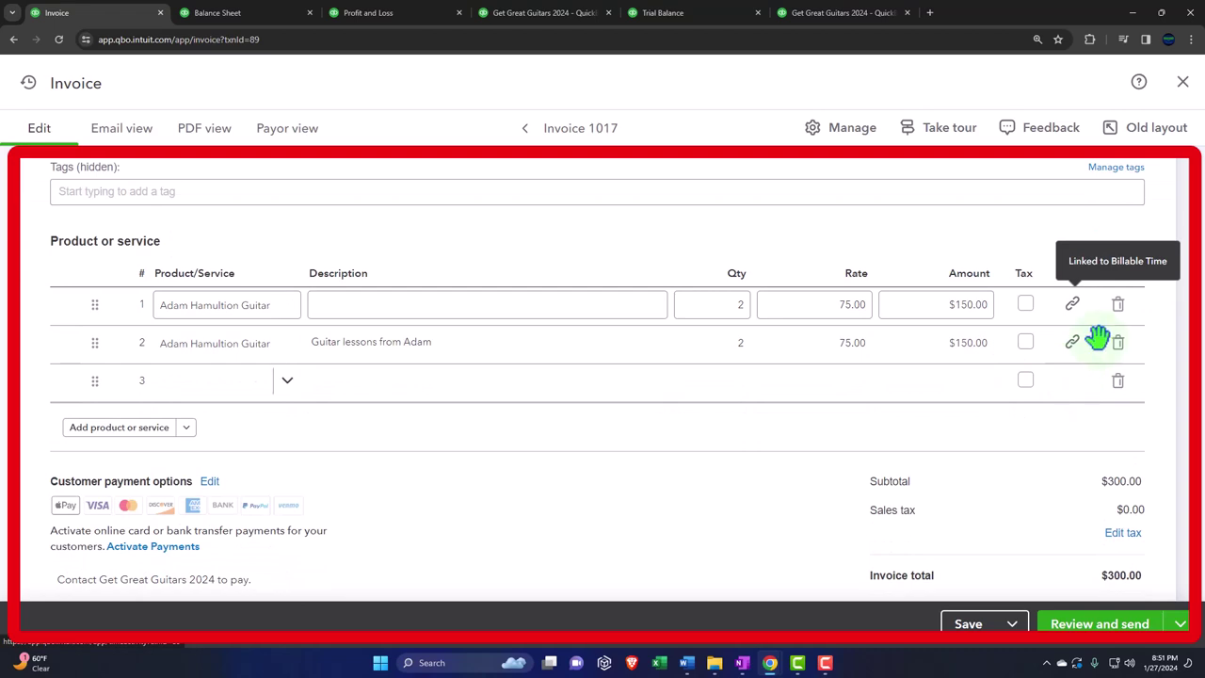
pyautogui.click(1183, 87)
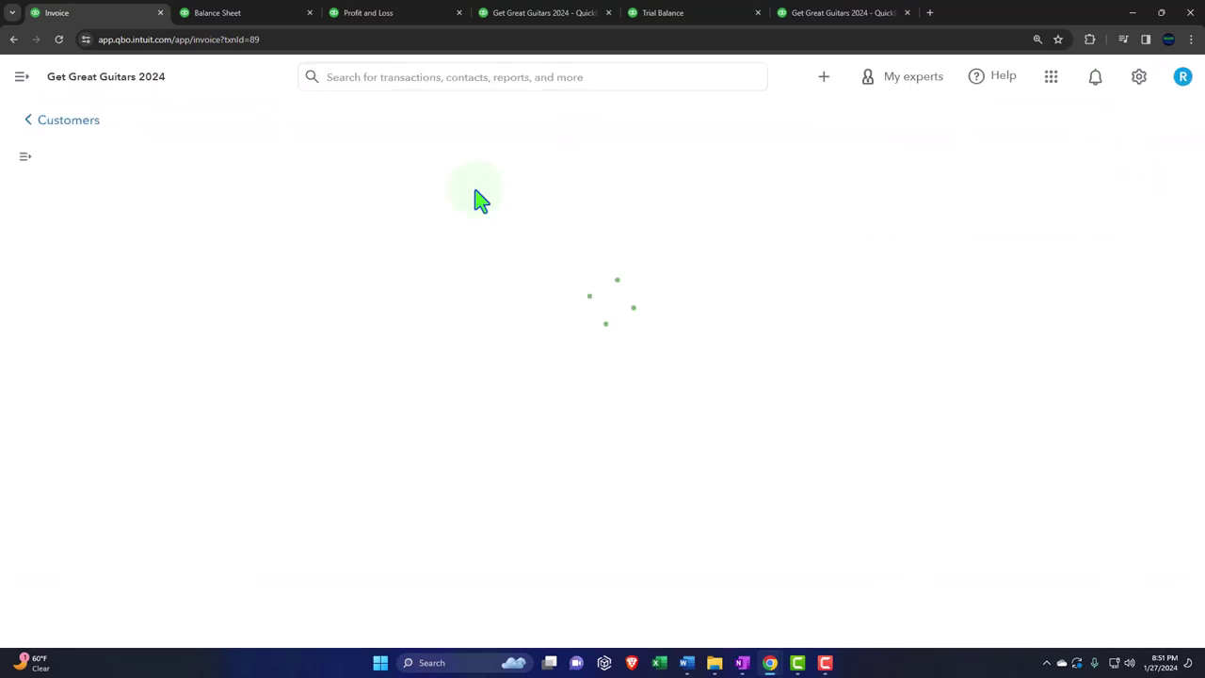
# Return to the Balance Sheet report and examine its assets, liabilities and equity for January and February 2024
pyautogui.click(253, 19)
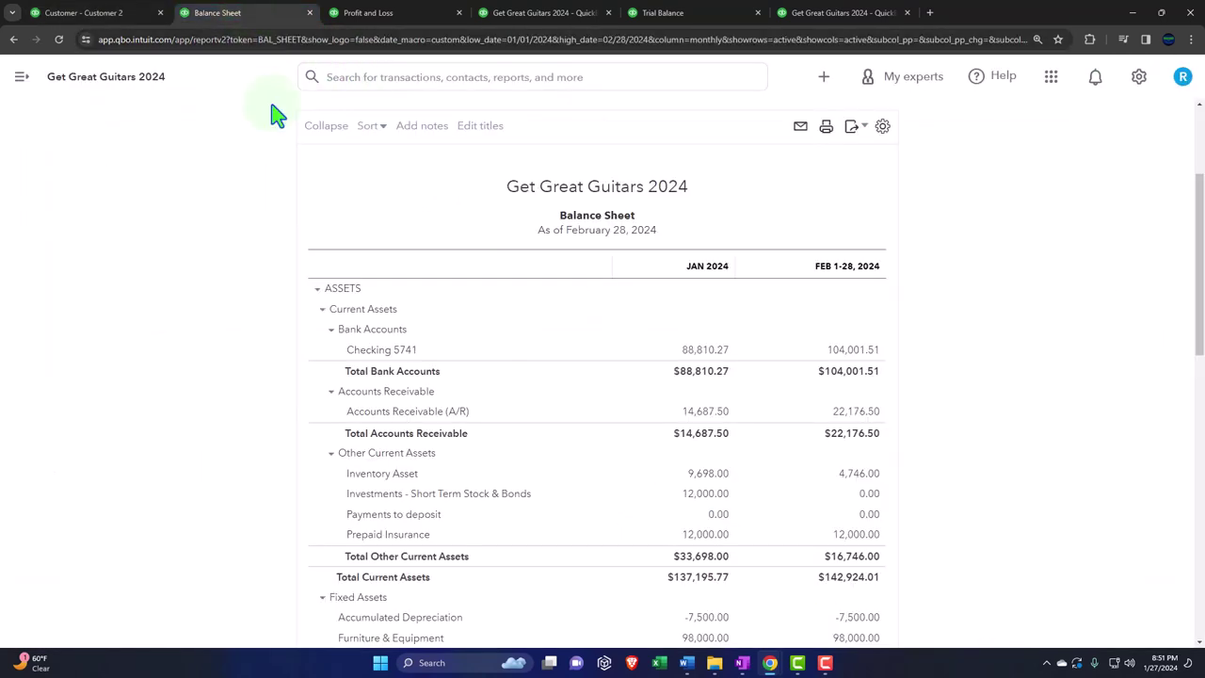
pyautogui.scroll(2, 277, 333)
pyautogui.scroll(-8, 280, 438)
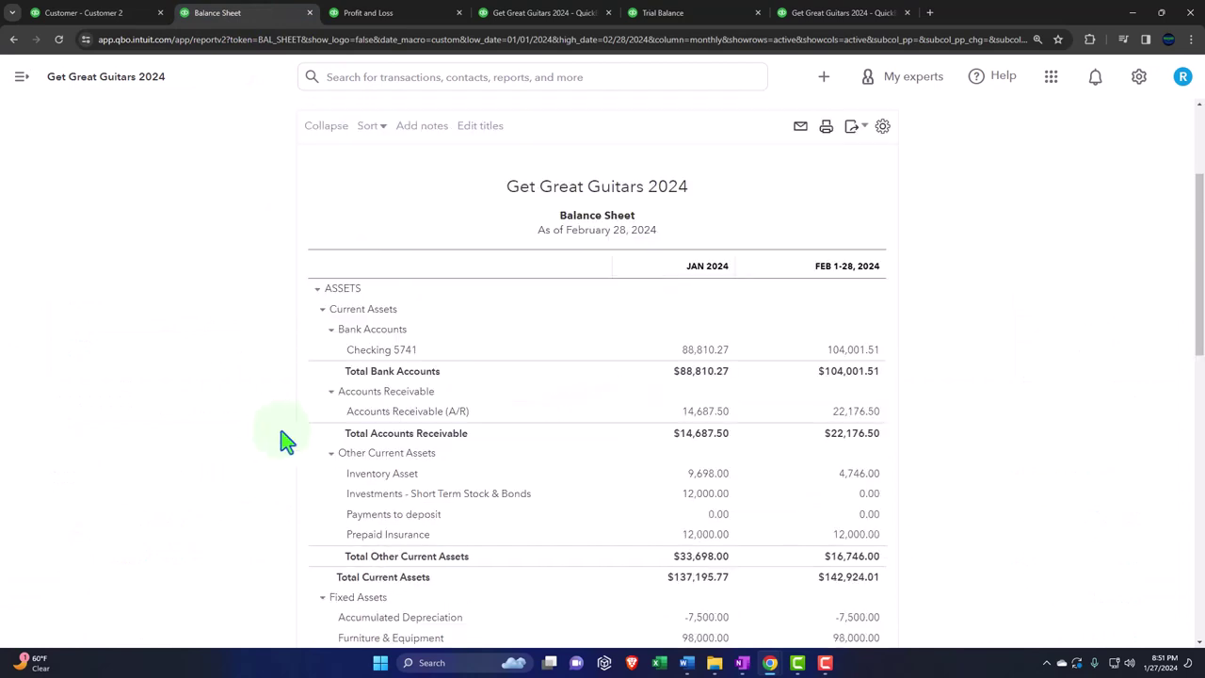
pyautogui.scroll(-4, 265, 439)
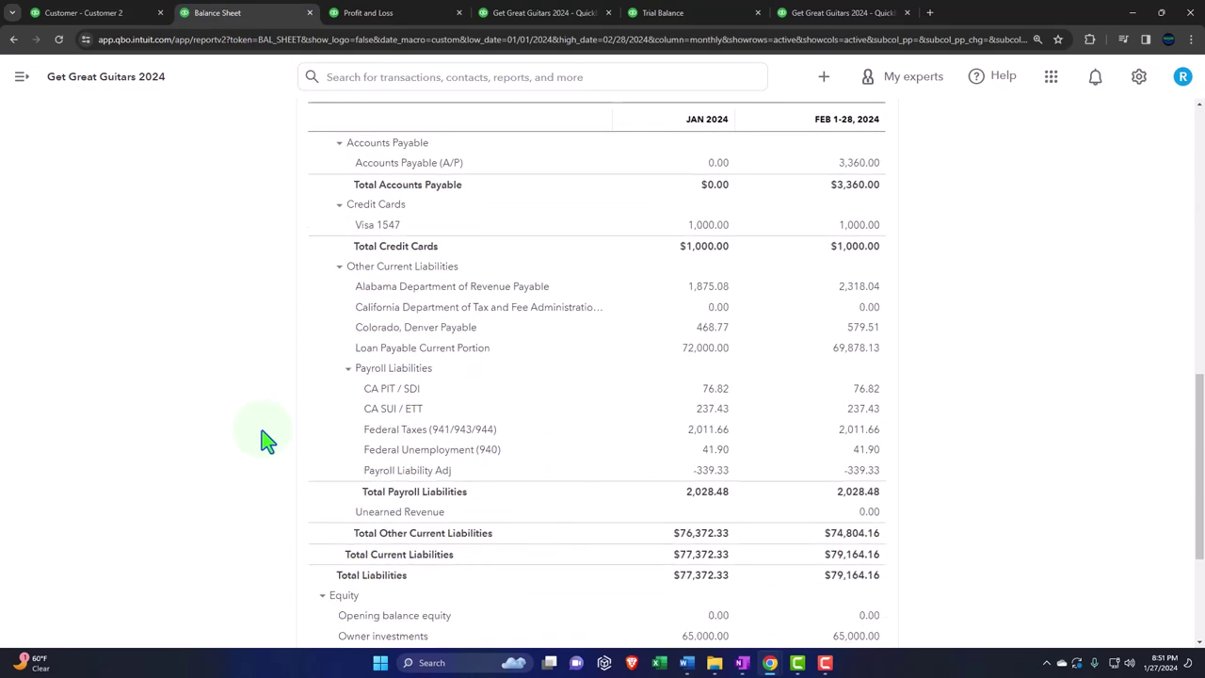
# Open the Profit and Loss report and review its income, expenses and net income for January and February 2024
pyautogui.click(386, 15)
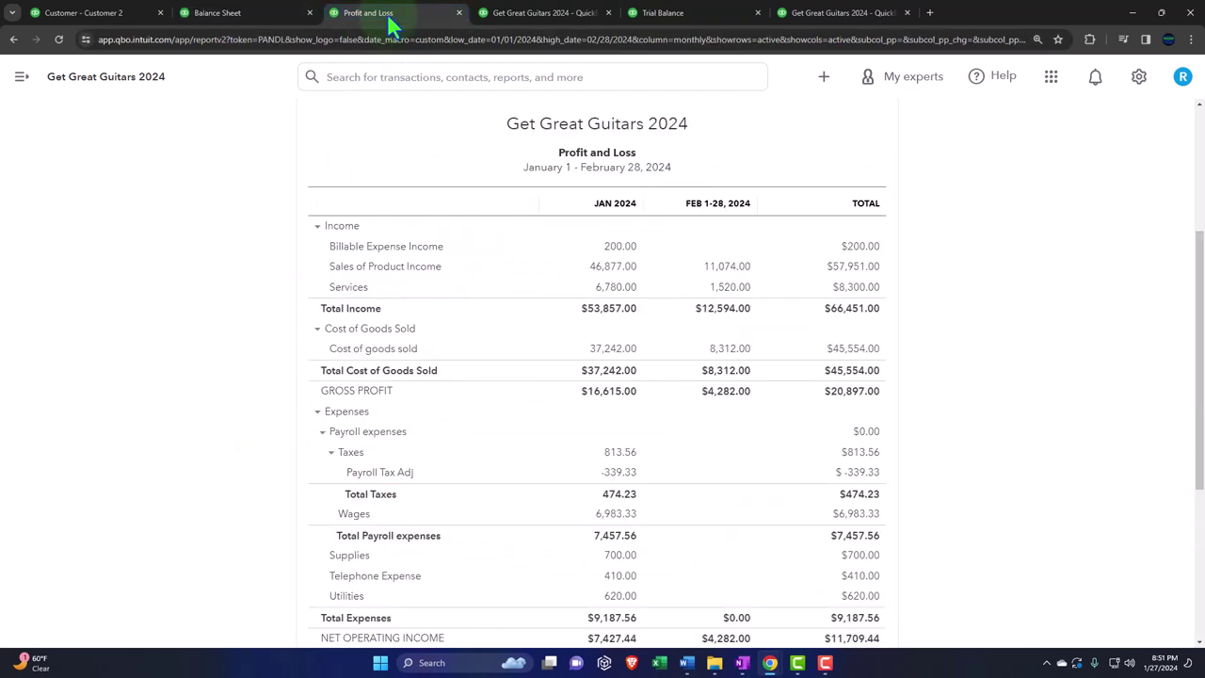
pyautogui.scroll(5, 567, 236)
pyautogui.scroll(-10, 161, 458)
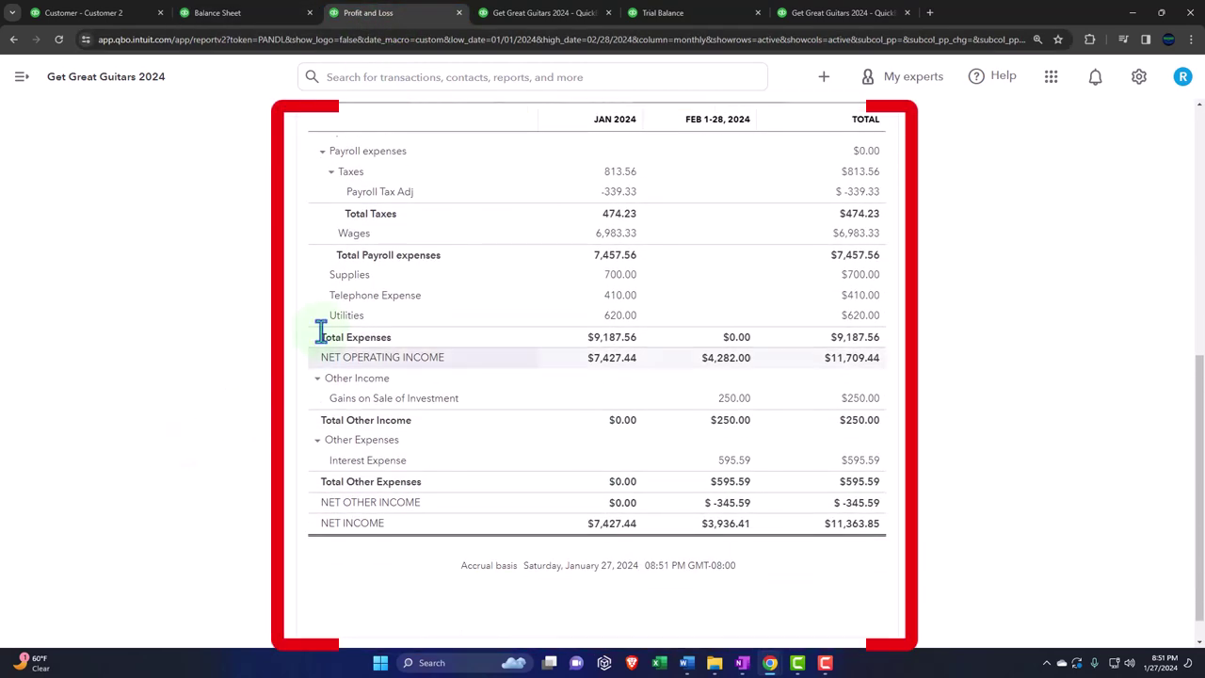
# Rerun the Trial Balance report for January and February 2024 and examine its account balances from Checking down to the totals
pyautogui.click(552, 14)
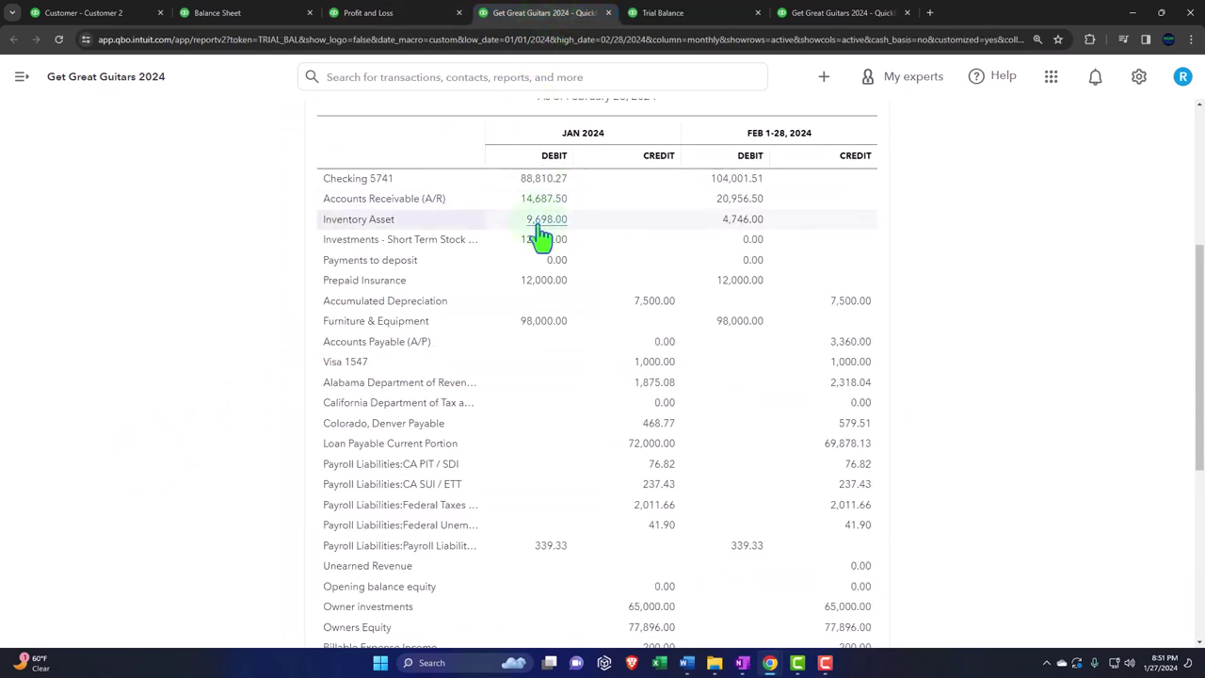
pyautogui.scroll(5, 546, 236)
pyautogui.click(574, 188)
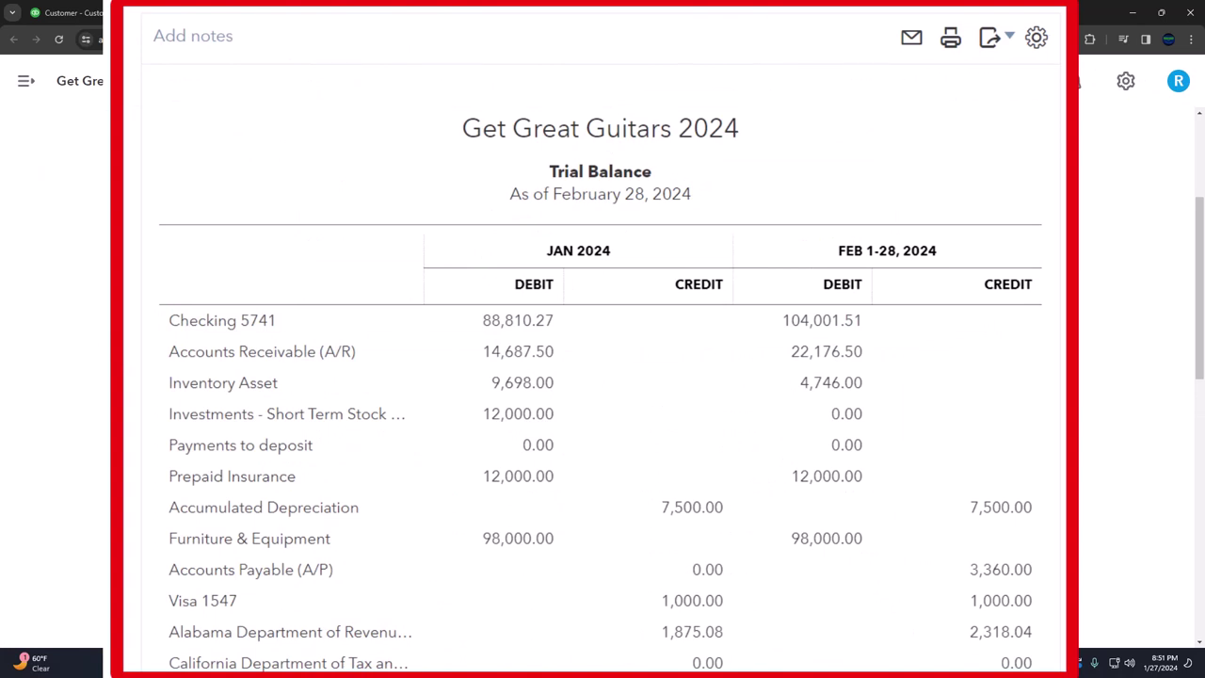
pyautogui.scroll(-2, 602, 376)
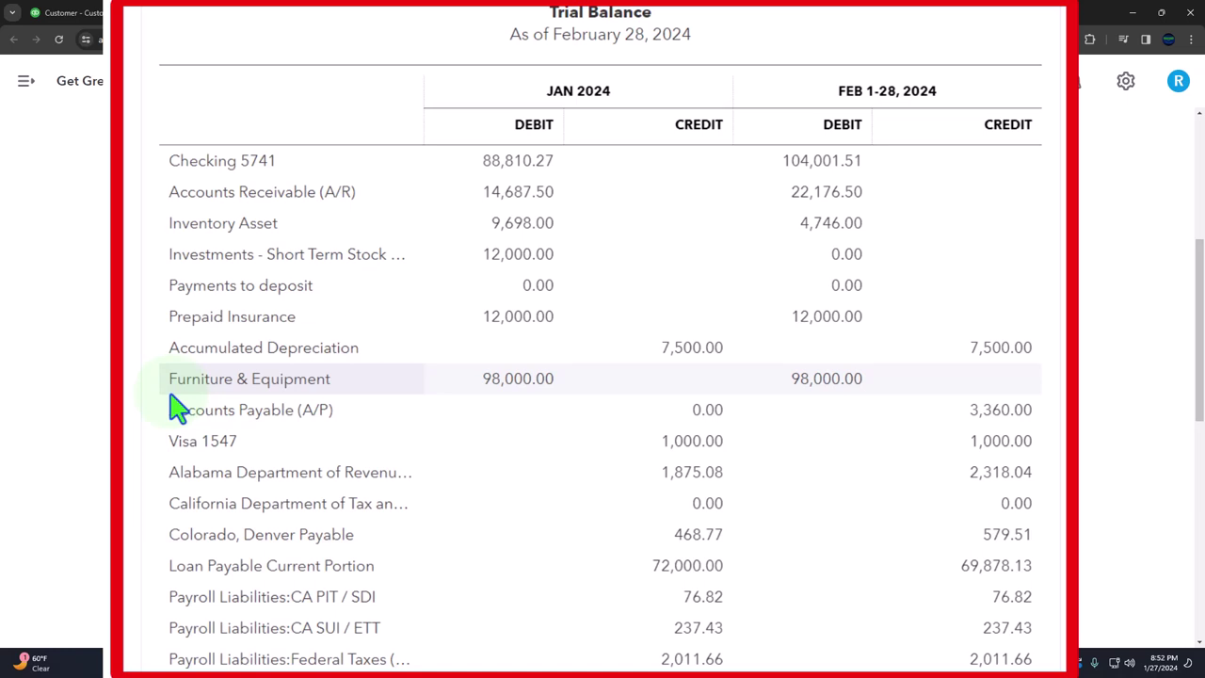
pyautogui.scroll(-2, 177, 408)
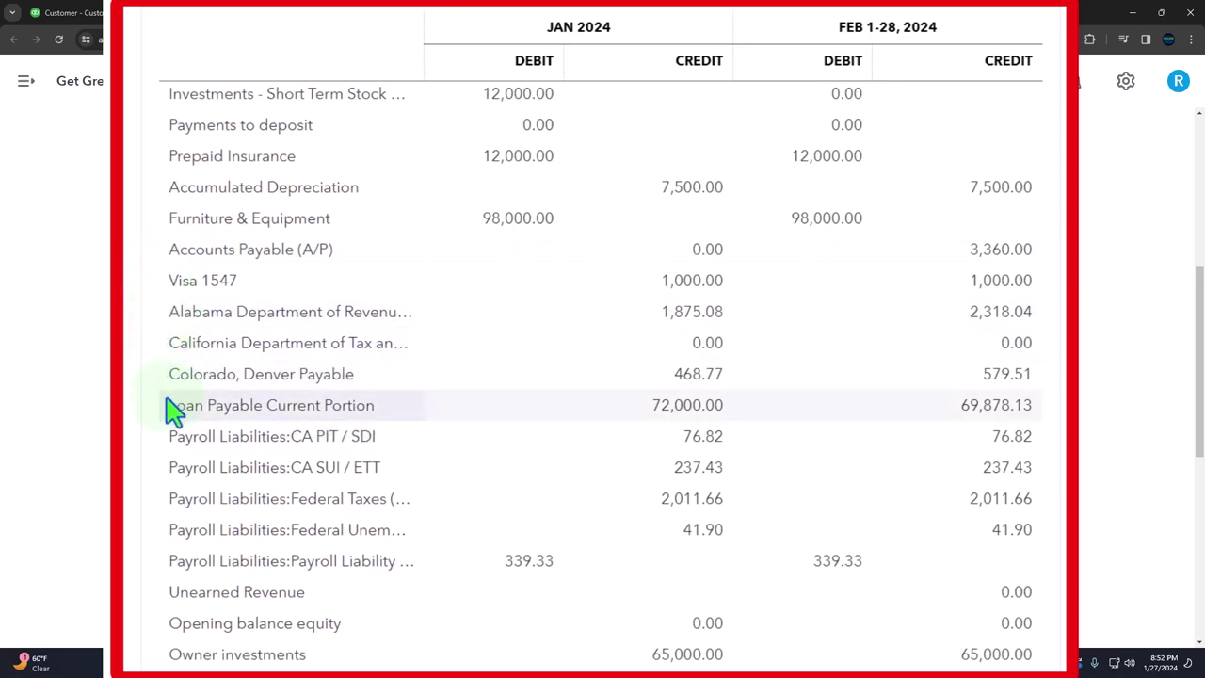
pyautogui.scroll(-1, 172, 414)
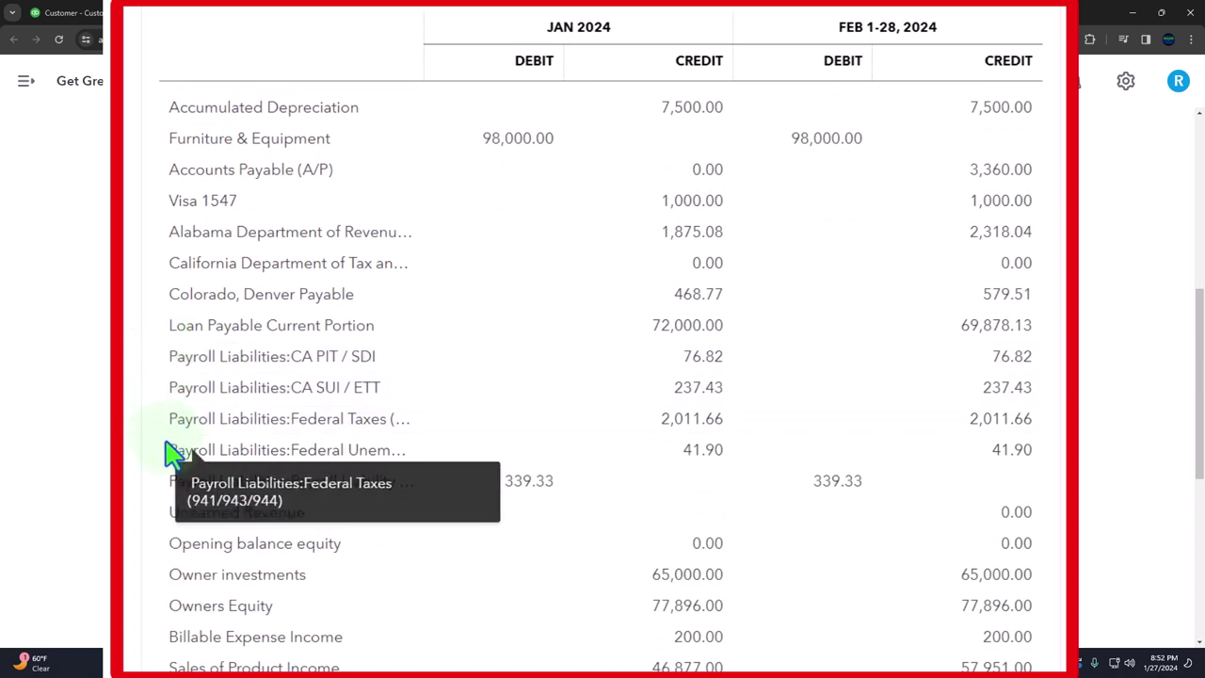
pyautogui.scroll(-1, 171, 461)
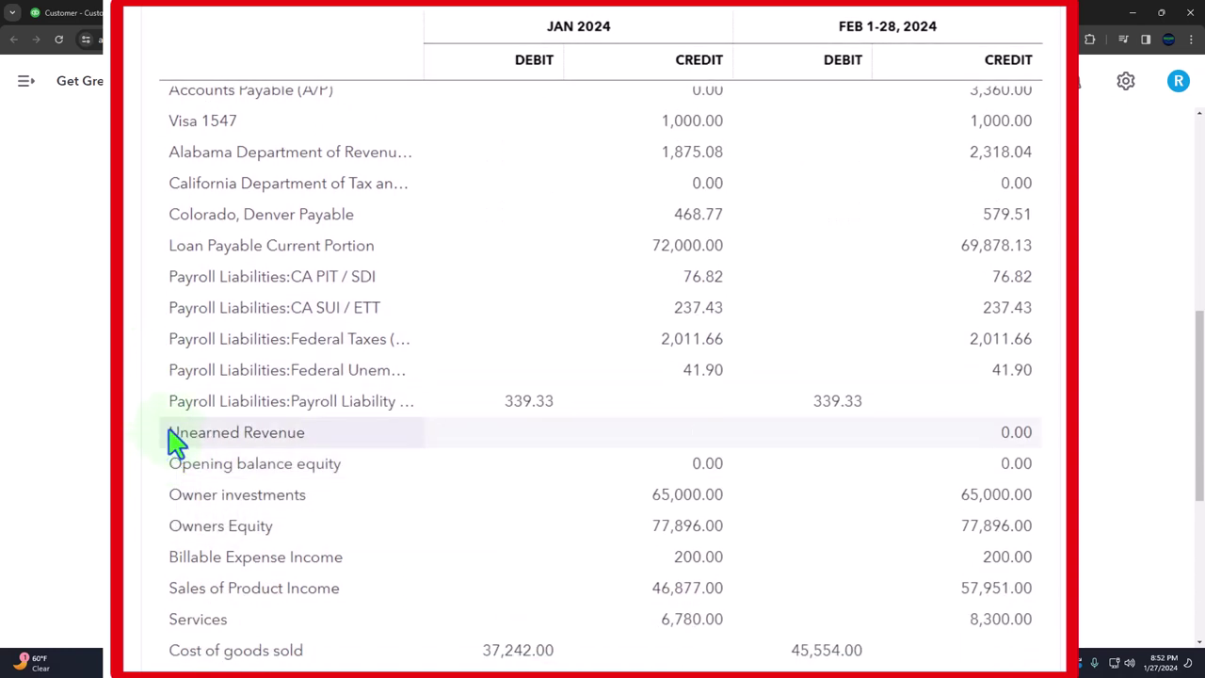
pyautogui.scroll(-1, 176, 443)
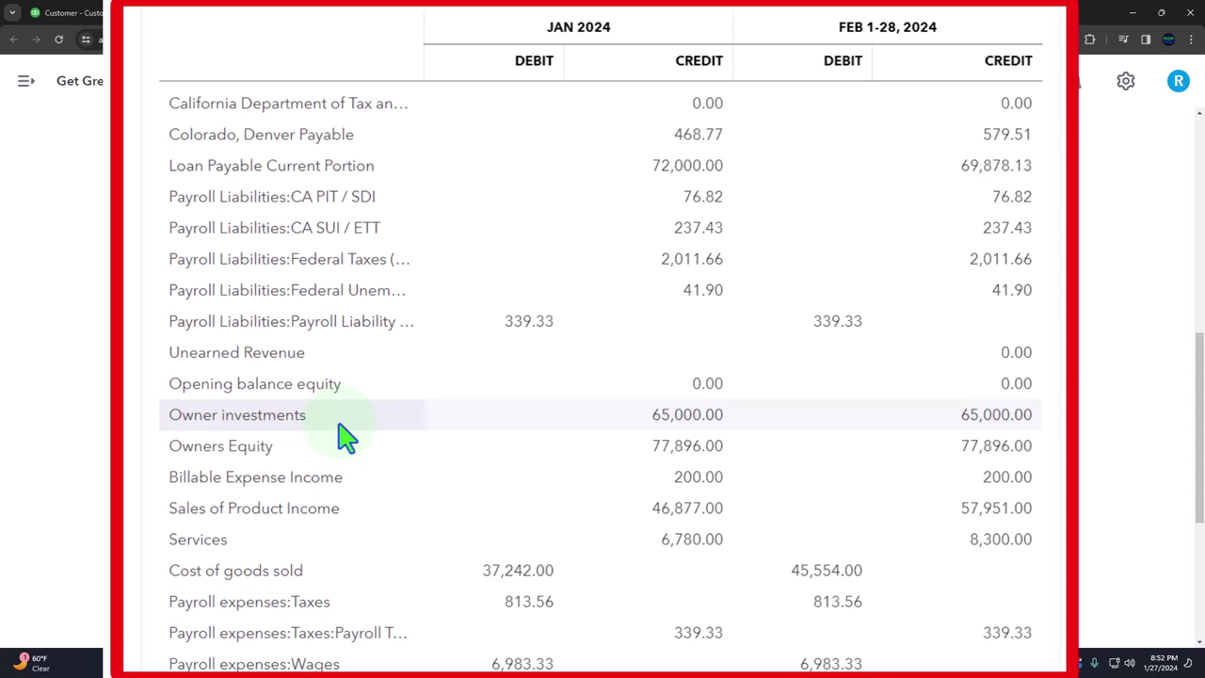
pyautogui.scroll(-1, 347, 435)
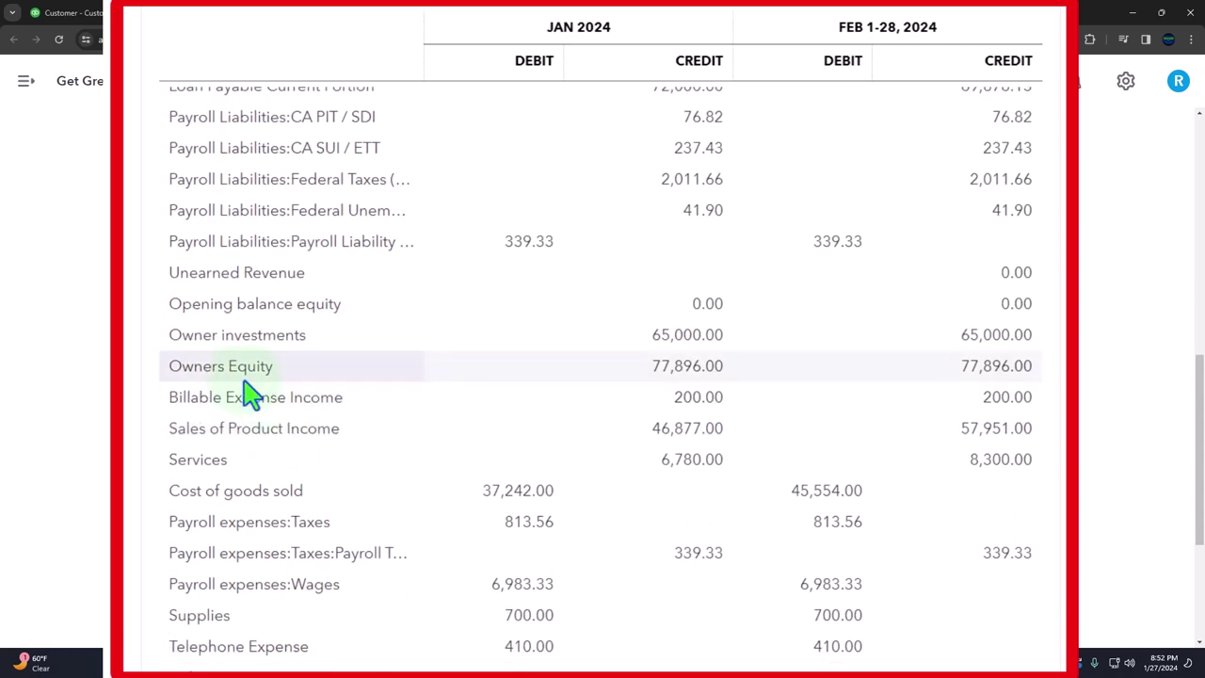
pyautogui.scroll(-2, 287, 407)
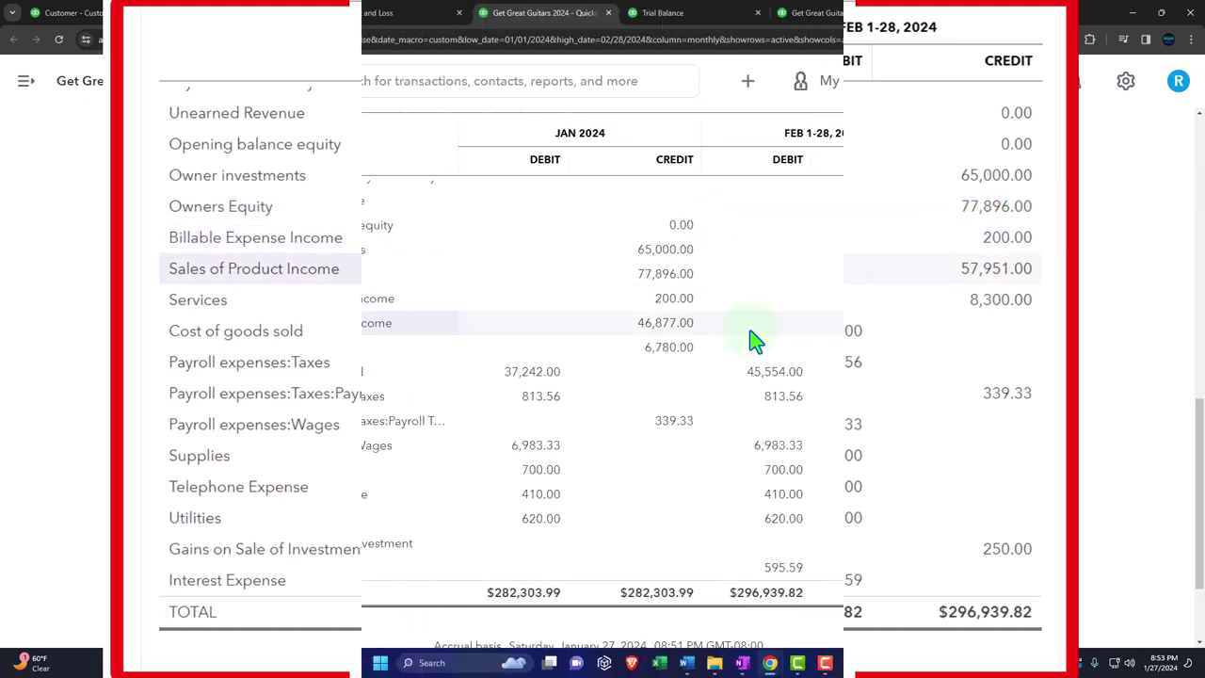
# Run the Trial Balance report for the period 01/01/2025 to 01/01/2025 and check the equity accounts and totals
pyautogui.scroll(10, 223, 524)
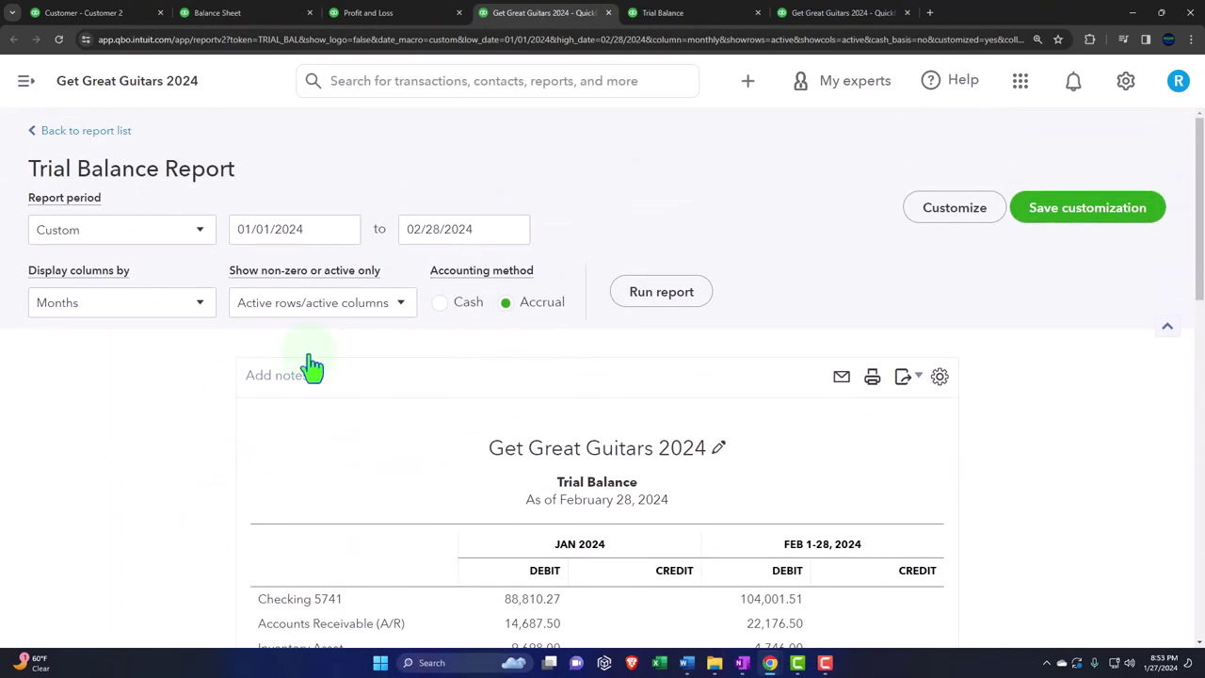
pyautogui.click(318, 226)
pyautogui.write('010124')
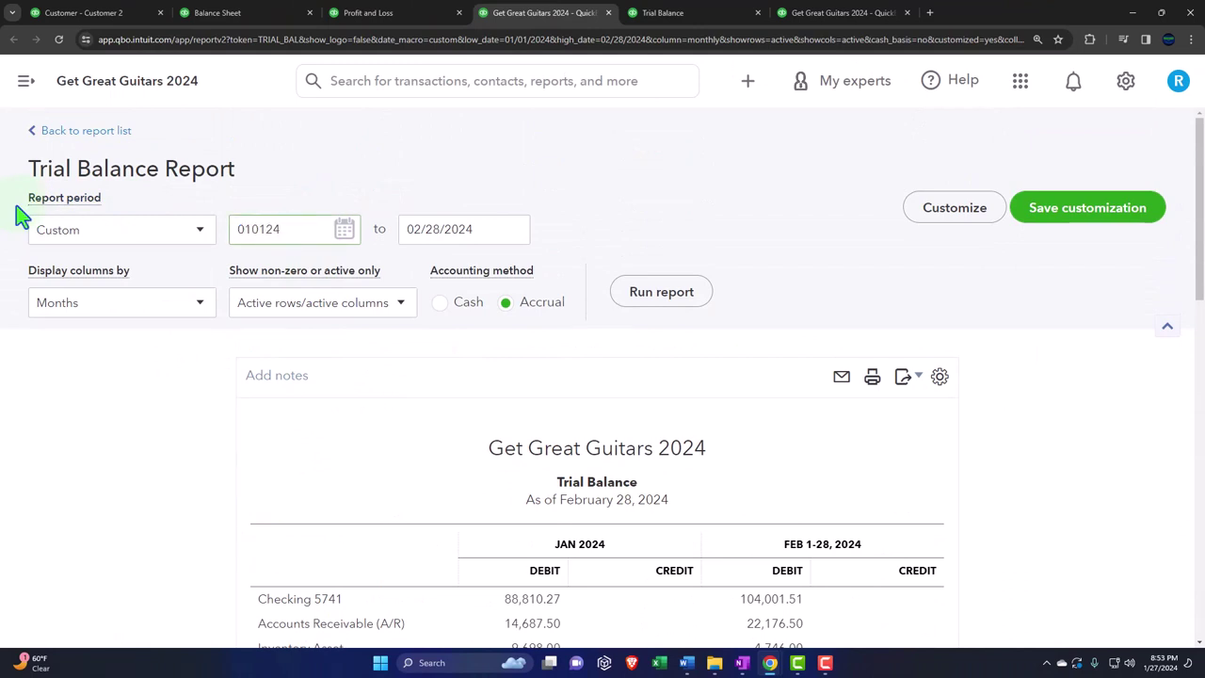
pyautogui.press('BackSpace')
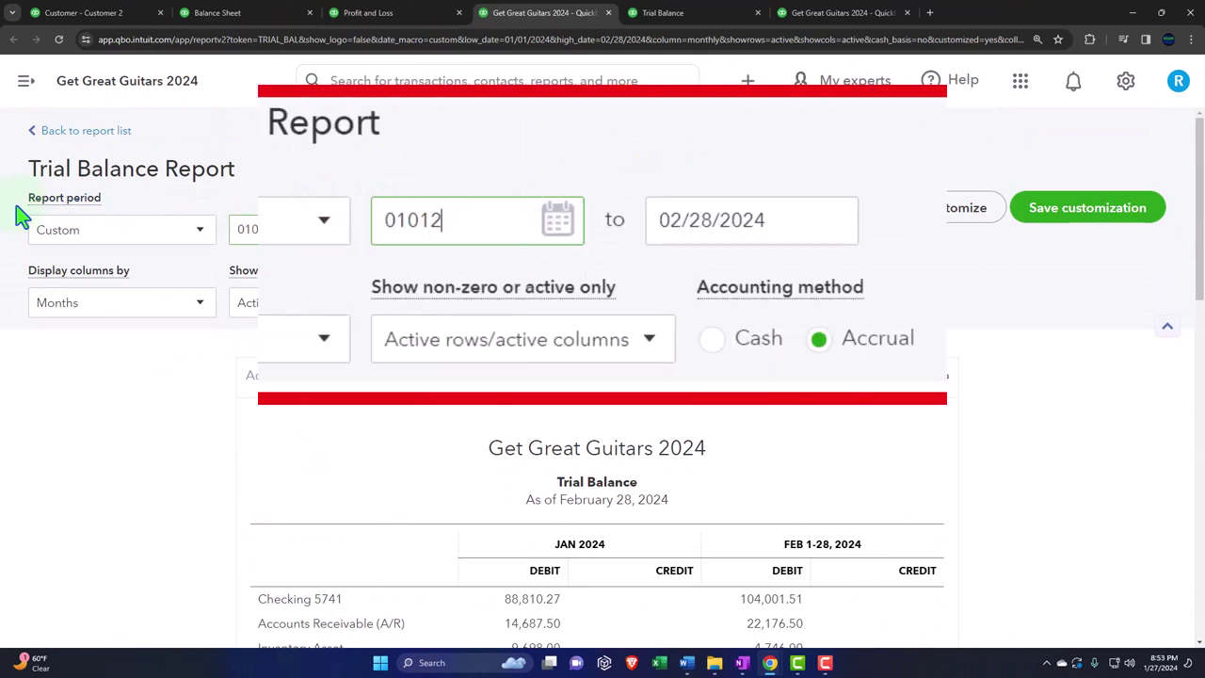
pyautogui.write('5')
pyautogui.press('Tab')
pyautogui.write('0102')
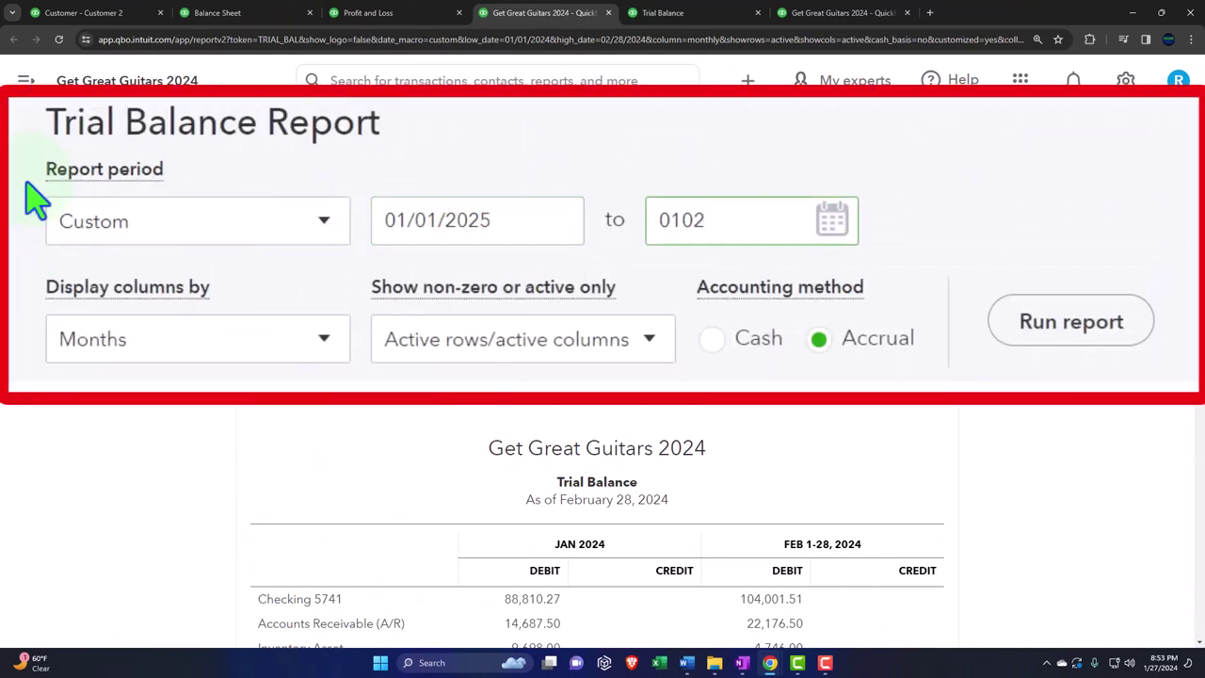
pyautogui.press('BackSpace')
pyautogui.write('125')
pyautogui.click(27, 186)
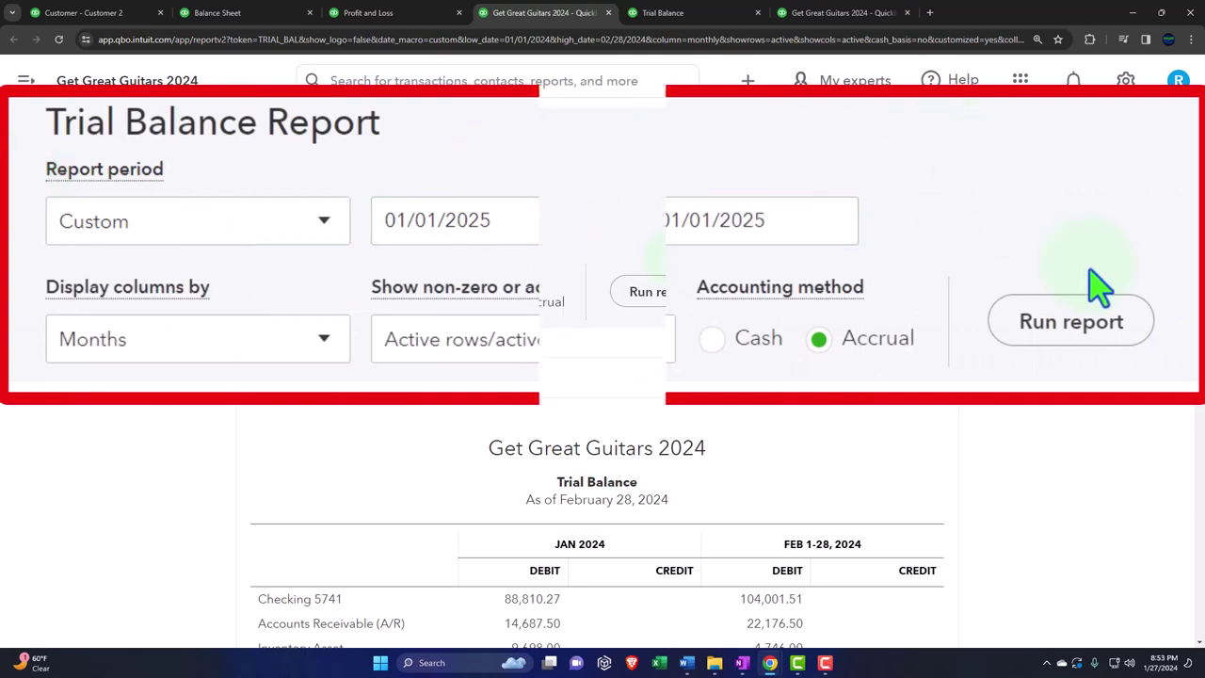
pyautogui.click(668, 290)
pyautogui.scroll(-10, 694, 328)
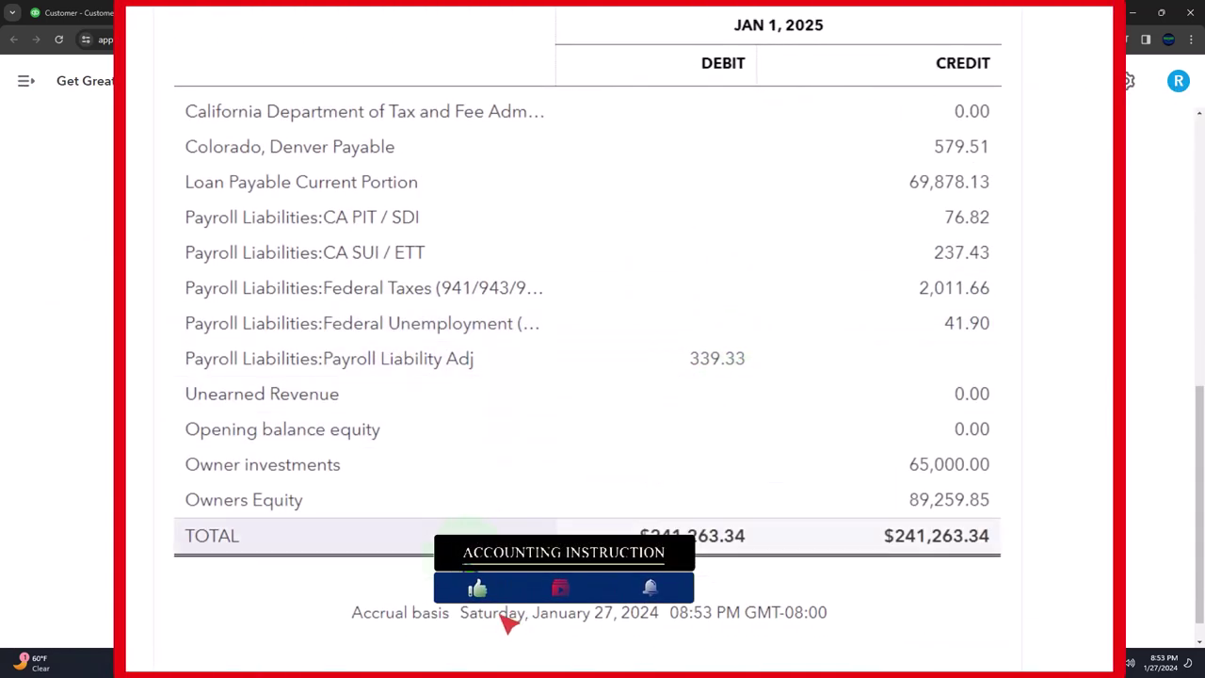